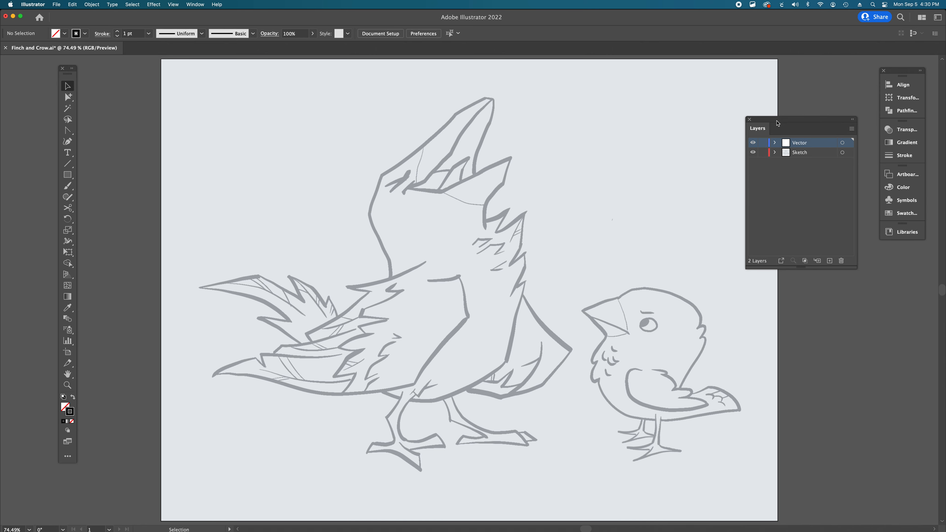
Step: Lock the Sketch layer that holds the placed bird drawing
click(200, 5)
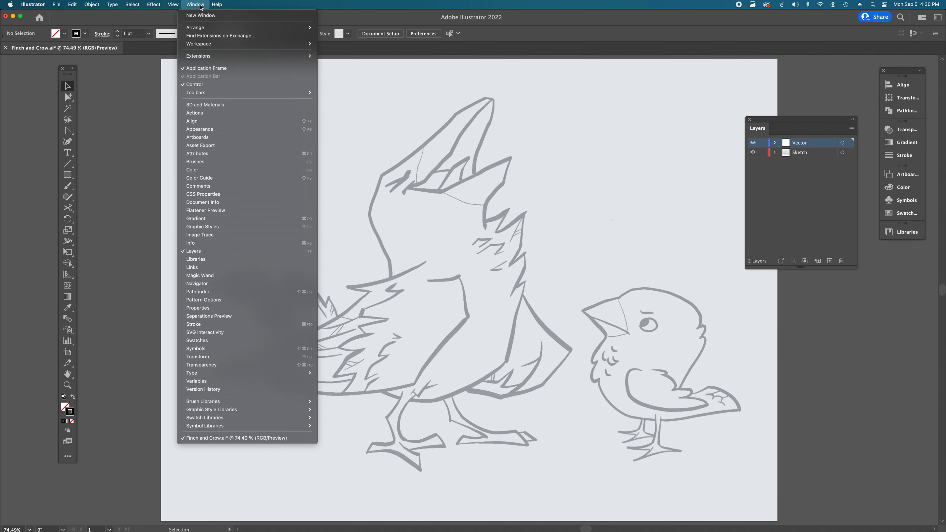
click(839, 239)
click(536, 157)
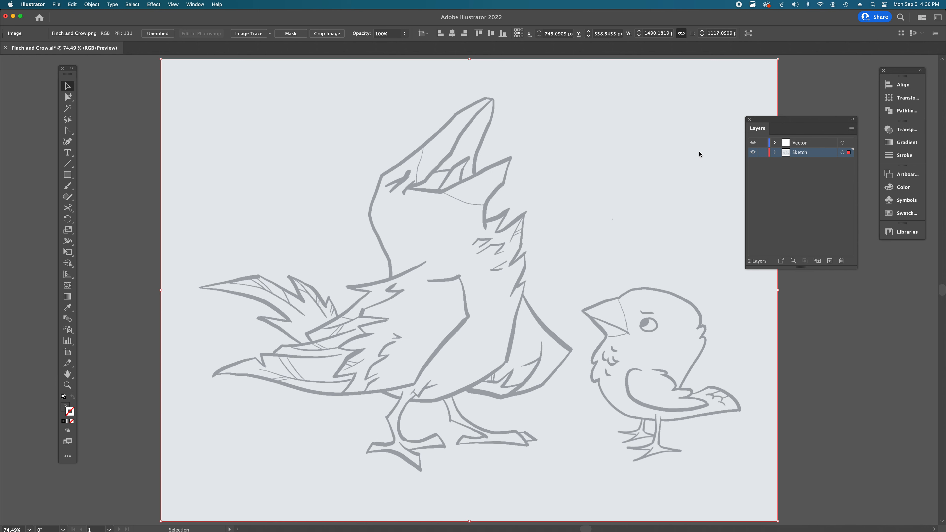
click(762, 152)
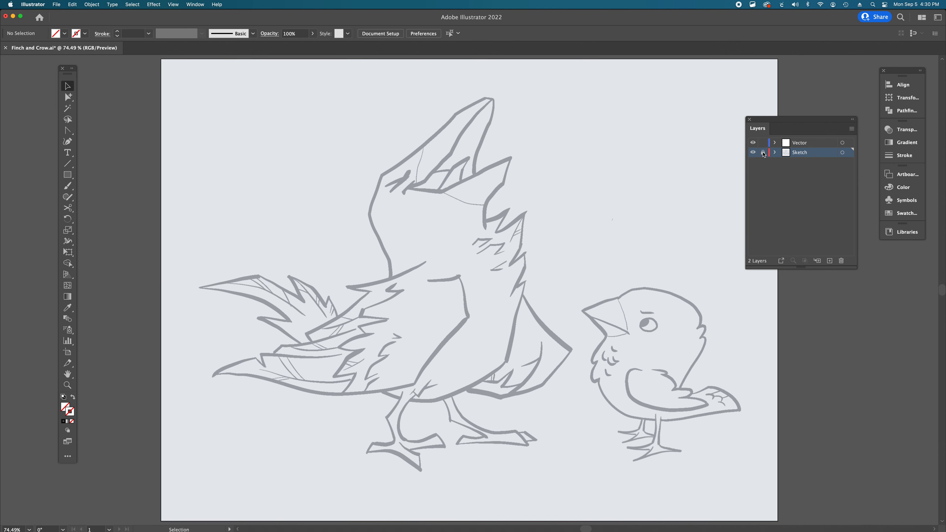
Step: Review the paths inside the Vector layer and make Vector the active layer
click(775, 143)
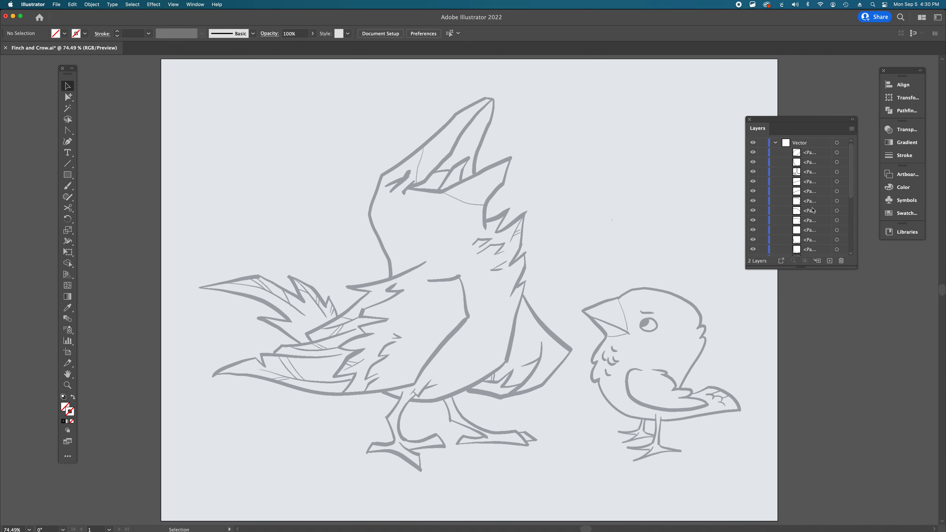
scroll(813, 211, down, 5)
scroll(813, 209, up, 5)
scroll(812, 210, down, 5)
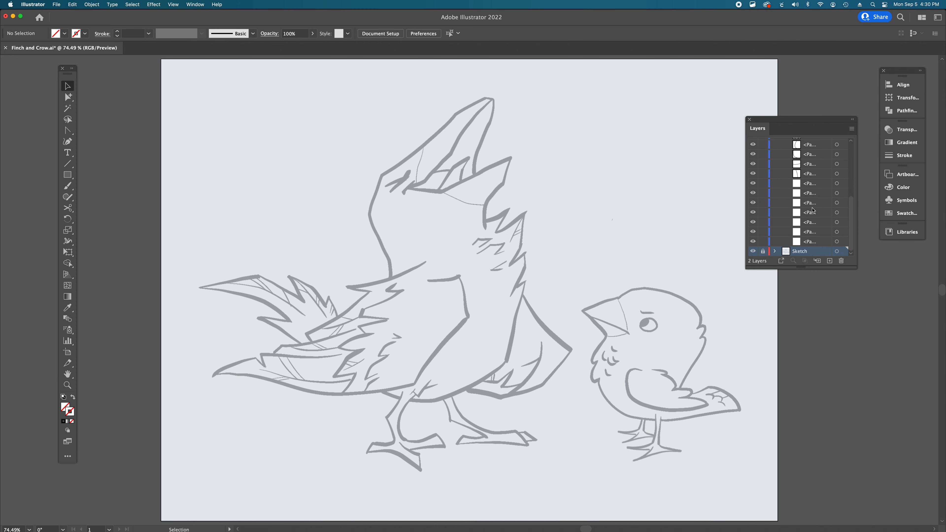
scroll(812, 210, up, 5)
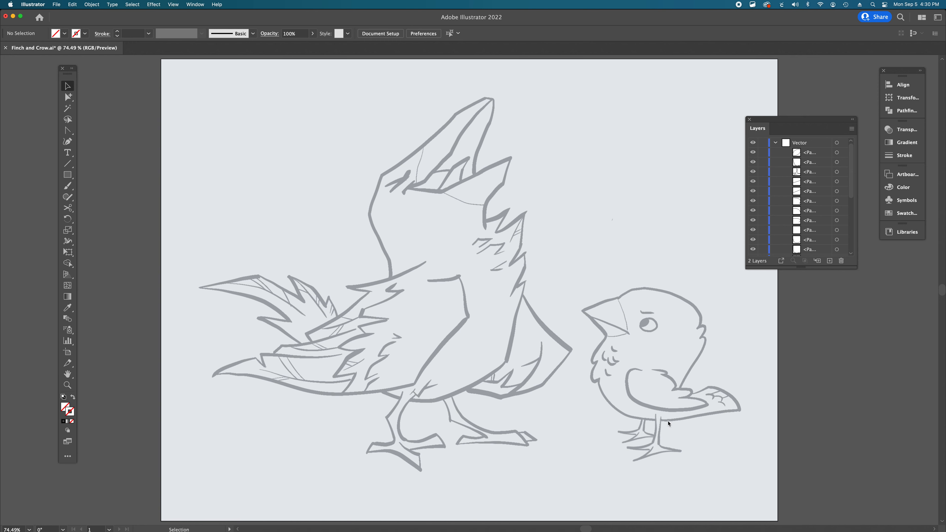
click(775, 142)
click(808, 144)
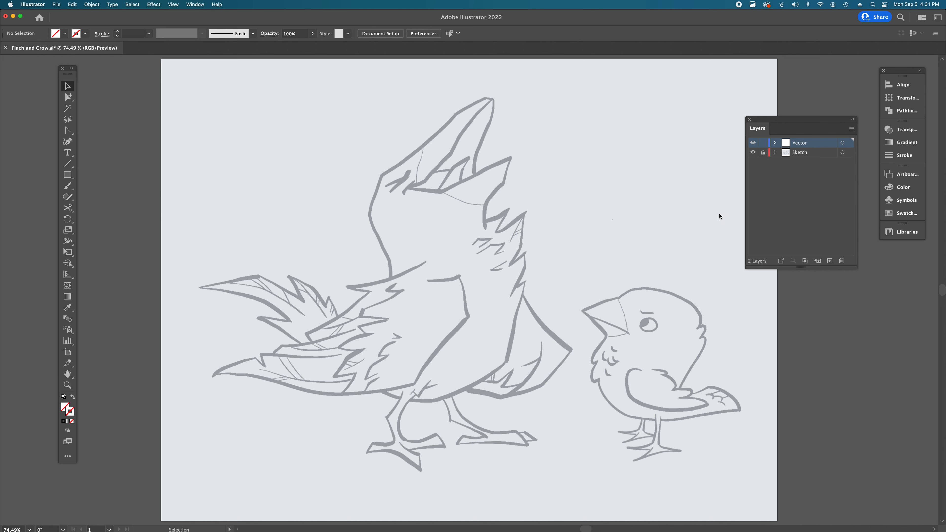
Step: Switch to outline view and select all of the finch's vector paths
key(super)
key(super+y)
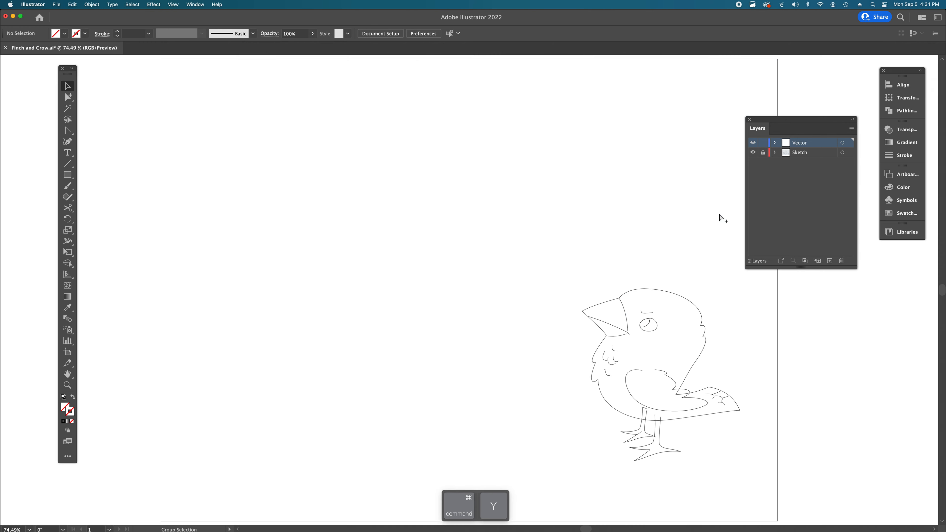
scroll(720, 213, left, 1)
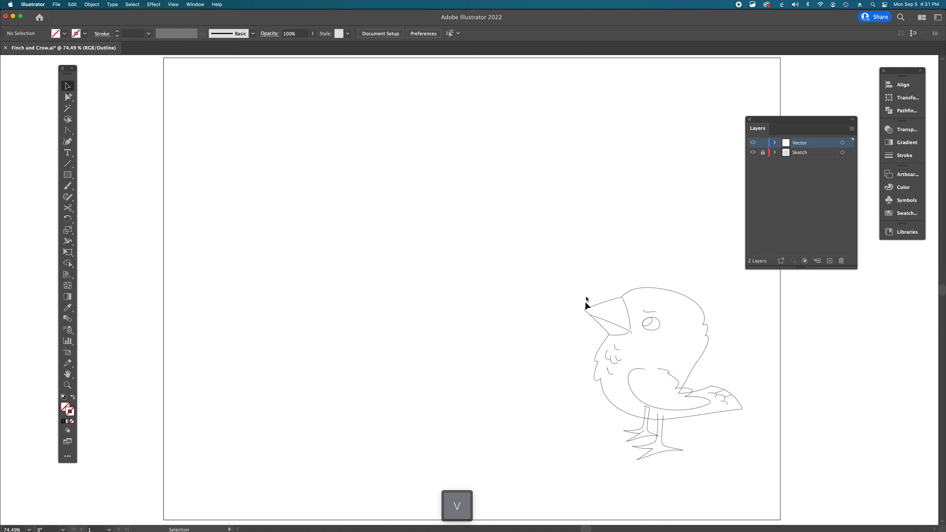
drag(567, 255, 750, 476)
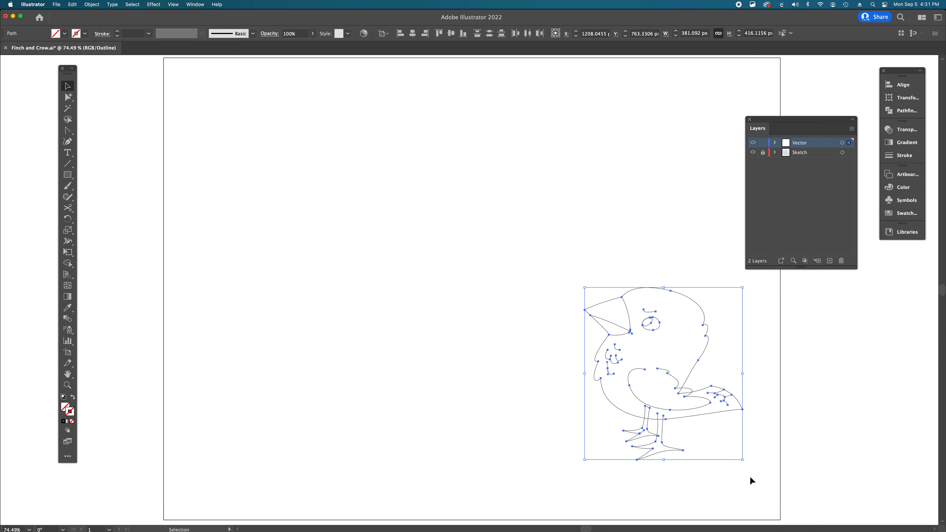
Step: Make the stroke the active color attribute for the selected finch paths and return to preview mode
click(65, 407)
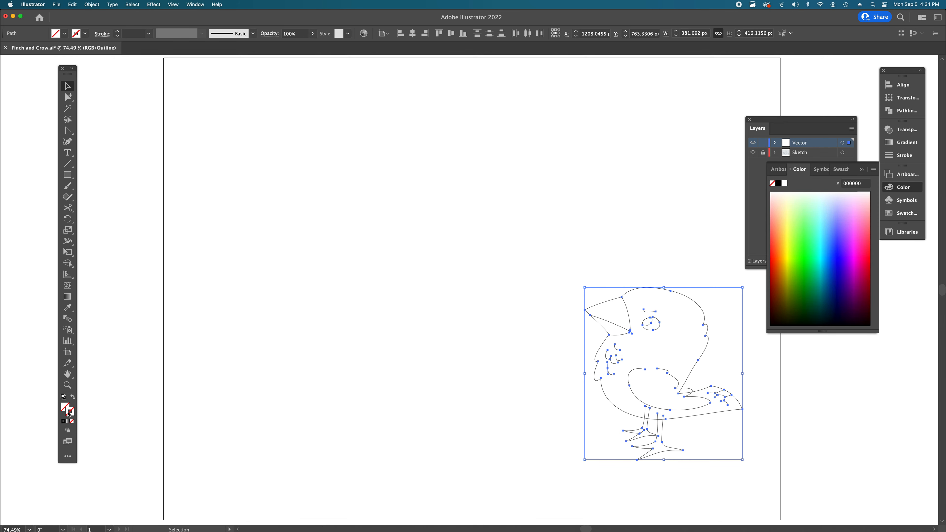
click(63, 408)
key(x)
click(72, 410)
click(64, 407)
click(72, 411)
key(super+y)
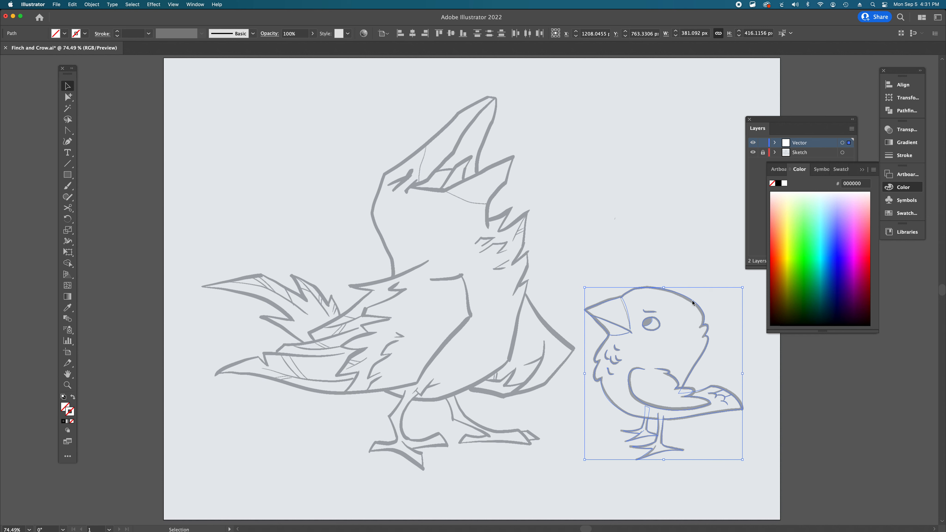
Step: Set the stroke color of the selected finch paths to black (000000)
double_click(72, 413)
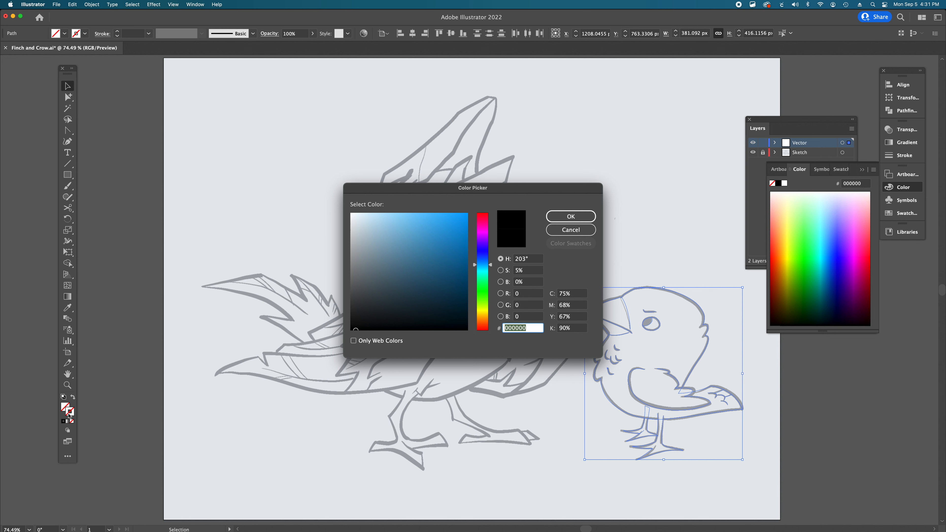
drag(436, 286, 339, 337)
click(574, 217)
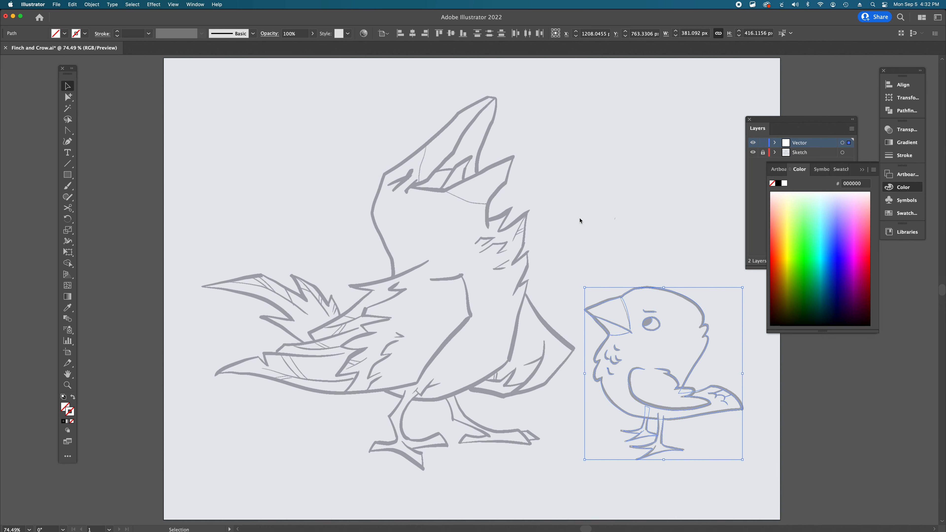
click(778, 183)
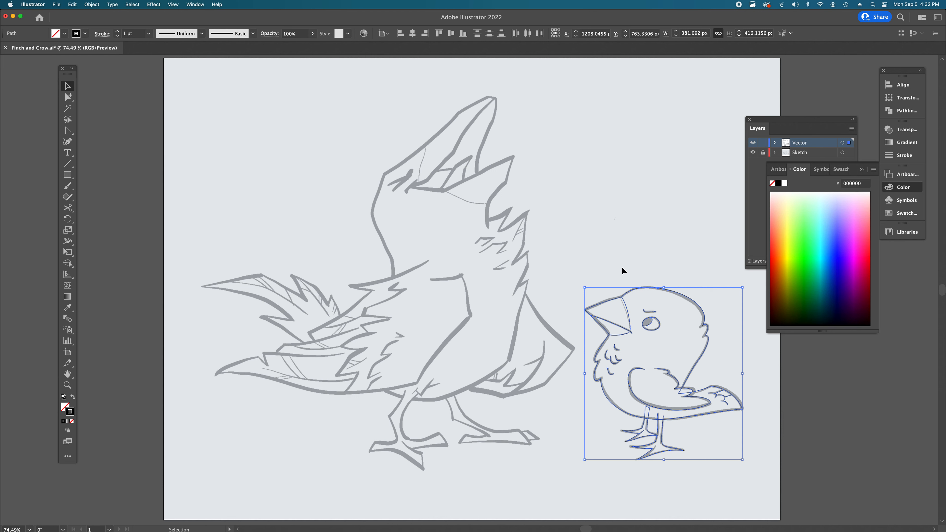
Step: Examine the finch's individual outline paths up close, including the beak
click(634, 292)
click(634, 288)
click(625, 305)
click(616, 325)
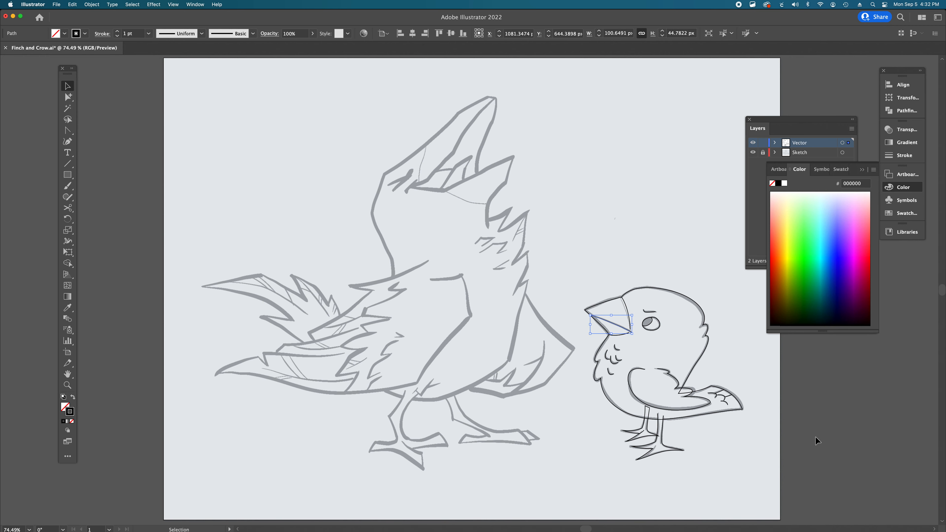
click(676, 345)
key(super+space)
super+click(662, 343)
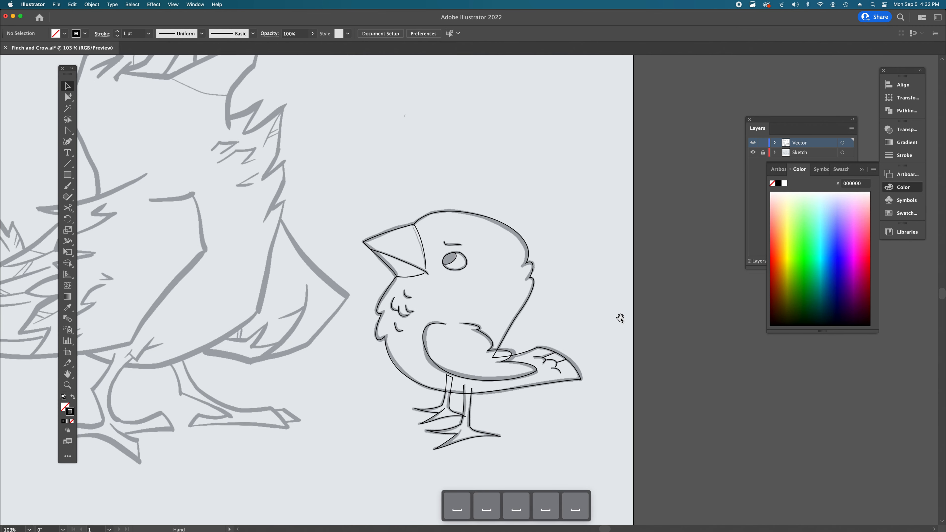
drag(620, 319, 626, 261)
super+click(446, 286)
click(446, 286)
click(681, 314)
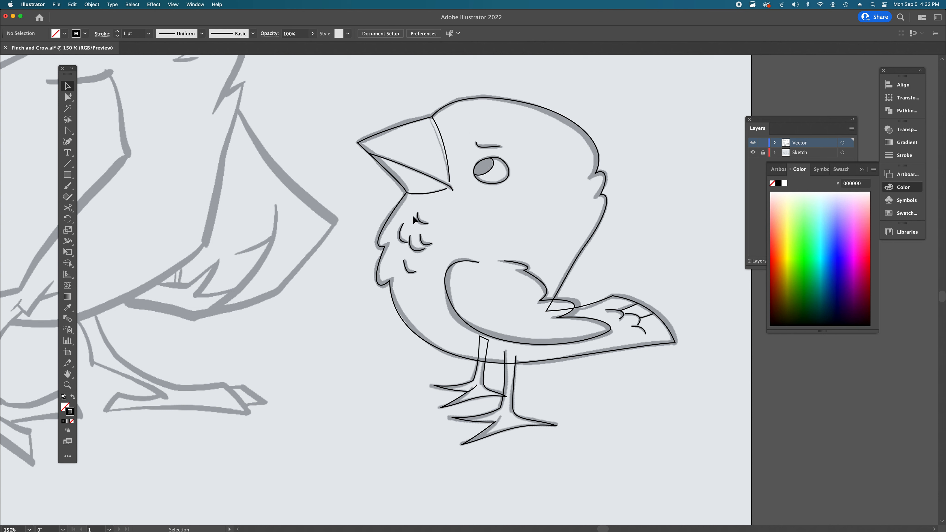
Step: Fill the finch's body shape with white (ffffff)
click(604, 198)
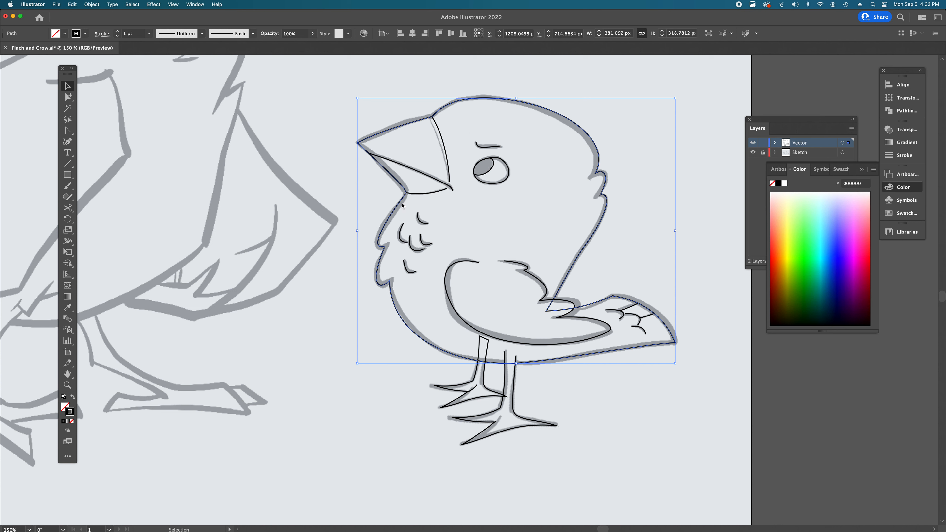
double_click(68, 410)
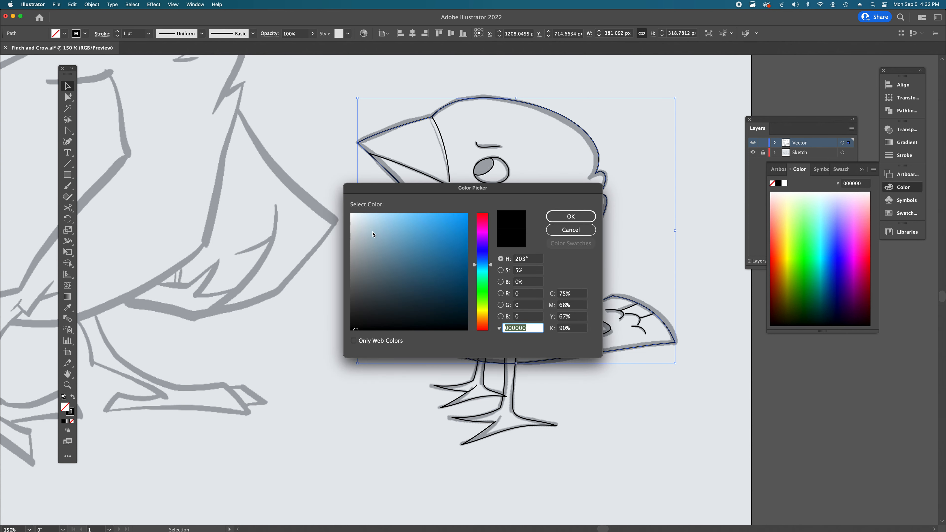
text(ffffff)
click(581, 217)
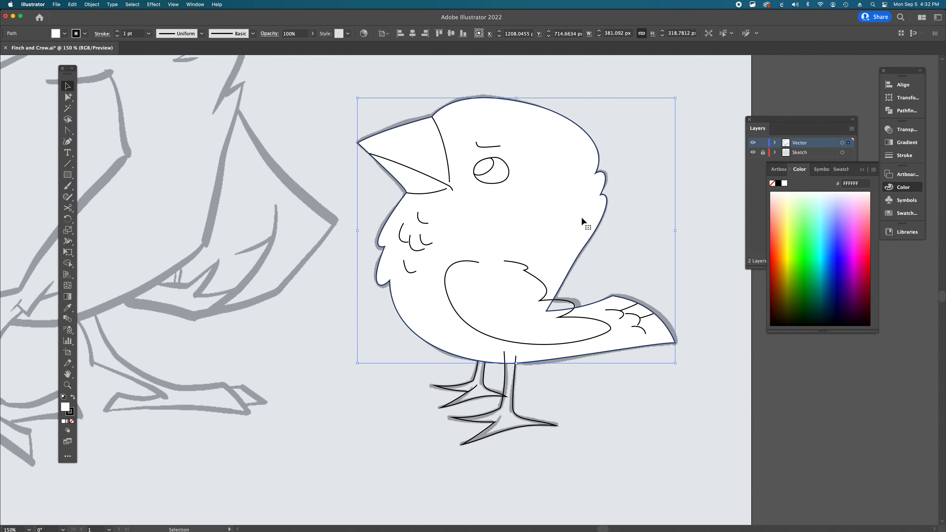
click(818, 417)
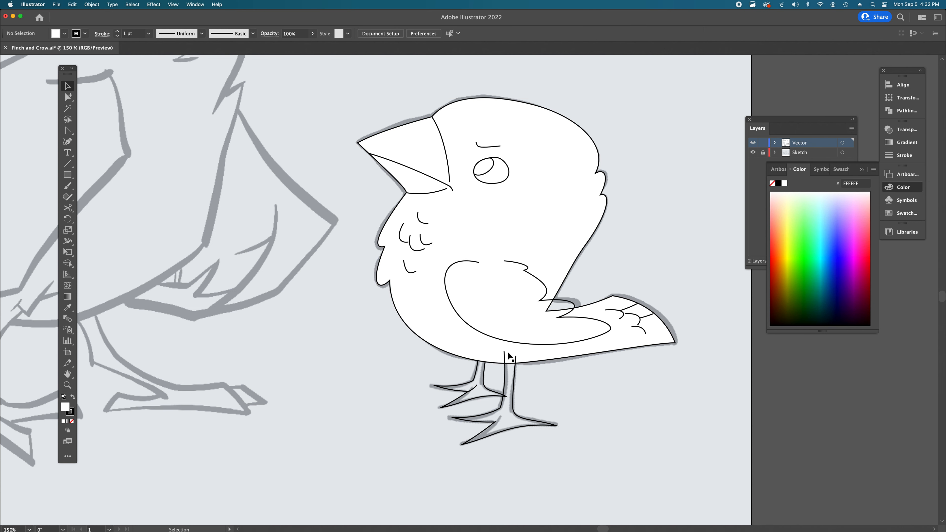
Step: Review the Eyedropper's Focal Fill and Focal Stroke options and copy the body's white fill and black stroke onto the wing
click(481, 370)
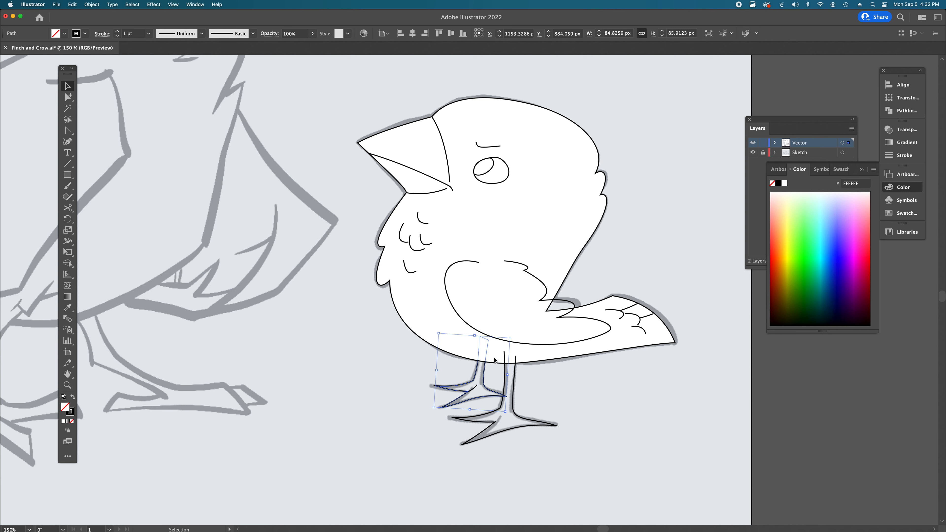
click(571, 319)
click(570, 319)
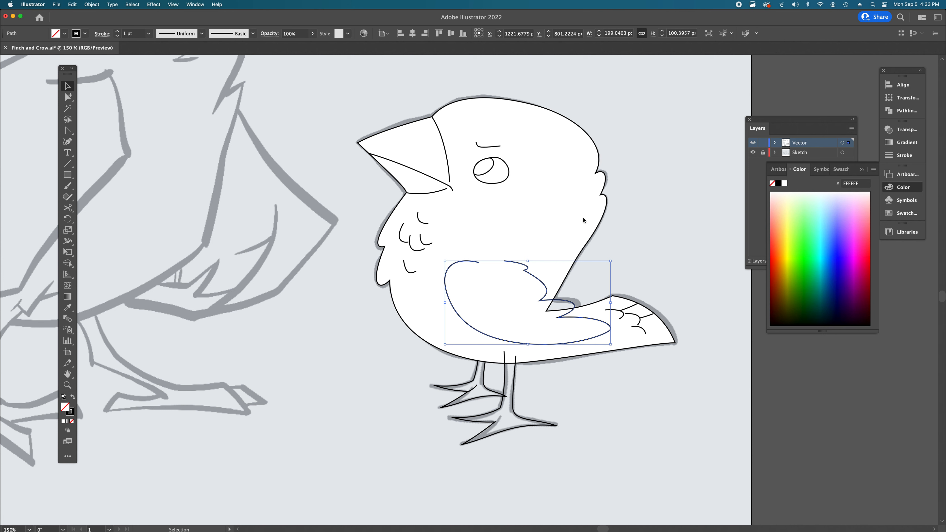
key(i)
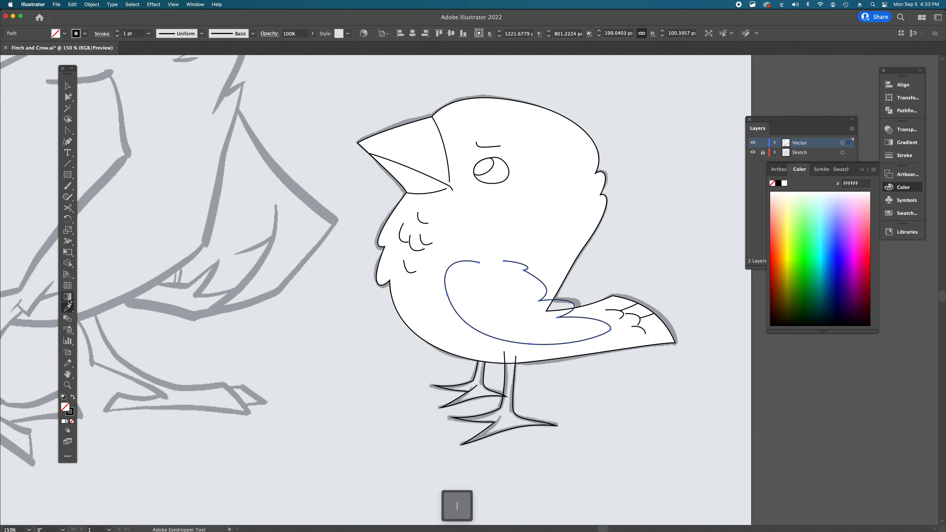
double_click(69, 308)
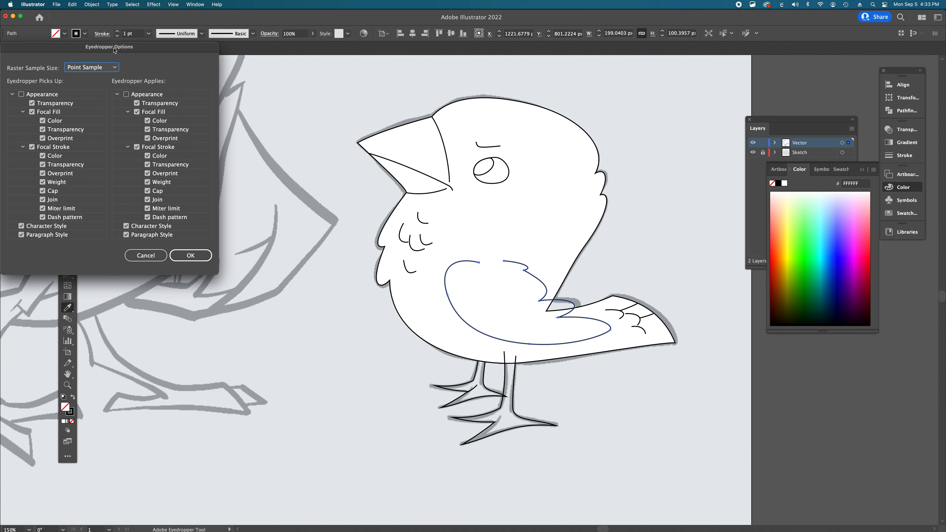
drag(114, 48, 314, 65)
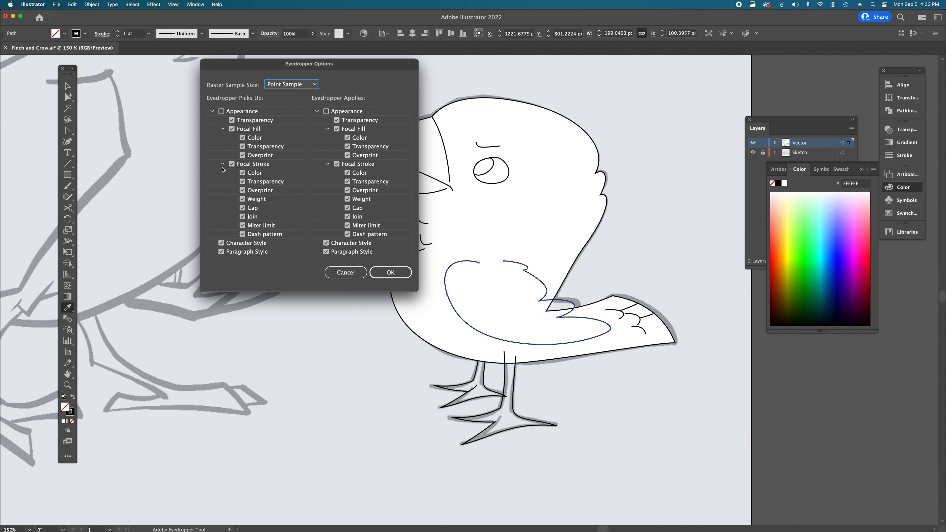
click(232, 164)
click(231, 164)
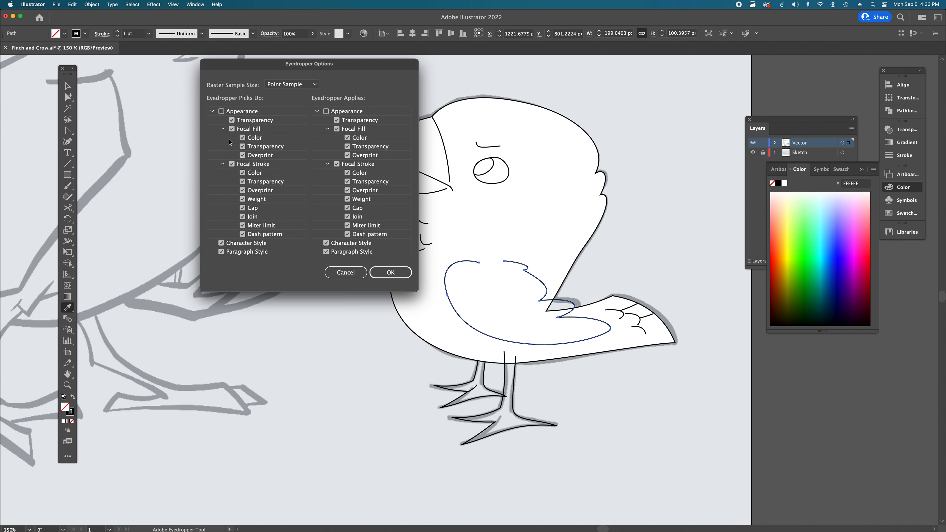
click(231, 129)
click(231, 129)
click(392, 272)
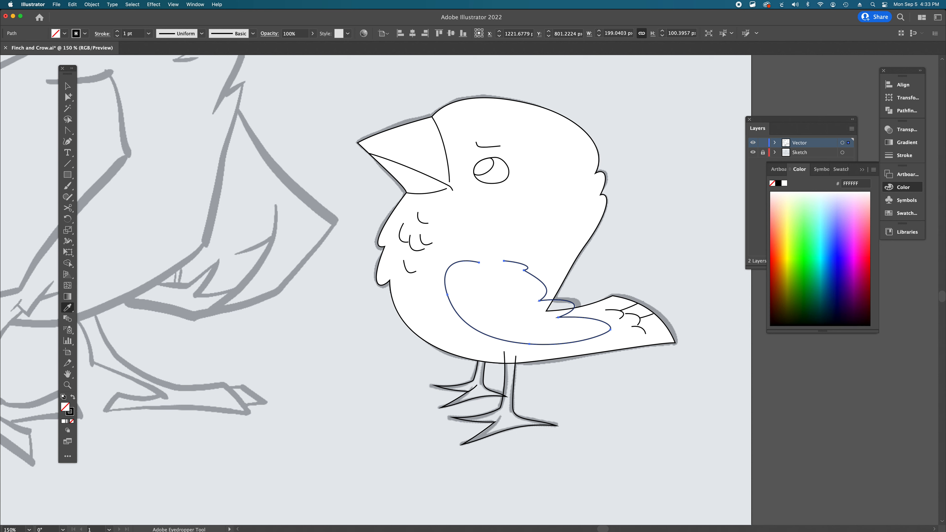
click(567, 138)
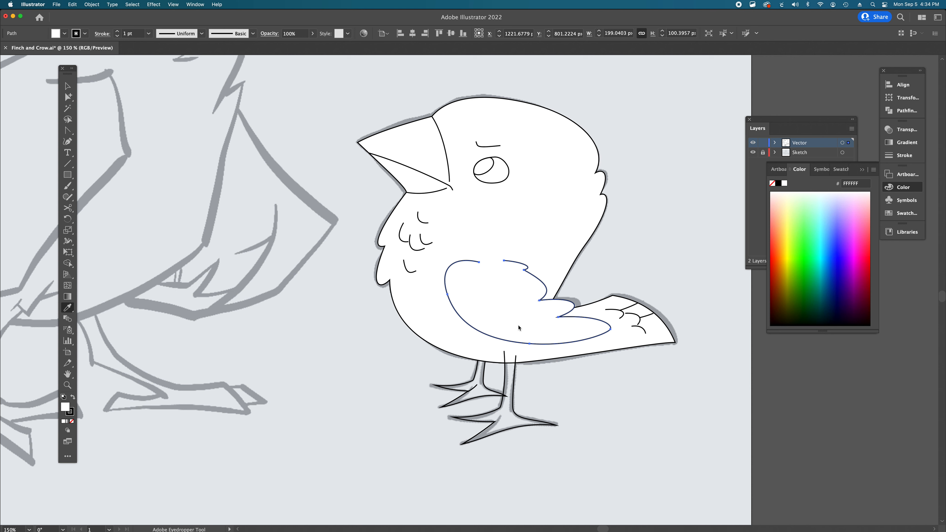
key(v)
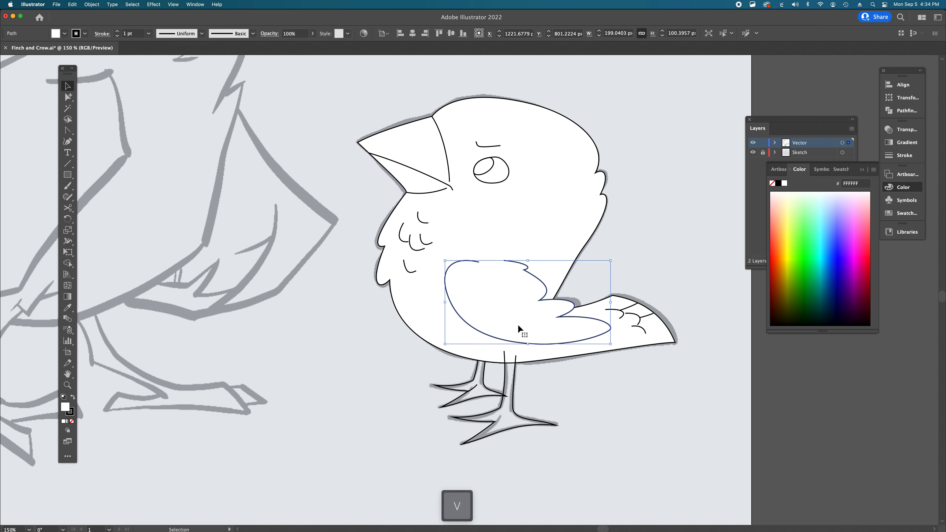
Step: Copy the wing's white fill and black stroke onto both of the finch's legs with the Eyedropper
click(504, 375)
shift+click(488, 390)
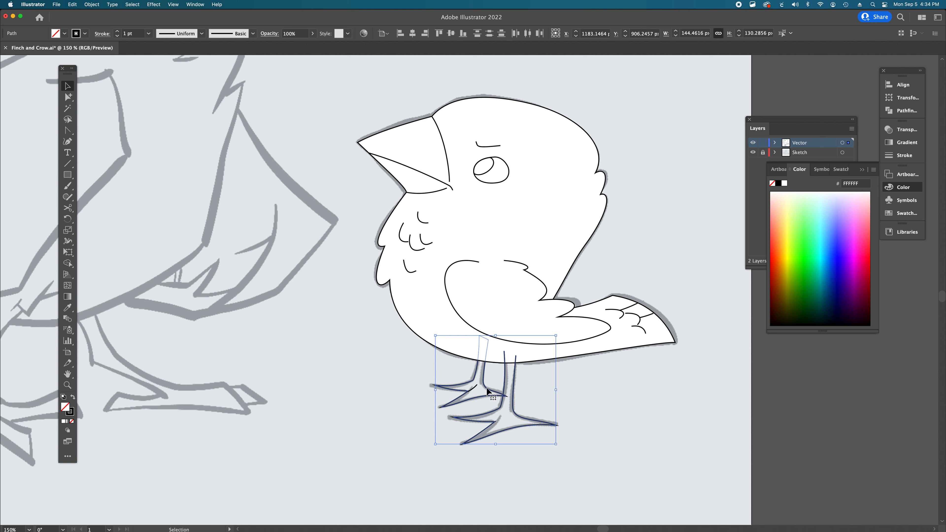
key(i)
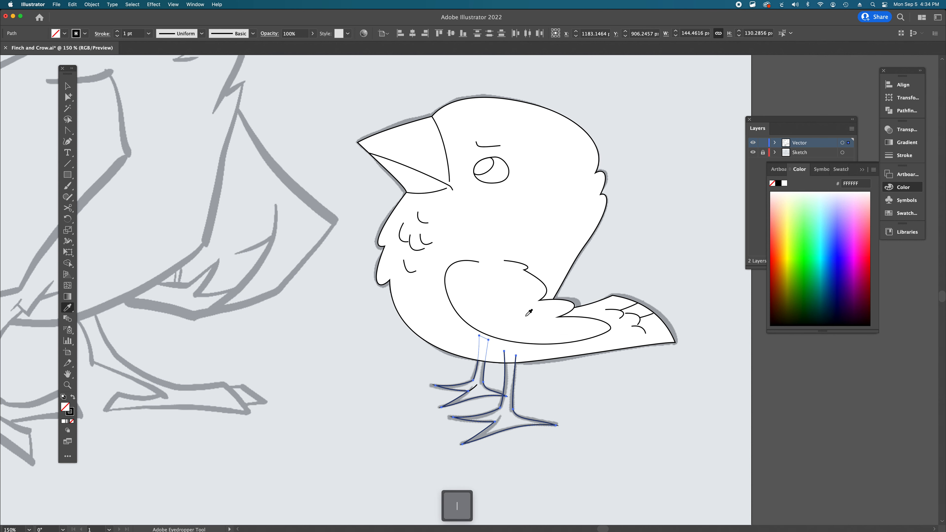
click(529, 312)
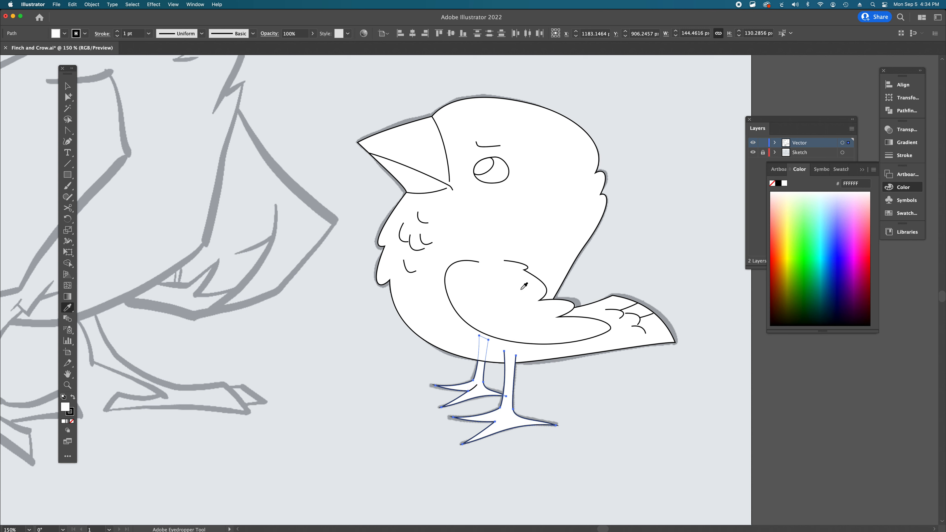
key(a)
click(629, 385)
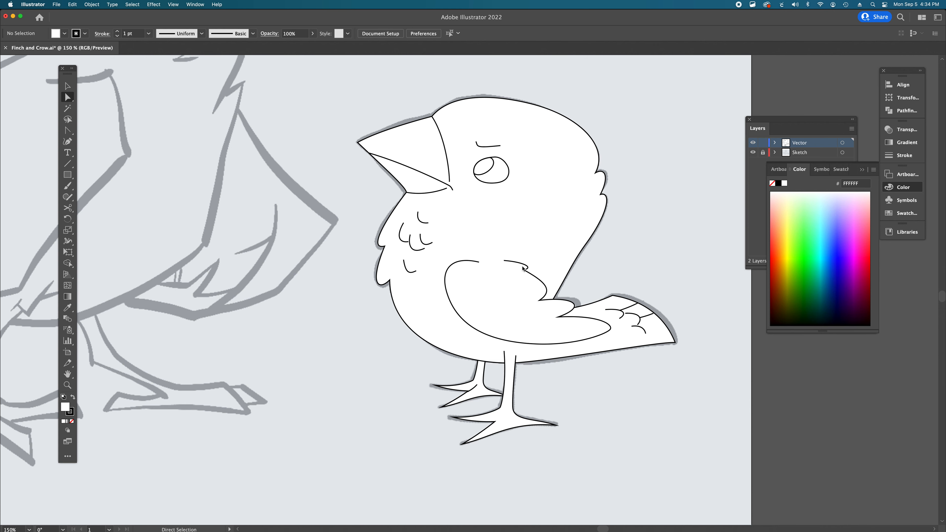
Step: Place a duplicate of the finch's wing on the empty canvas outside the artboard
scroll(528, 265, right, 2)
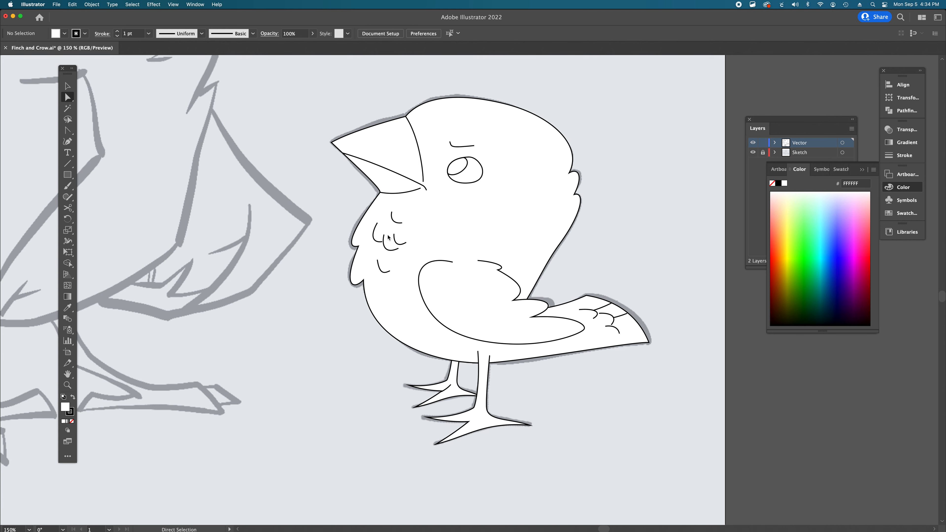
scroll(460, 276, right, 6)
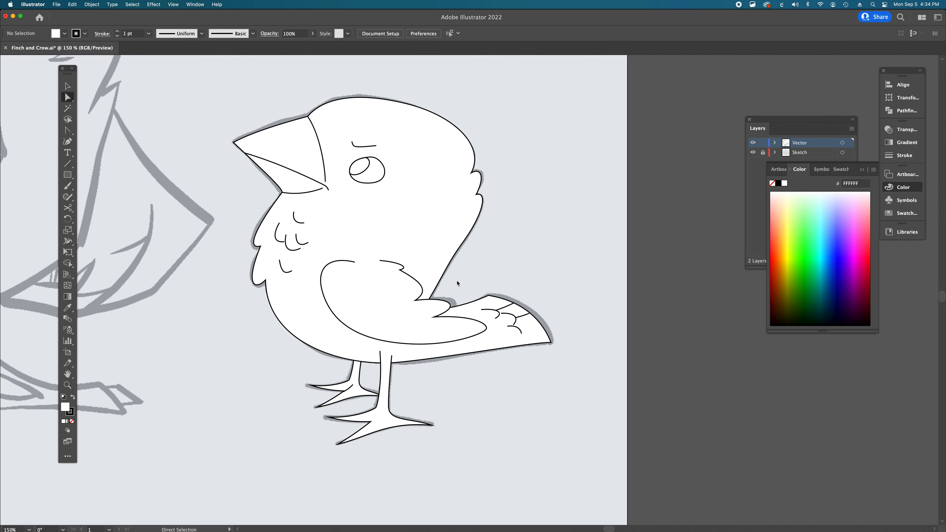
key(v)
click(366, 294)
scroll(370, 295, right, 8)
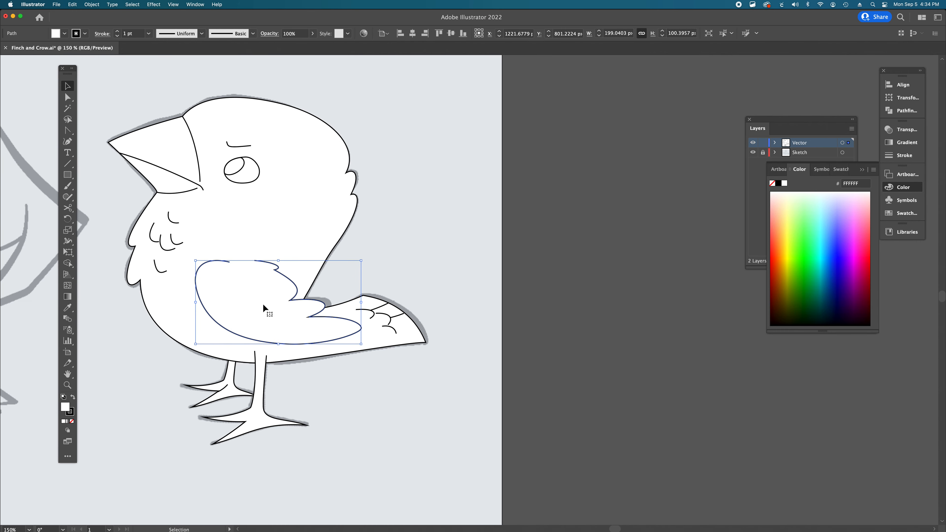
drag(249, 306, 596, 310)
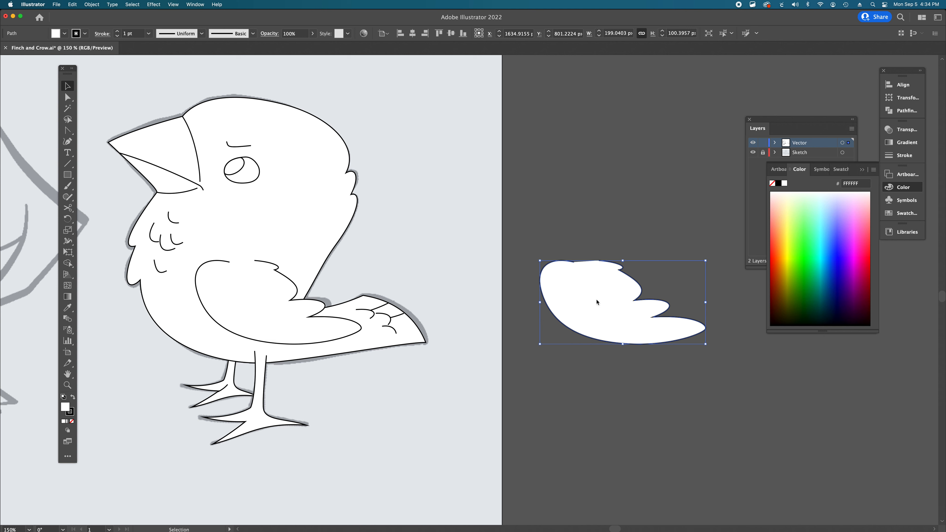
click(649, 222)
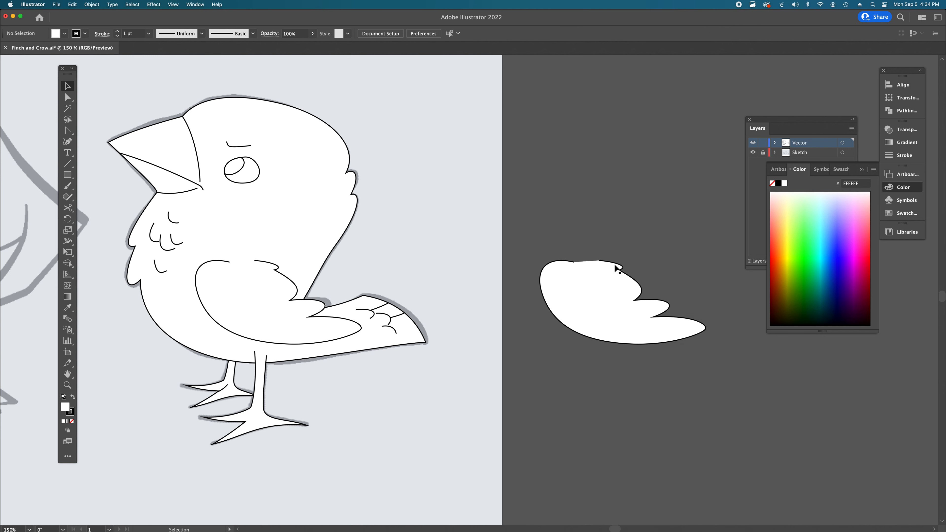
Step: Check the end points of the gap in the wing copy's upper edge and move the copy next to the finch
key(a)
click(575, 263)
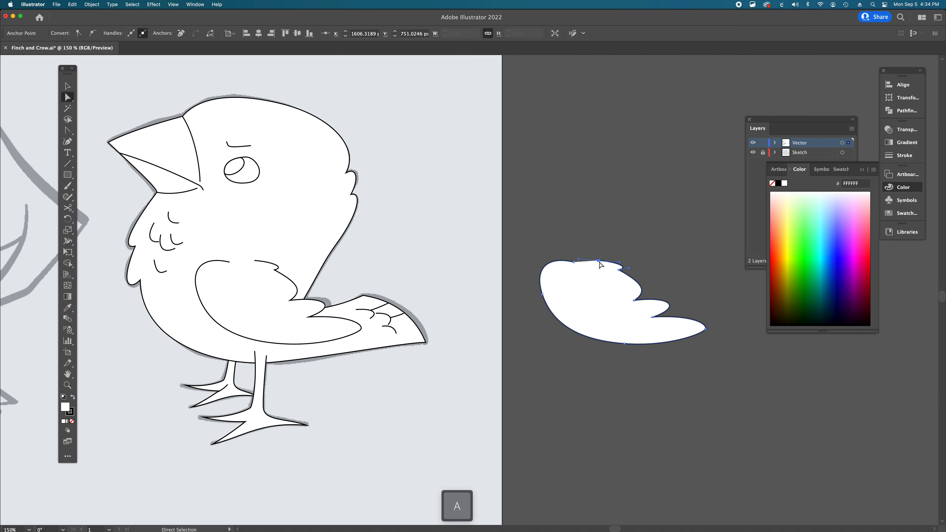
click(577, 261)
drag(569, 280, 435, 240)
click(367, 239)
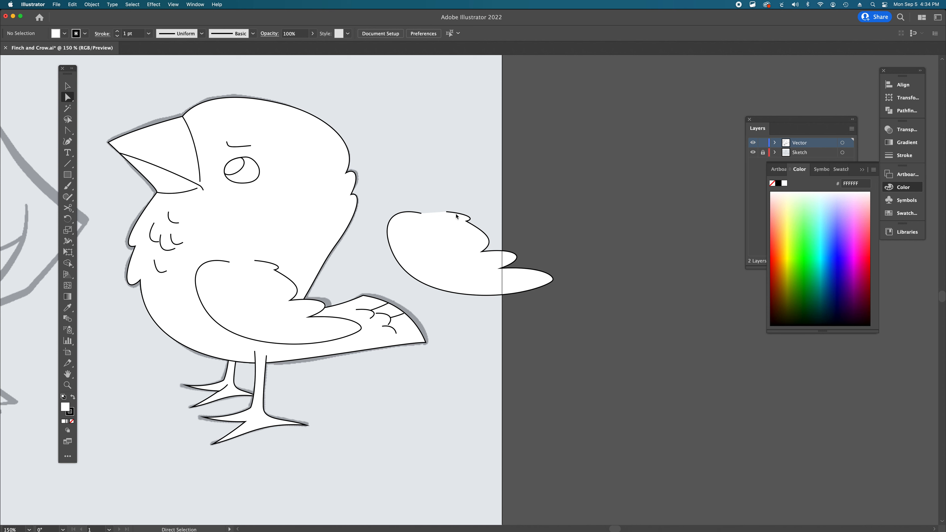
Step: Inspect the wing copy's open path and delete the copy
click(436, 233)
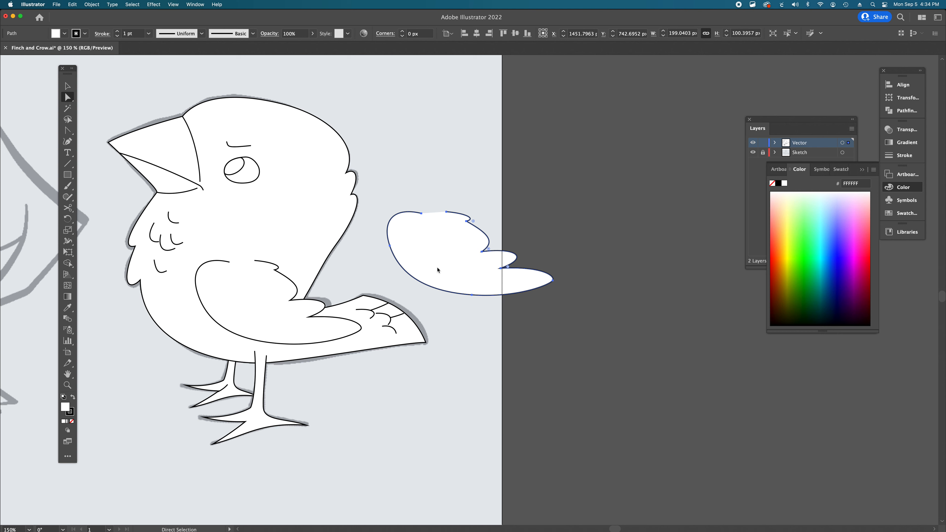
click(555, 222)
click(451, 250)
click(540, 214)
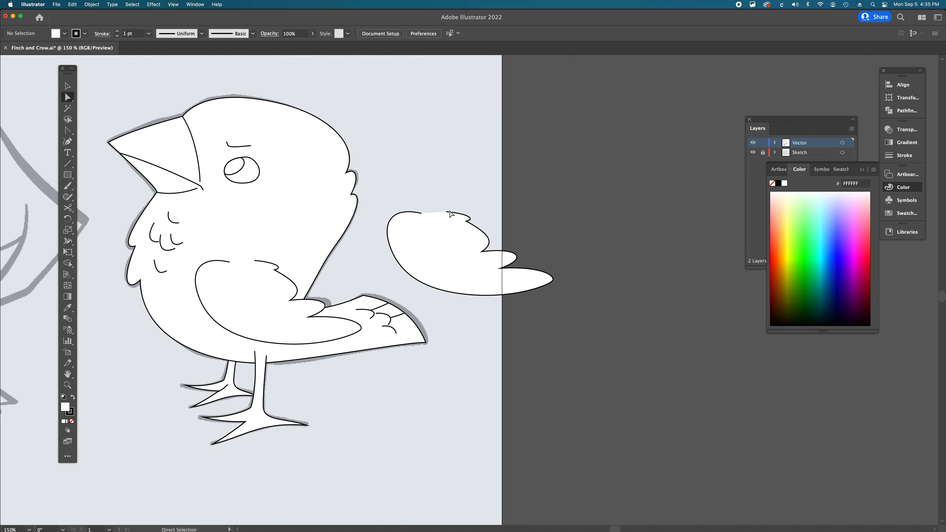
click(448, 215)
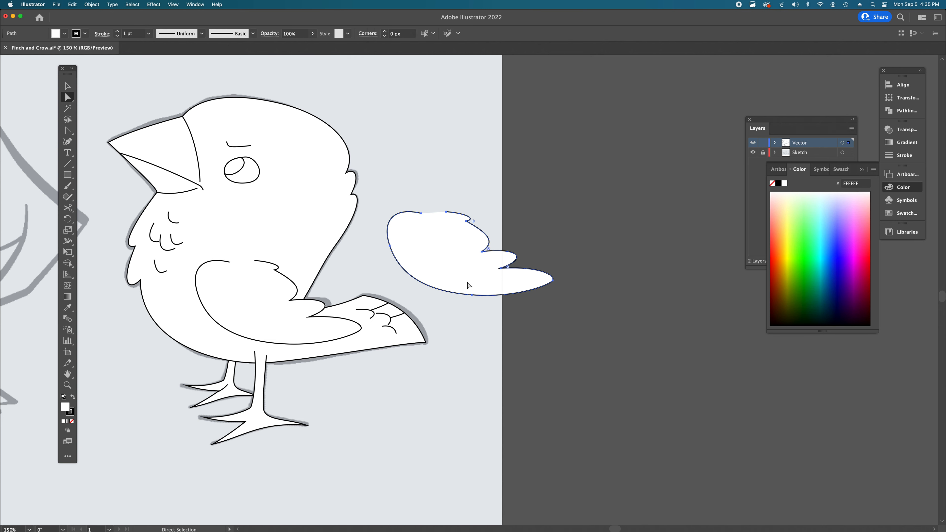
key(BackSpace)
scroll(480, 267, left, 1)
scroll(480, 266, left, 5)
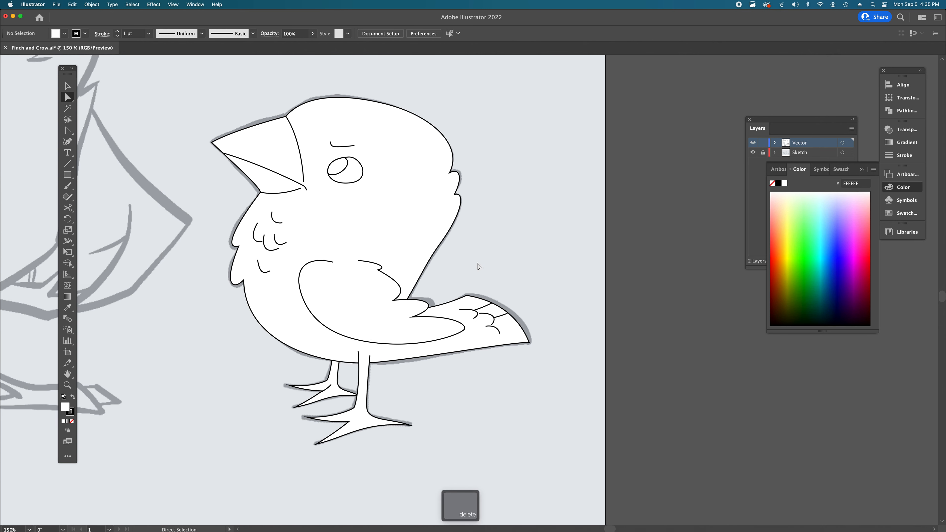
Step: Examine the body's outline path and view the whole finch next to the crow sketch
click(406, 219)
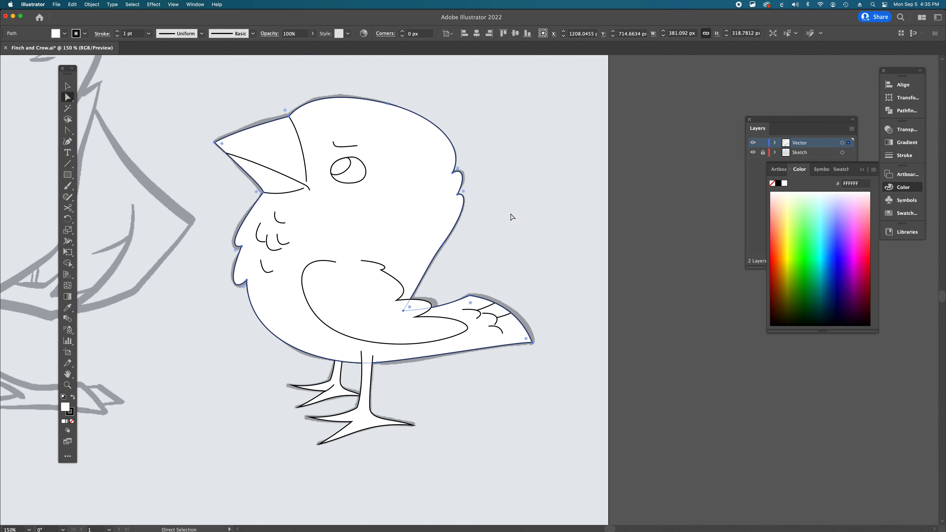
scroll(512, 218, left, 5)
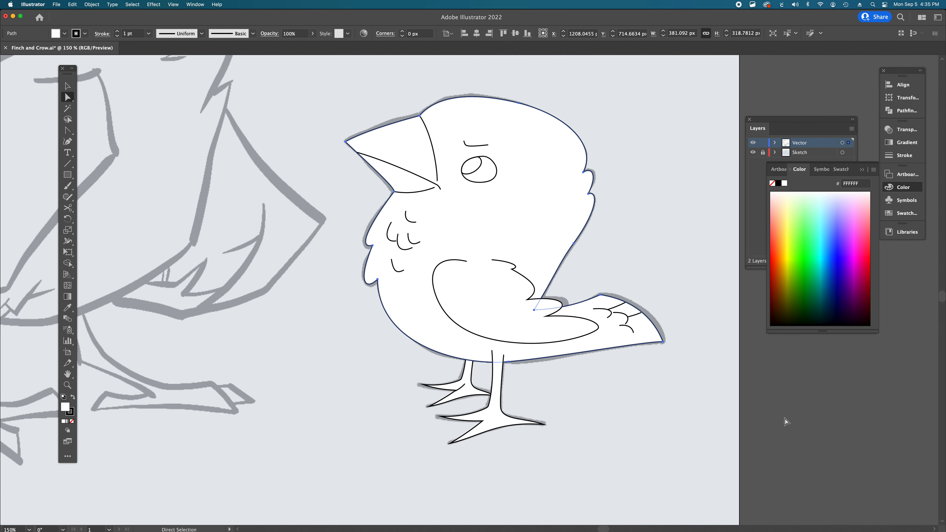
click(784, 419)
alt+super+click(536, 367)
alt+super+click(535, 367)
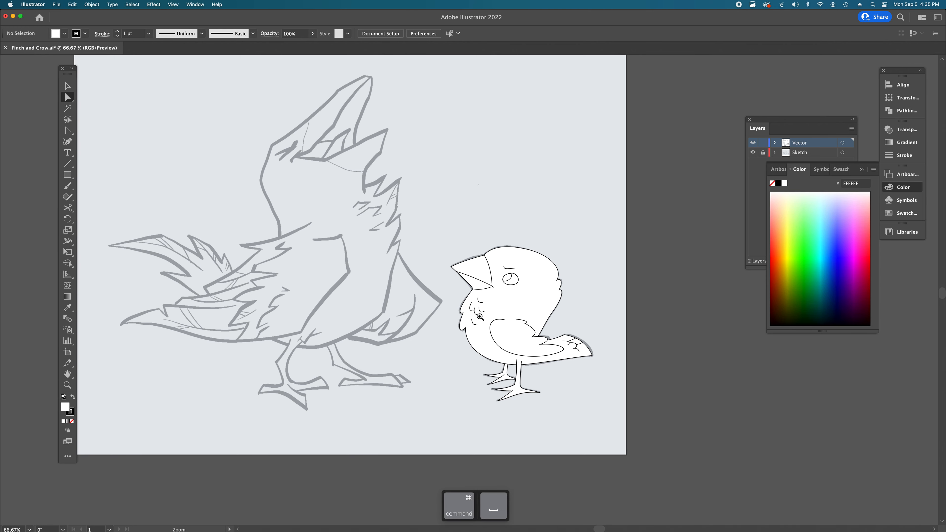
drag(479, 315, 492, 324)
scroll(492, 324, right, 3)
super+click(492, 325)
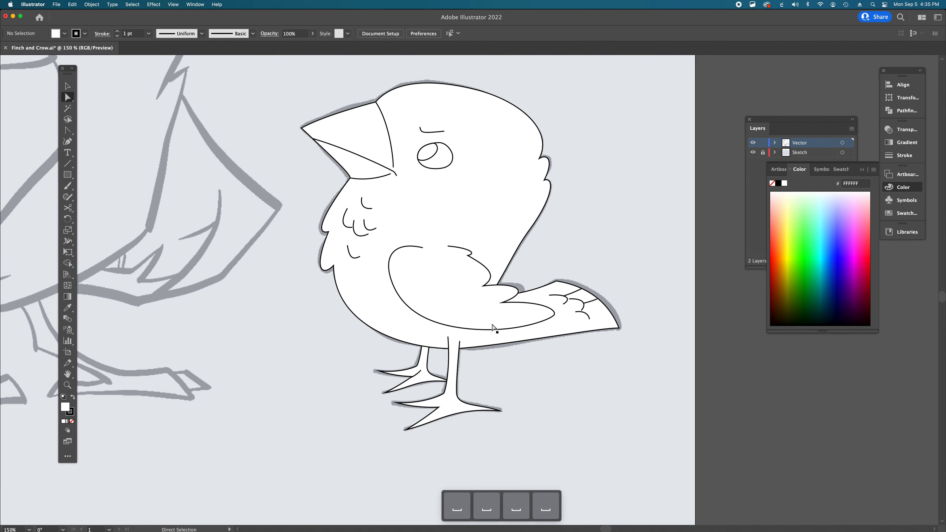
scroll(492, 324, up, 1)
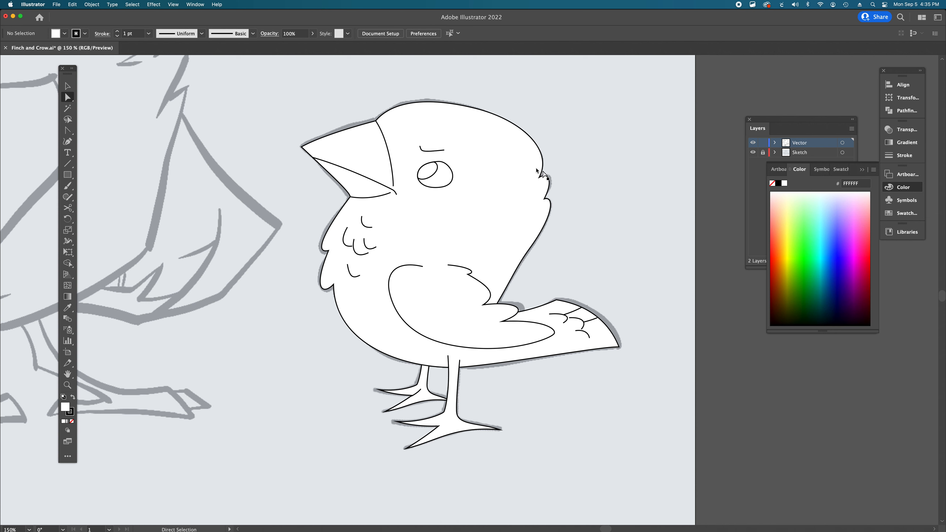
click(526, 168)
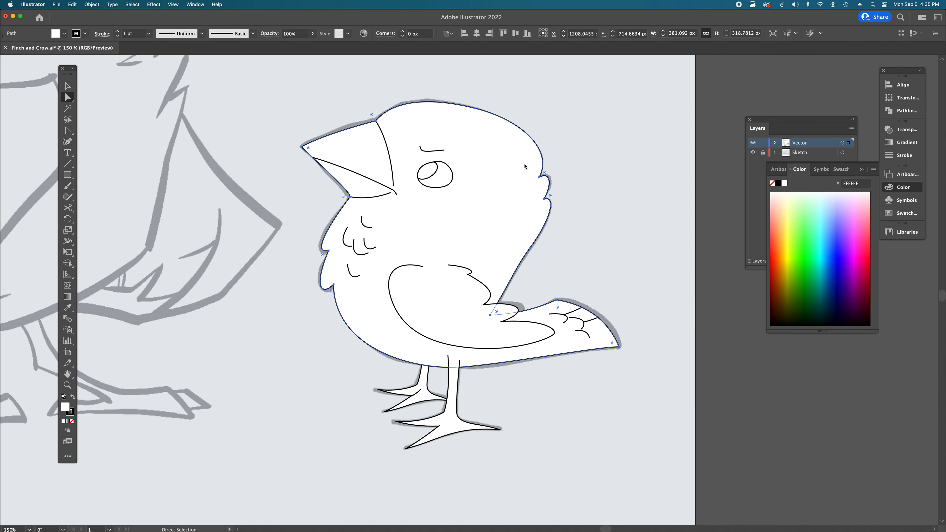
key(super+shift+a)
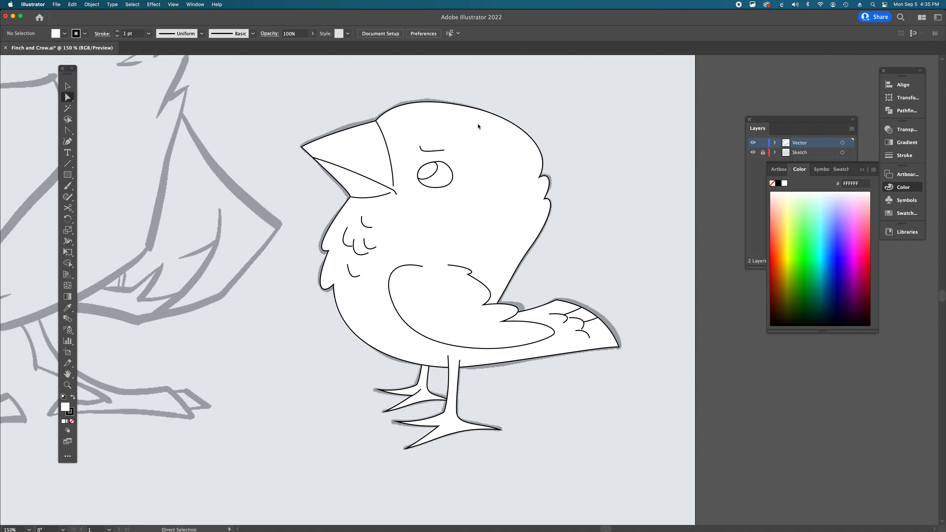
Step: Set the stroke weight of the finch's body and wing outlines to 5 pt
key(v)
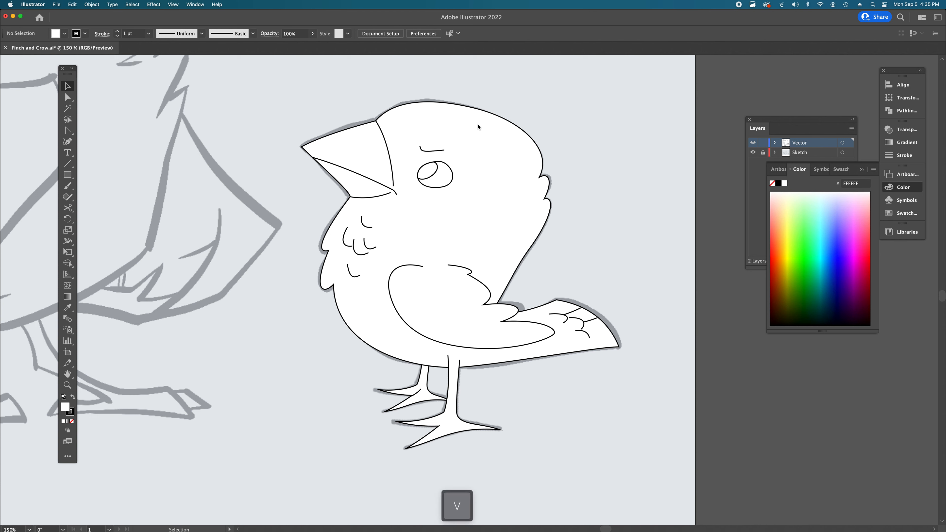
click(478, 127)
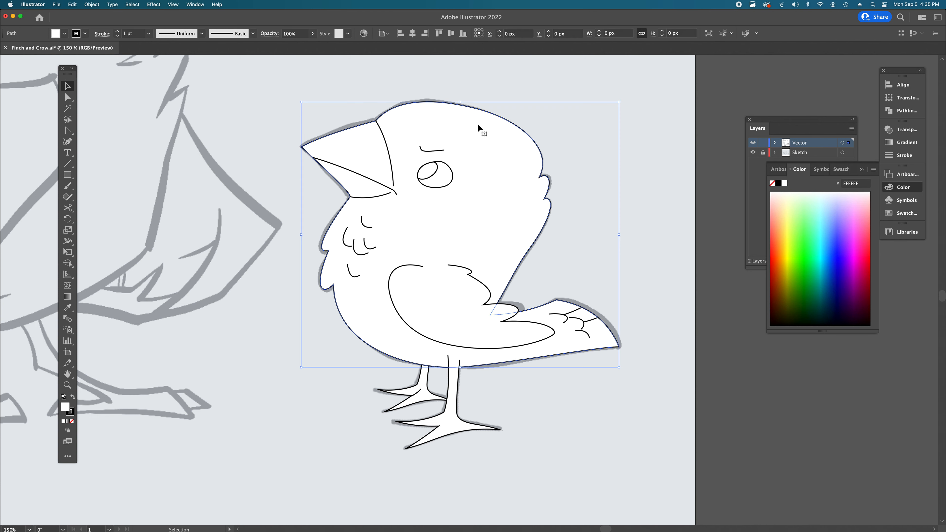
shift+click(457, 279)
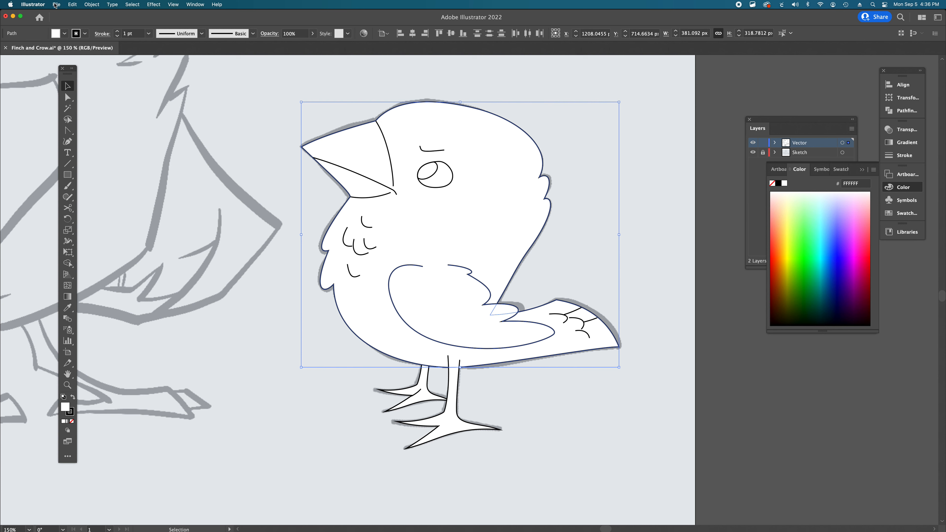
click(194, 5)
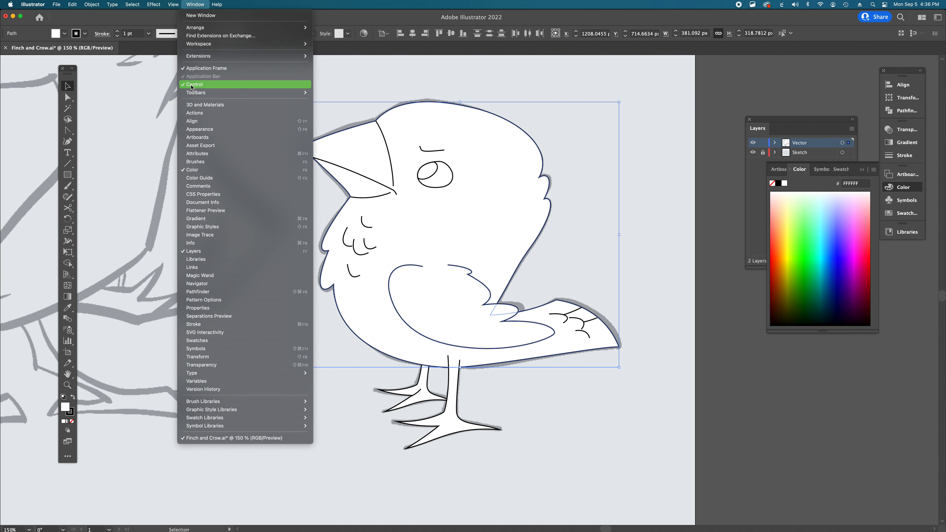
click(163, 14)
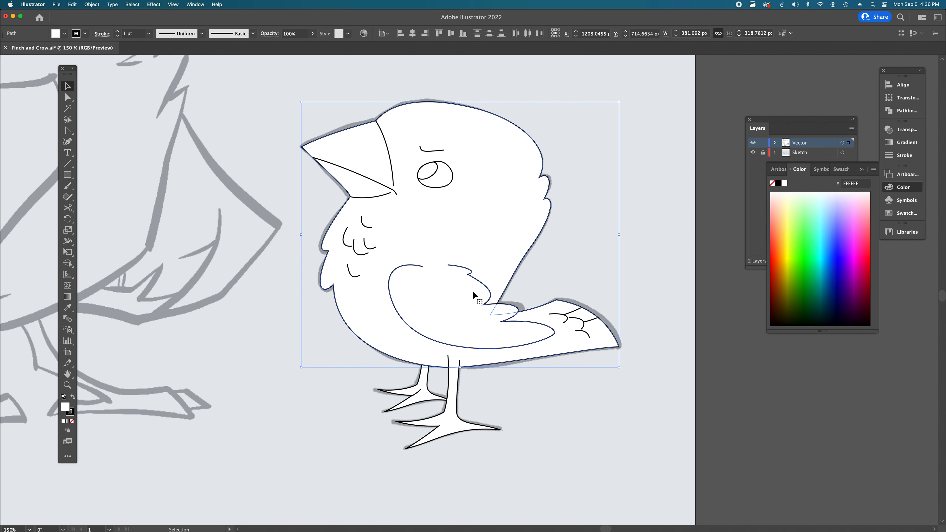
click(117, 32)
click(117, 32)
click(117, 32)
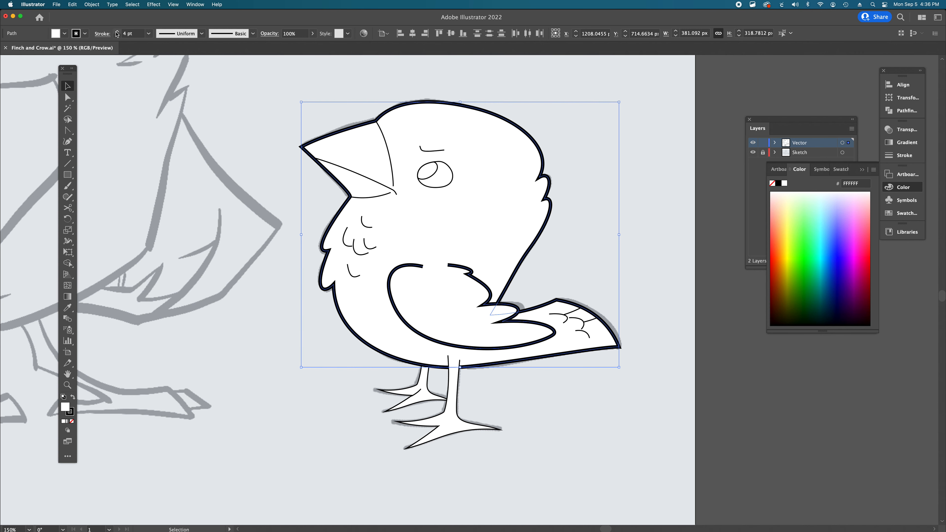
click(117, 32)
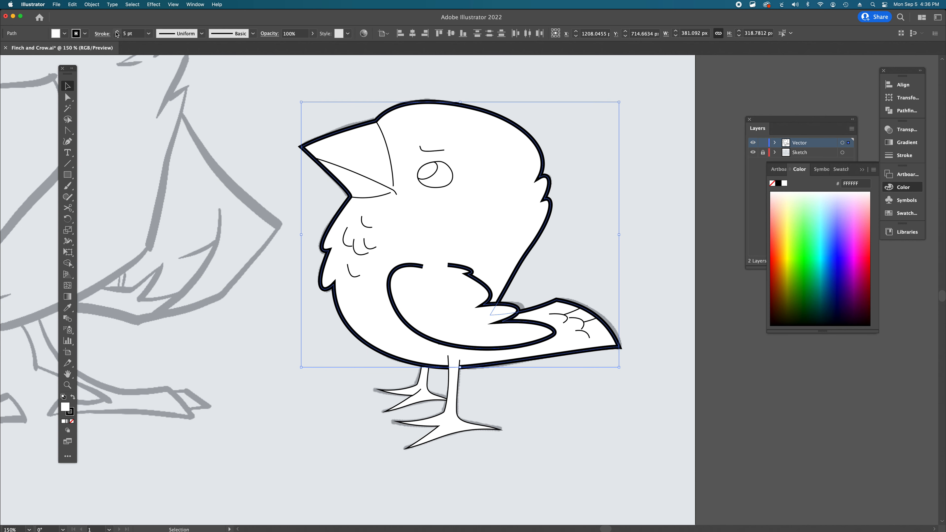
click(760, 383)
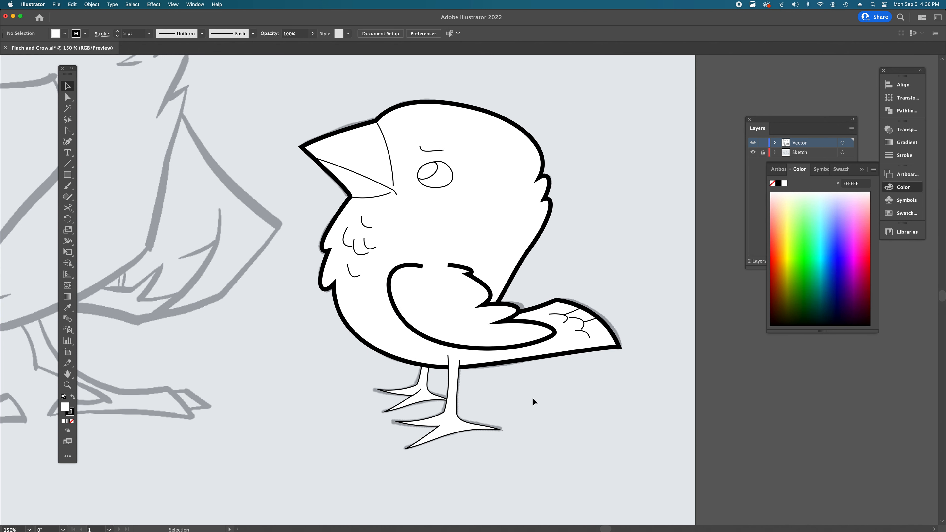
Step: Set the stroke weight of both legs and the eyebrow to 4 pt
click(427, 398)
shift+click(463, 430)
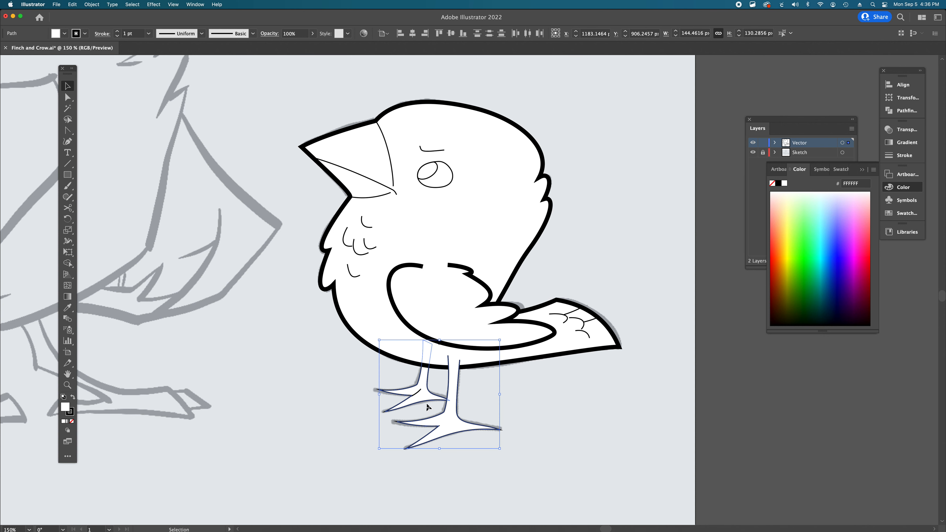
shift+click(441, 151)
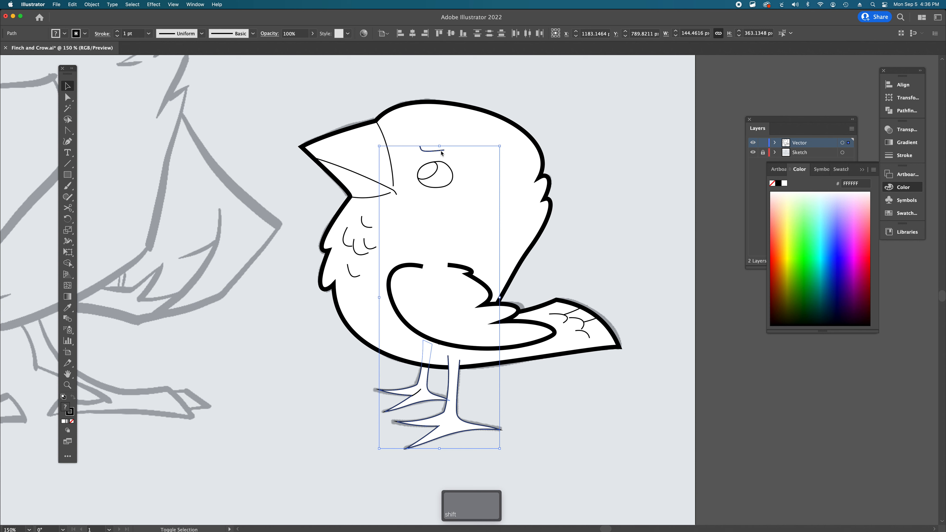
click(117, 31)
click(118, 31)
click(118, 31)
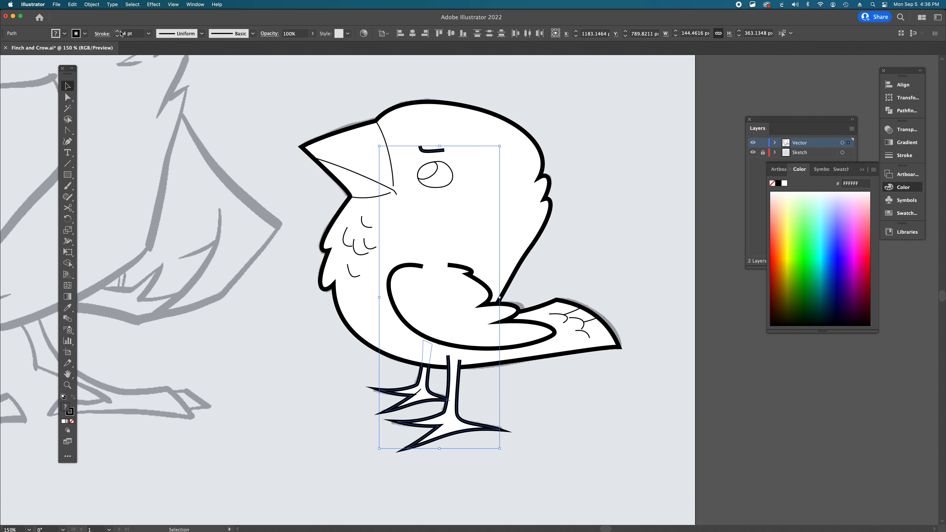
click(601, 269)
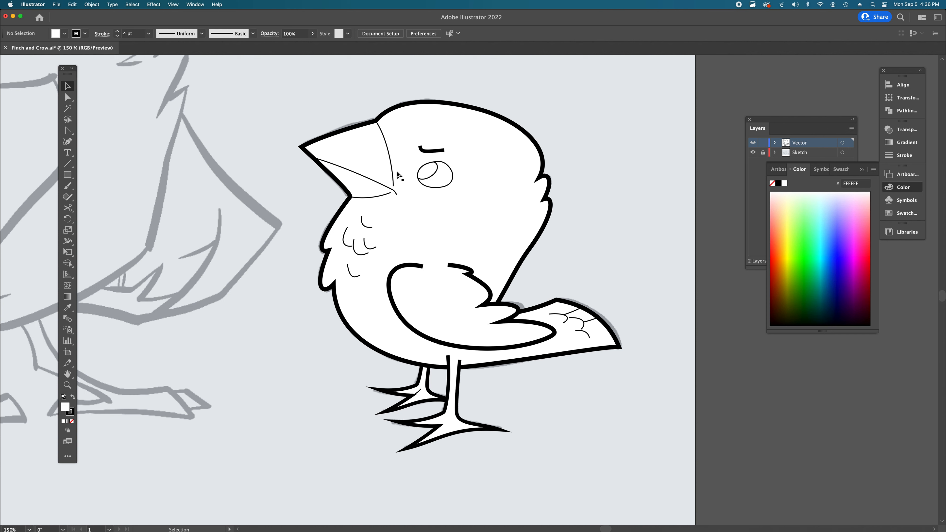
Step: Set the stroke weight of the eye outline and the beak's mouth line to 3 pt
click(450, 186)
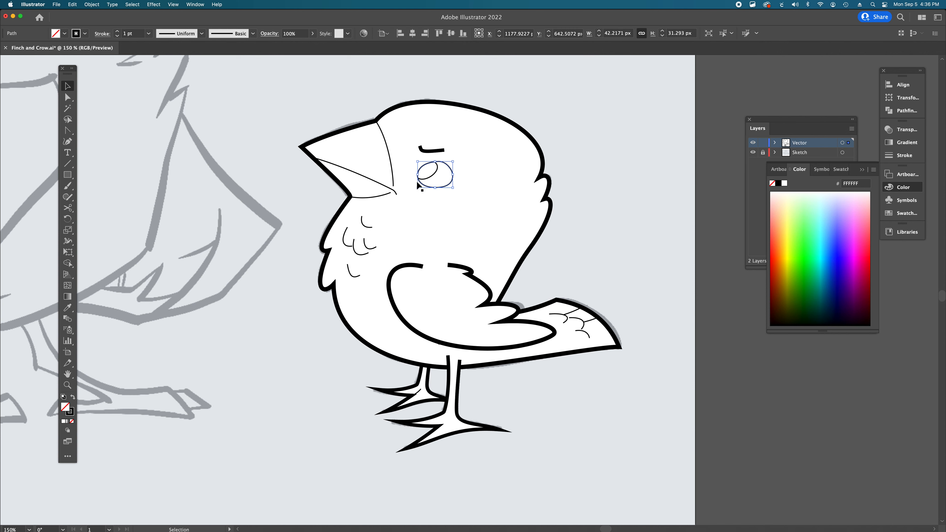
key(shift)
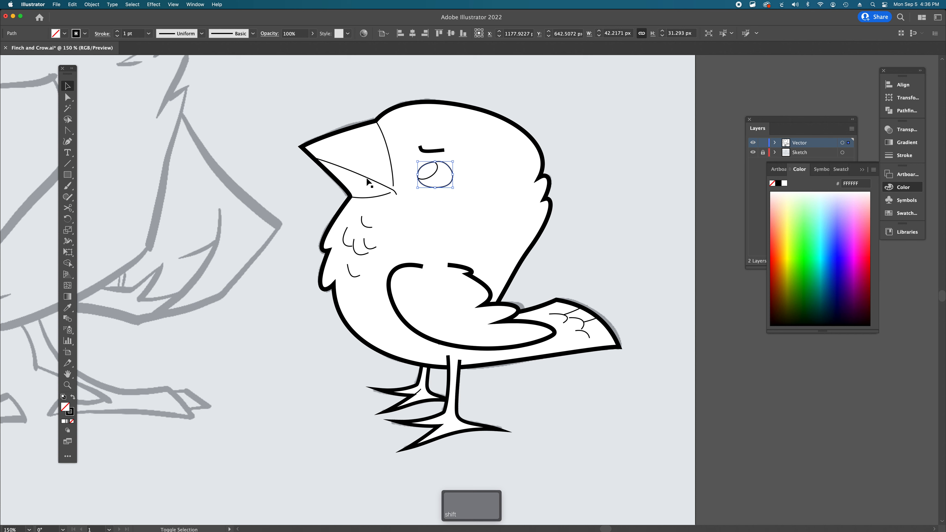
shift+click(369, 182)
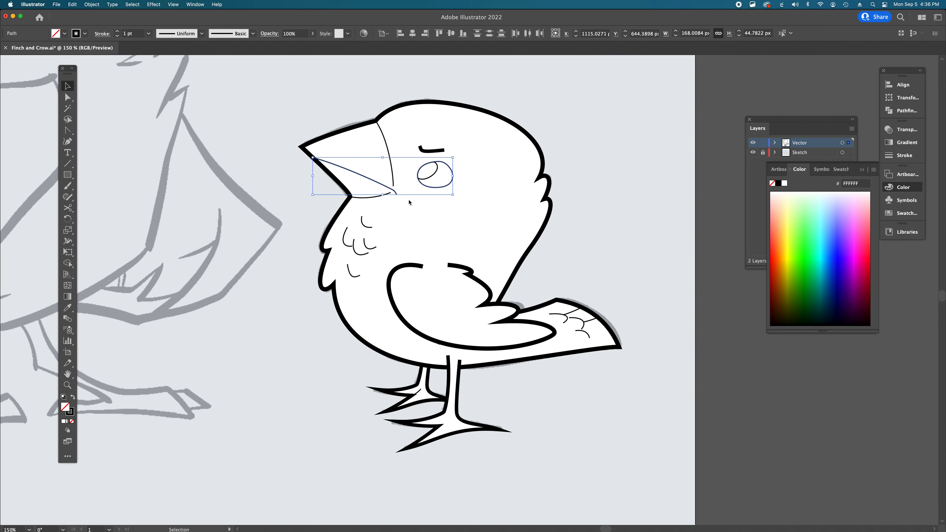
click(117, 31)
click(118, 31)
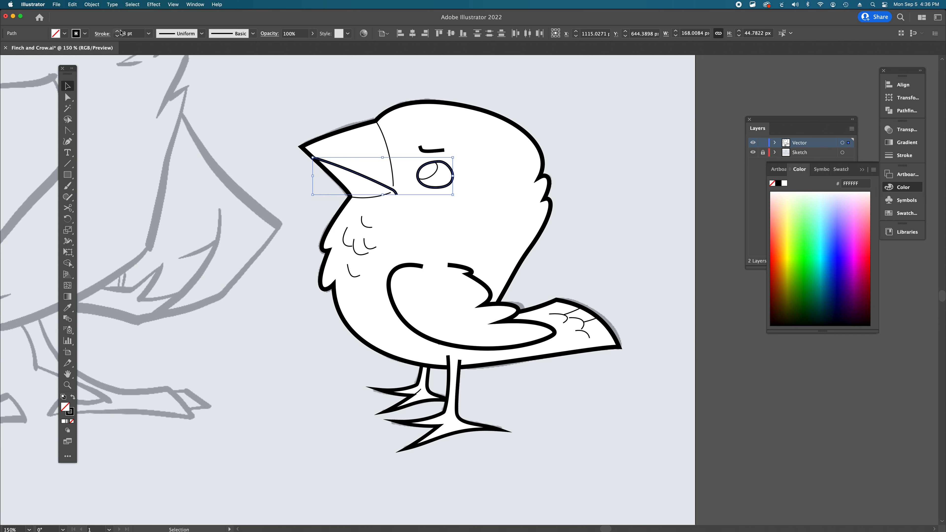
click(325, 126)
Step: Set the stroke weight of the back foot's inner line, chest and tail feather marks, beak edge lines and pupil to 2 pt
click(421, 395)
shift+click(354, 276)
shift+click(360, 254)
shift+click(346, 238)
shift+click(370, 246)
shift+click(364, 225)
shift+click(388, 193)
shift+click(392, 177)
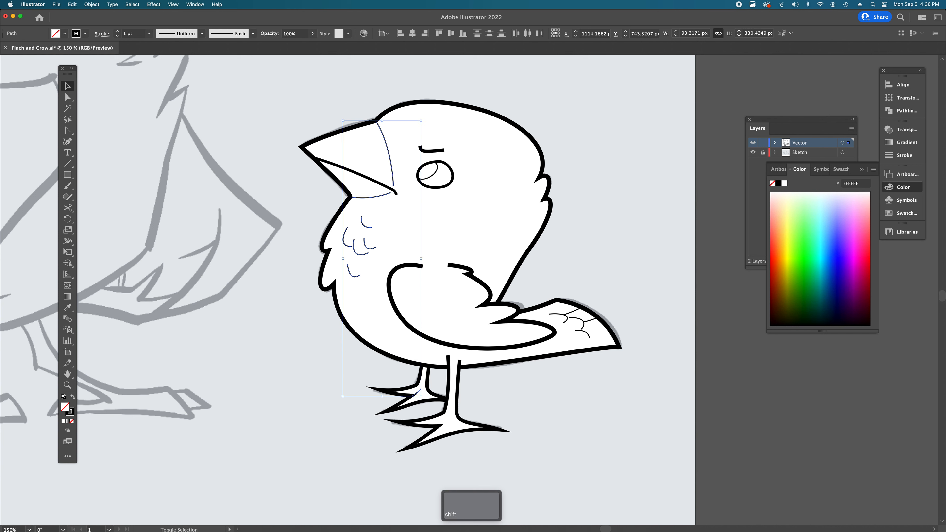
shift+click(428, 175)
shift+click(564, 318)
shift+click(577, 322)
shift+click(586, 332)
shift+click(592, 320)
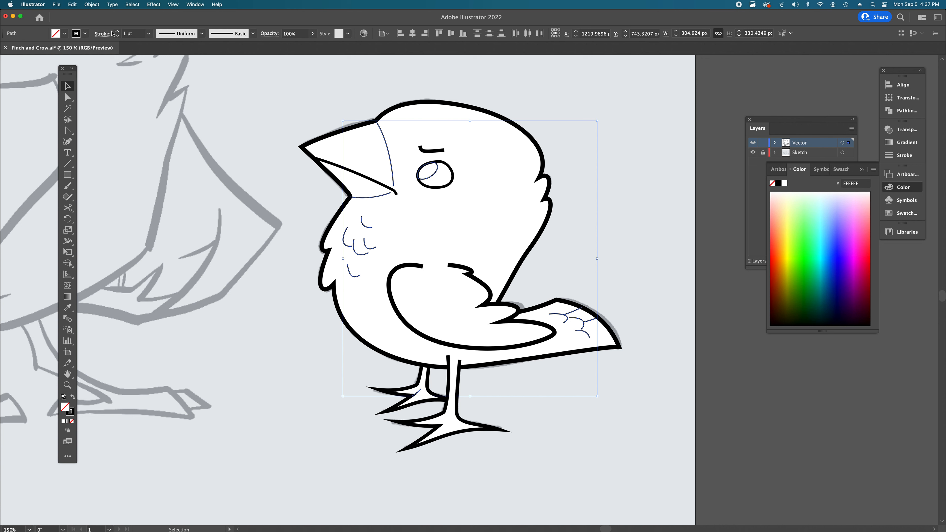
click(117, 32)
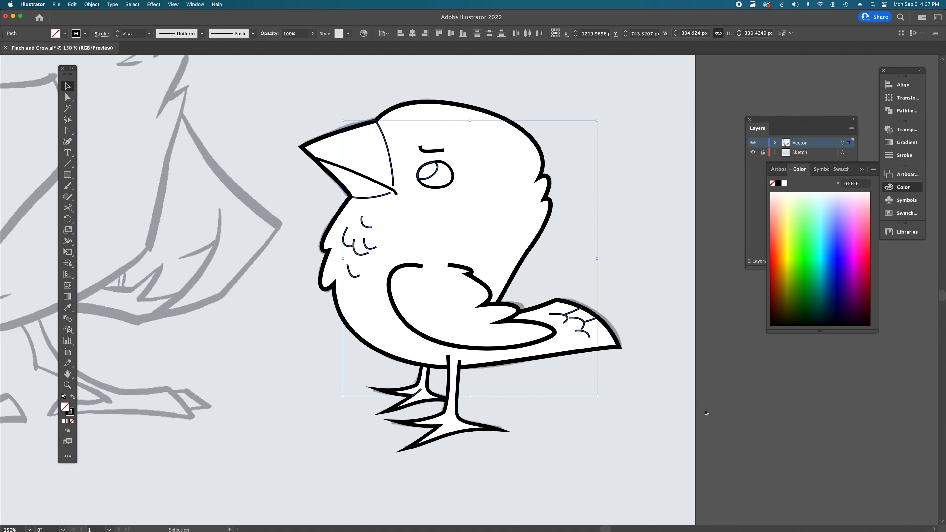
click(764, 423)
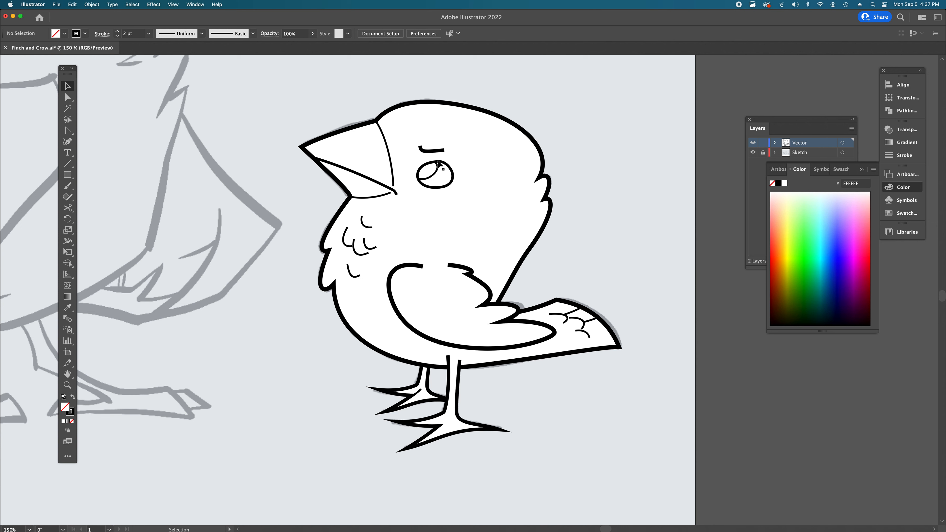
Step: Swap the pupil's fill and stroke so it has a solid black fill and no stroke
click(425, 182)
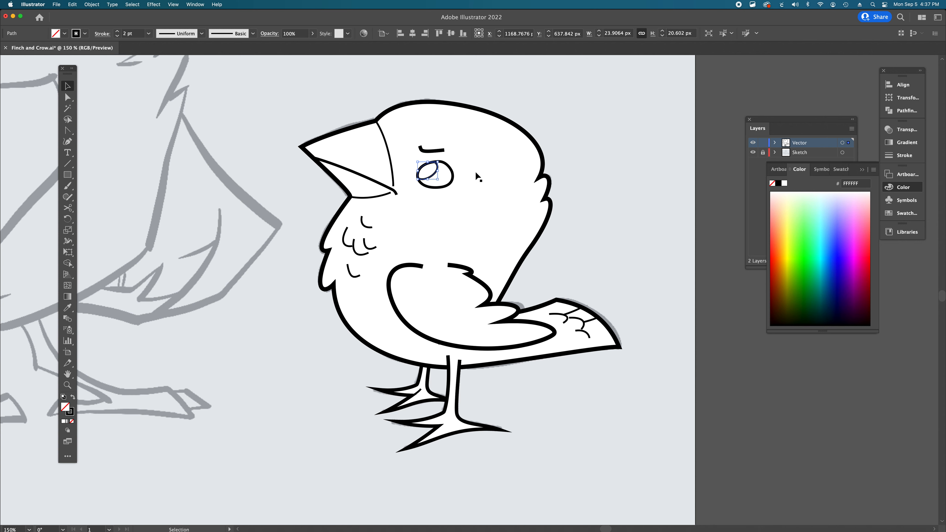
click(73, 399)
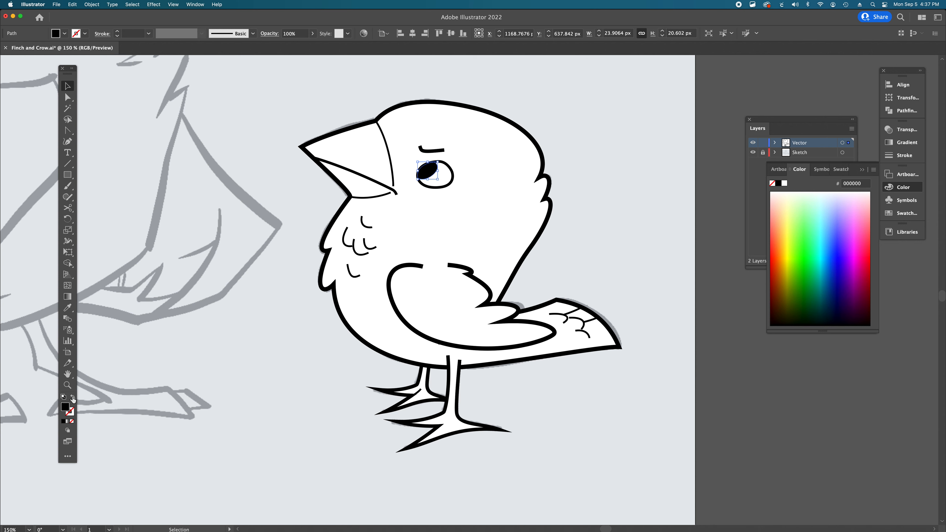
click(781, 397)
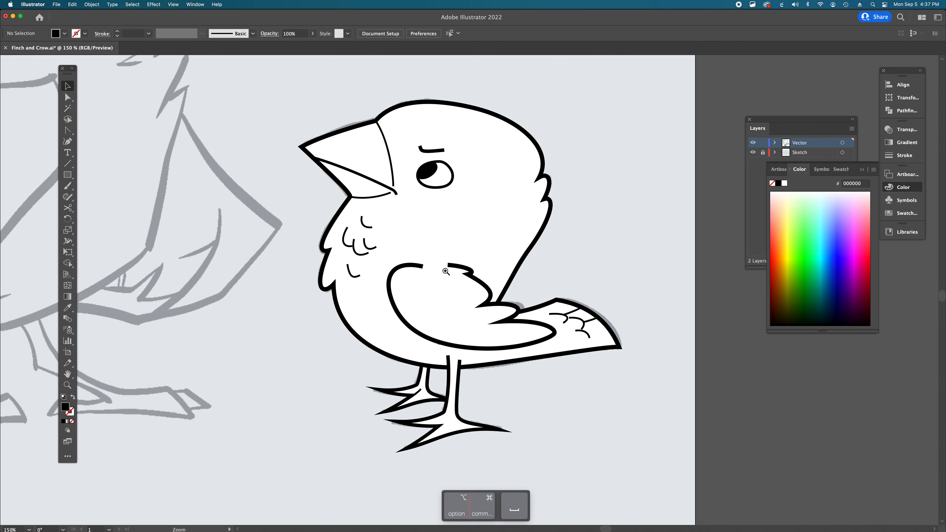
Step: Examine the whole finch beside the crow sketch, and its beak and chest detail lines up close
alt+super+click(445, 271)
alt+super+click(469, 298)
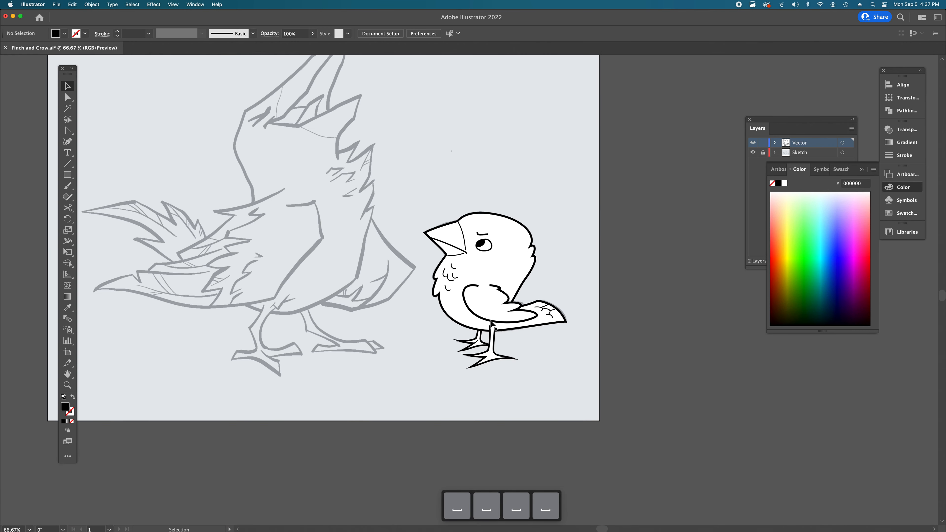
drag(671, 359, 785, 402)
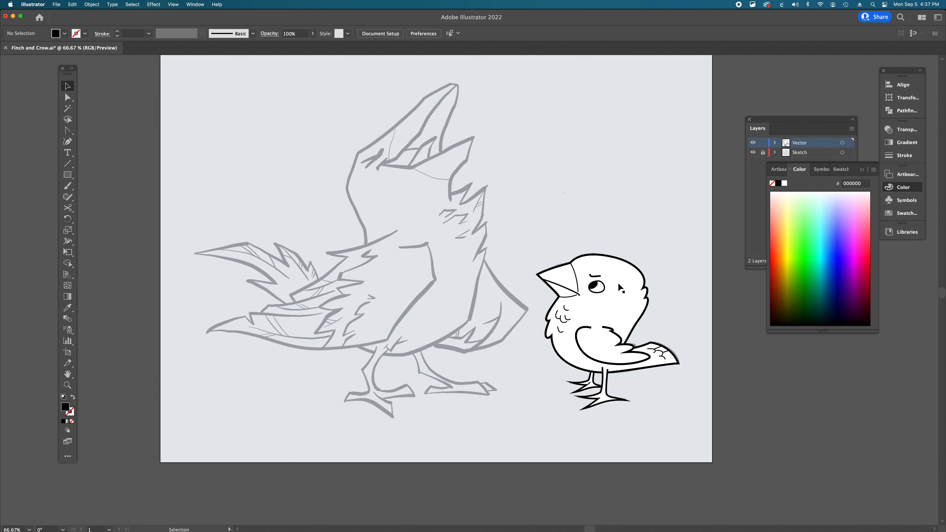
click(594, 345)
click(562, 321)
click(565, 317)
click(833, 465)
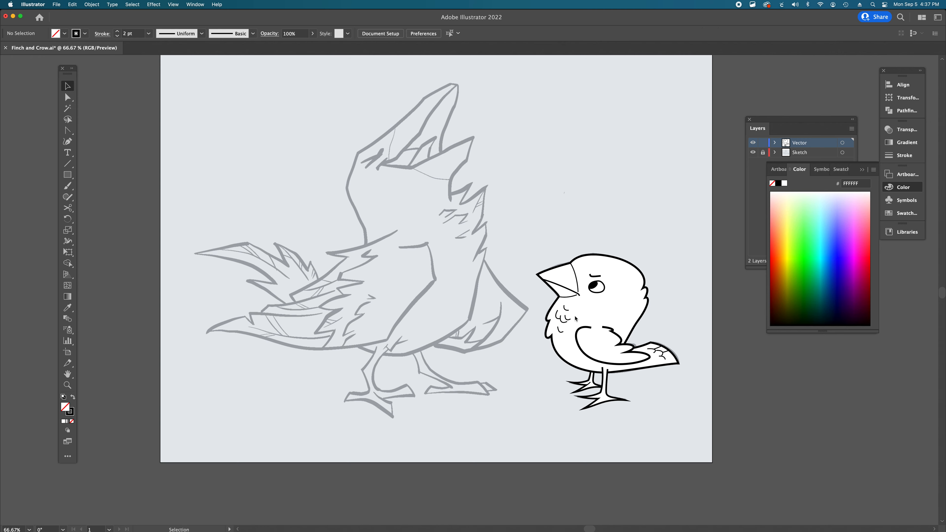
super+click(576, 319)
super+click(475, 310)
super+click(506, 343)
scroll(507, 343, up, 1)
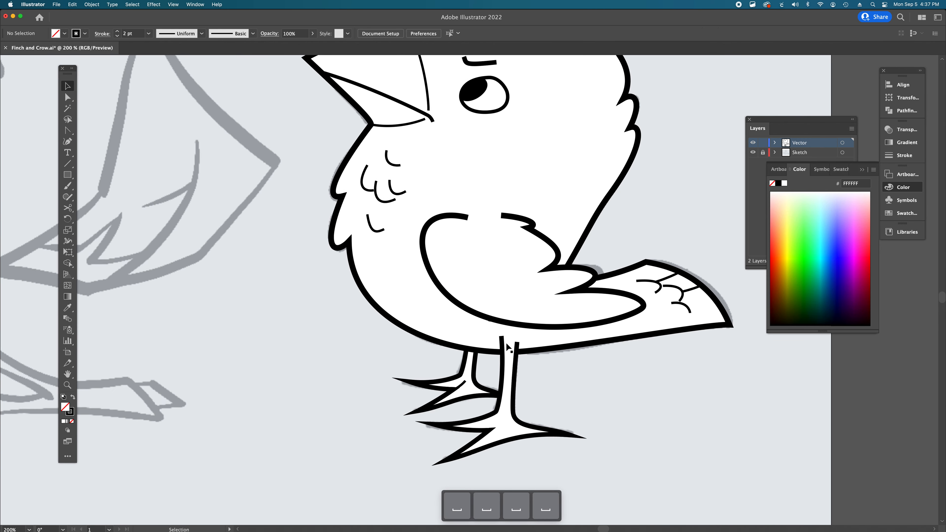
scroll(507, 343, up, 2)
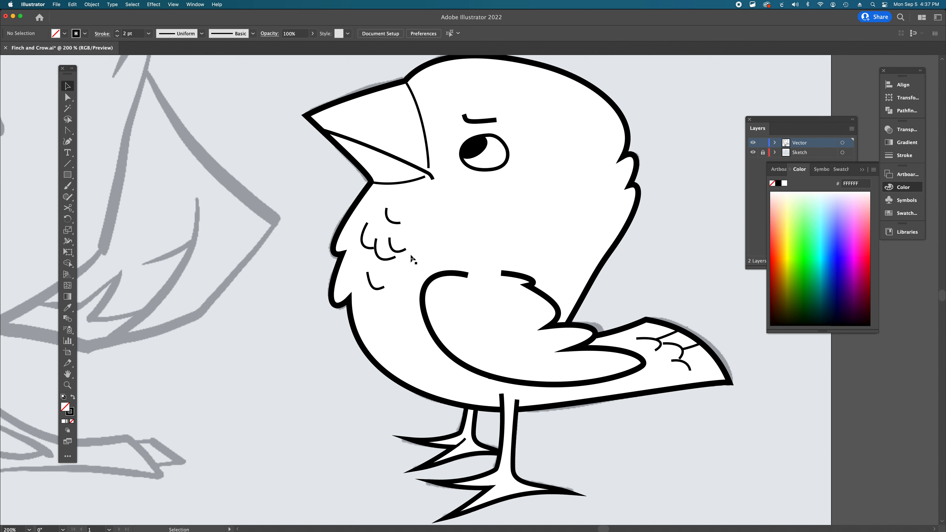
Step: Select the curved line at the beak's base and display its full stroke options detached beside the finch's head
click(390, 244)
click(389, 216)
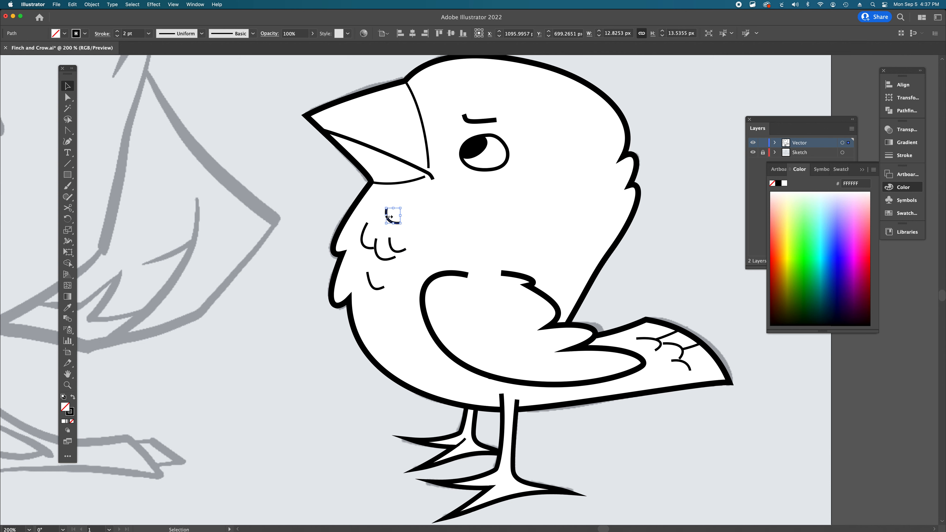
click(409, 182)
click(429, 160)
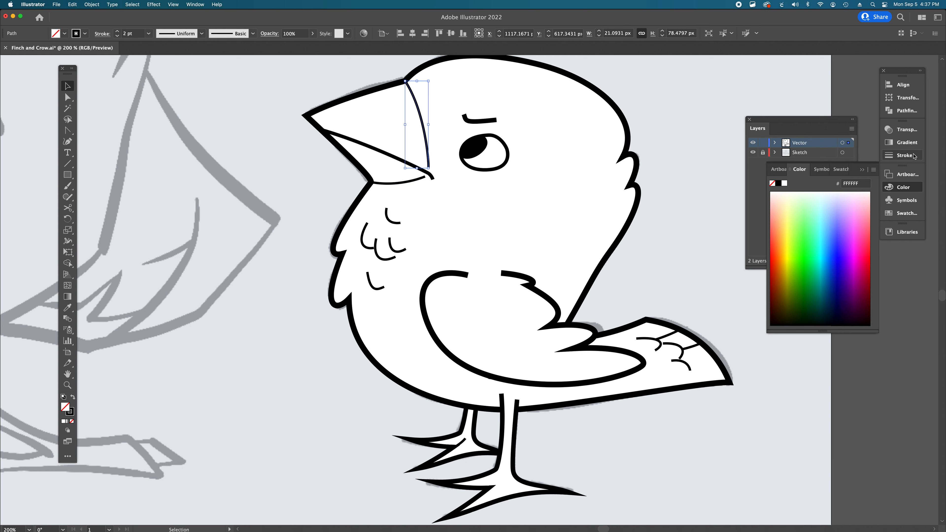
click(904, 155)
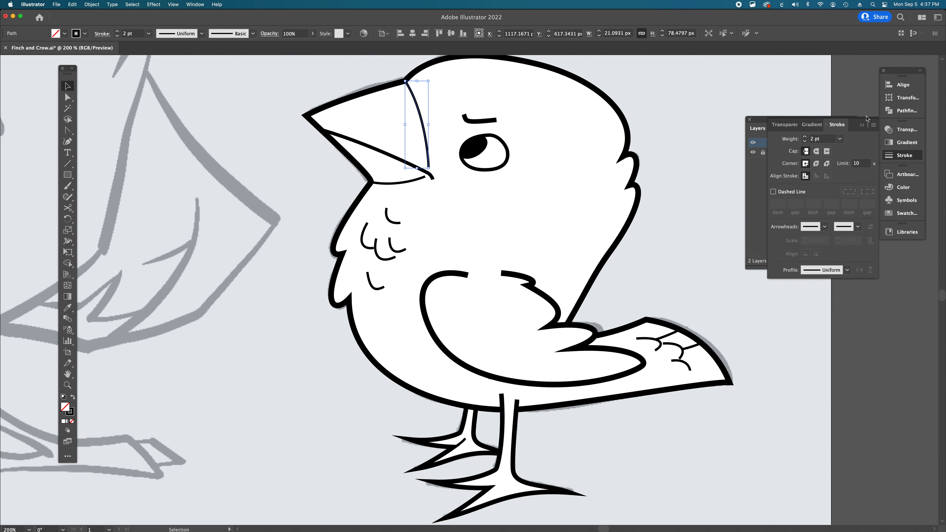
mouse_move(834, 126)
mouse_down()
mouse_move(706, 129)
mouse_move(642, 113)
mouse_up()
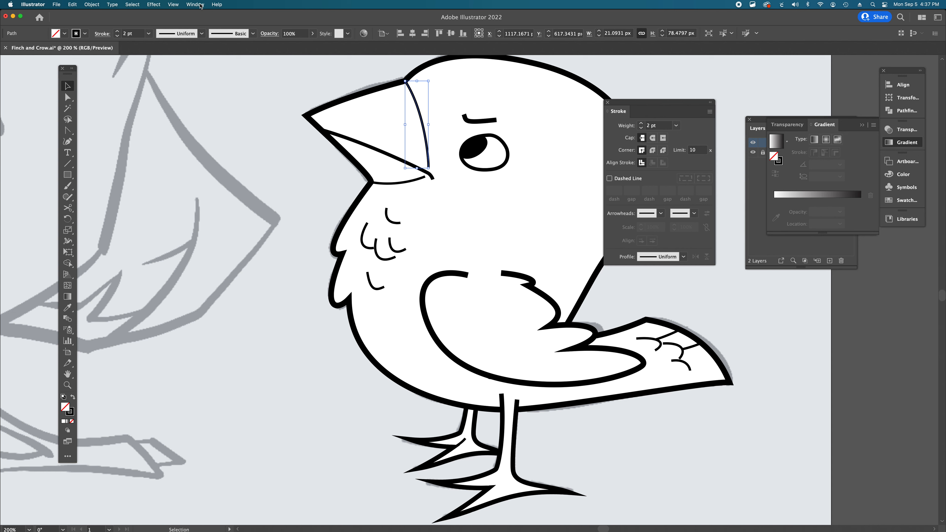
click(195, 4)
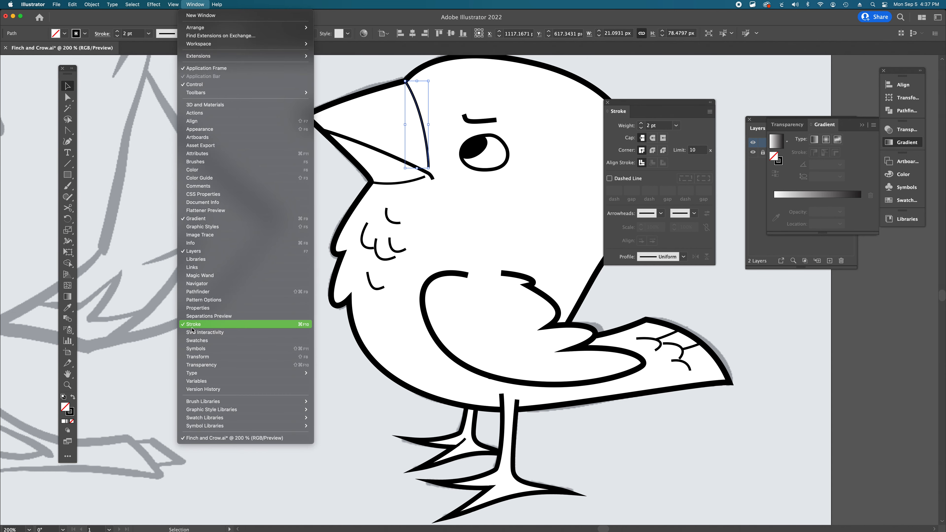
click(678, 107)
drag(658, 102, 694, 89)
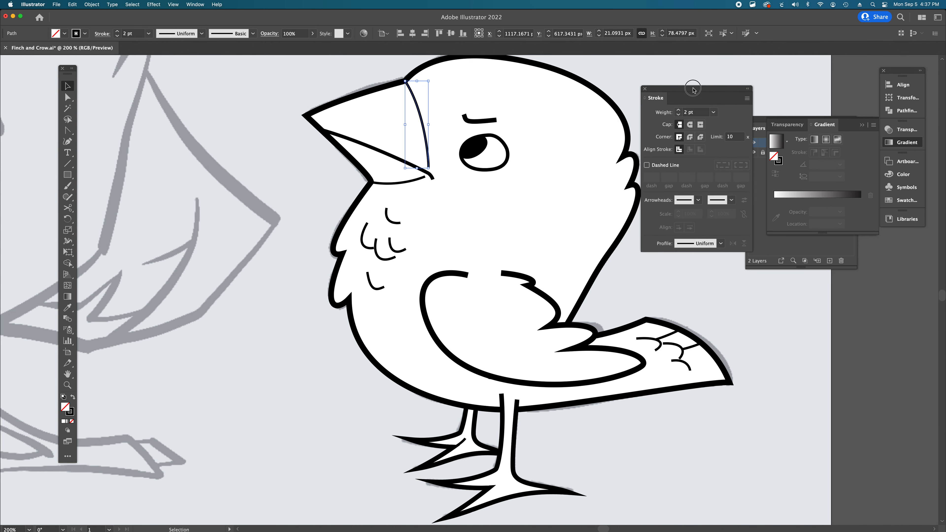
Step: Try the round and projecting caps on the curved line at the beak's base and return it to a butt cap
click(689, 126)
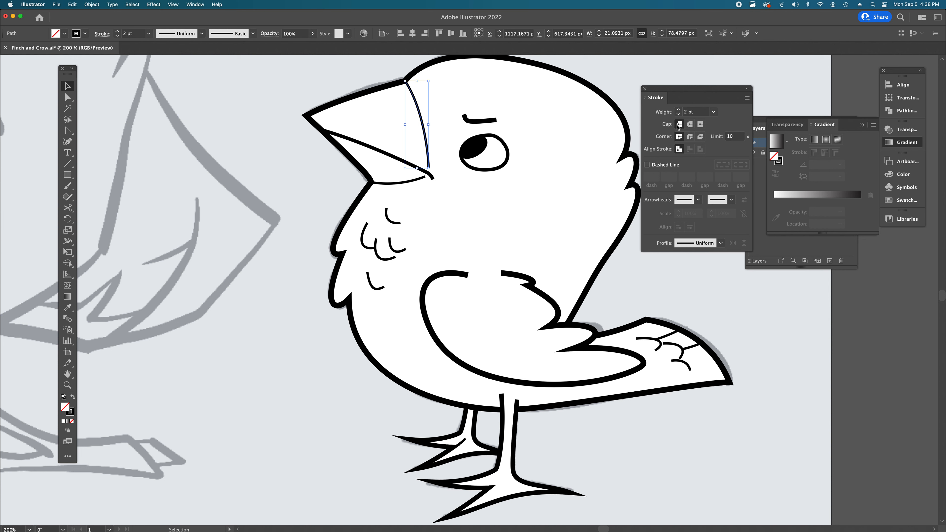
click(690, 125)
click(699, 126)
key(super+z)
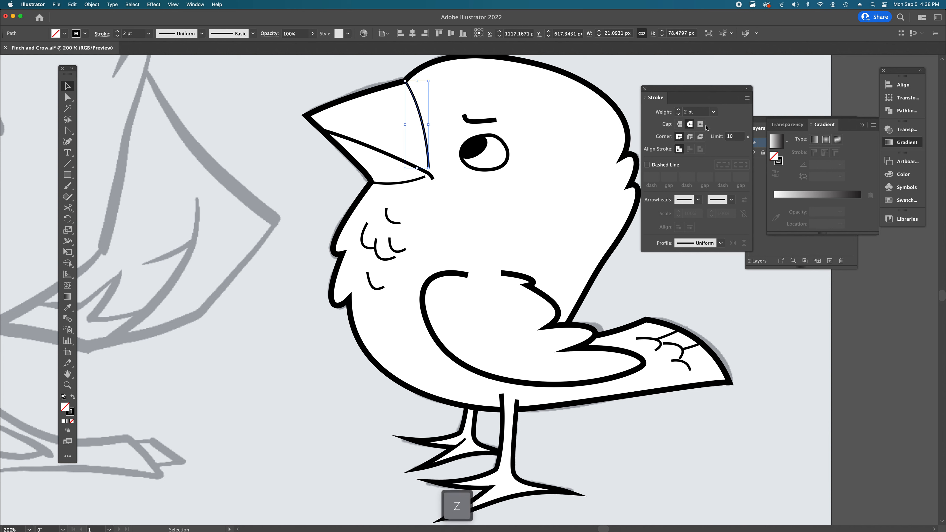
click(701, 126)
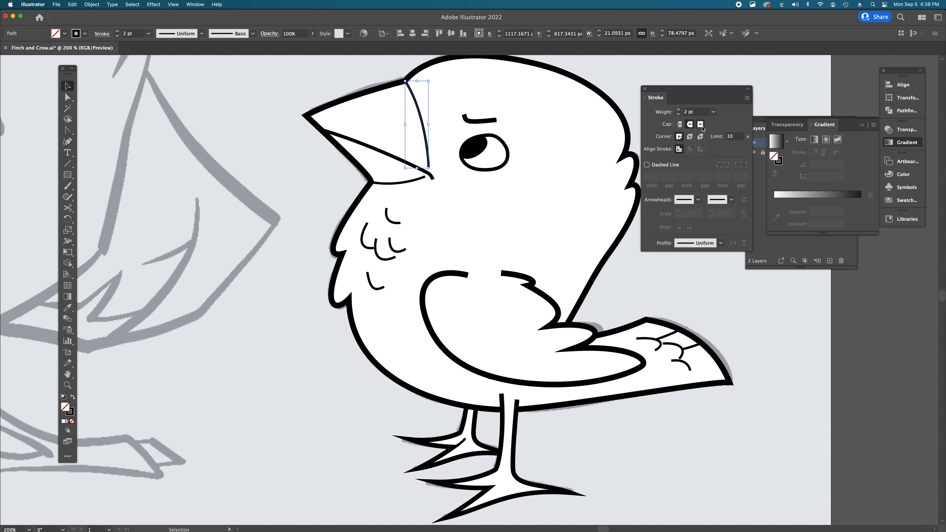
click(680, 125)
Step: Park the detached stroke options clear of the finch and deselect the beak's curved line
mouse_move(662, 91)
mouse_down()
mouse_move(712, 217)
mouse_move(831, 283)
mouse_up()
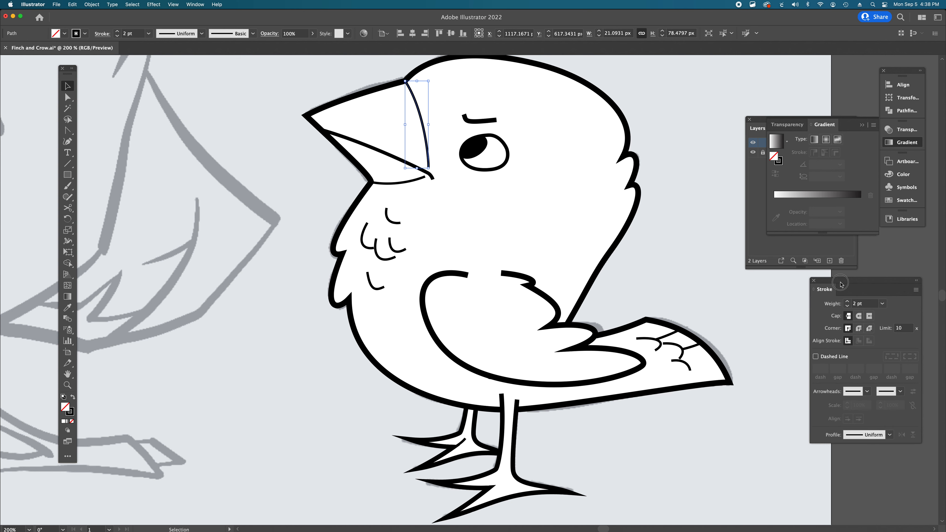
click(333, 194)
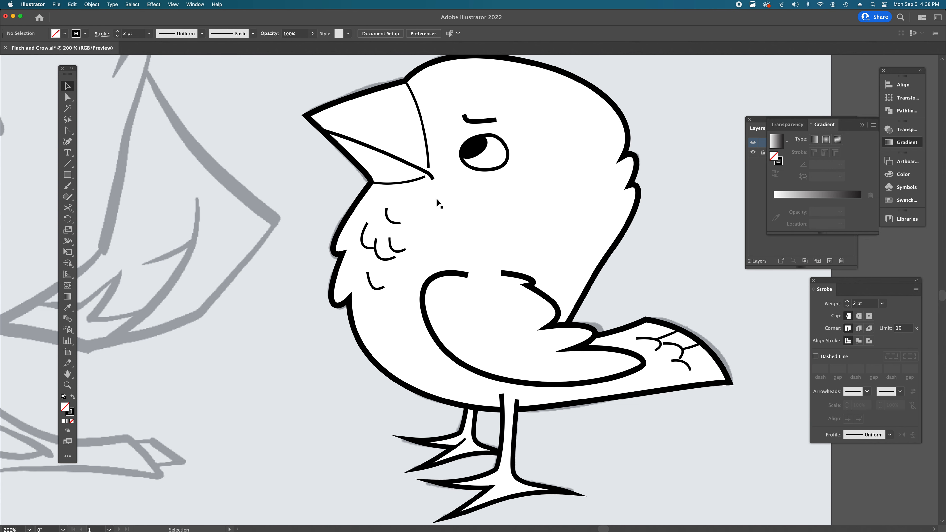
scroll(433, 182, up, 2)
scroll(431, 176, down, 2)
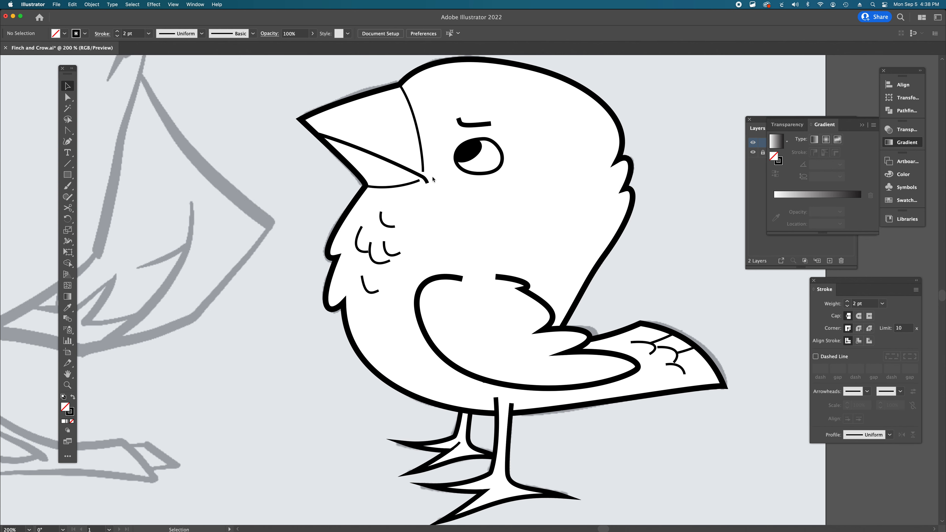
Step: Taper the inner end of the eyebrow's stroke to a point with the Width tool, keeping the bend thick
key(shift+w)
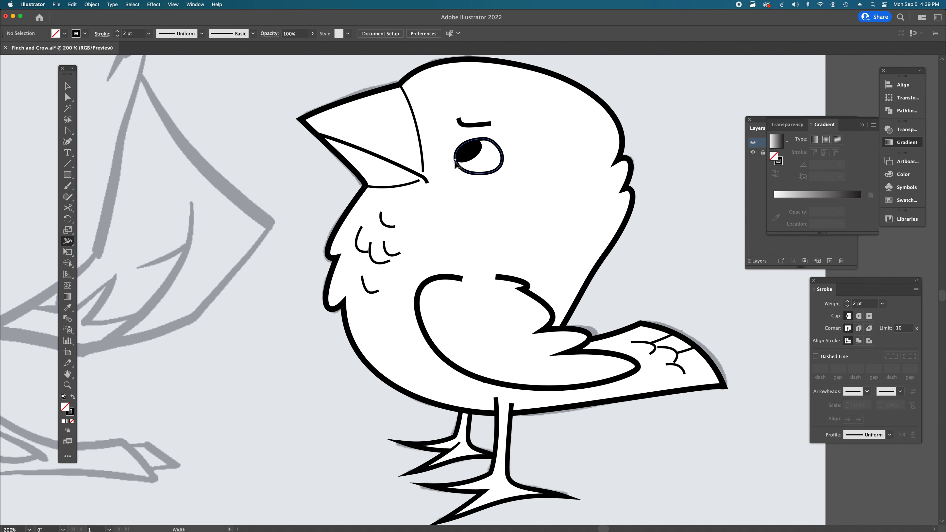
key(super+space)
click(470, 175)
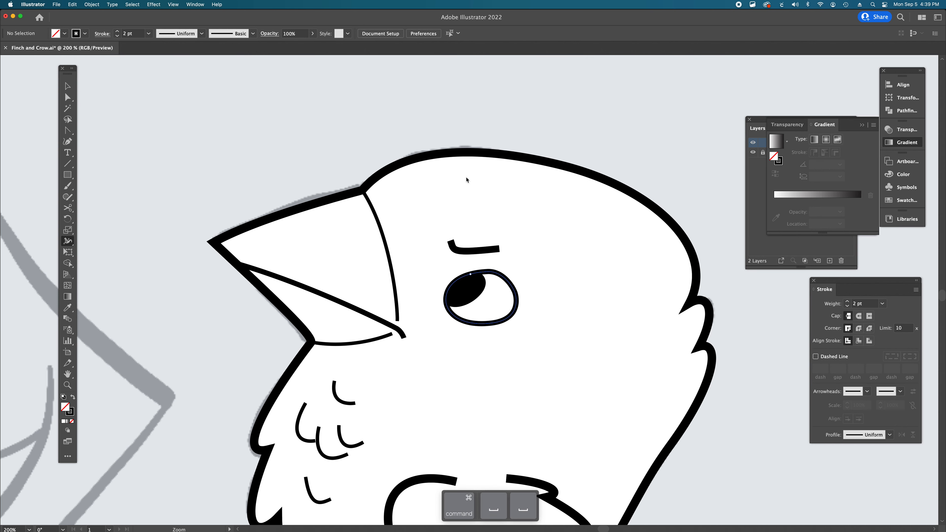
super+click(478, 255)
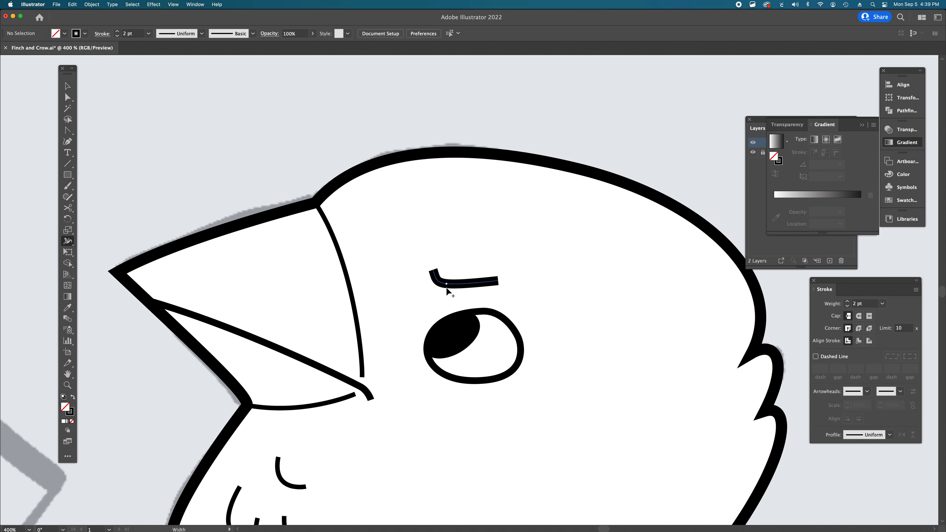
mouse_move(463, 283)
mouse_down()
mouse_move(463, 273)
mouse_move(463, 285)
mouse_up()
mouse_move(438, 271)
mouse_down()
mouse_move(440, 286)
mouse_move(440, 278)
mouse_up()
super+click(443, 302)
super+click(442, 301)
drag(476, 213, 485, 210)
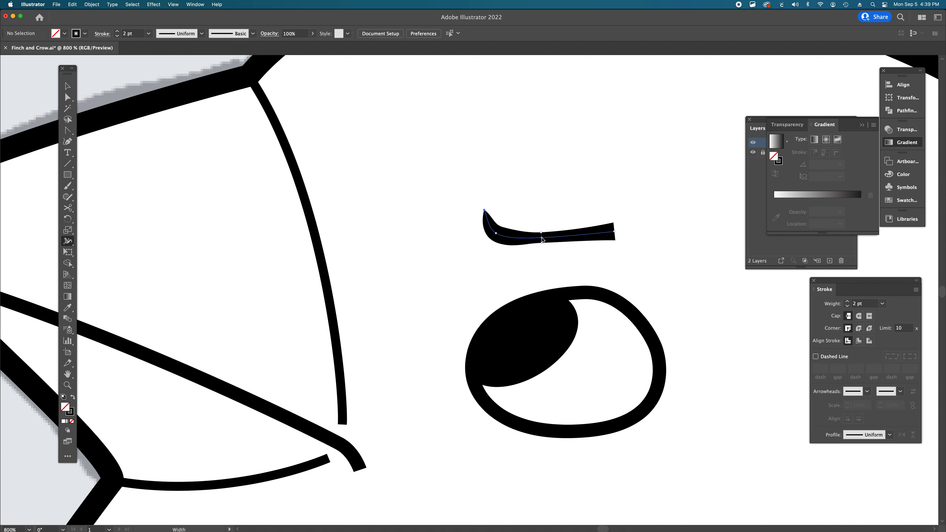
Step: Shift the eyebrow's middle width point outward, adjust the thickness at the bend, and taper the outer end to a point
drag(542, 240, 572, 240)
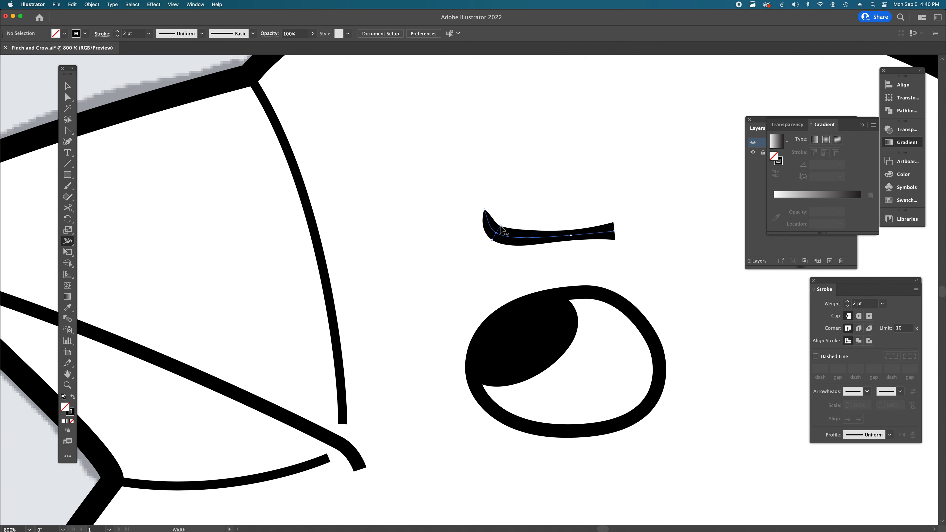
drag(501, 227, 499, 227)
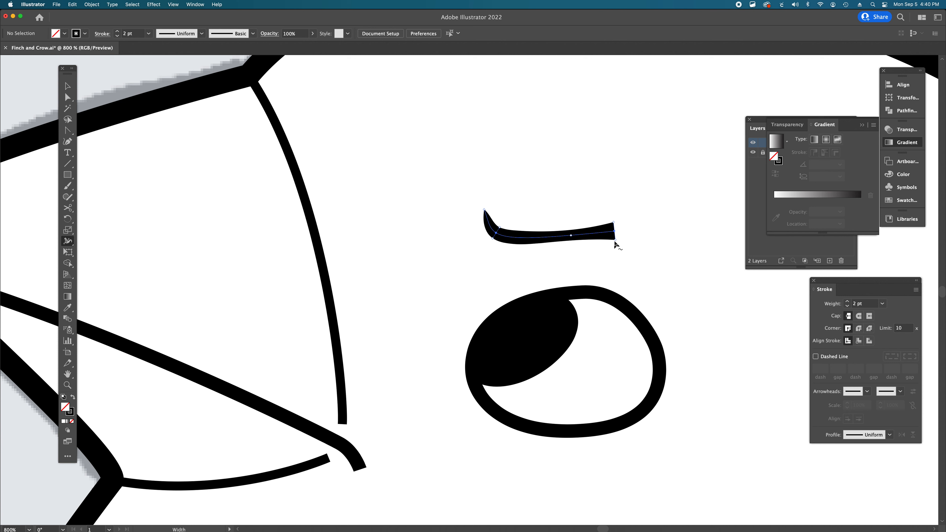
drag(617, 228, 617, 226)
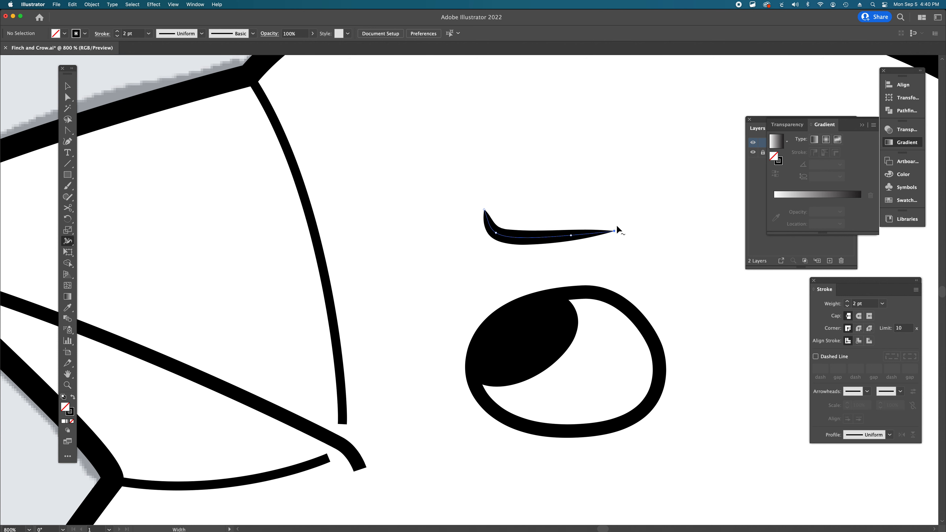
key(a)
click(567, 265)
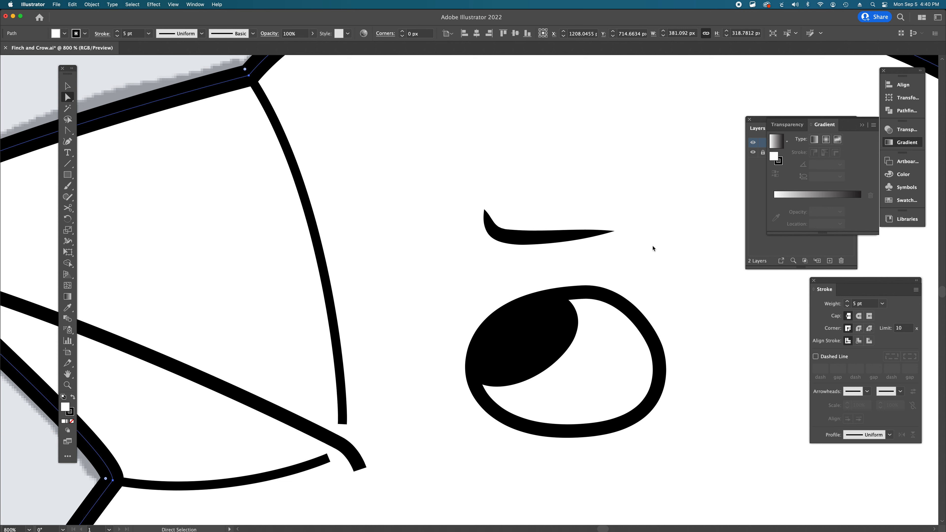
Step: Try tapering the lower end of the curved line at the beak's base with the Width tool, inspect its anchors, and undo the taper
scroll(323, 283, left, 10)
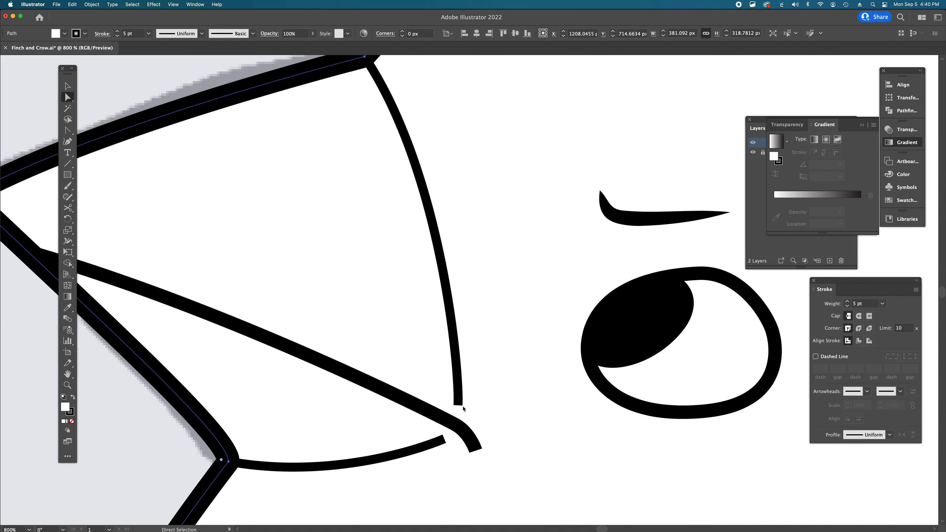
key(w)
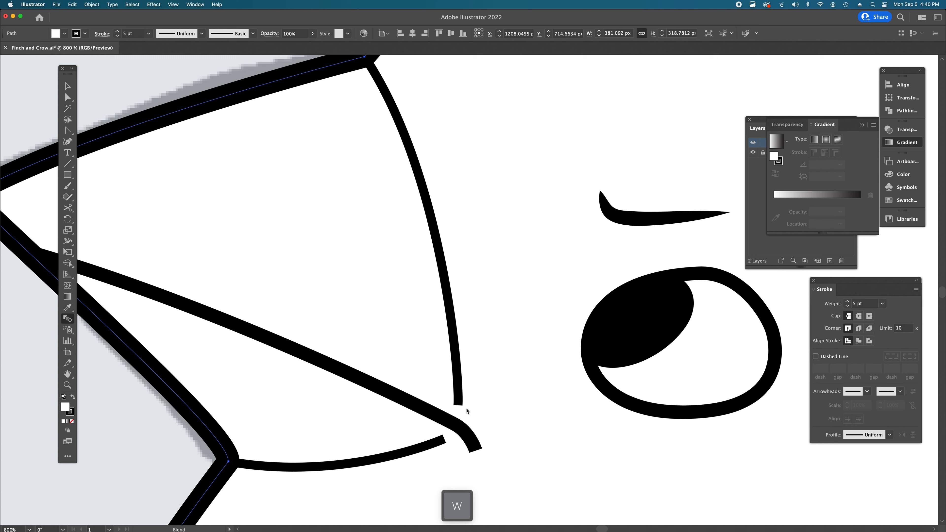
key(shift+w)
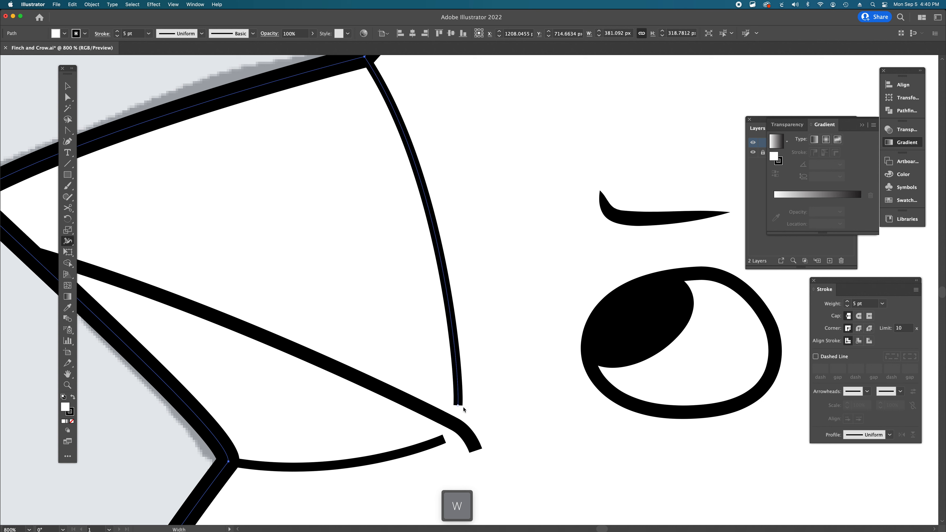
drag(463, 407, 456, 406)
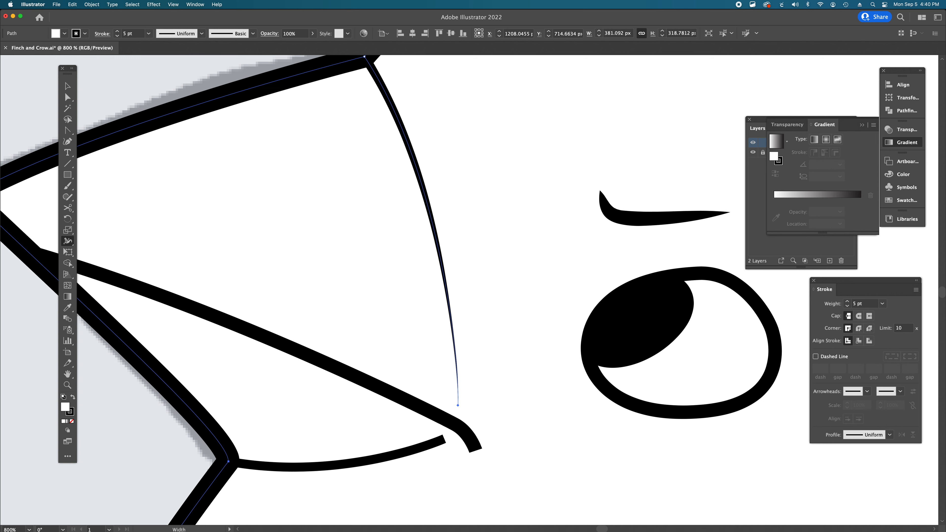
scroll(380, 87, up, 3)
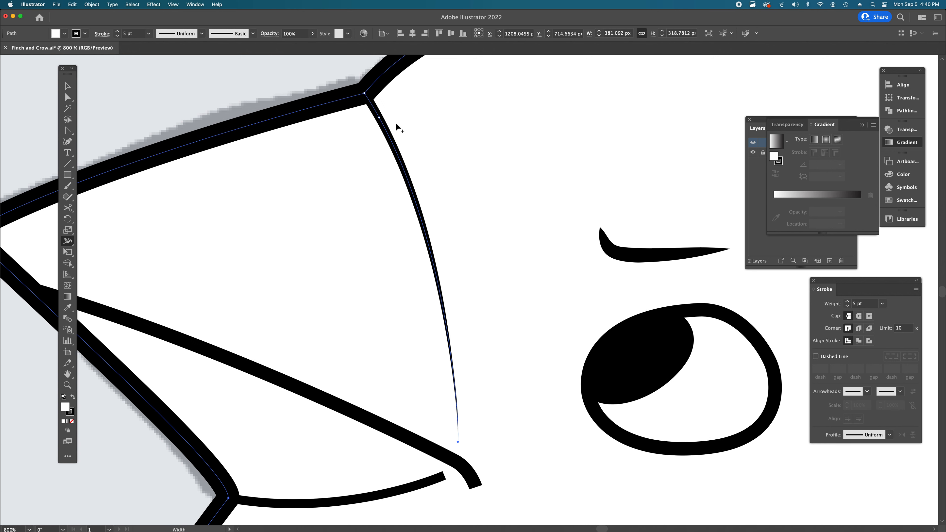
key(v)
click(395, 149)
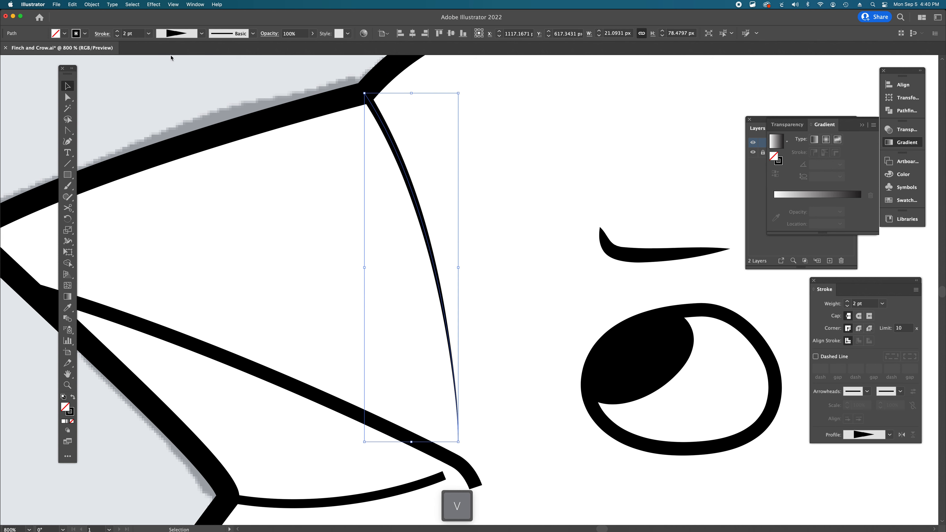
key(a)
click(360, 98)
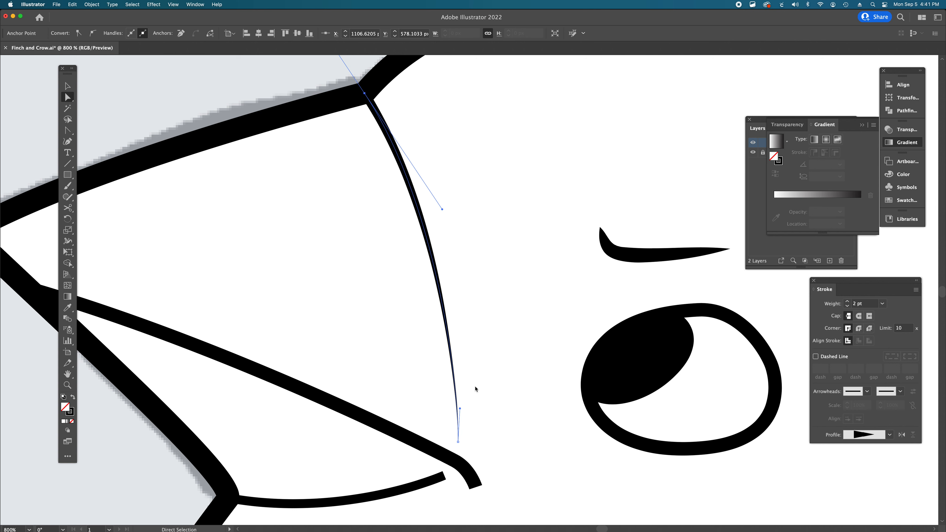
key(super+z)
key(super+z)
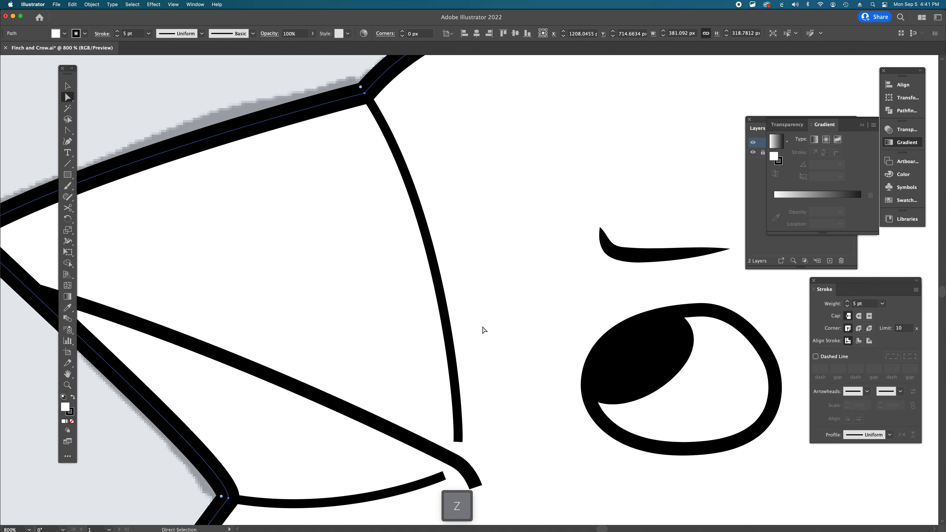
Step: Add a 2 px width point low on the curved line at the beak's base and taper the line's lower end to a point
scroll(482, 327, down, 1)
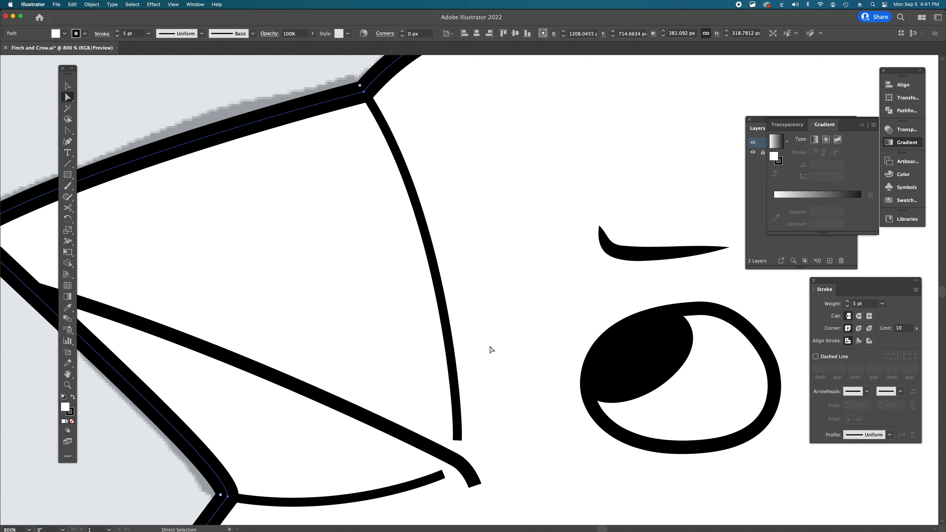
scroll(451, 399, down, 2)
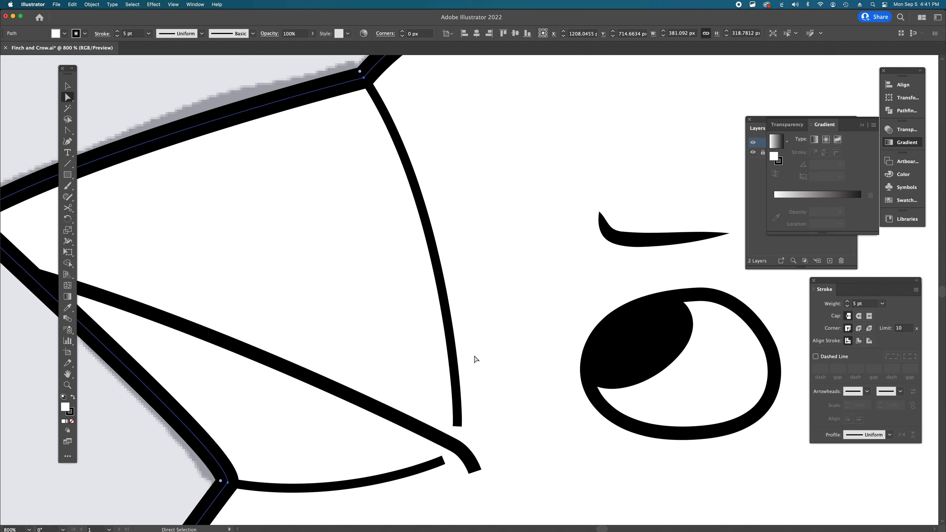
key(shift)
key(shift+w)
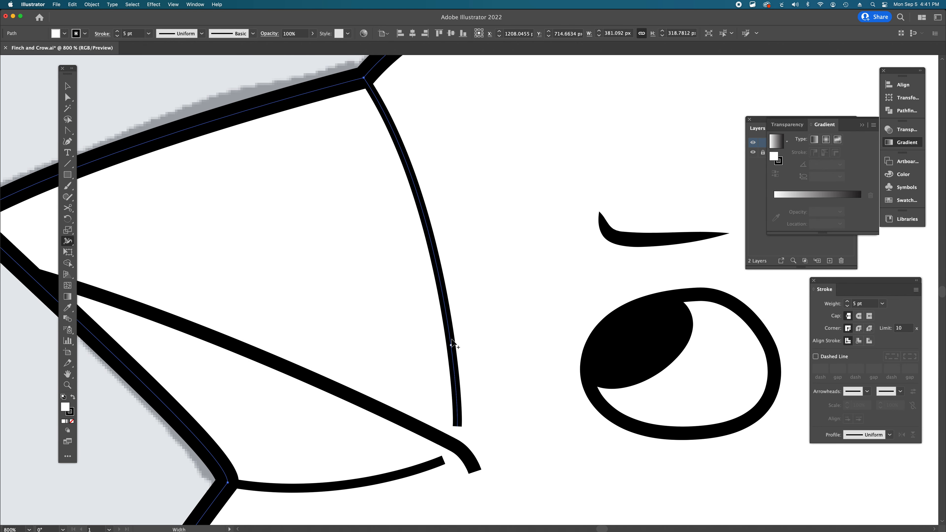
double_click(449, 311)
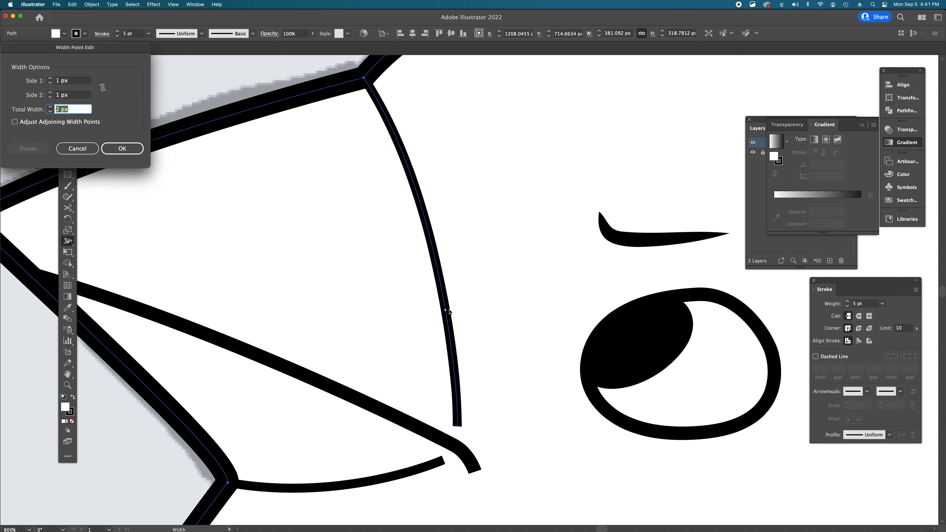
drag(104, 44, 591, 83)
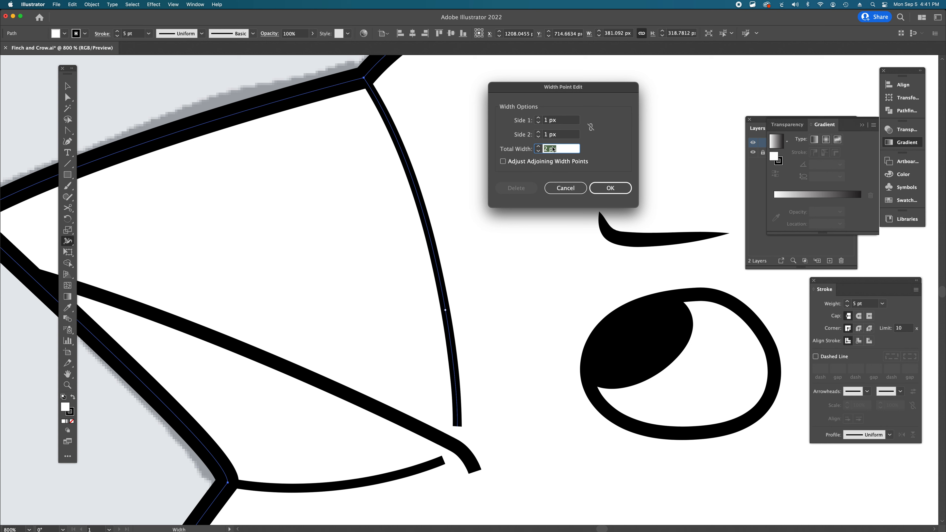
drag(531, 86, 514, 82)
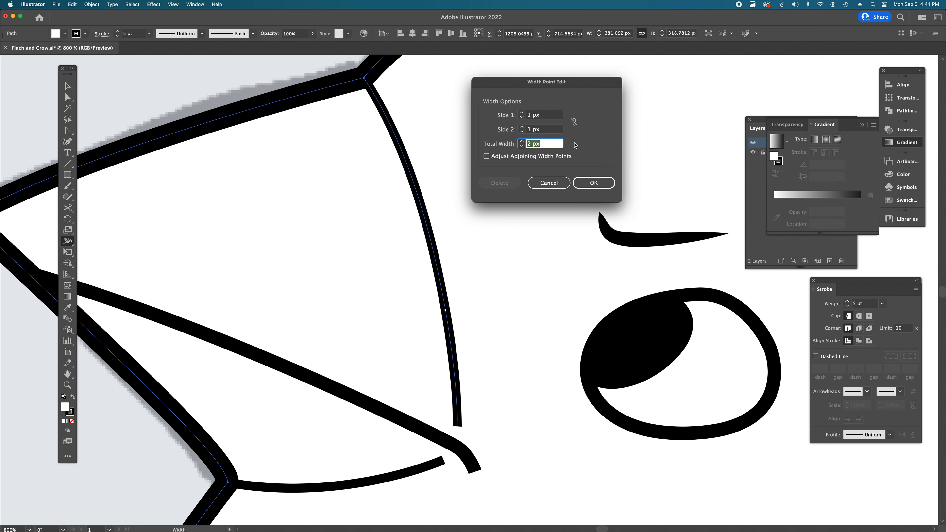
click(591, 183)
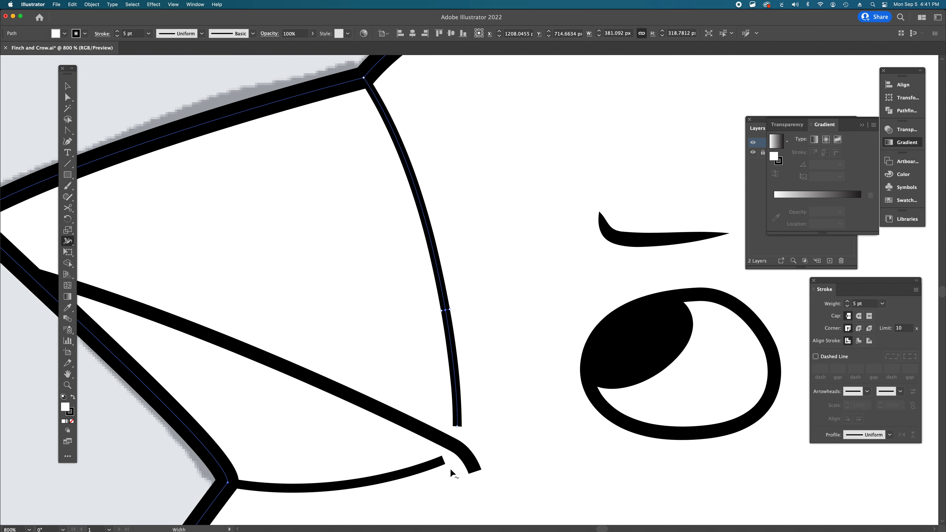
drag(462, 426, 458, 428)
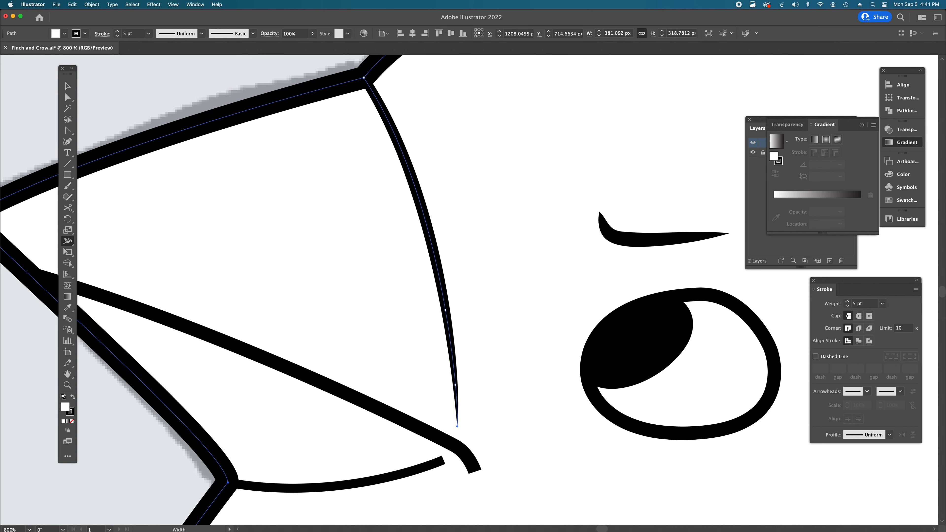
drag(447, 321, 455, 368)
Step: Add a 2 px width point on the lower beak's curved line and taper its inner end to a point
scroll(541, 284, left, 5)
scroll(541, 284, down, 4)
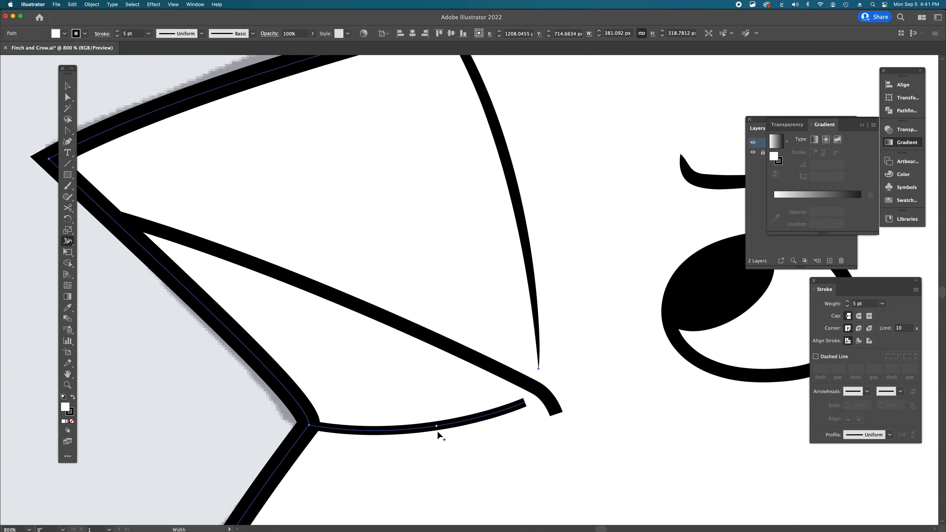
double_click(458, 429)
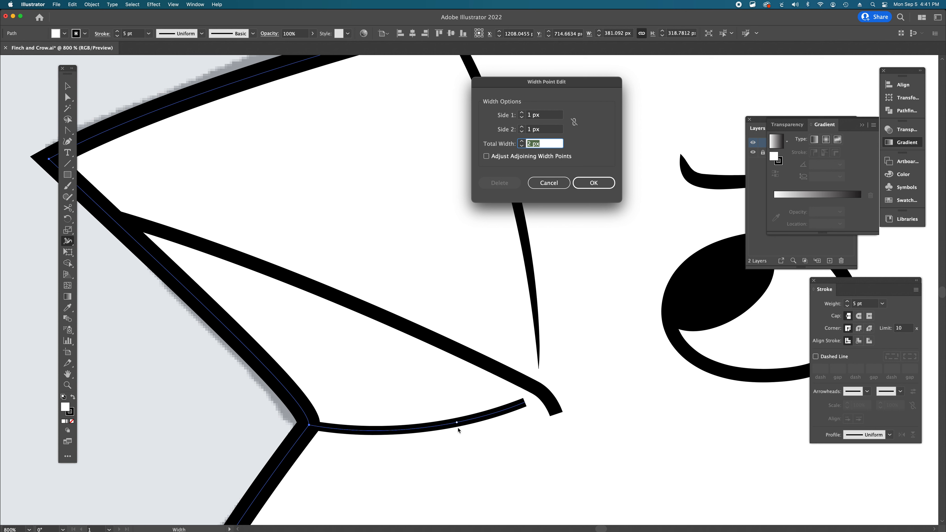
key(Return)
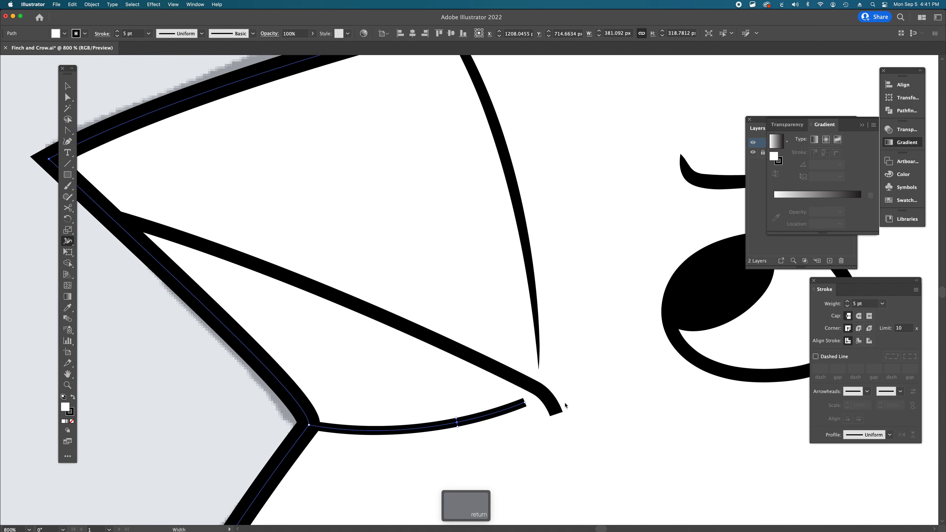
drag(528, 405, 525, 400)
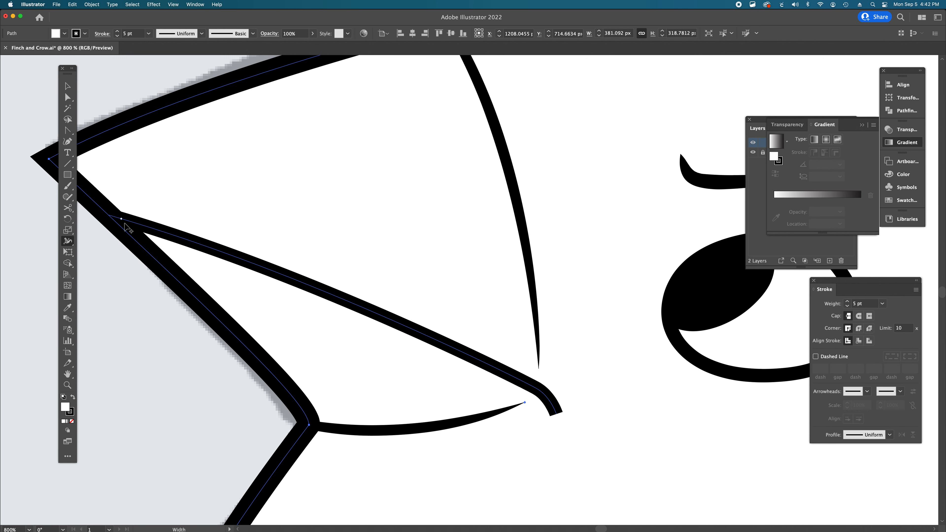
Step: Add a 3 px width point where the mouth line bends, taper its curled end to a point, and deselect the artwork
double_click(533, 391)
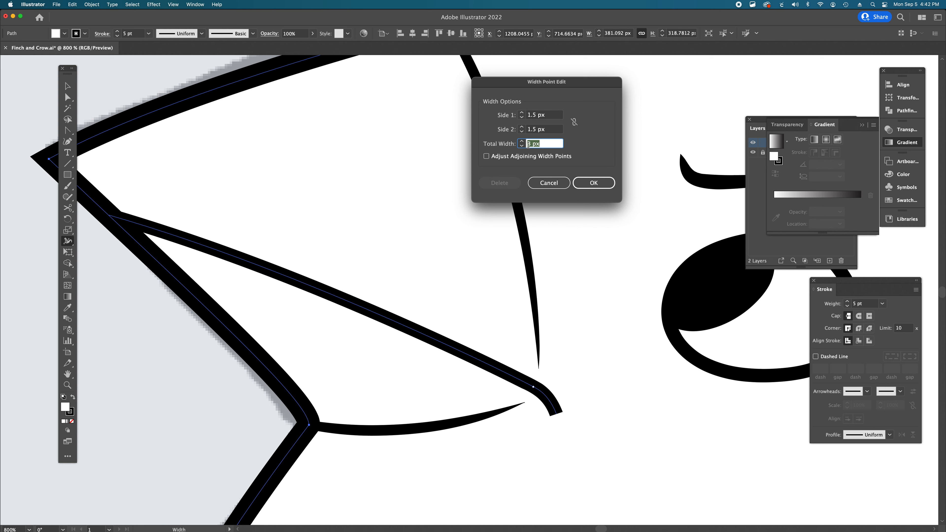
click(594, 182)
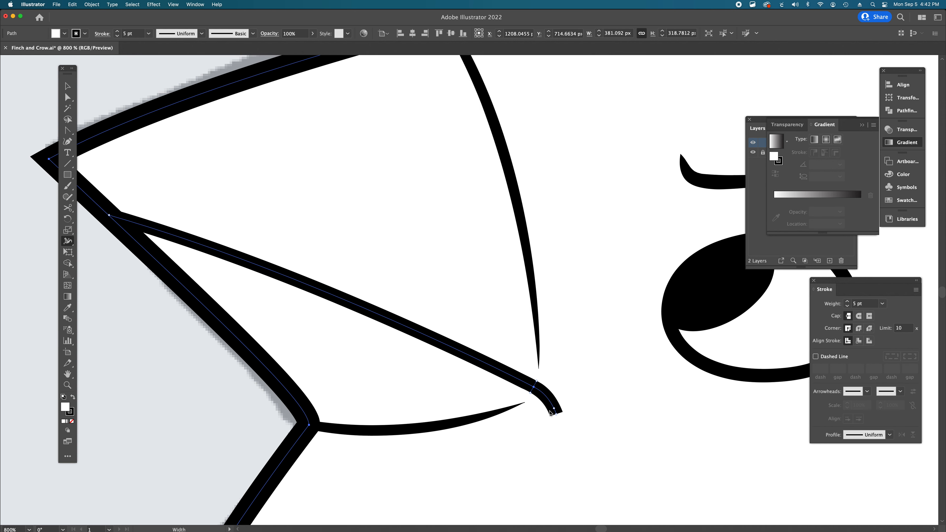
drag(550, 416, 565, 412)
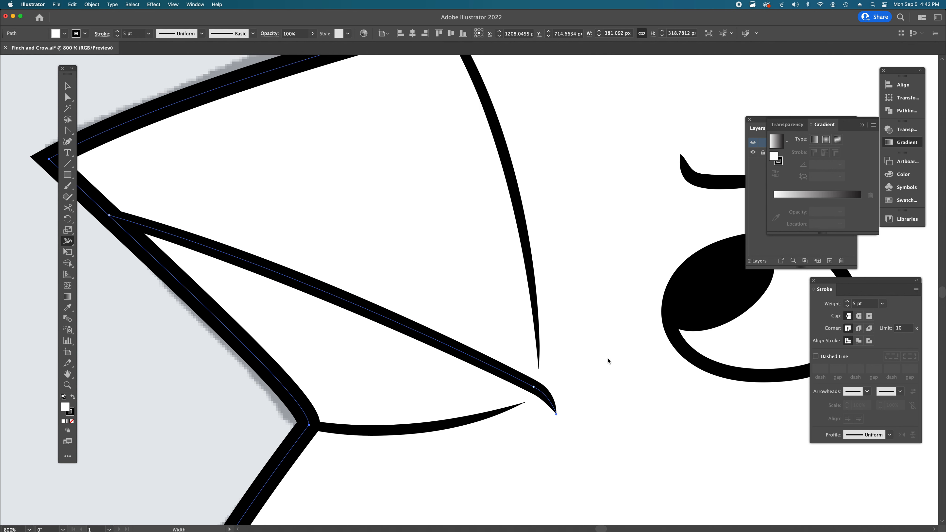
key(a)
alt+super+click(560, 323)
alt+super+click(459, 307)
alt+super+click(518, 291)
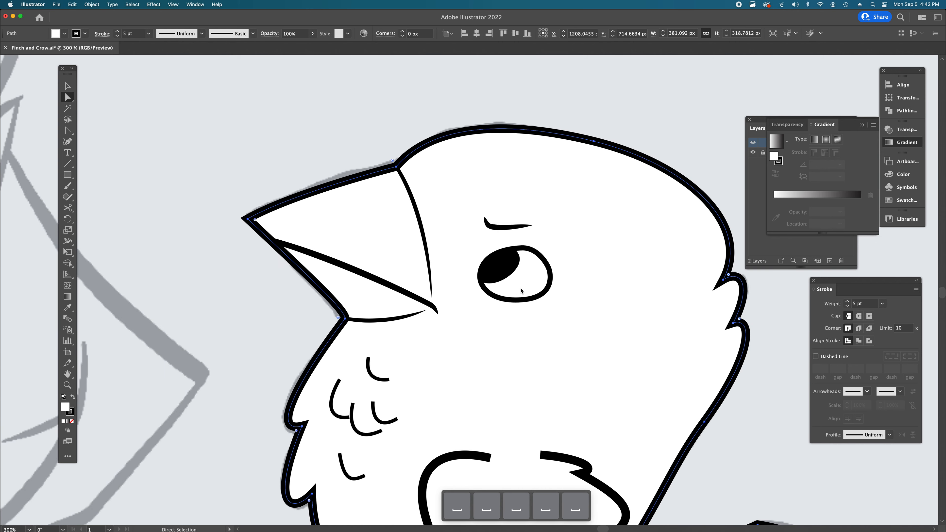
key(super+shift+a)
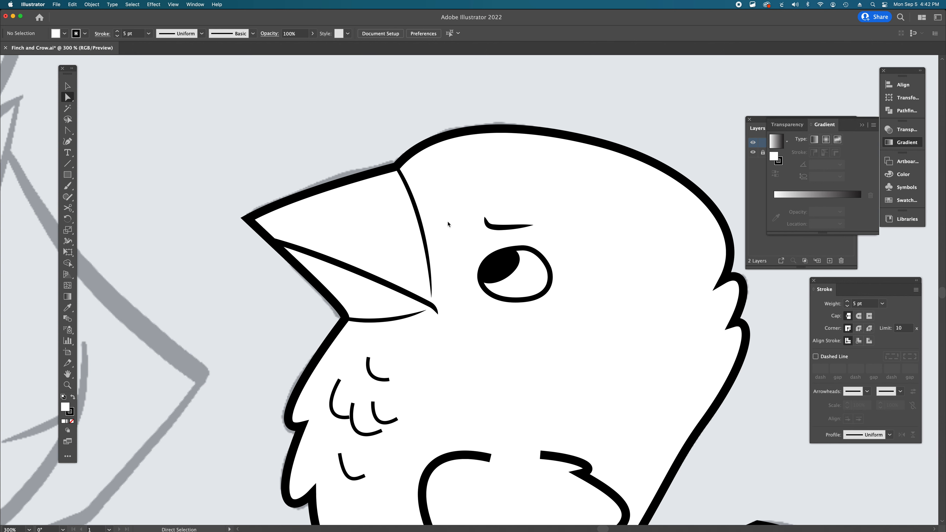
Step: Taper both ends of the uppermost feather mark below the beak to points with the Width tool, keeping its bend thick
scroll(448, 225, down, 3)
super+click(395, 296)
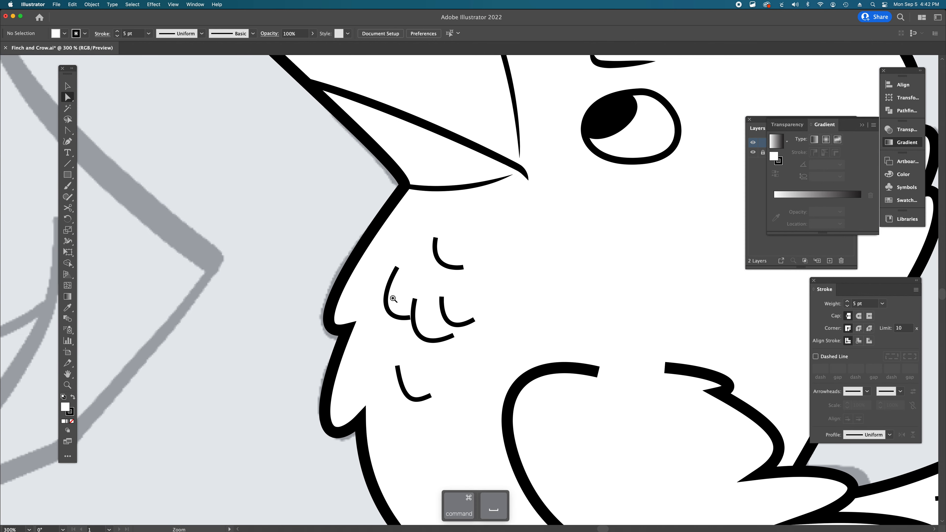
super+click(435, 298)
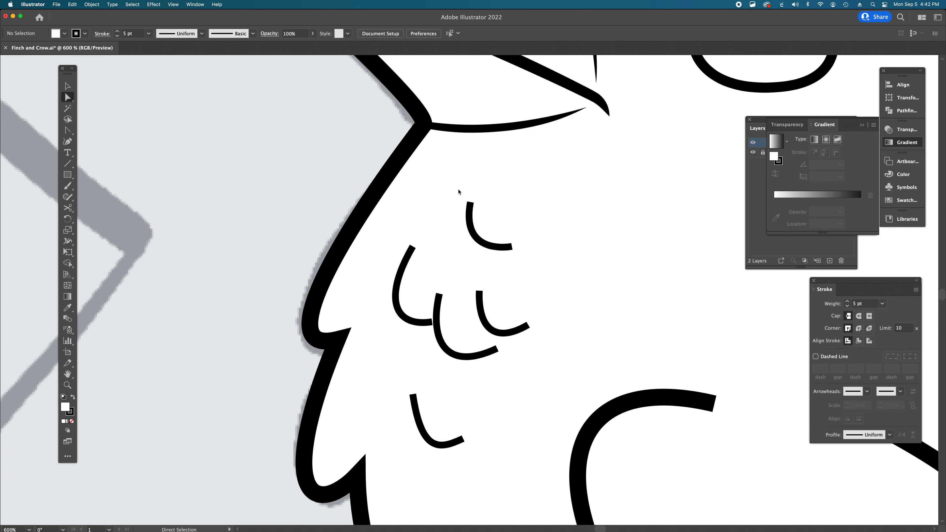
key(shift+w)
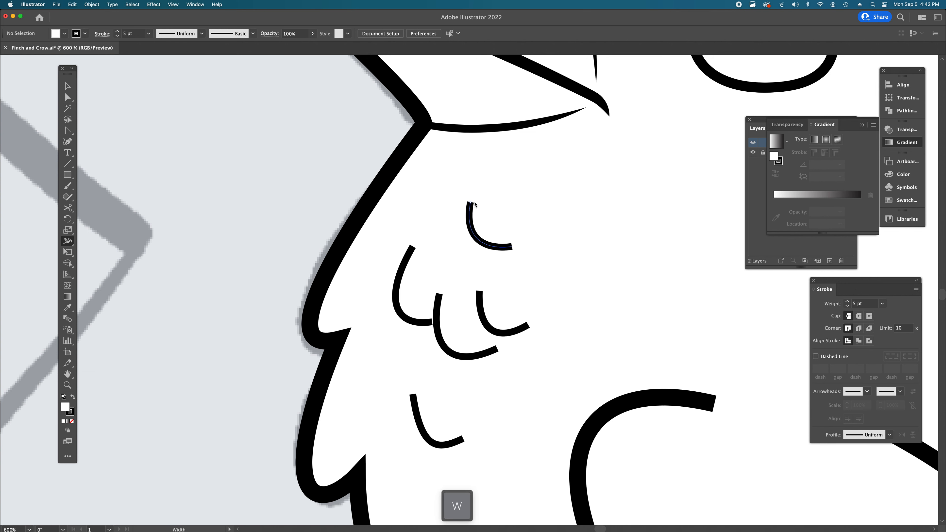
super+click(478, 216)
drag(487, 324, 487, 253)
key(shift+w)
drag(459, 199, 447, 196)
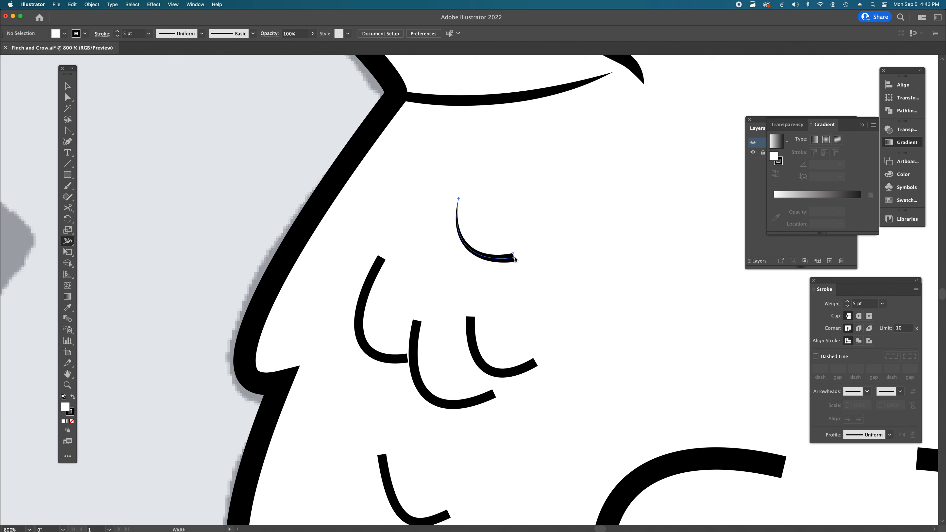
key(alt)
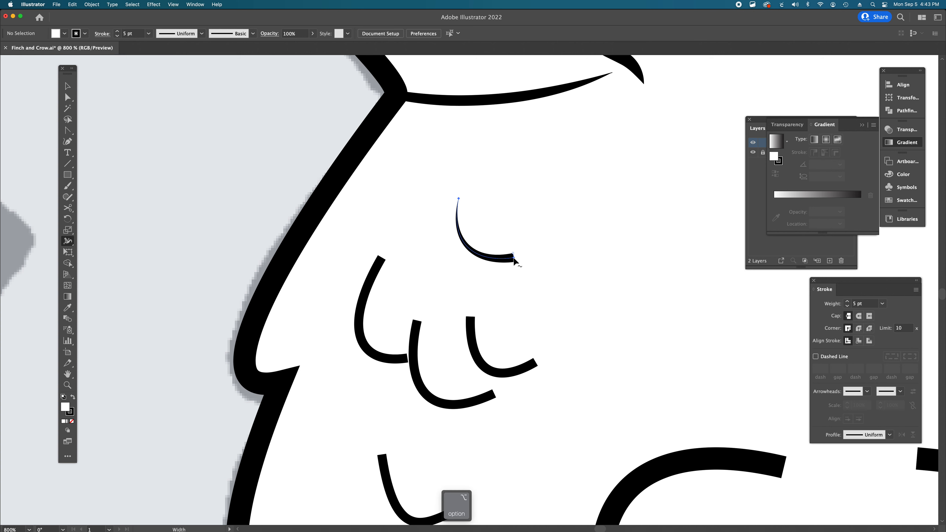
mouse_move(514, 260)
mouse_down()
mouse_move(490, 264)
mouse_move(461, 250)
mouse_move(514, 249)
mouse_up()
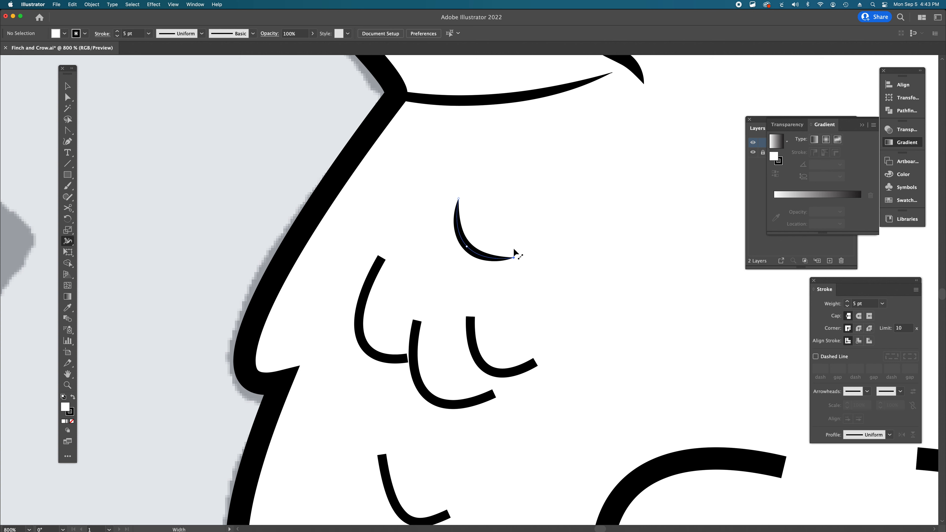
Step: Taper both ends of the feather mark nearest the chest outline to points, keeping its bend thick
scroll(514, 252, down, 4)
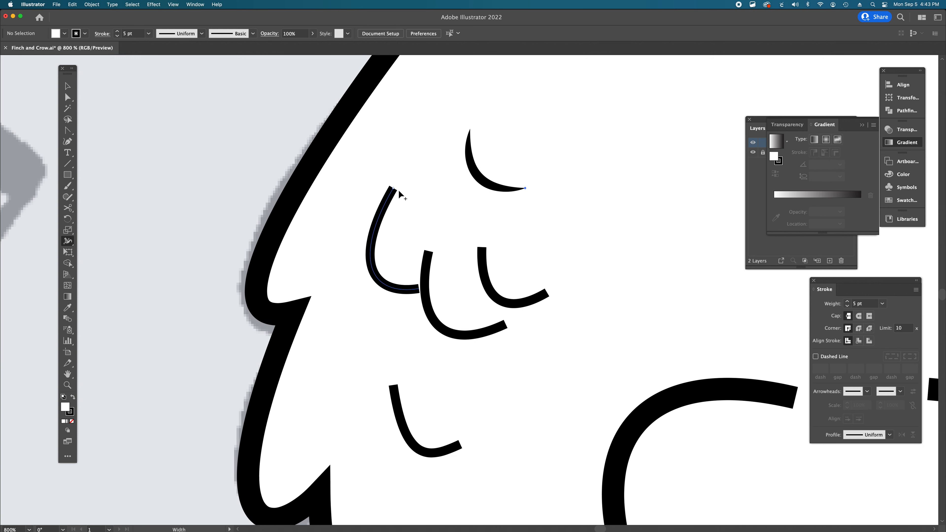
drag(389, 185, 392, 189)
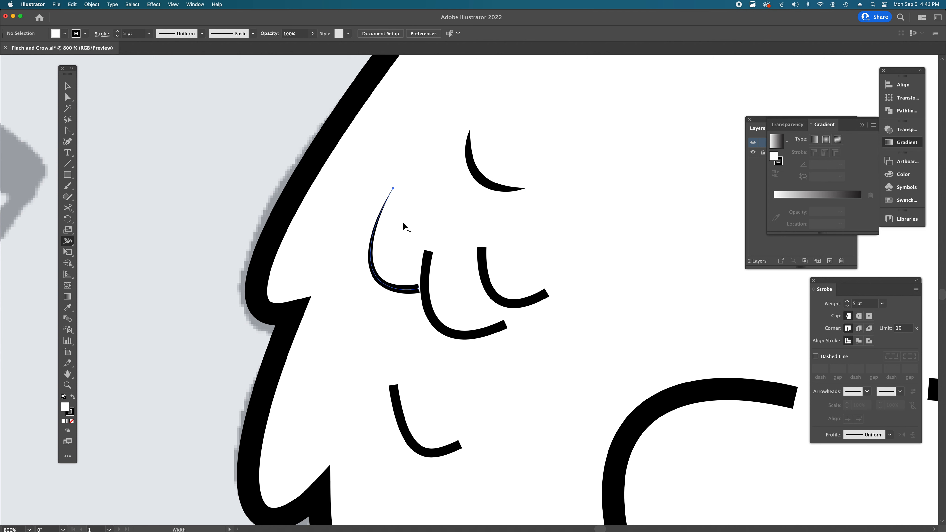
key(alt)
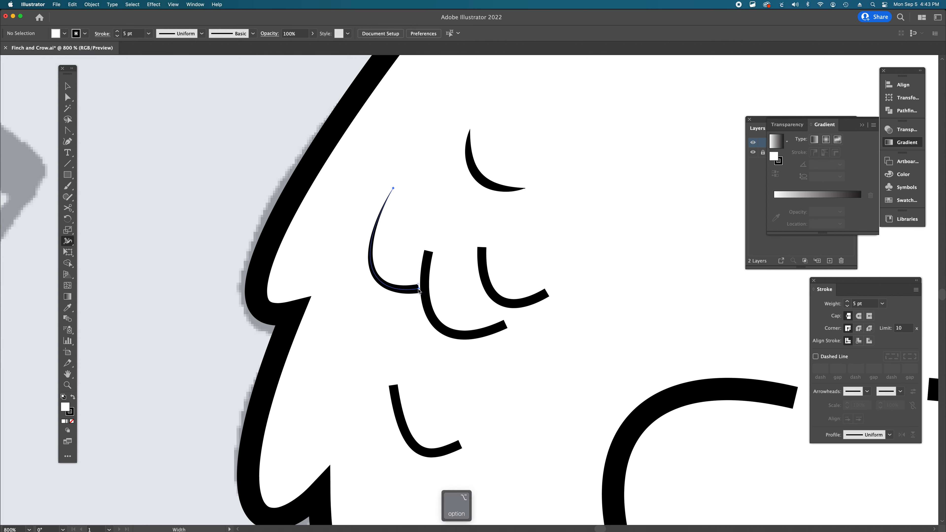
mouse_move(419, 290)
mouse_down()
mouse_move(378, 290)
mouse_move(363, 271)
mouse_move(374, 277)
mouse_move(372, 268)
mouse_up()
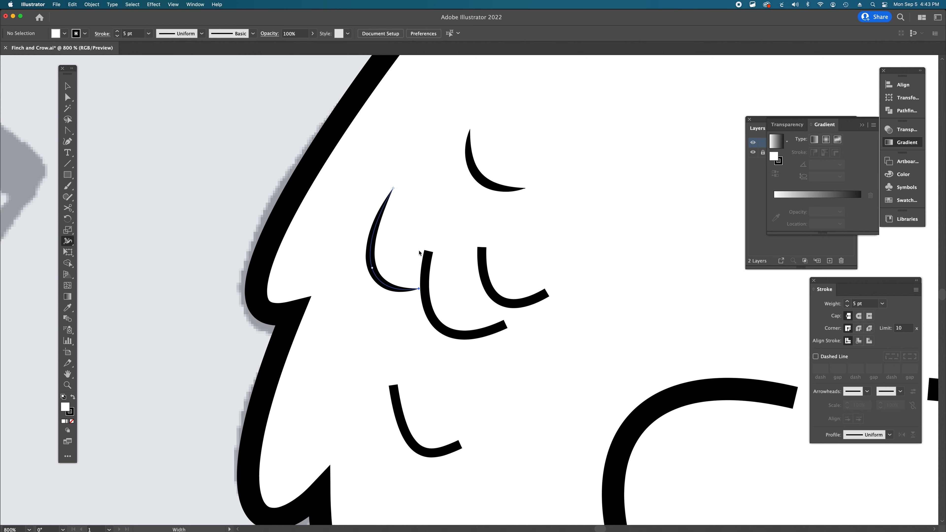
Step: Taper both ends of the three remaining chest feather marks to points with the Width tool, keeping their bends thick
drag(425, 253, 428, 254)
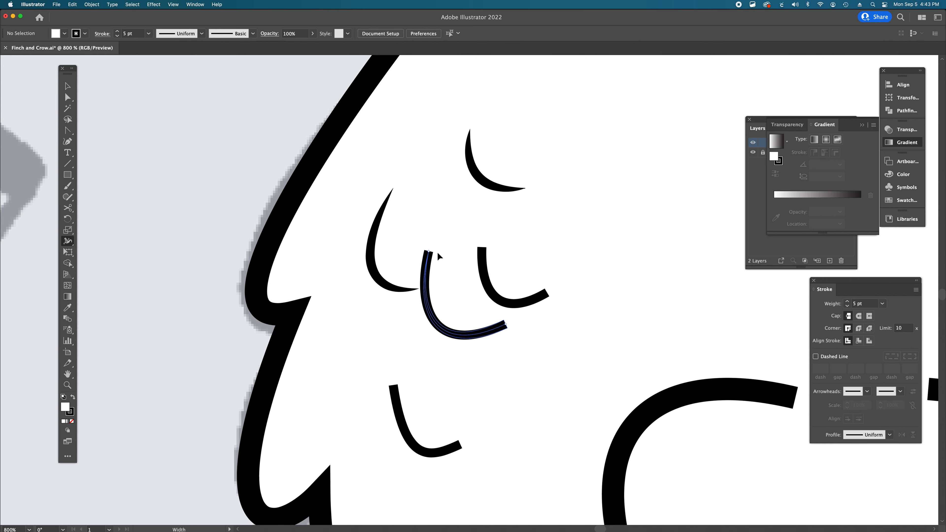
mouse_move(506, 326)
mouse_down()
mouse_move(437, 328)
mouse_move(444, 331)
mouse_up()
drag(507, 328, 506, 316)
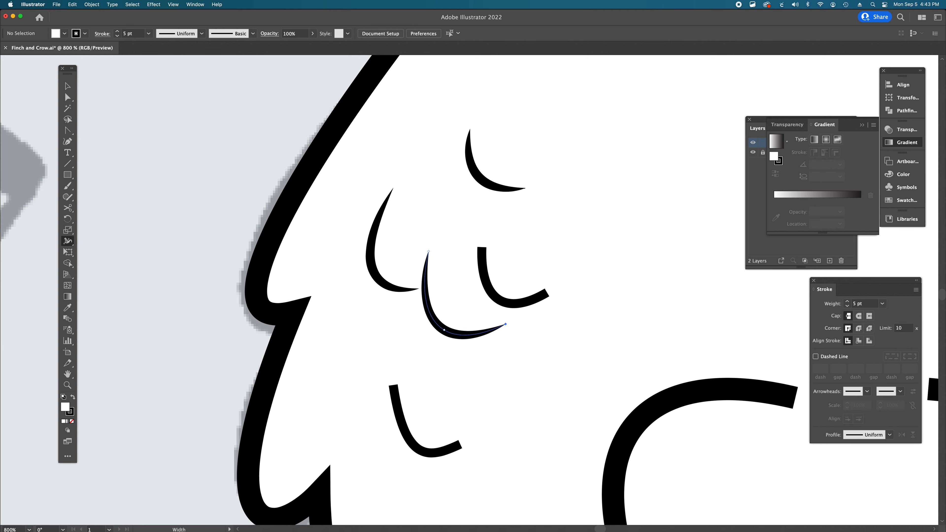
mouse_move(548, 293)
mouse_down()
mouse_move(502, 301)
mouse_move(546, 281)
mouse_move(545, 269)
mouse_up()
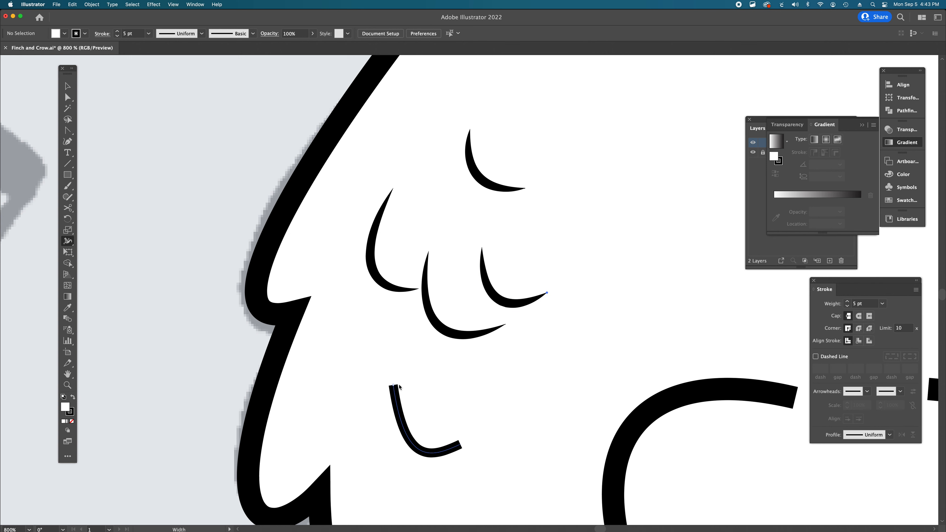
drag(398, 385, 393, 386)
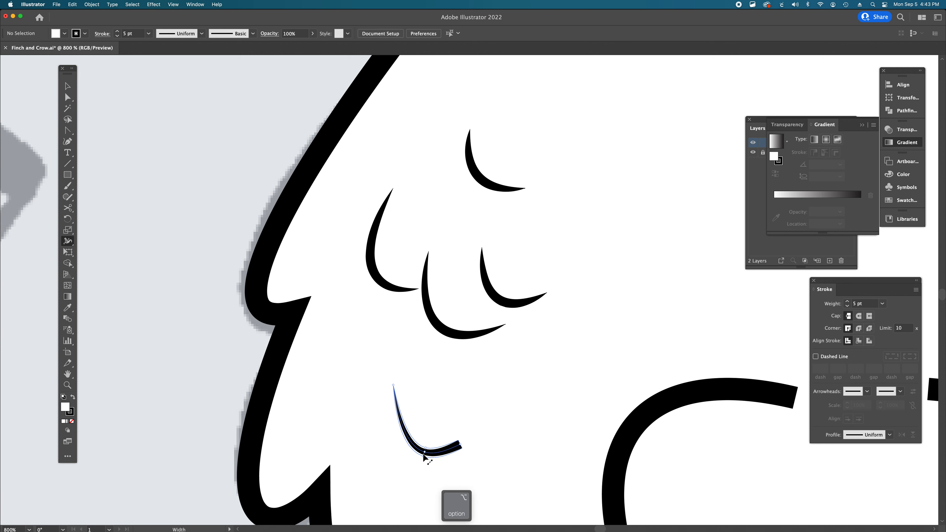
drag(464, 450, 461, 442)
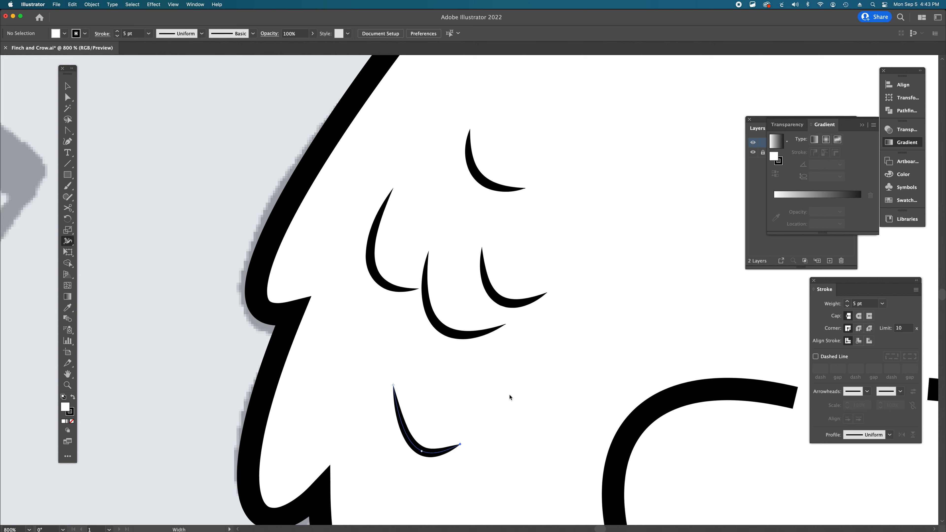
Step: Select the wing outline and taper its open end above the wing feathers to a point
alt+super+click(543, 371)
alt+super+click(526, 315)
super+click(526, 315)
drag(610, 361, 449, 280)
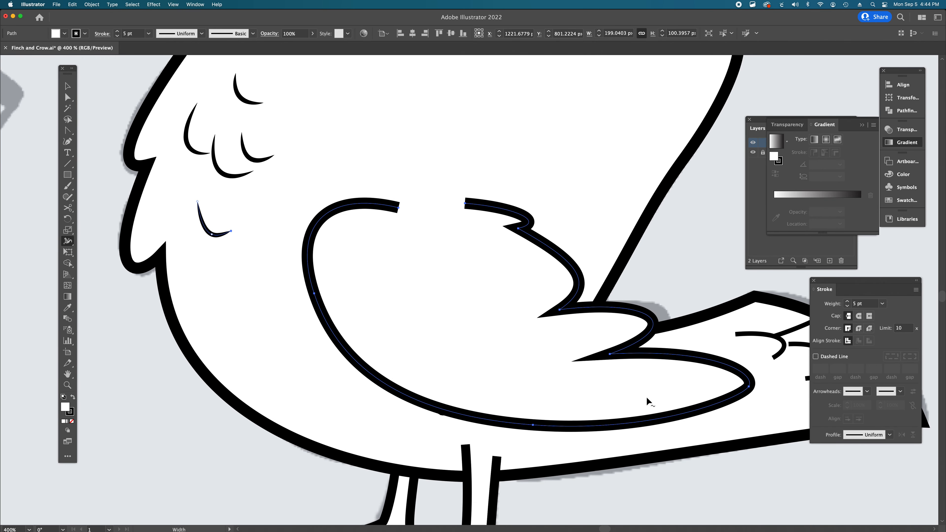
key(w)
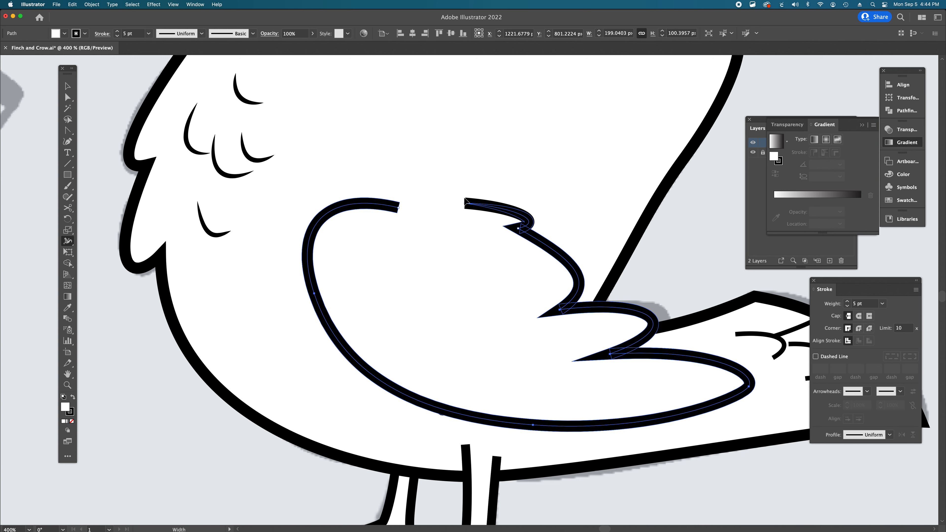
drag(465, 201, 467, 208)
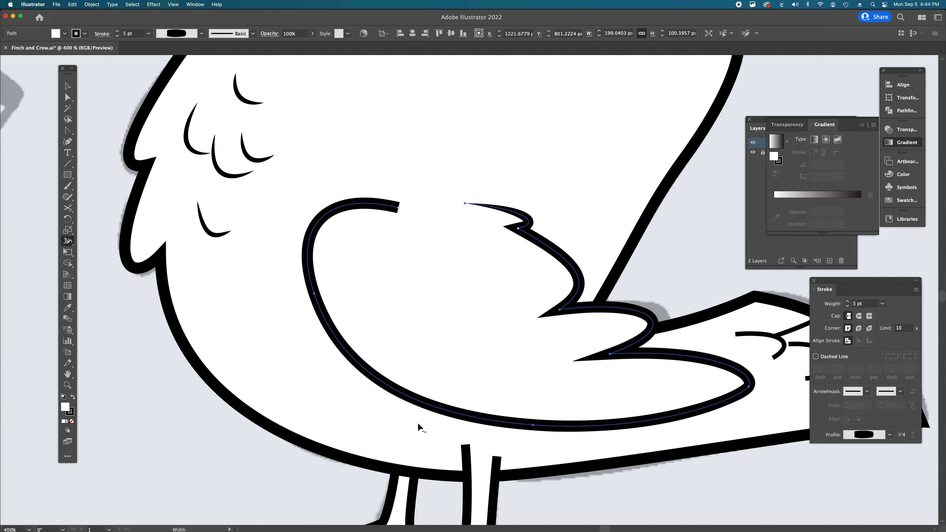
Step: Try to taper the open end of the wing's front curve to a point, and undo it
key(a)
click(522, 231)
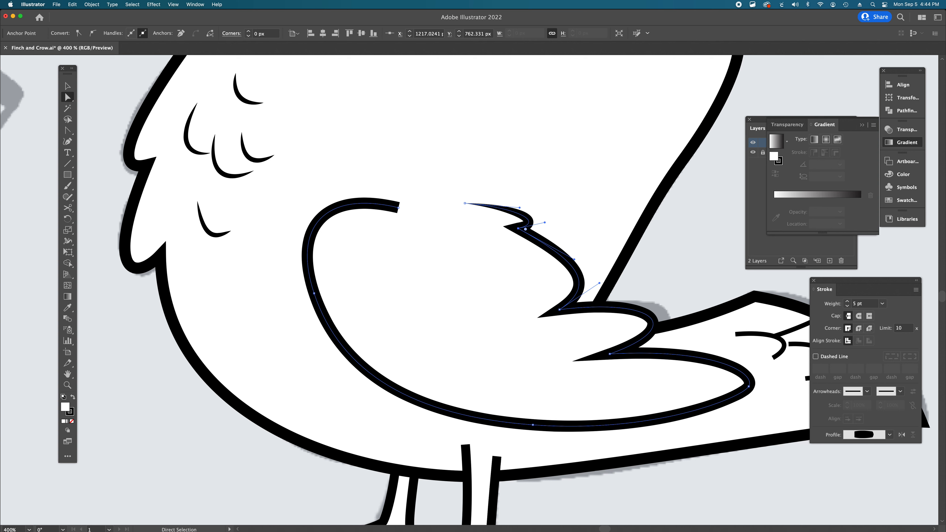
key(shift+w)
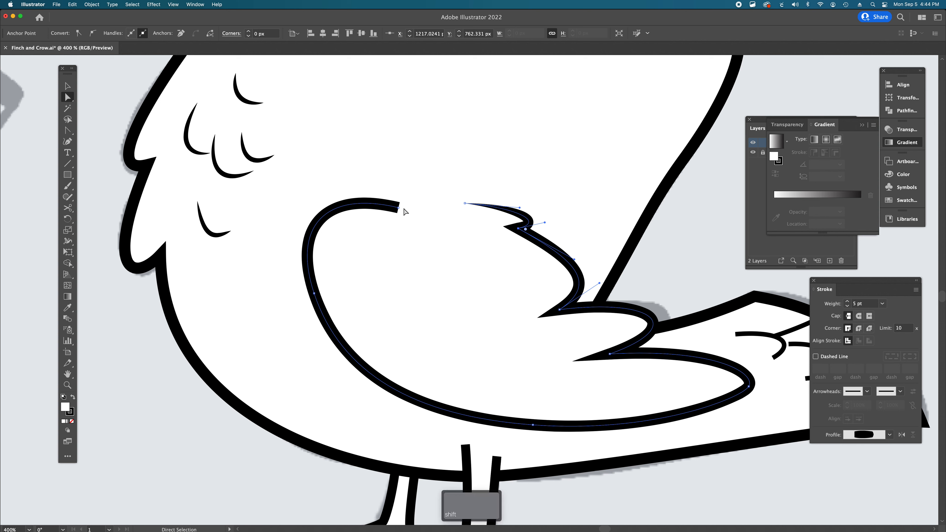
drag(397, 217, 398, 208)
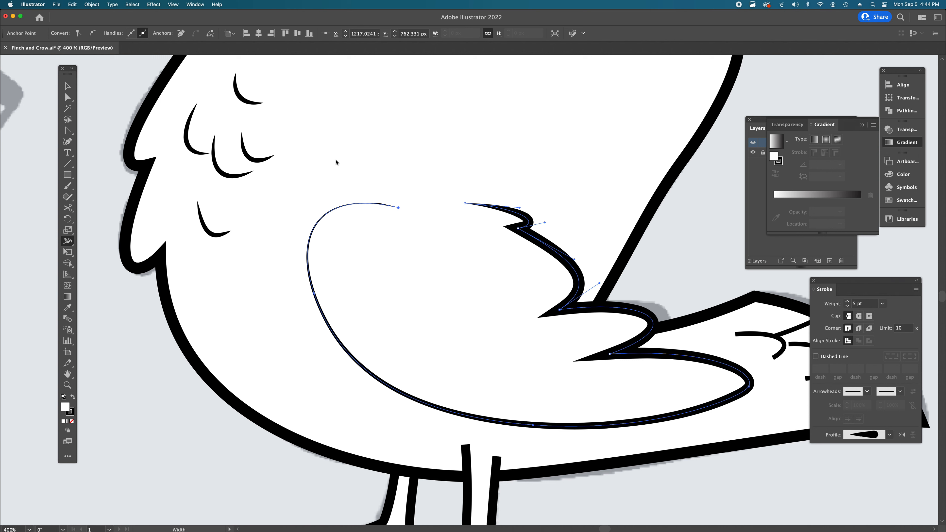
key(super+z)
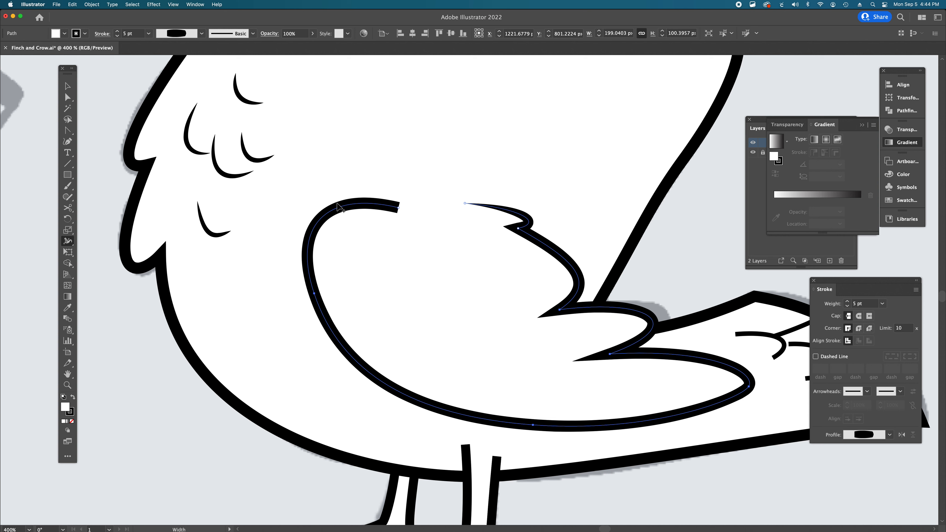
Step: Add a 5 px width point on the wing's front curve, taper its open end to a point, and slide the width point down the curve
double_click(319, 229)
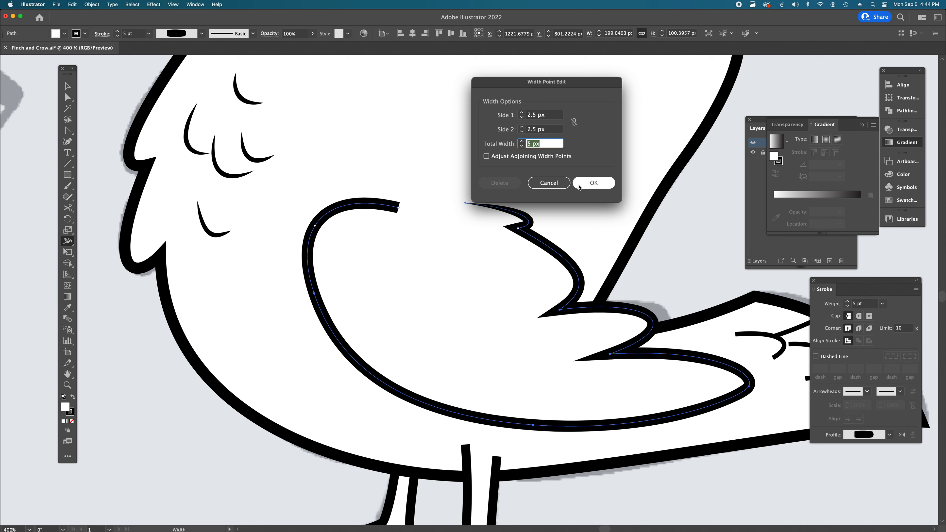
click(593, 182)
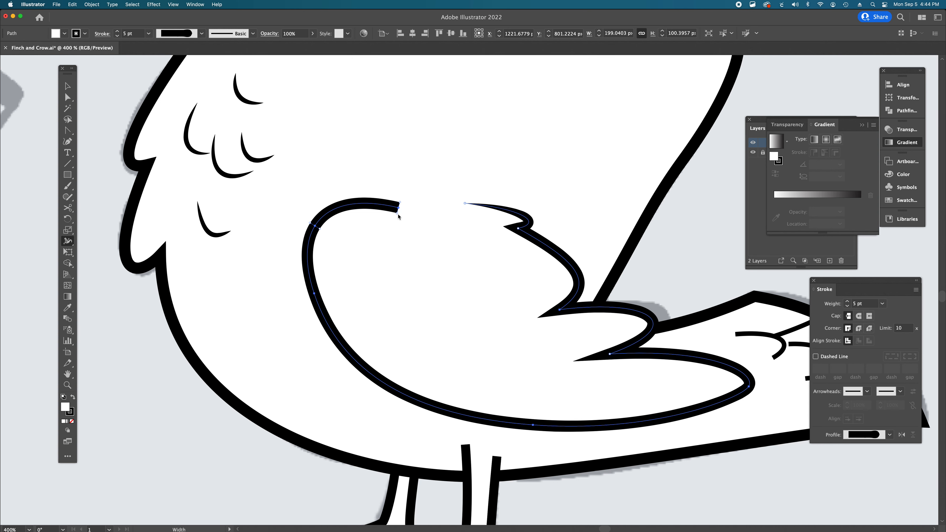
drag(398, 216, 406, 198)
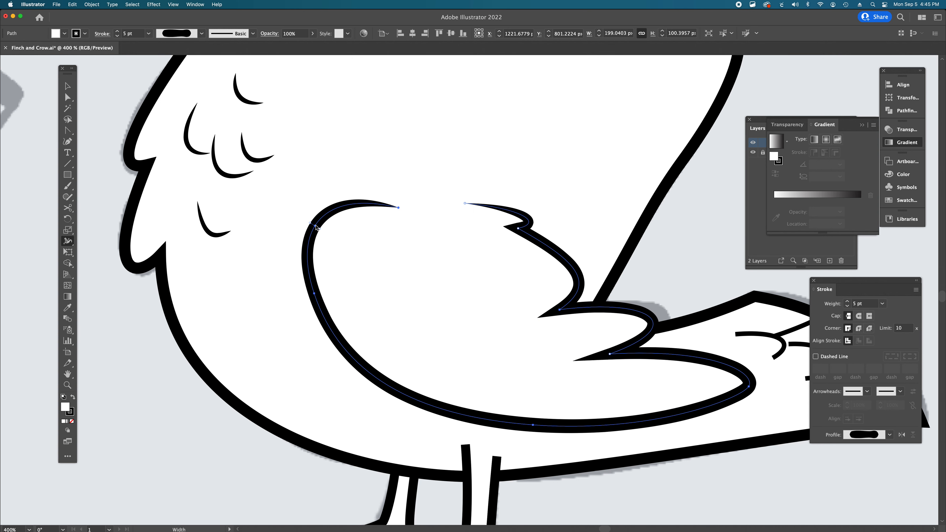
mouse_move(316, 228)
mouse_down()
mouse_move(308, 261)
mouse_move(336, 342)
mouse_move(312, 285)
mouse_up()
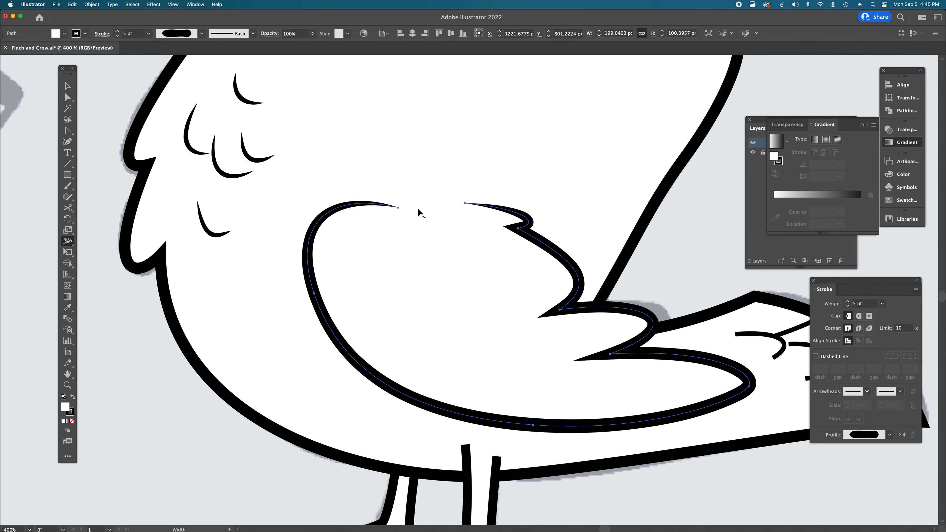
Step: Add a width point on each line of the front leg below the belly and taper both upper ends to points
scroll(418, 210, down, 10)
scroll(418, 210, right, 5)
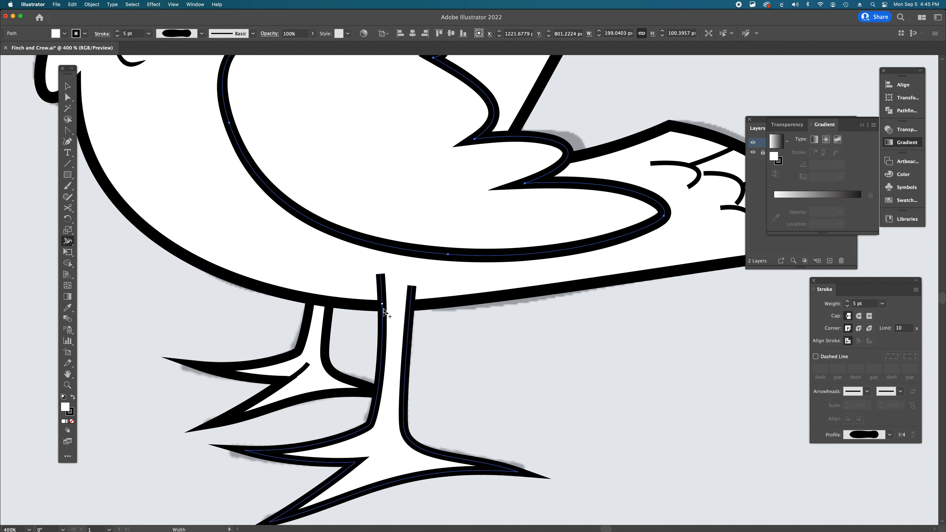
key(w)
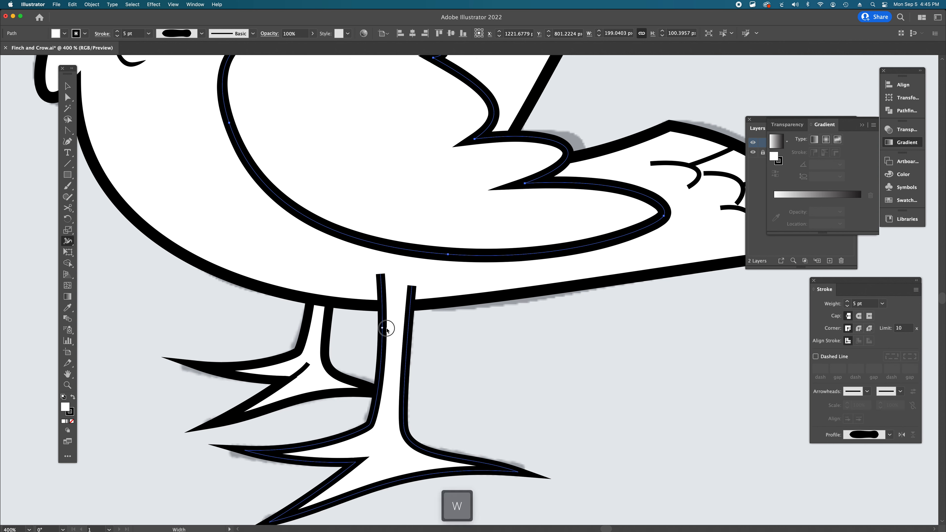
double_click(387, 330)
key(Return)
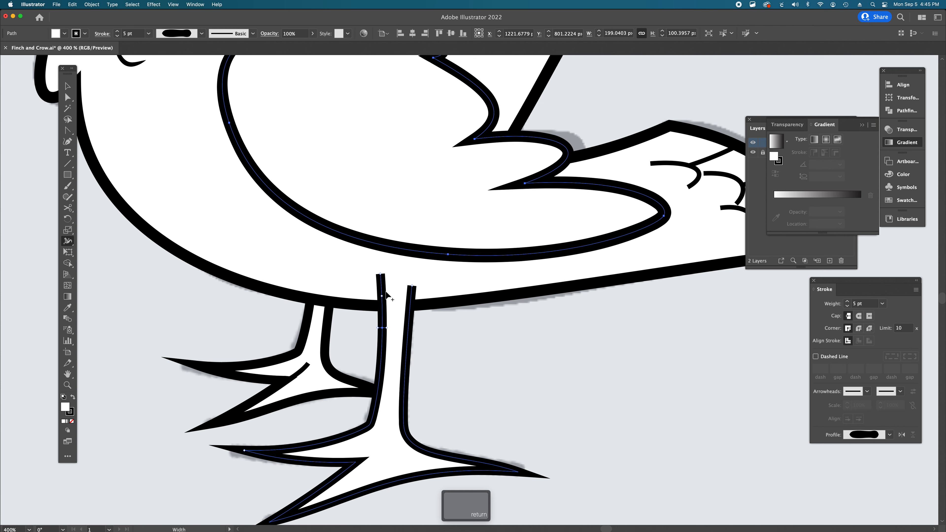
double_click(408, 336)
key(Return)
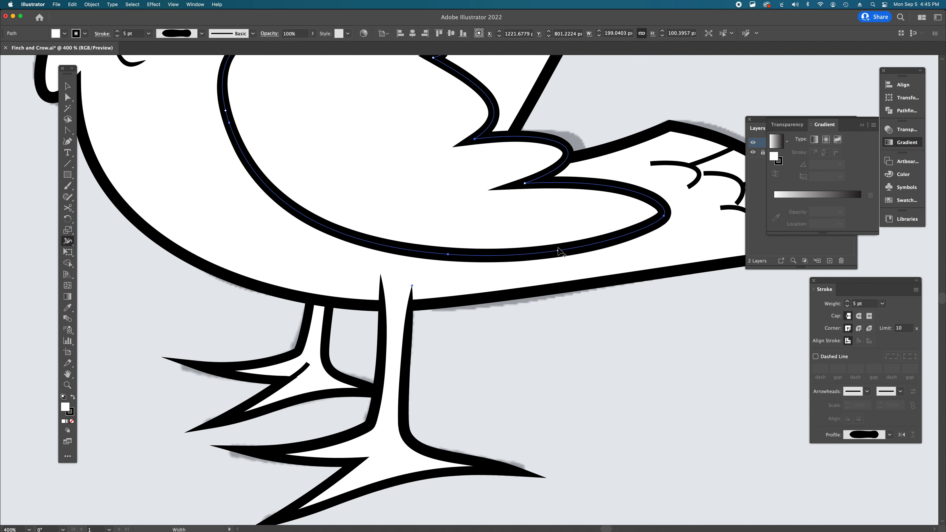
Step: Taper both ends of the three curved feather marks on the tail to points, undoing the accidental change to the middle mark
scroll(521, 261, right, 10)
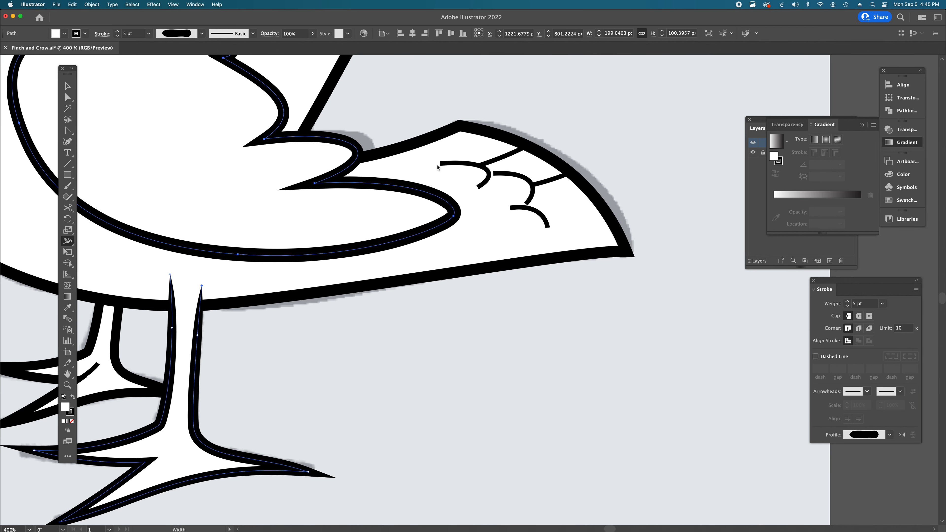
drag(441, 169, 468, 172)
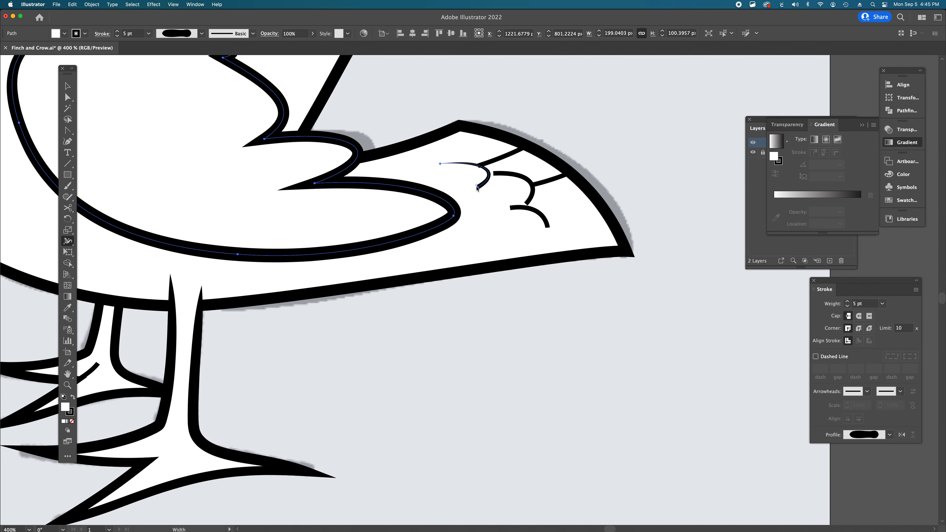
drag(477, 187, 481, 164)
mouse_move(479, 191)
mouse_down()
mouse_move(497, 184)
mouse_move(493, 174)
mouse_up()
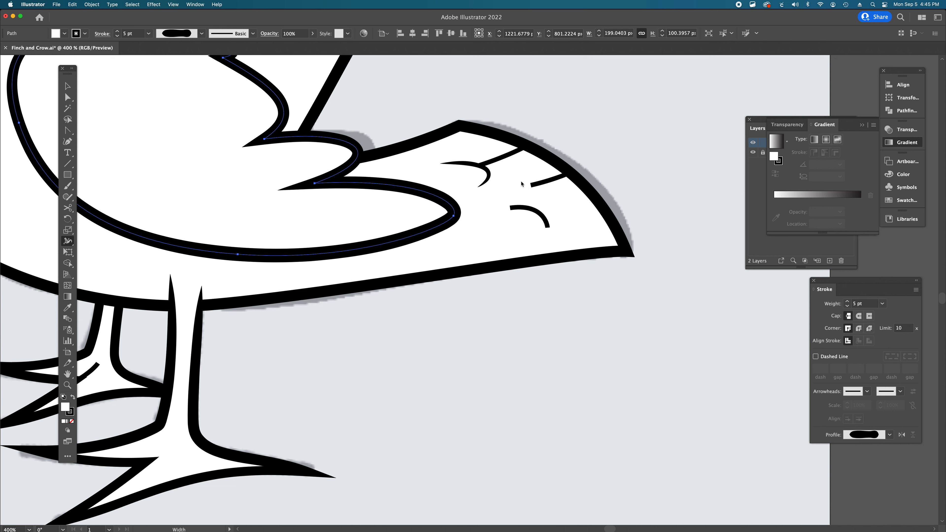
key(super+z)
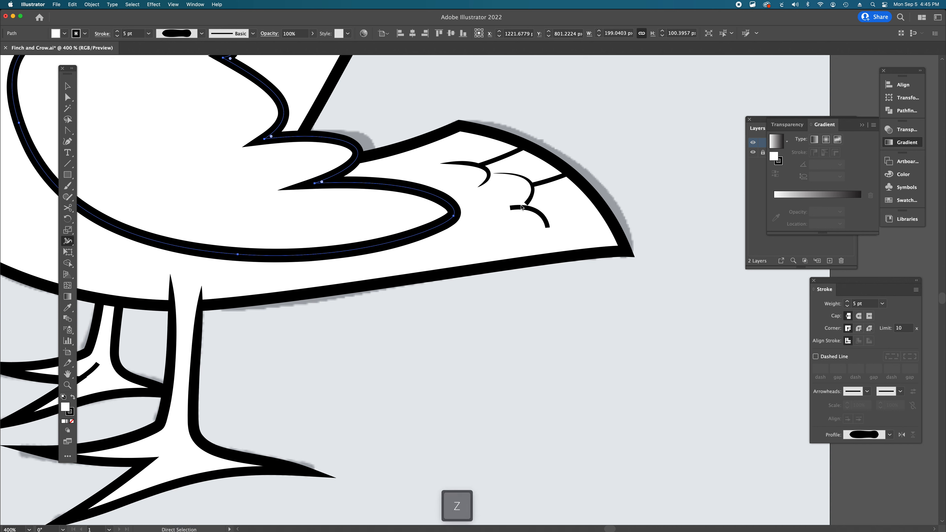
drag(532, 185, 547, 228)
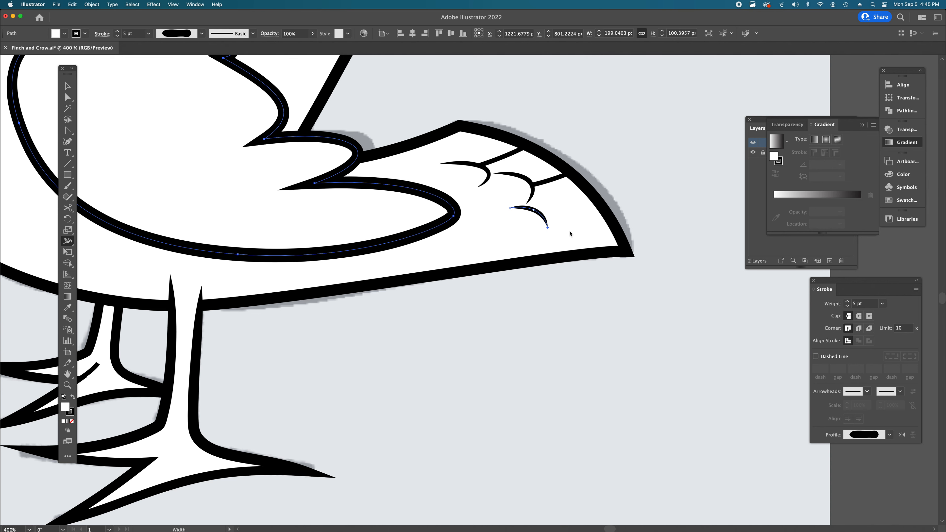
Step: Select the short crease line on the rear foot and taper its upper end to a point
scroll(569, 234, left, 10)
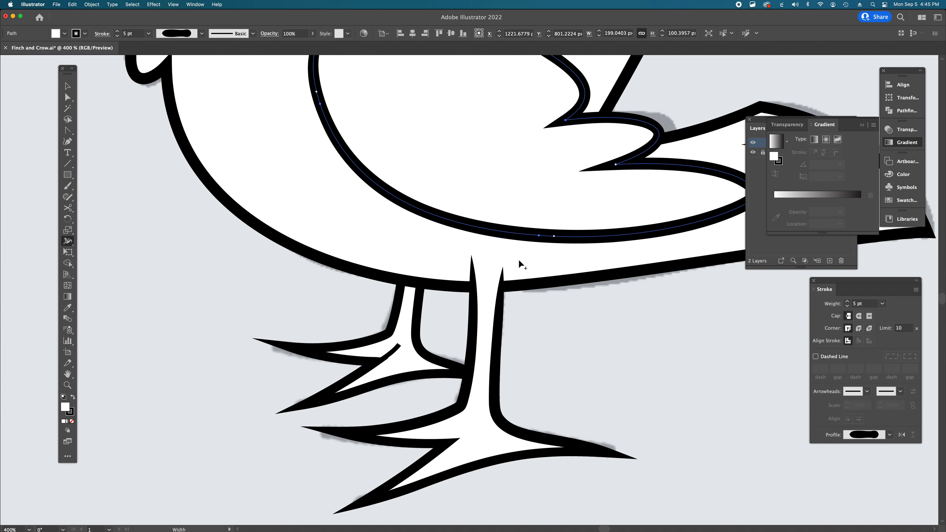
super+click(424, 345)
super+click(429, 309)
key(a)
click(423, 305)
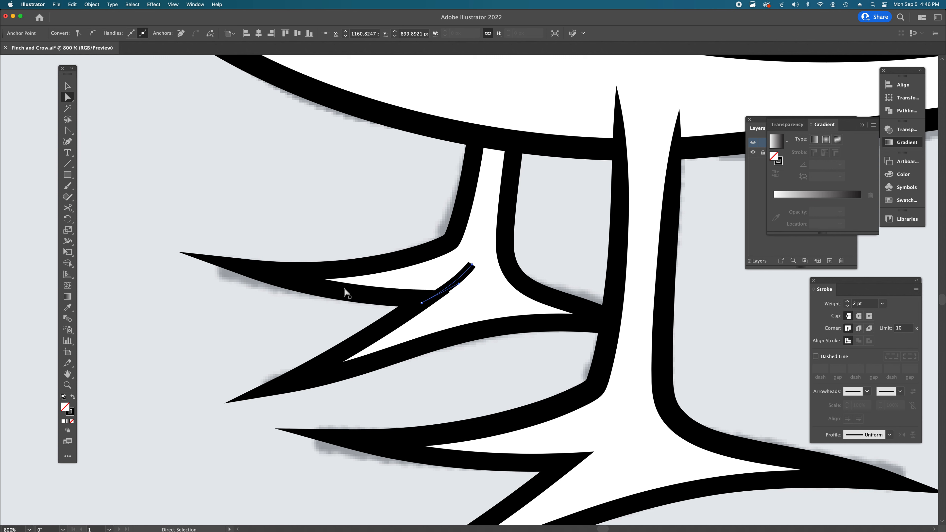
key(shift+w)
drag(476, 267, 472, 265)
Step: Widen only the lower side of the rear foot crease's base to meet the toe outline, giving a stroke of about 2.76 pt
key(super+space)
mouse_move(411, 324)
mouse_down()
mouse_move(454, 287)
mouse_move(493, 289)
mouse_up()
key(a)
click(499, 300)
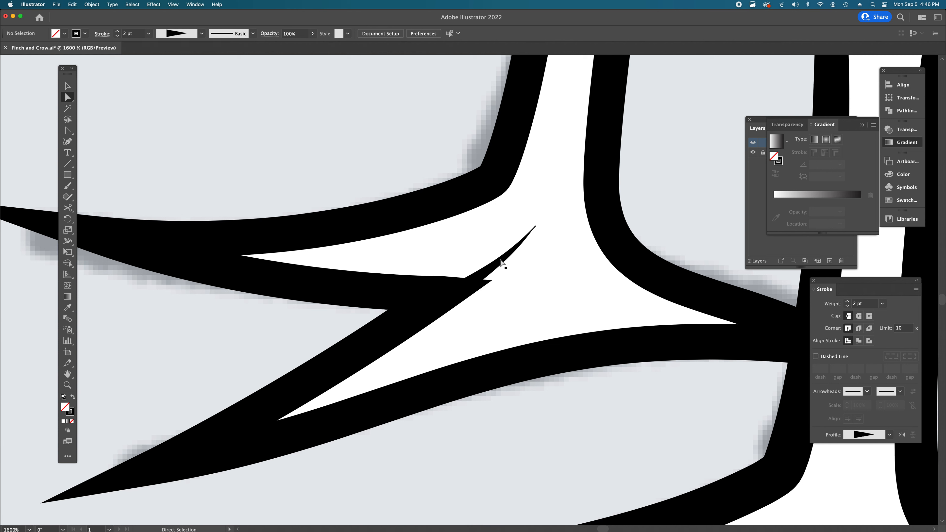
key(a)
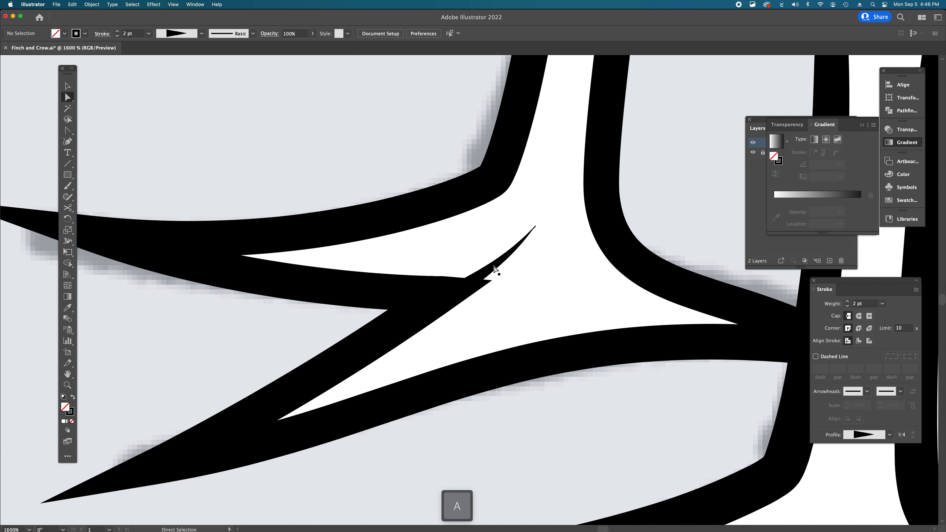
click(443, 296)
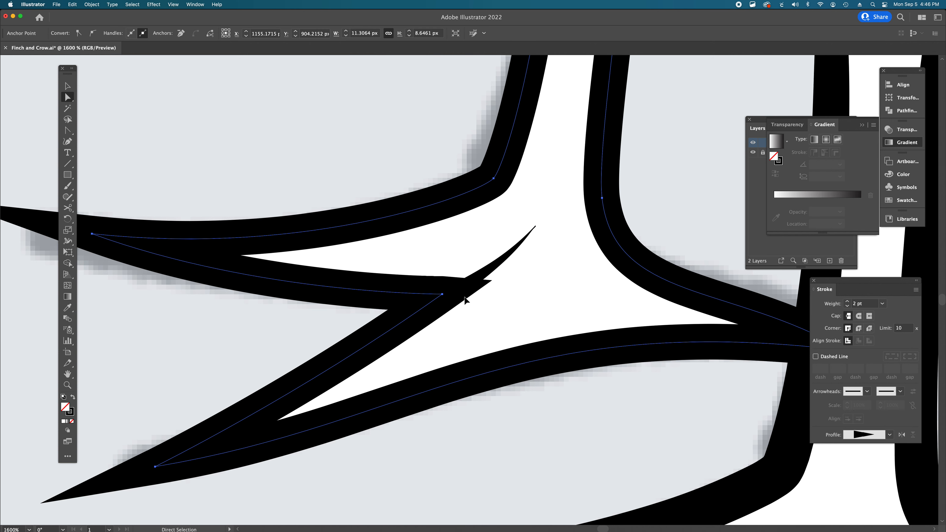
click(453, 295)
key(shift+w)
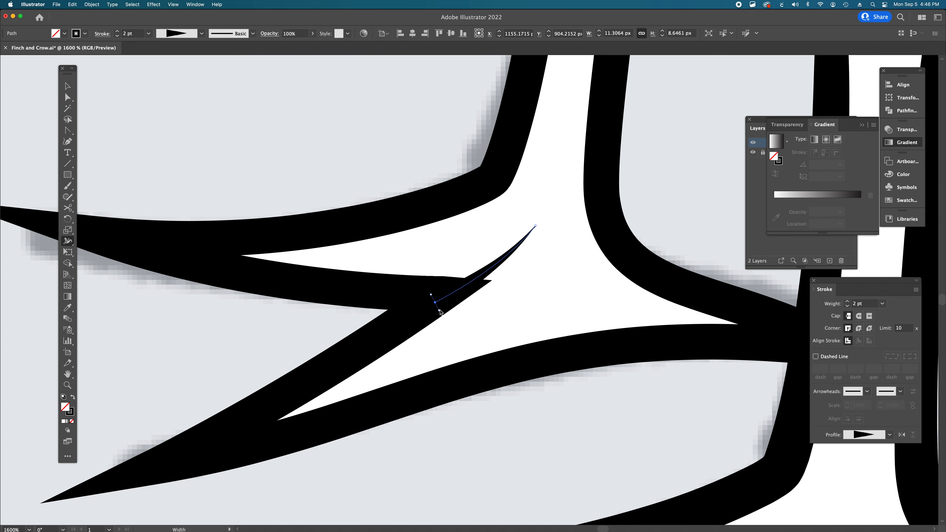
key(shift+w)
key(alt)
click(439, 311)
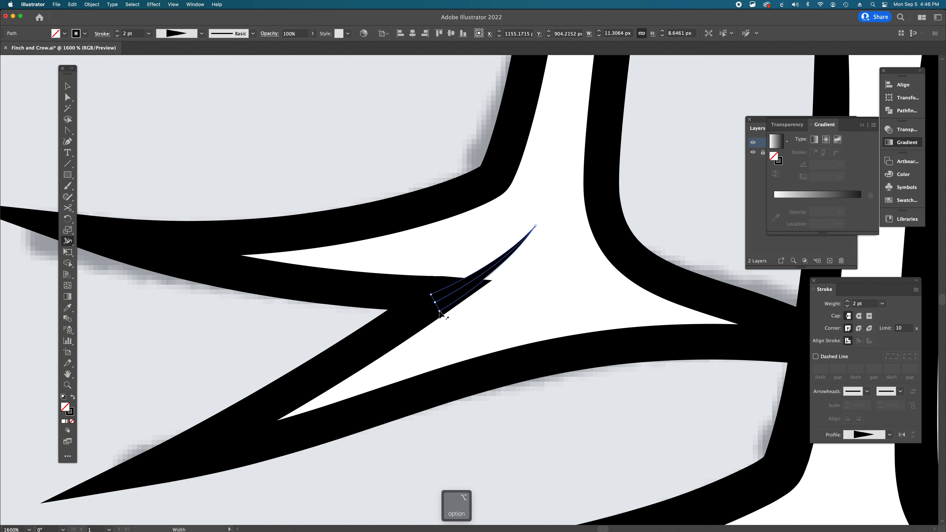
drag(439, 313, 441, 313)
mouse_move(445, 317)
mouse_down()
mouse_move(450, 326)
mouse_move(443, 314)
mouse_up()
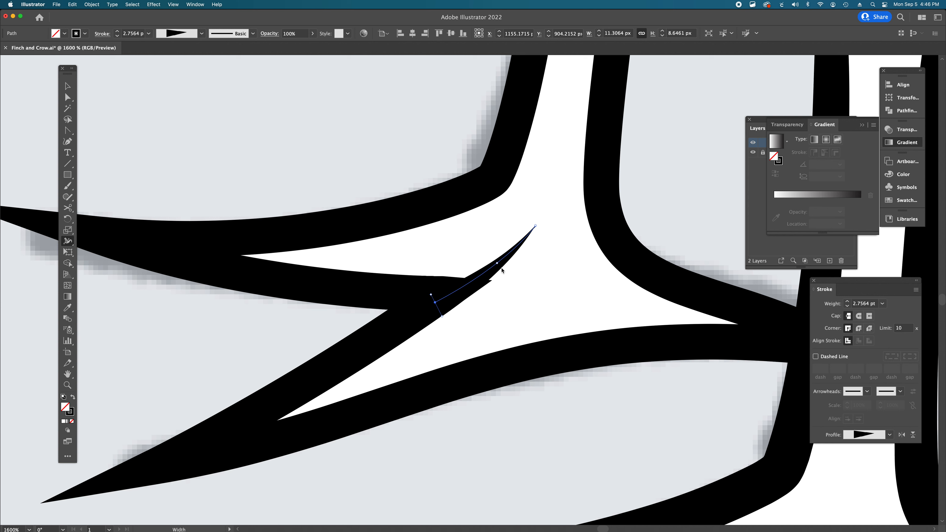
Step: Add a width point partway along the rear foot crease and widen its lower side to smooth the join with the toe outline
key(alt)
drag(500, 270, 500, 271)
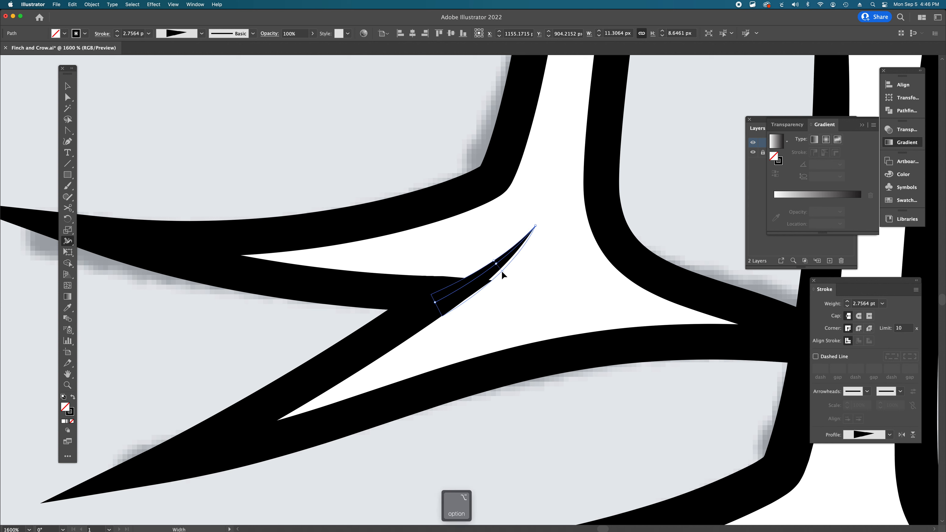
drag(501, 270, 500, 269)
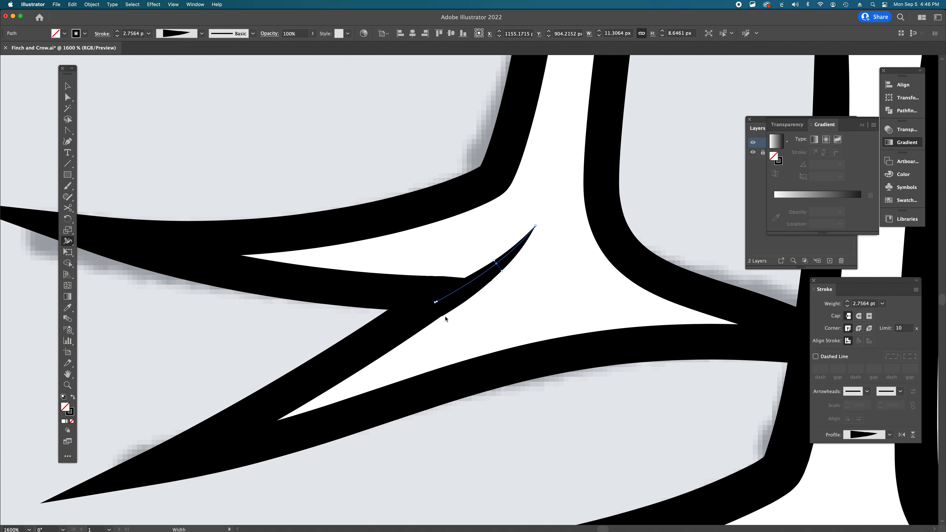
Step: Narrow the rear foot crease's base to about 2.59 pt and refine the curve at its base anchor to blend into the toe outline
key(alt)
drag(442, 315, 442, 315)
key(a)
click(488, 278)
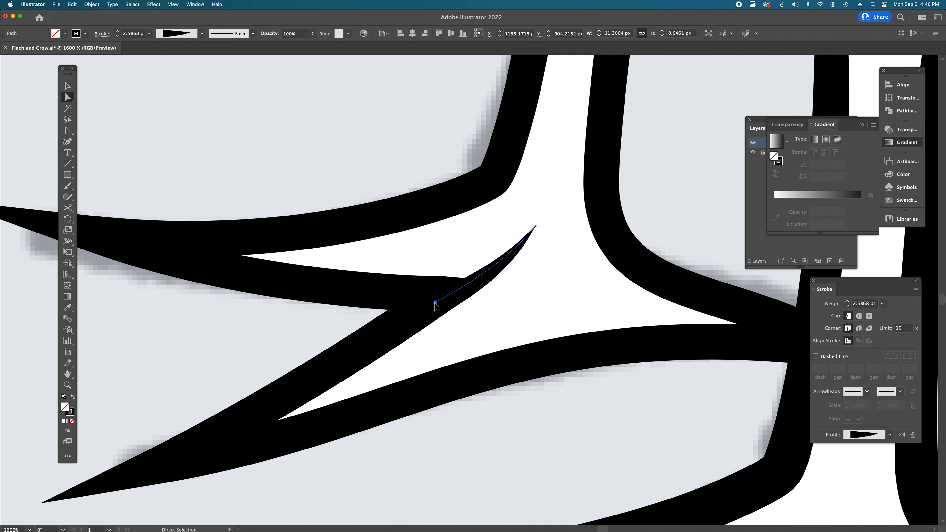
click(435, 303)
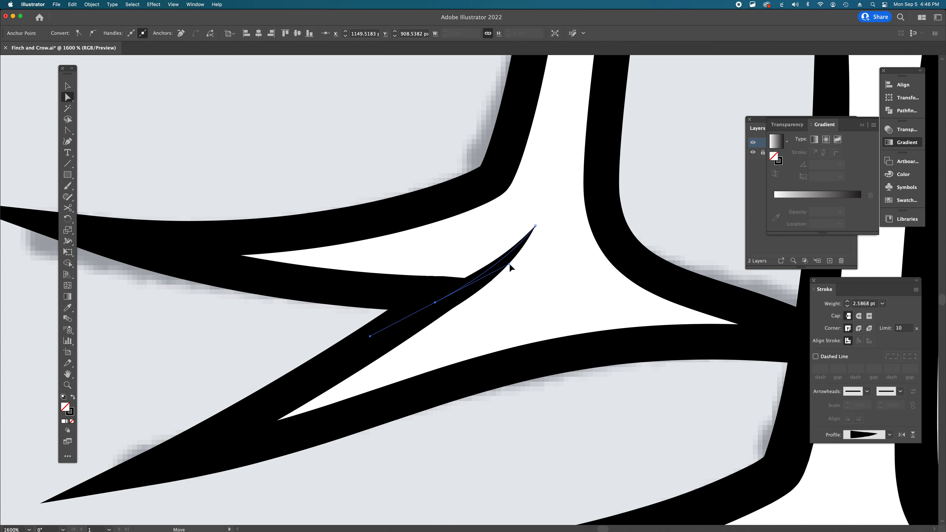
click(305, 327)
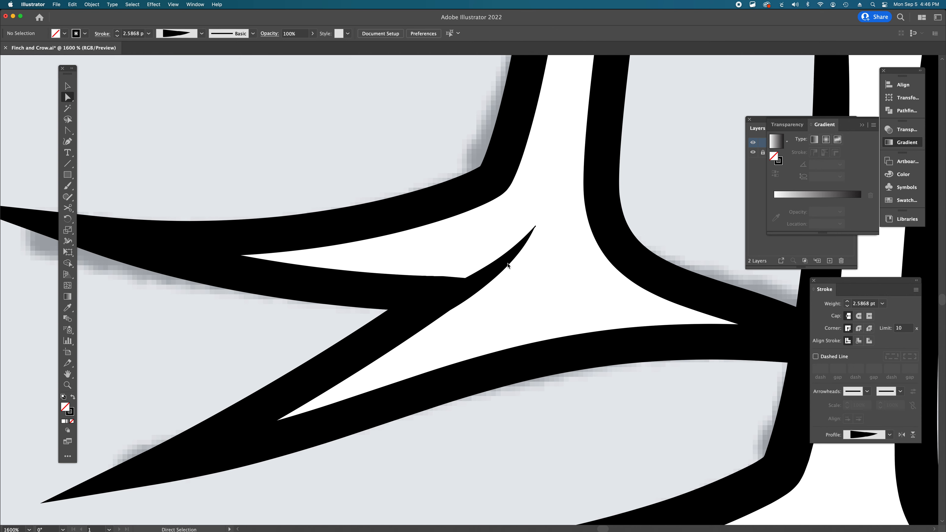
Step: Review the inked finch's overall line work at reduced magnification, including how it sits beside the crow sketch
key(super+alt+space)
alt+super+click(468, 297)
alt+super+click(468, 297)
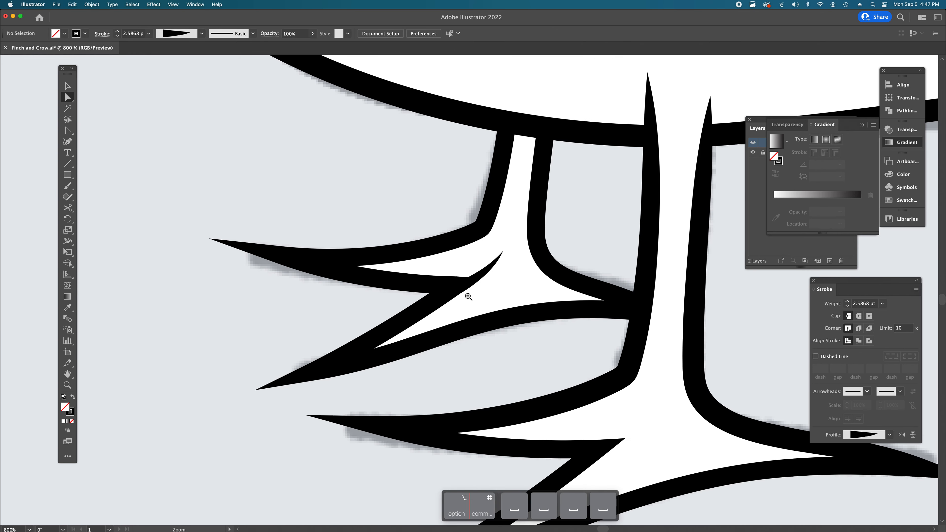
alt+super+click(468, 297)
alt+super+click(468, 296)
alt+super+click(469, 296)
alt+super+click(468, 297)
alt+super+click(467, 295)
alt+super+click(468, 297)
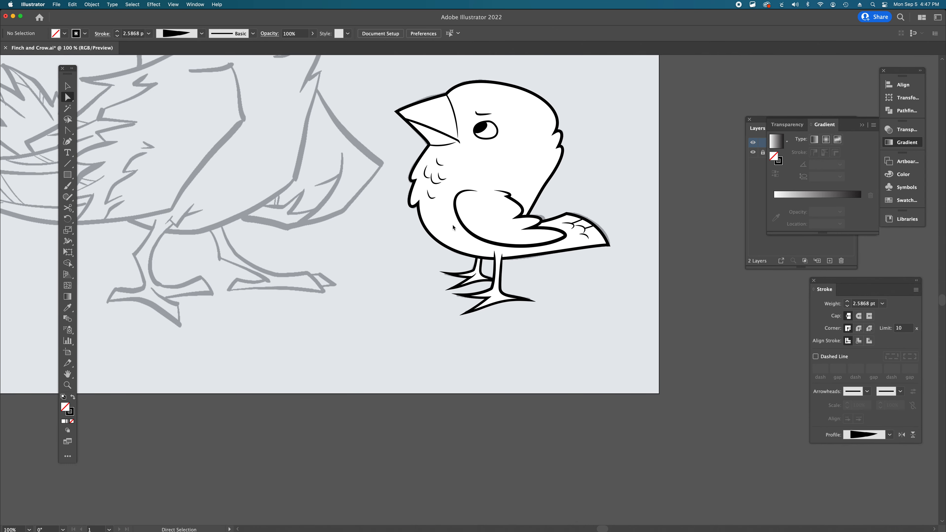
scroll(453, 227, up, 2)
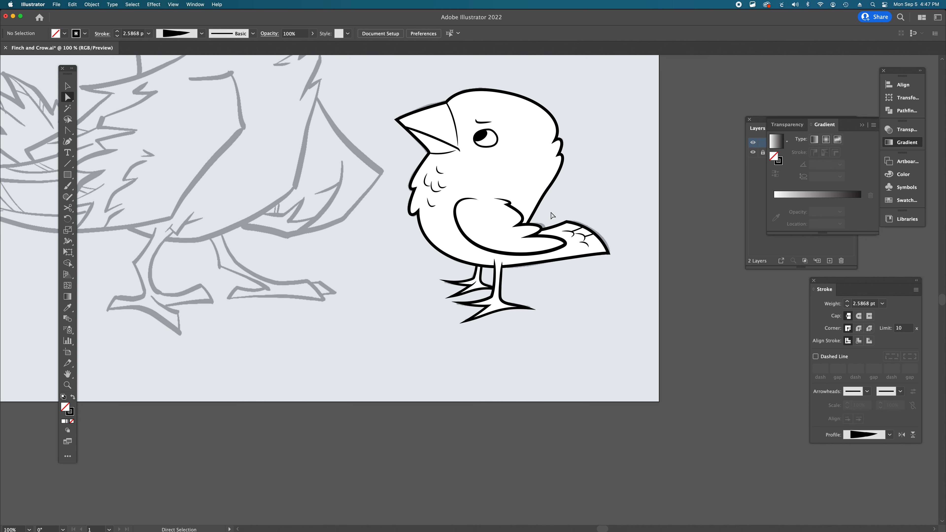
scroll(548, 218, up, 3)
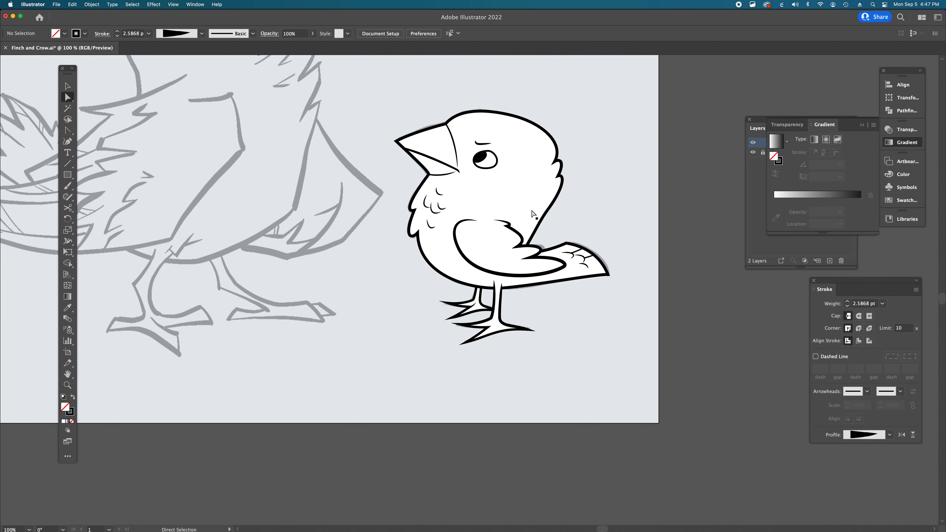
alt+super+click(503, 251)
alt+super+click(489, 265)
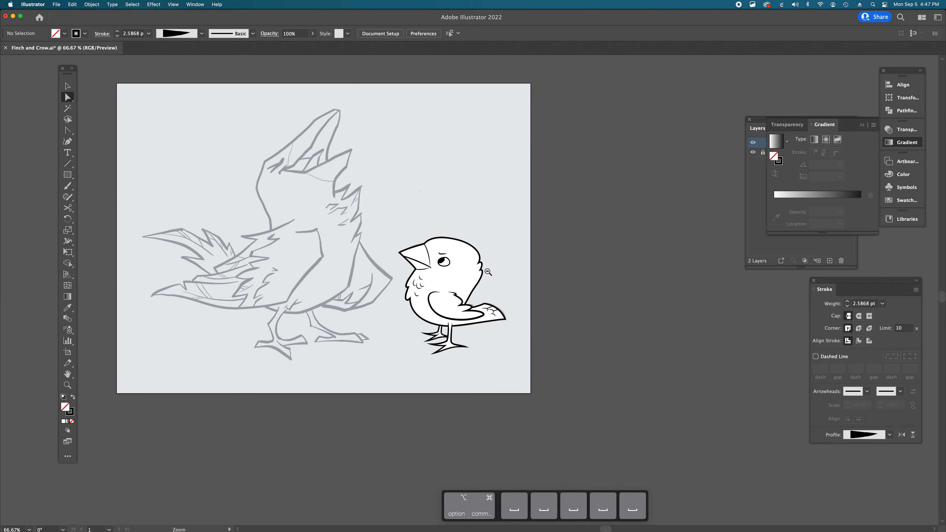
super+click(445, 298)
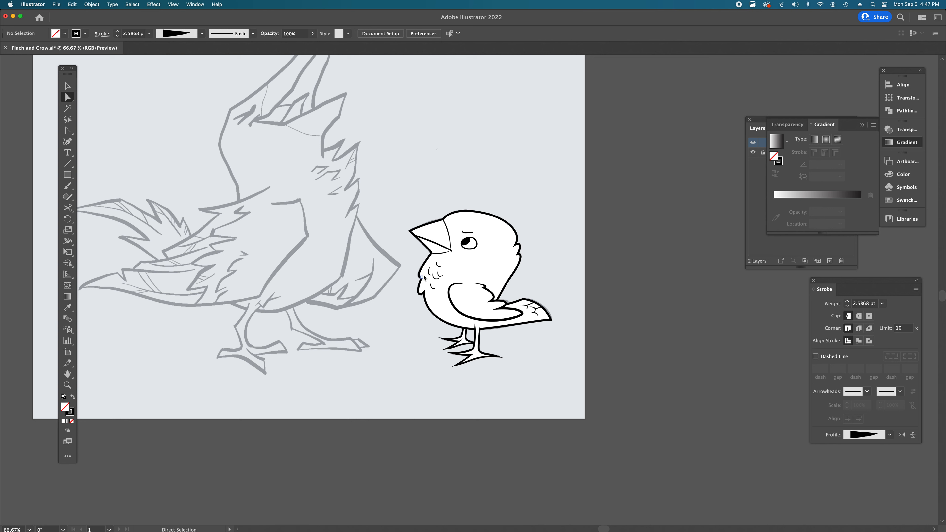
scroll(695, 272, left, 8)
scroll(695, 272, up, 2)
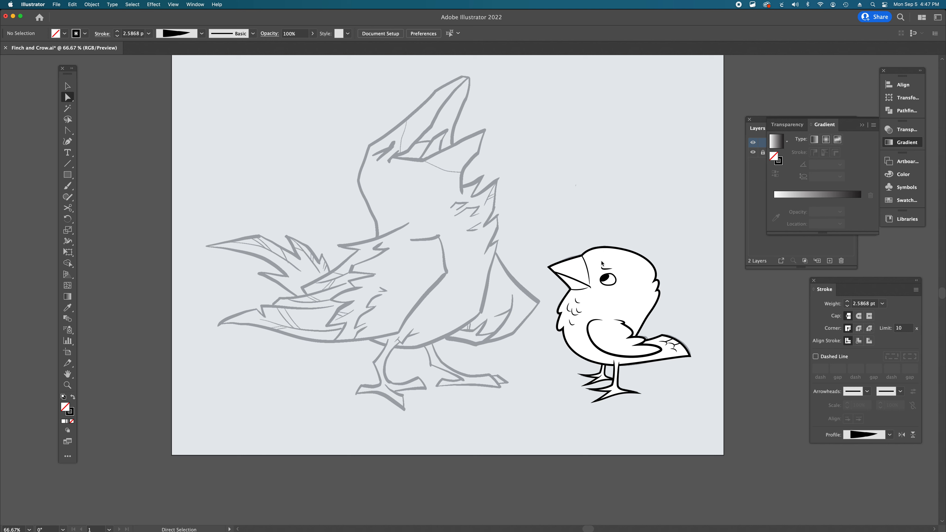
Step: Bring the layer list in front of the gradient settings and leave the finch's body path deselected
click(629, 273)
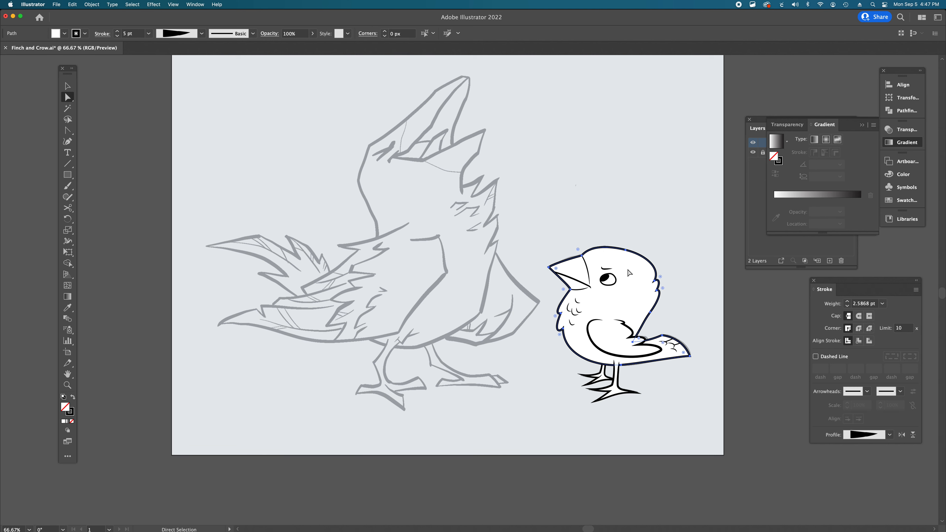
click(748, 256)
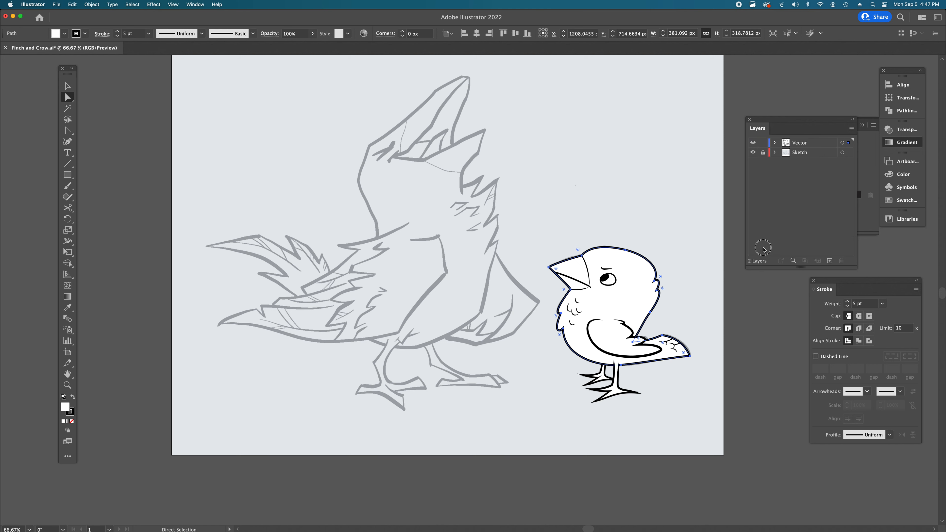
click(760, 321)
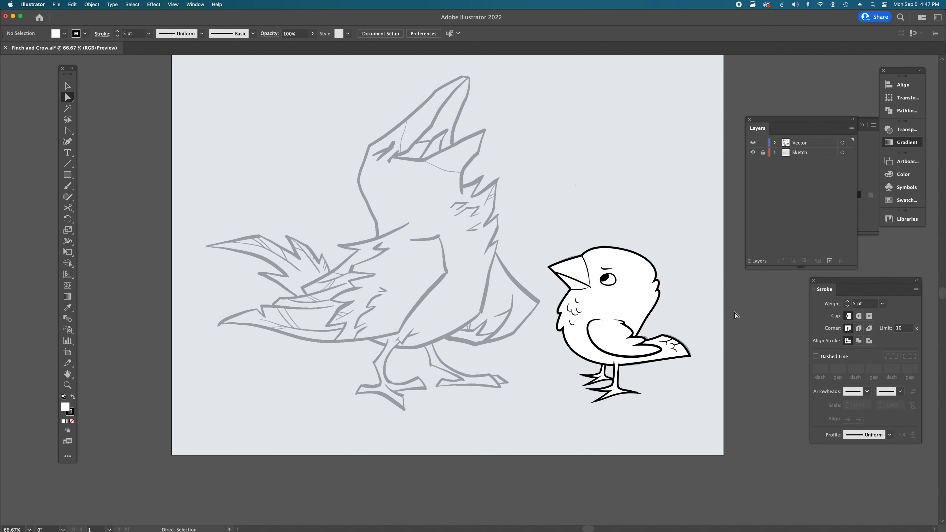
Step: Inspect the fill and stroke settings of the finch's body, wing, lower chest feather mark and beak line in turn
key(a)
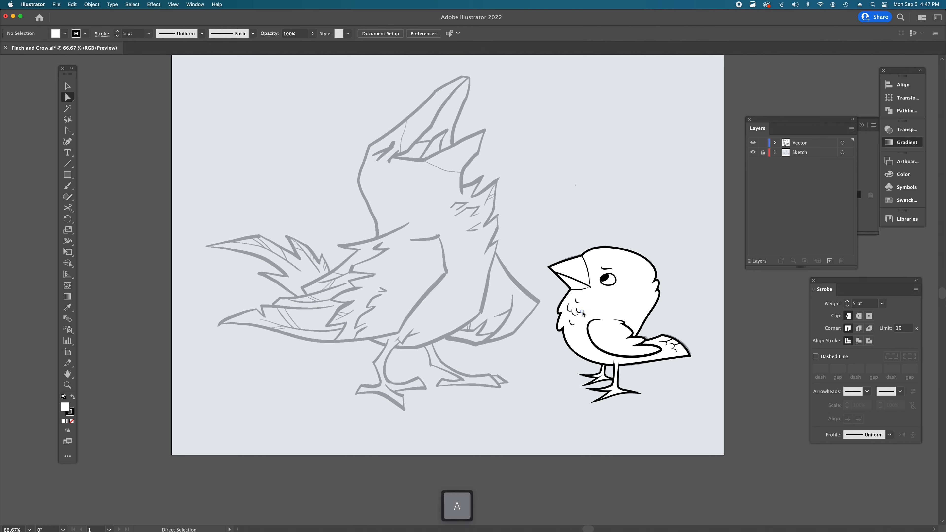
key(v)
click(587, 270)
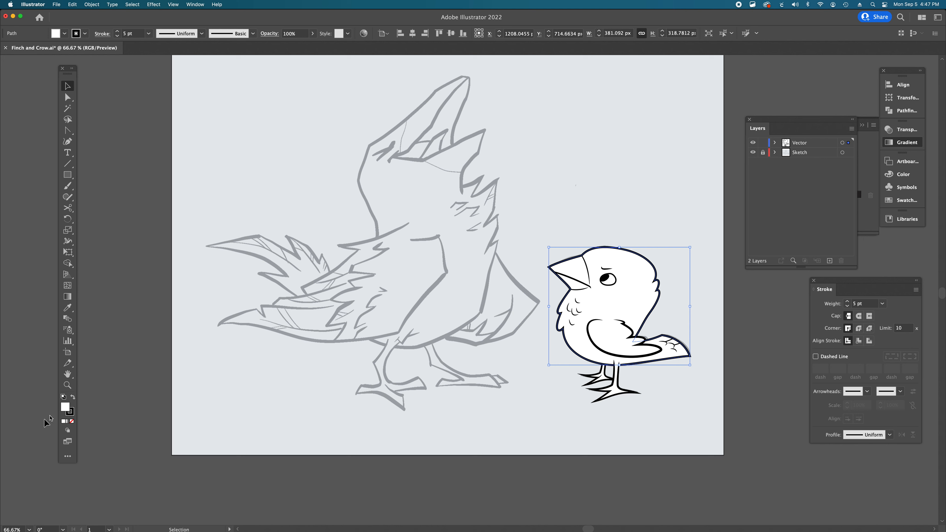
click(595, 351)
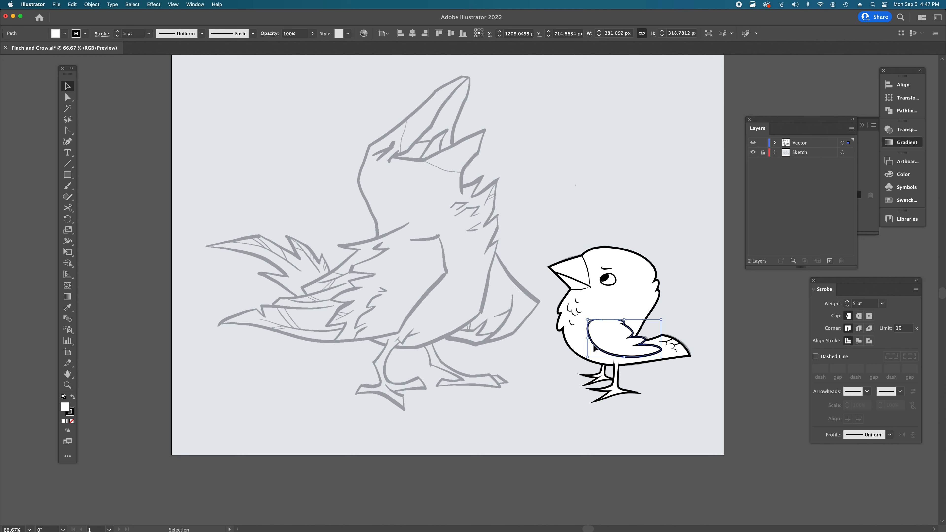
click(573, 322)
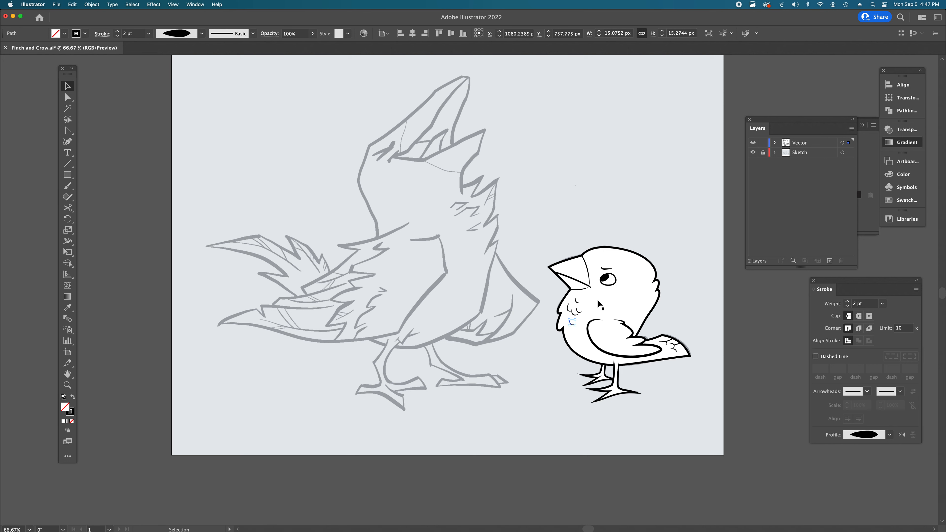
click(607, 267)
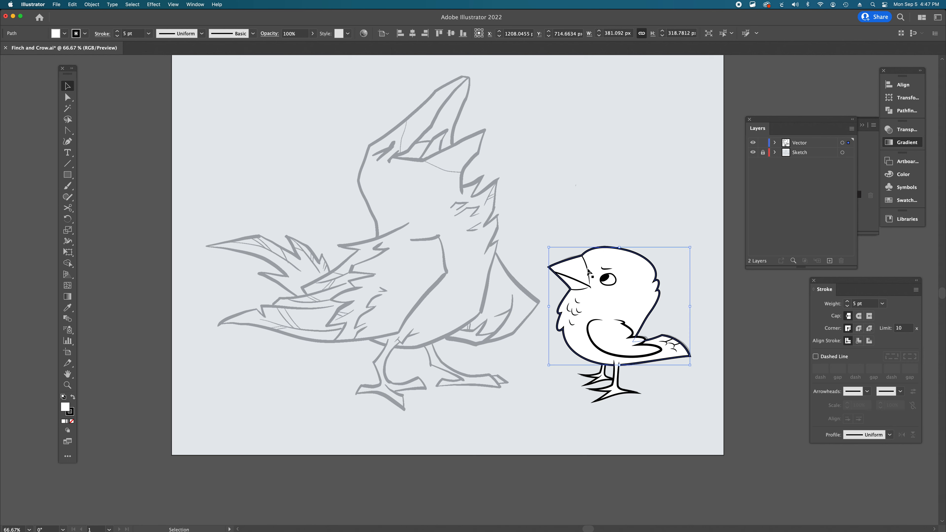
click(574, 282)
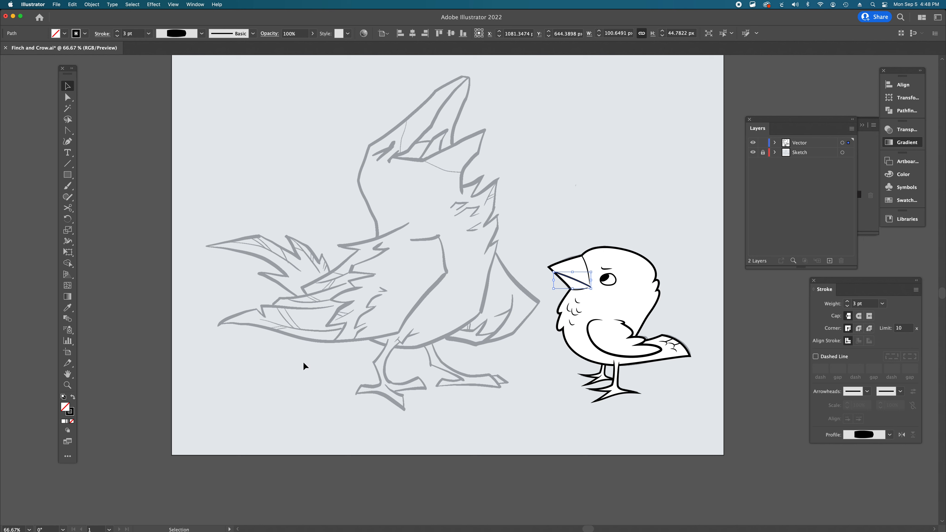
click(136, 322)
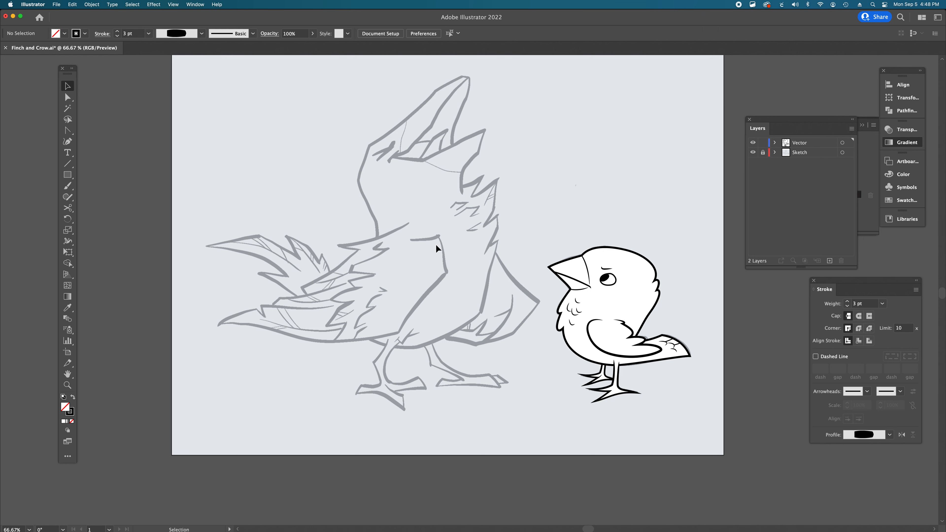
Step: Start a Pen path at the crow's beak tip and trace the upper beak's first short curve, ending it in a corner point
key(p)
scroll(454, 219, up, 2)
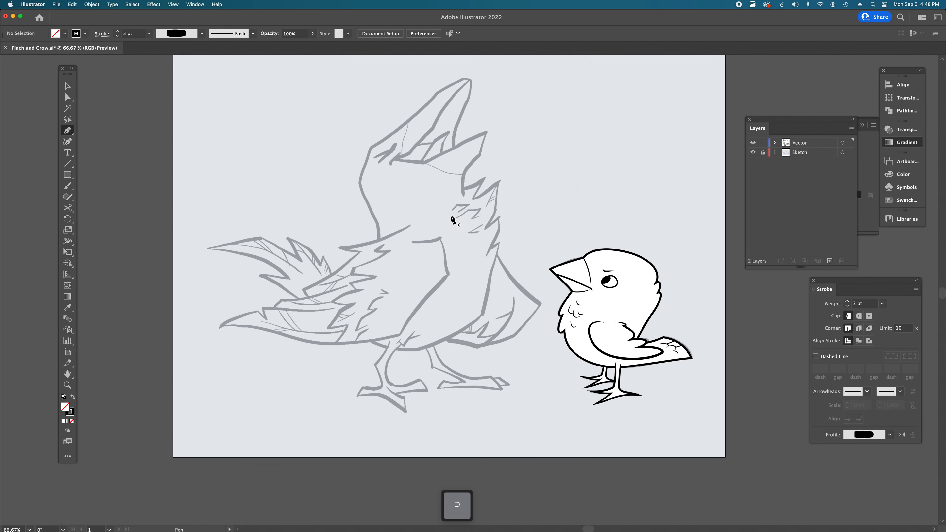
super+click(450, 210)
scroll(451, 210, down, 2)
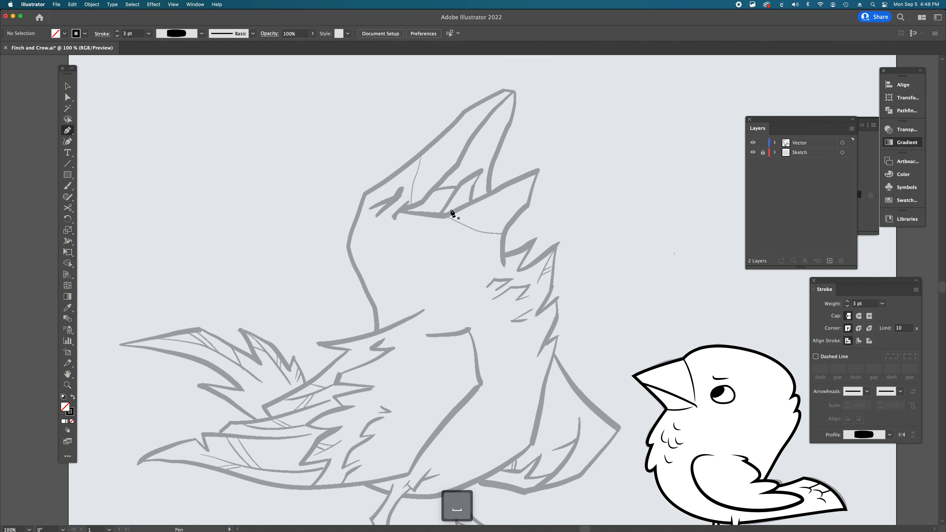
scroll(466, 281, down, 2)
scroll(669, 393, right, 1)
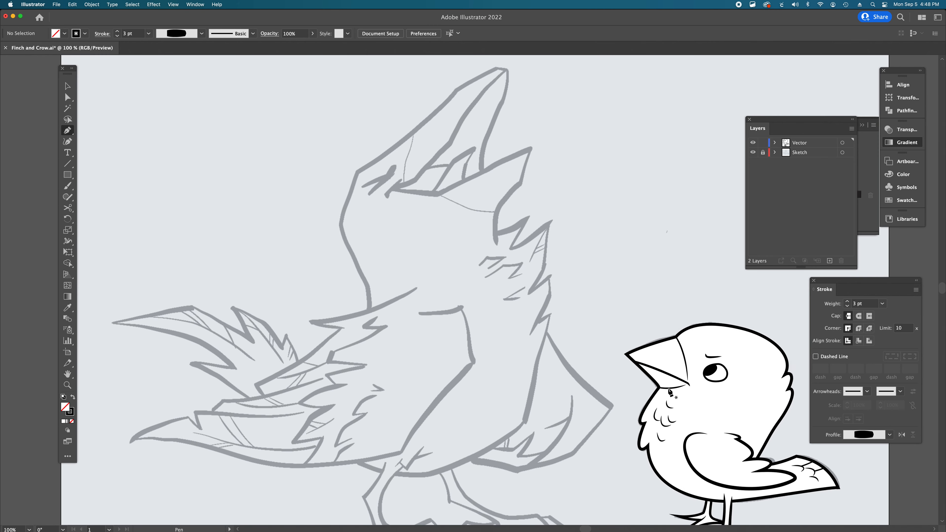
scroll(669, 391, right, 5)
scroll(670, 392, down, 1)
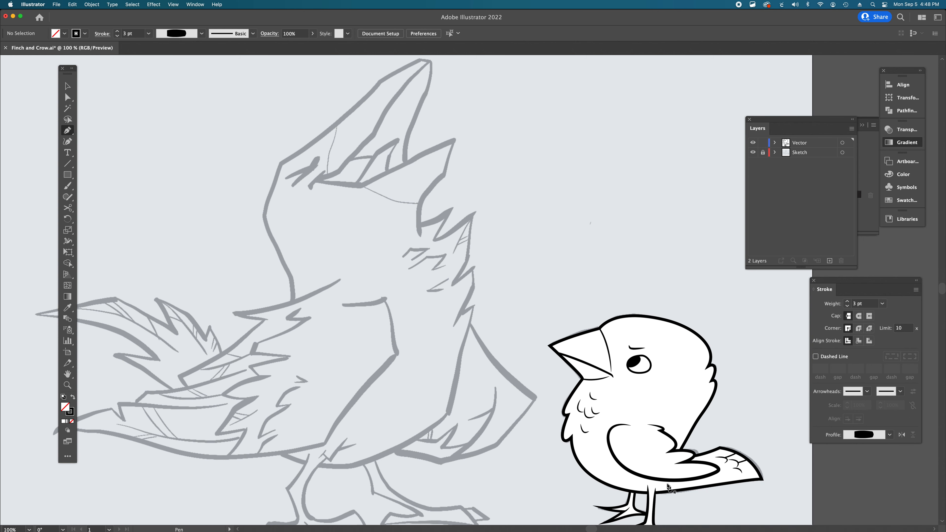
scroll(418, 342, left, 5)
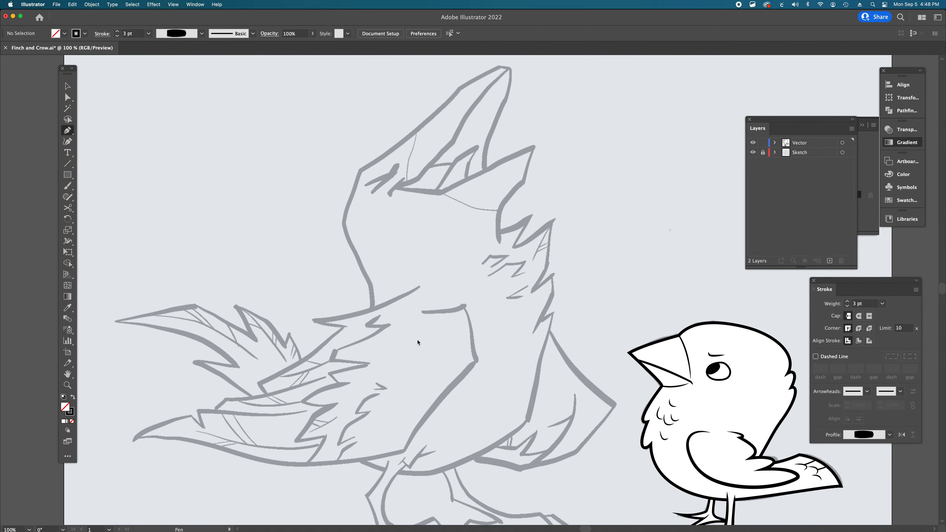
scroll(418, 342, up, 2)
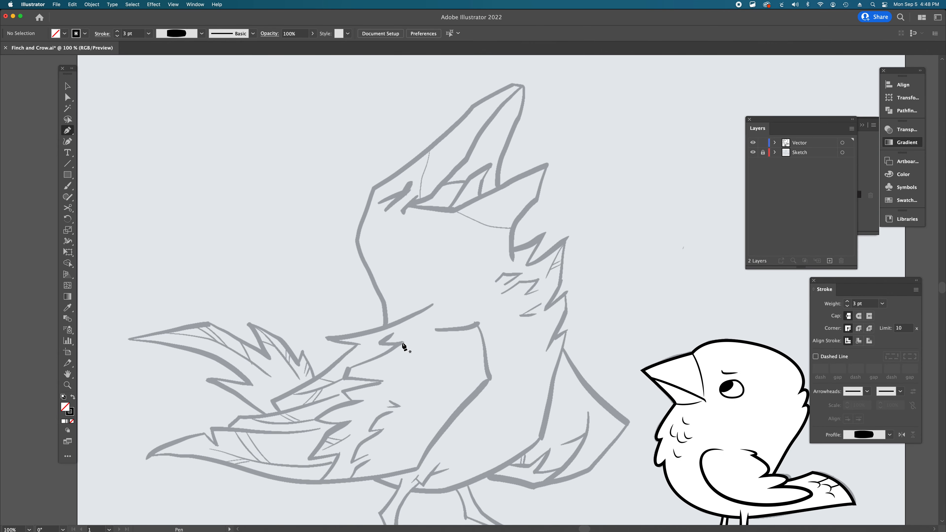
scroll(531, 306, up, 1)
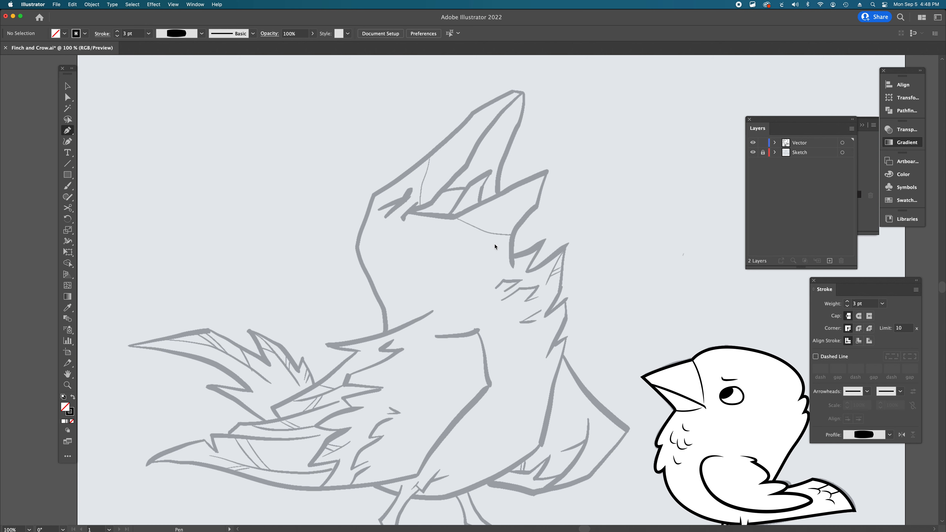
key(super+equal)
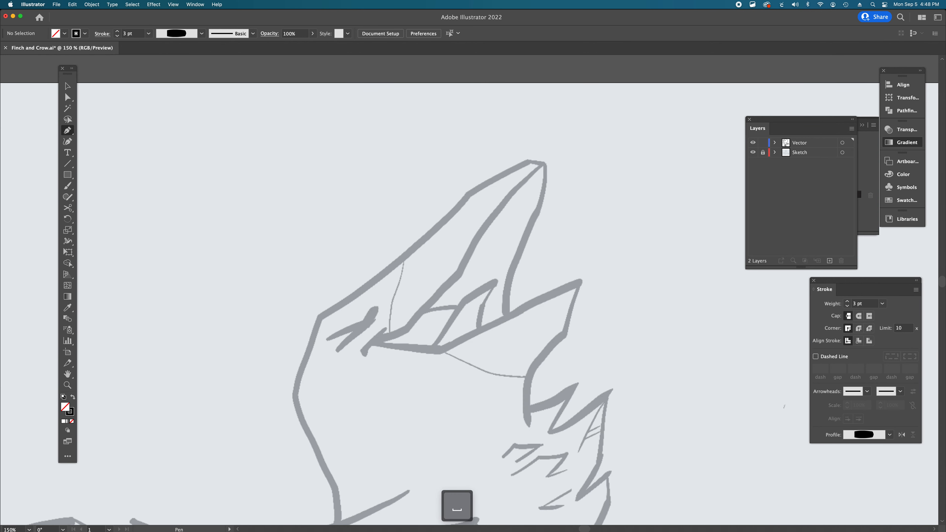
click(543, 163)
click(529, 162)
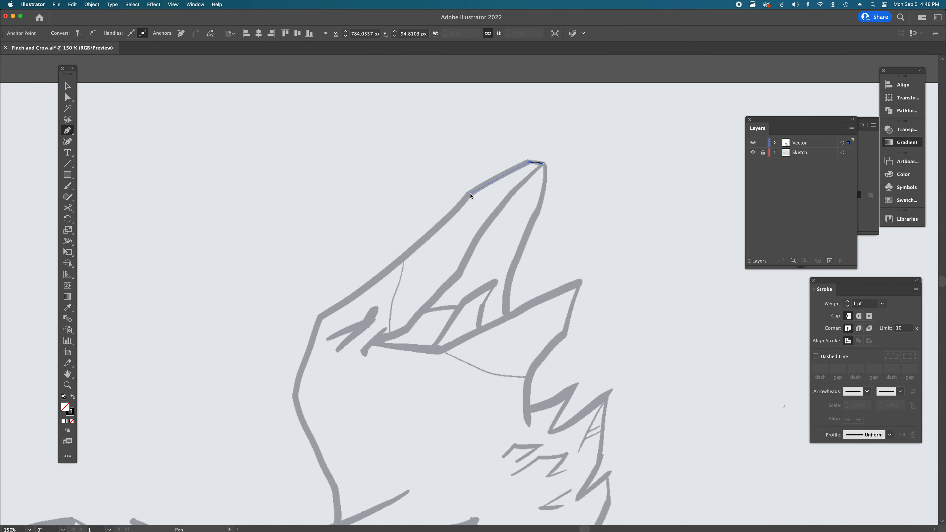
drag(465, 198, 451, 212)
key(alt)
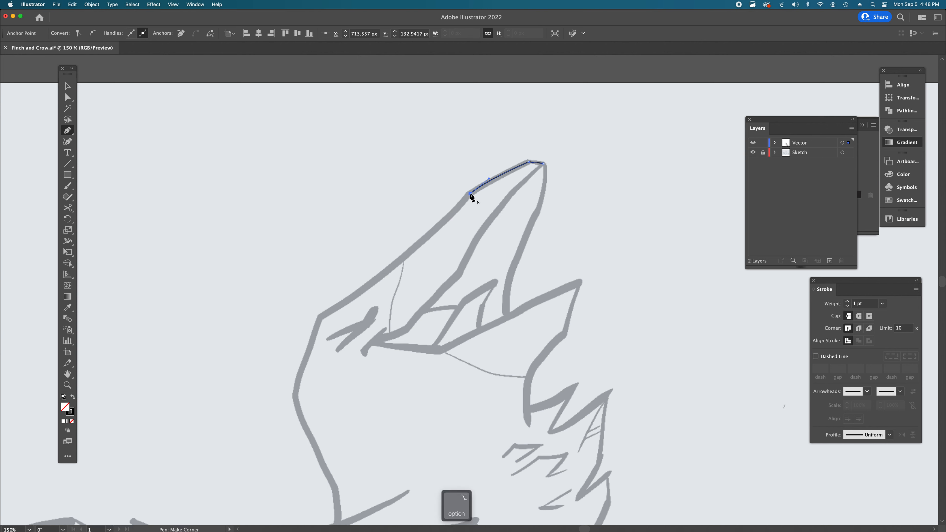
alt+click(470, 193)
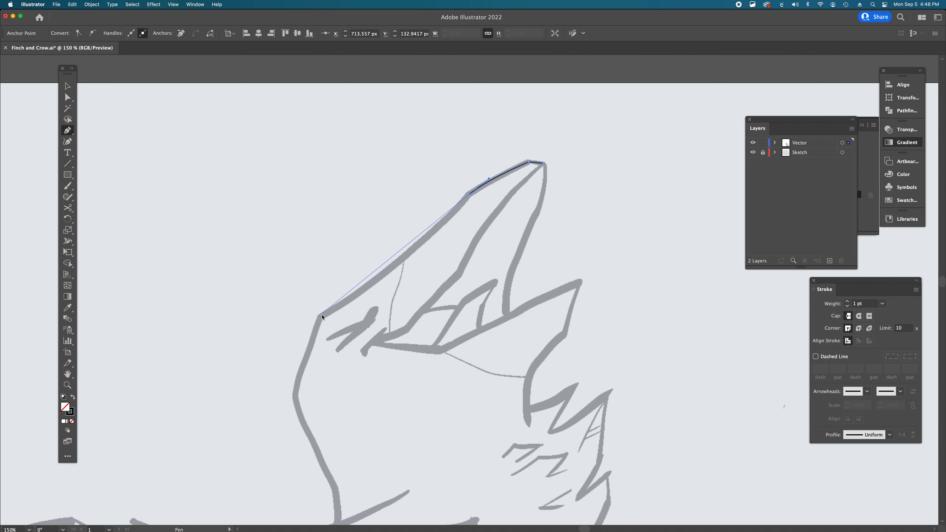
Step: Continue the crow's outline along the upper beak to the forehead corner and down the back of the head, with corner points at both bends
drag(321, 316, 232, 367)
key(alt)
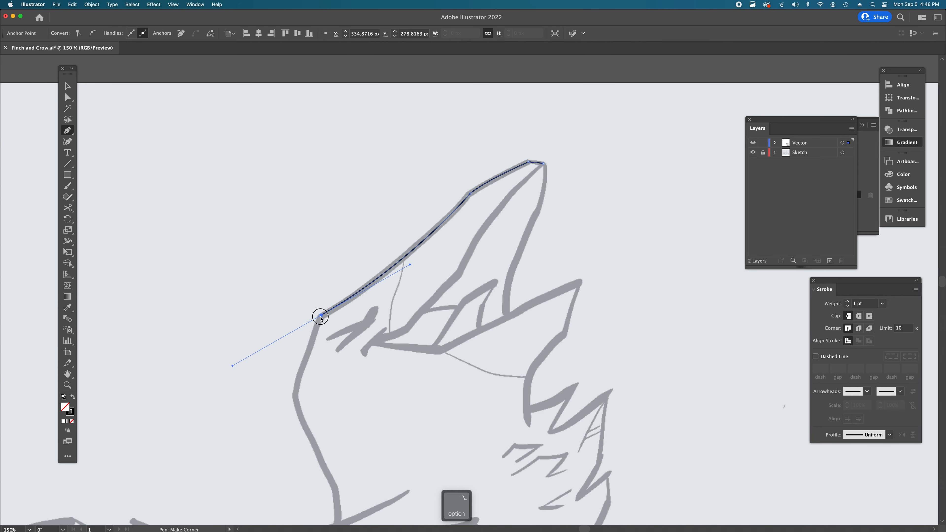
alt+click(321, 316)
scroll(331, 316, down, 2)
scroll(331, 317, down, 2)
drag(307, 332, 303, 367)
alt+click(308, 332)
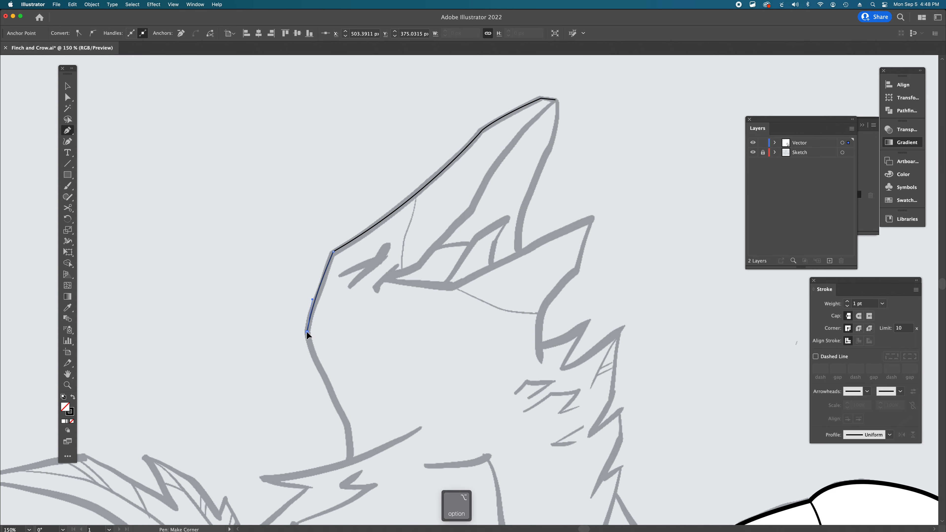
Step: Extend the crow's outline down the back of the neck and through the wing area, making each new anchor a corner point
scroll(373, 343, down, 4)
scroll(360, 355, down, 2)
scroll(360, 355, left, 1)
drag(358, 322, 386, 375)
alt+click(358, 322)
scroll(462, 312, down, 8)
scroll(462, 312, left, 5)
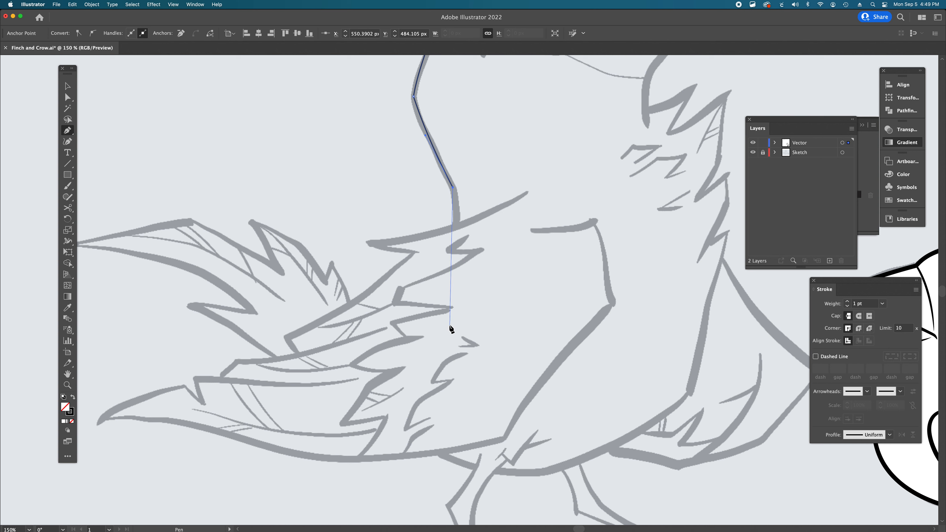
drag(447, 328, 426, 396)
key(alt)
Step: Curve the crow's outline across the wing area to the tail base and up to the nearest tail feather's tip, ending in a corner point
drag(447, 329, 350, 301)
key(alt)
drag(333, 264, 319, 245)
click(332, 264)
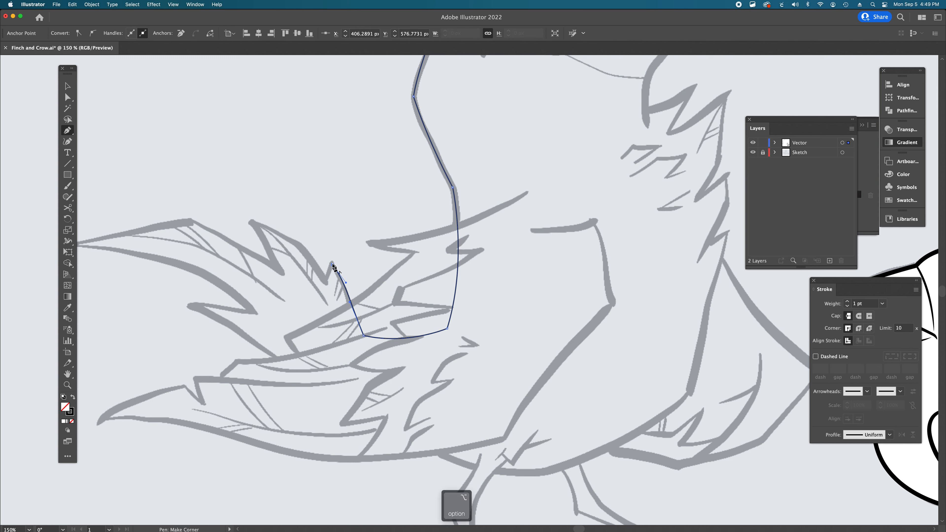
Step: Extend the crow's outline from the first tail feather through its notch, up to the next feather's tip and down to the following notch
click(326, 281)
drag(300, 245, 296, 242)
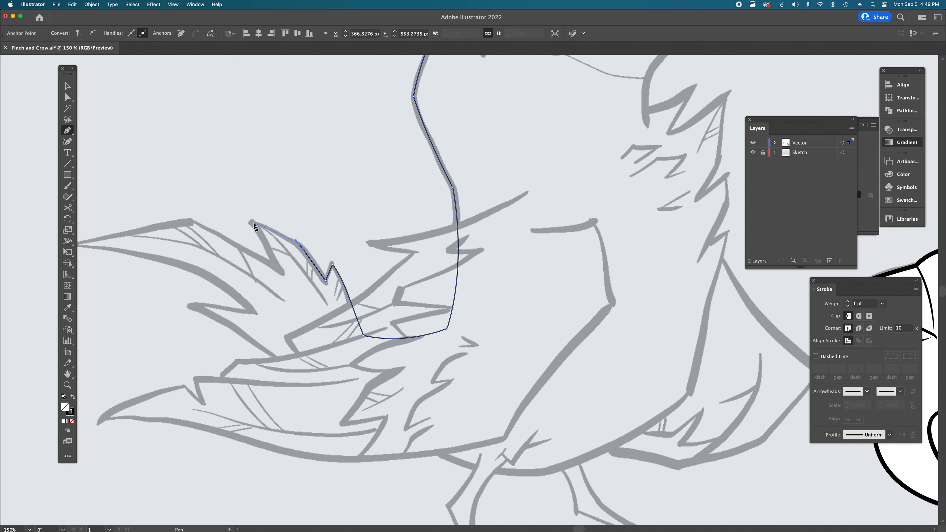
click(253, 223)
scroll(254, 226, left, 5)
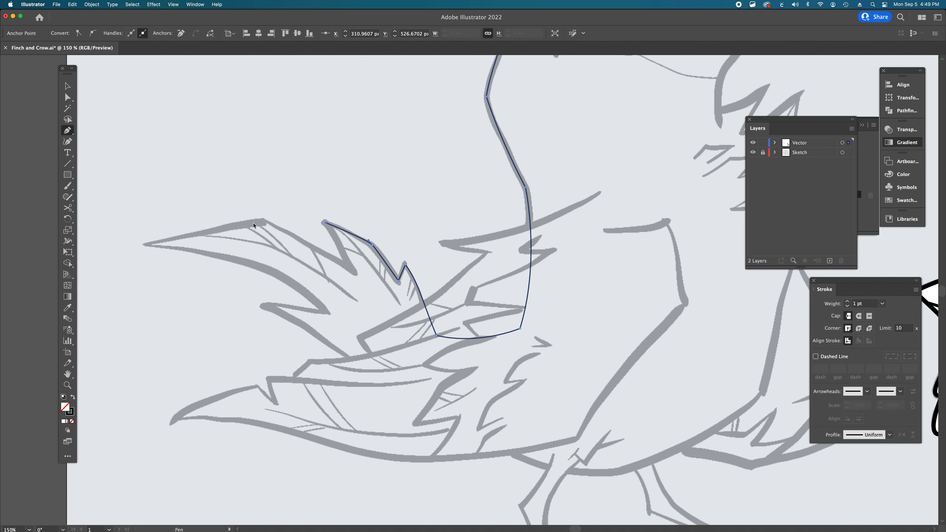
click(378, 269)
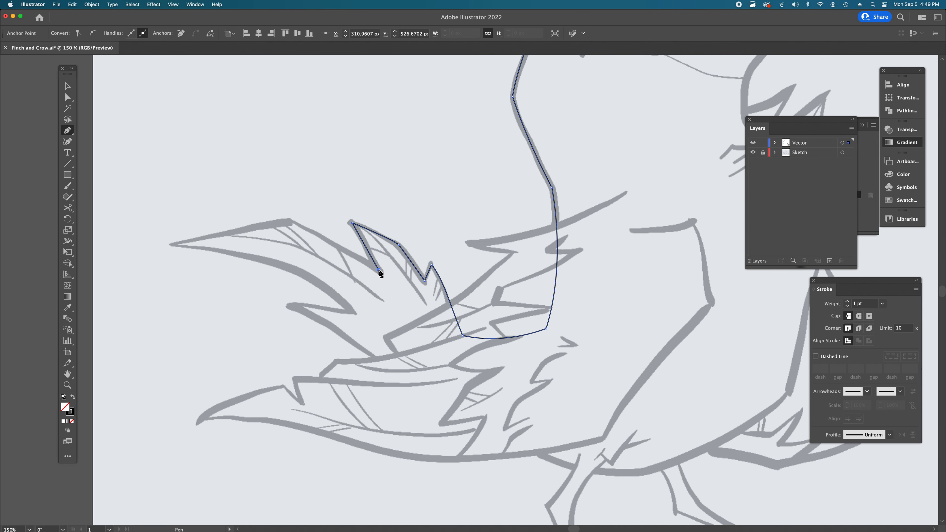
Step: Trace the long upper tail feather's top edge out to its pointed tip, with corner points at the bend and the tip
drag(291, 223, 248, 203)
alt+click(289, 223)
drag(174, 245, 129, 263)
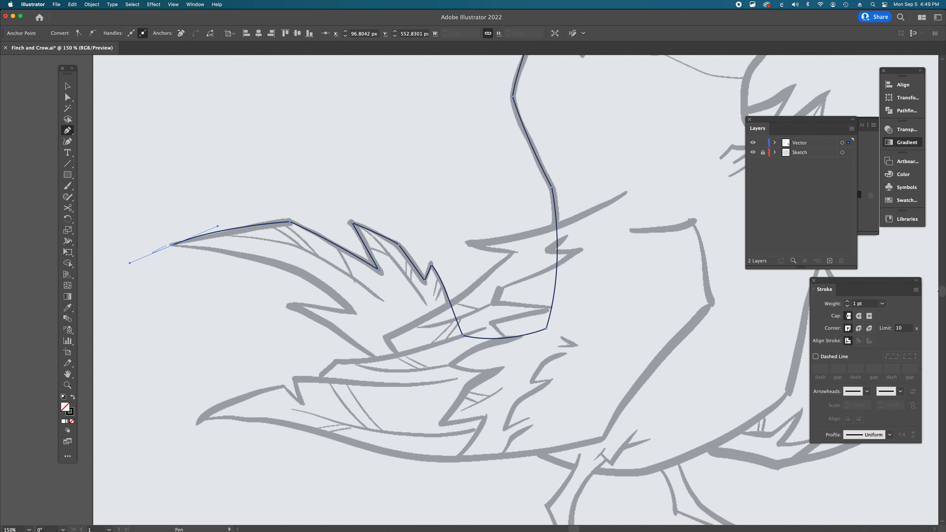
alt+click(174, 245)
Step: Curve the outline back along the long feather's underside to the lower notch and out to the short lower feather's tip, making both corner points
scroll(349, 313, left, 2)
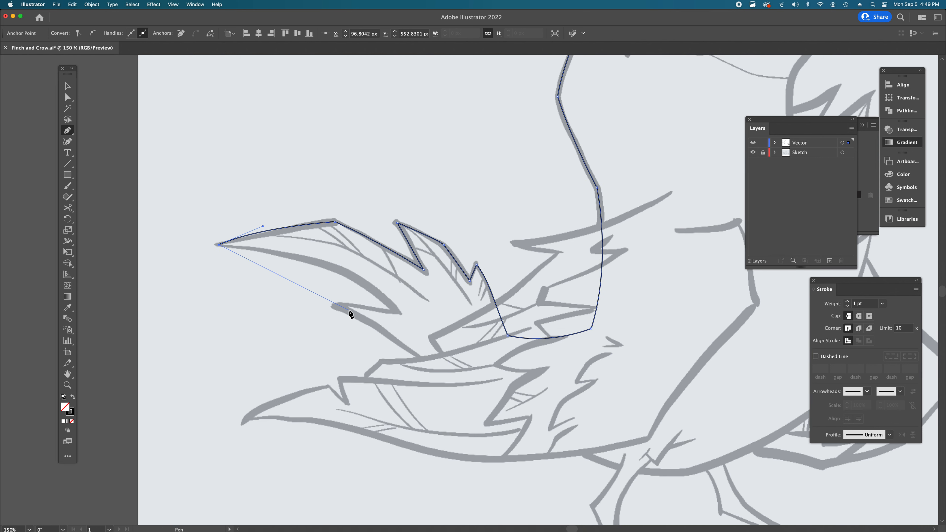
drag(398, 312, 450, 373)
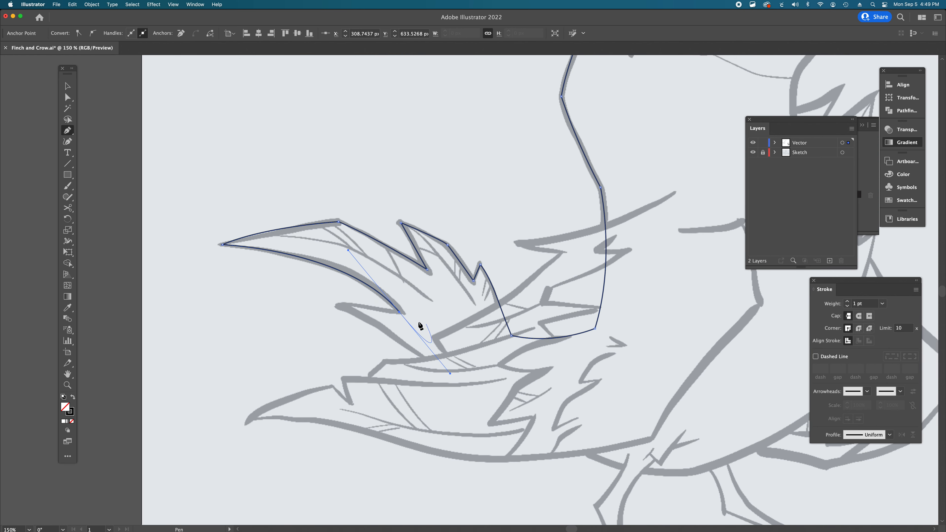
alt+click(400, 313)
scroll(401, 316, down, 2)
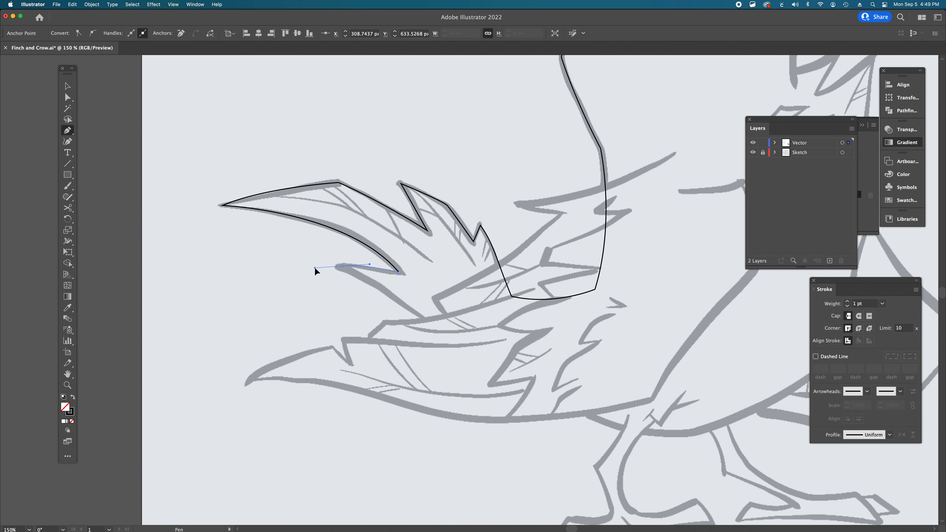
alt+click(342, 266)
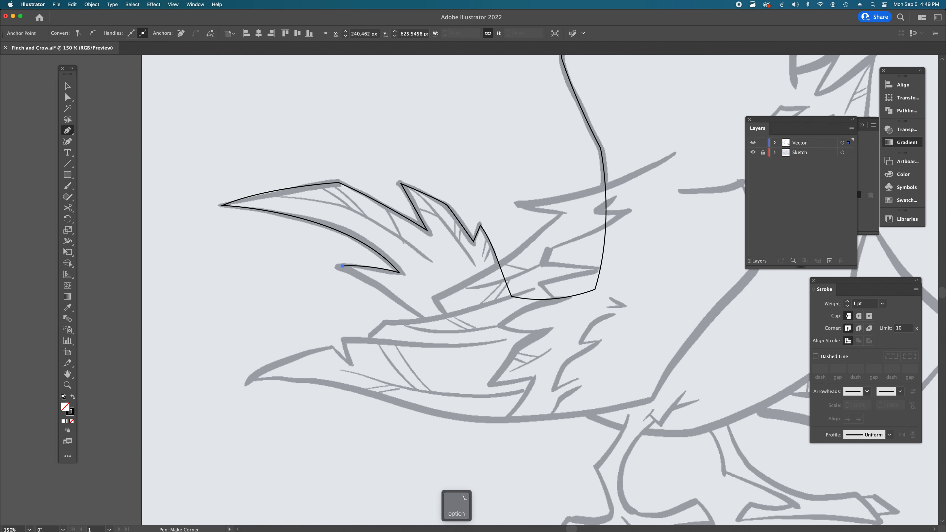
Step: Curve the outline from the short lower tail feather's tip down through the wing area to the bottom of the belly between the legs
scroll(449, 334, down, 2)
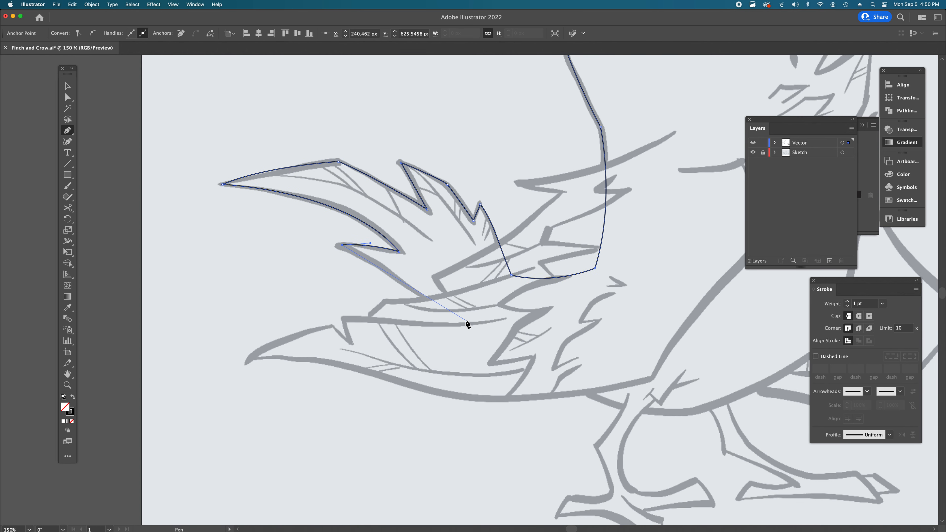
scroll(602, 399, right, 10)
scroll(602, 399, down, 6)
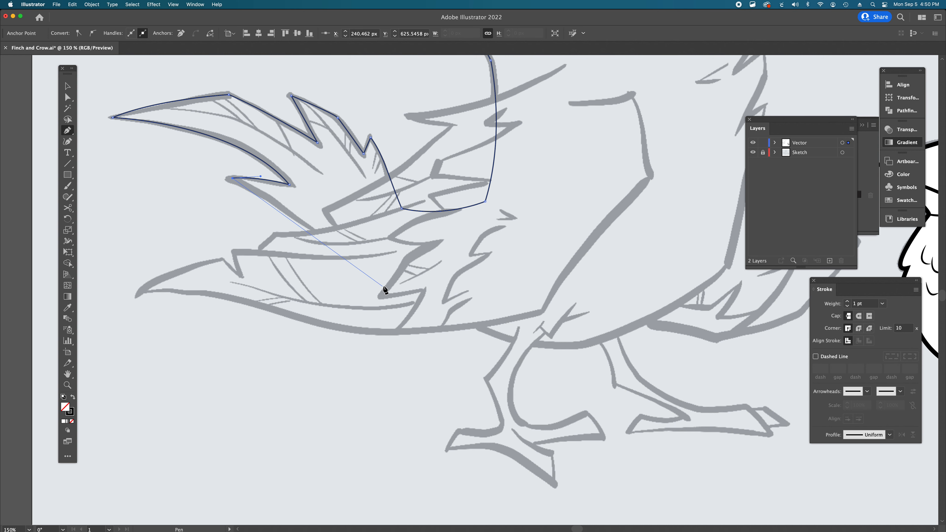
drag(388, 288, 449, 342)
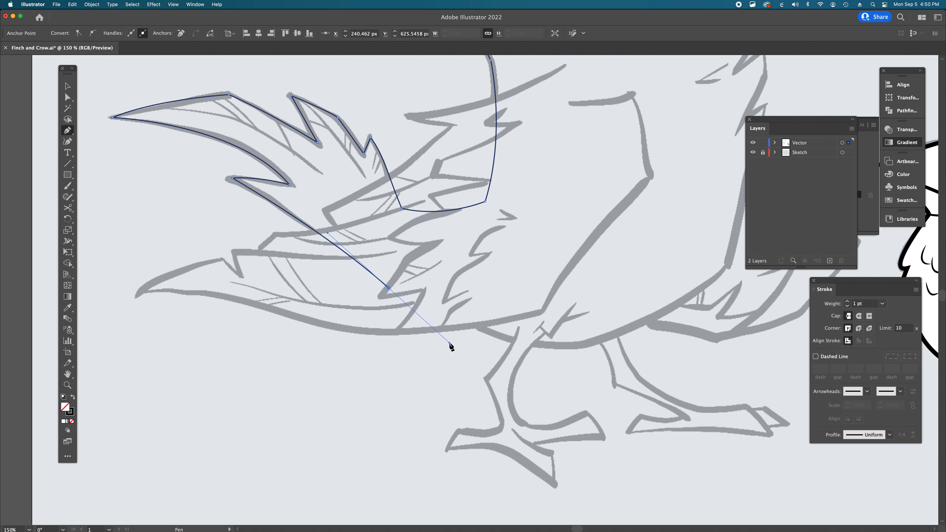
scroll(536, 338, right, 4)
click(537, 346)
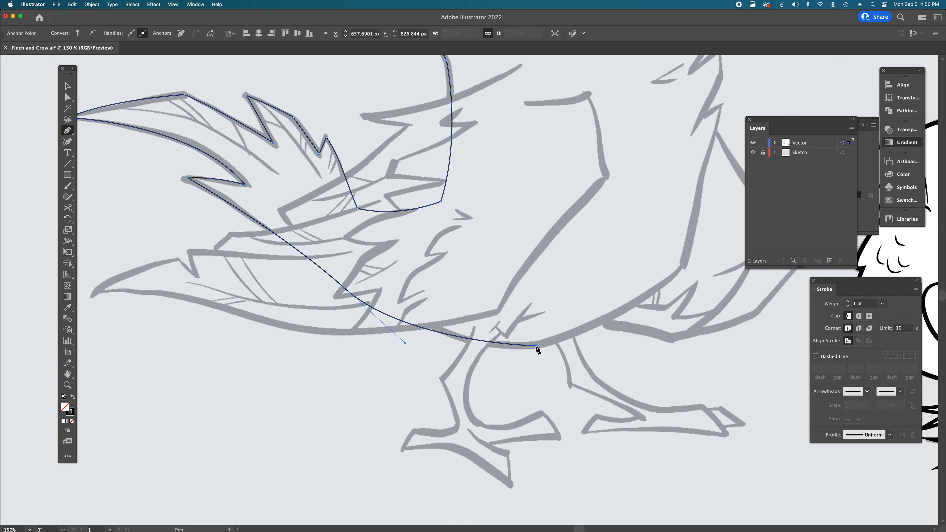
Step: Curve the outline along the lower belly up to the base of the chest, ending in a corner point
scroll(538, 349, right, 8)
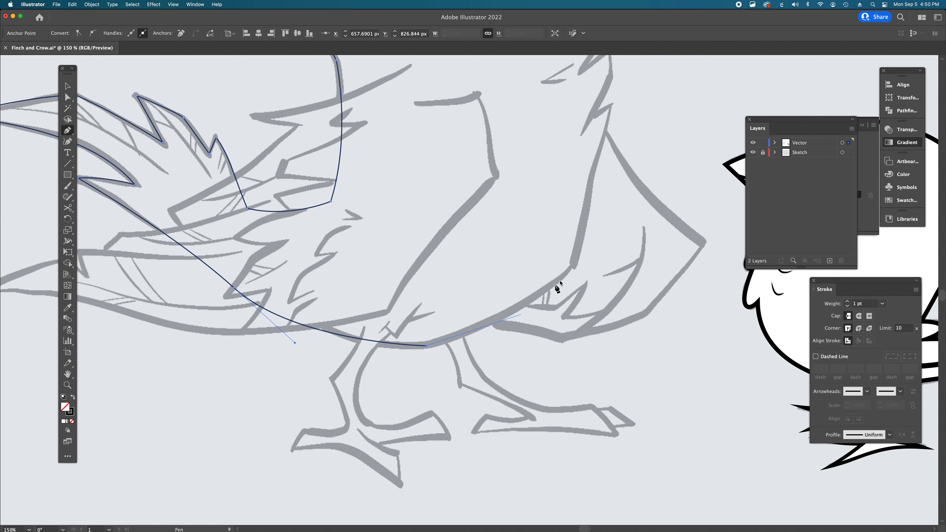
drag(573, 265, 608, 216)
scroll(609, 217, up, 4)
scroll(608, 217, right, 3)
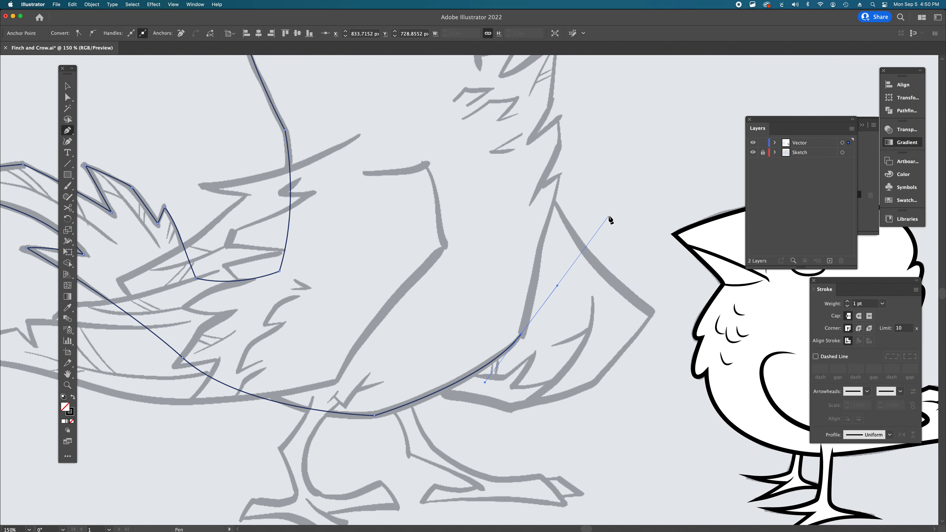
key(alt)
alt+click(517, 339)
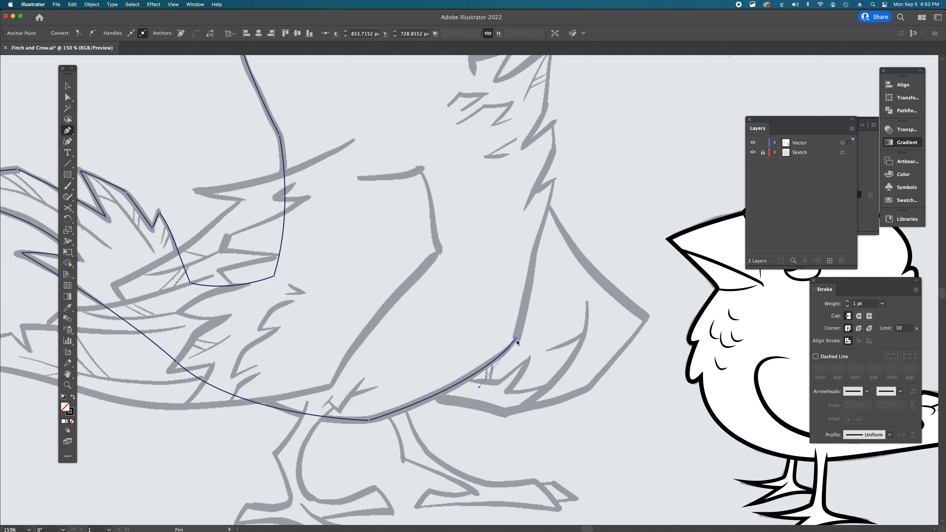
Step: Trace the outline up the chest and around its two lowest feather spikes, with corner points at the tips and notches
drag(535, 244, 540, 223)
drag(553, 182, 555, 167)
alt+click(553, 182)
click(536, 190)
click(555, 147)
drag(555, 145, 555, 145)
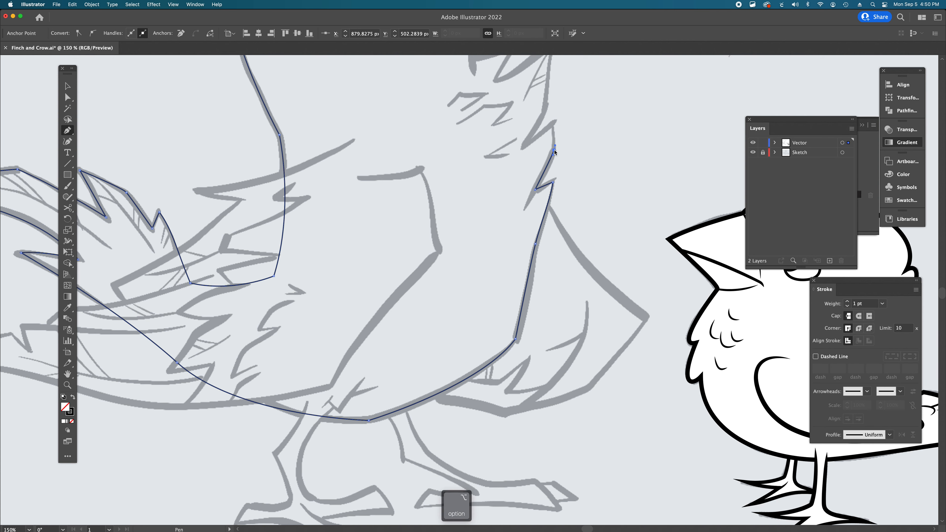
alt+click(554, 150)
click(554, 122)
click(527, 143)
Step: Extend the outline up the chest to the large feather's tip and pull a separate handle out of that anchor along the feather's upper edge
scroll(529, 146, up, 5)
scroll(528, 146, right, 3)
scroll(529, 147, up, 3)
scroll(529, 147, right, 1)
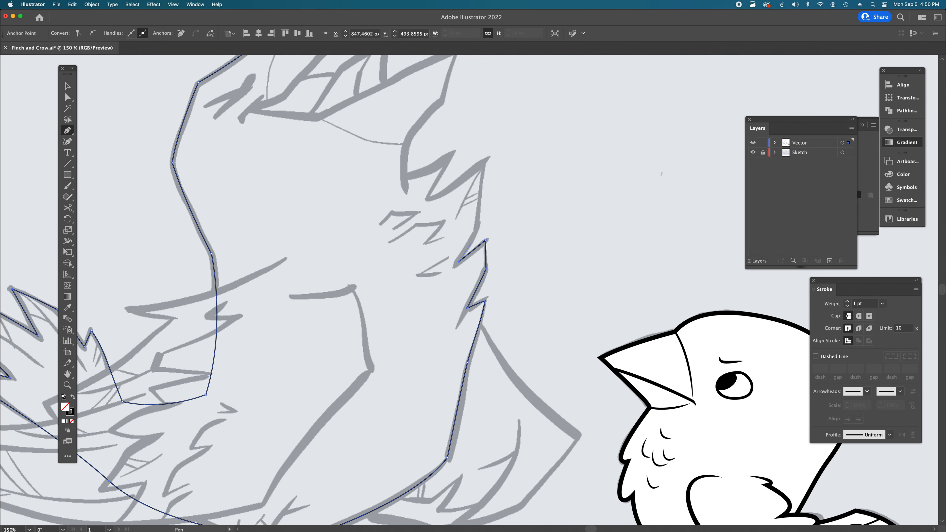
drag(475, 232, 480, 224)
click(486, 160)
scroll(470, 179, up, 2)
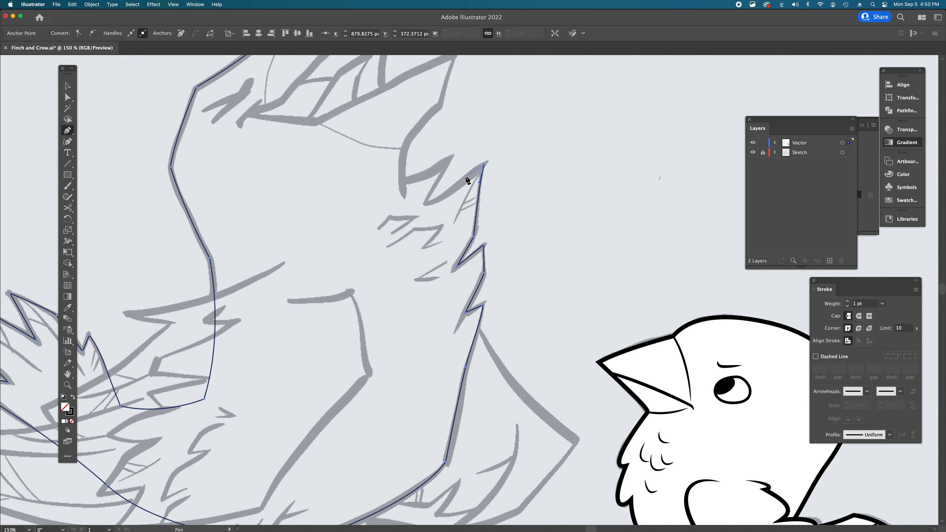
alt+drag(484, 174, 458, 184)
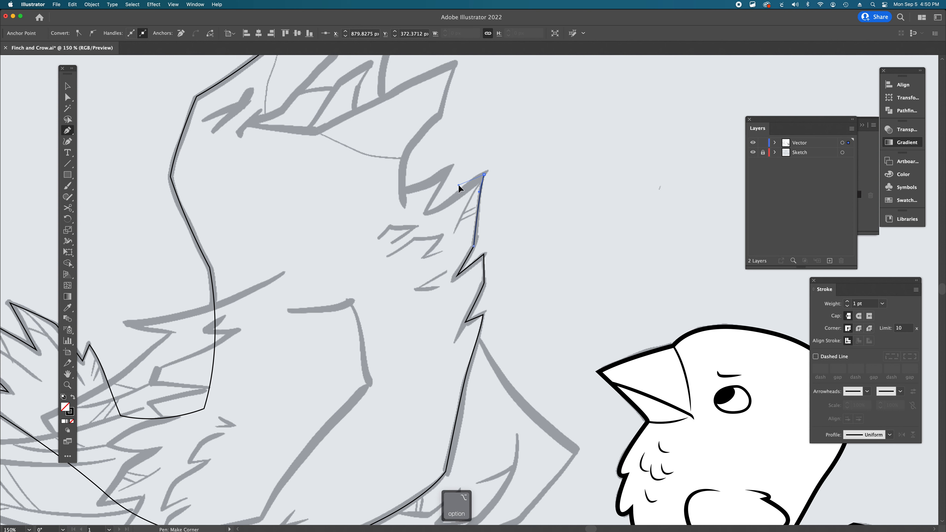
Step: Trace the outline into the notch, up to the topmost neck feather's tip and back in to the throat, with corner points at the inner bends
click(425, 212)
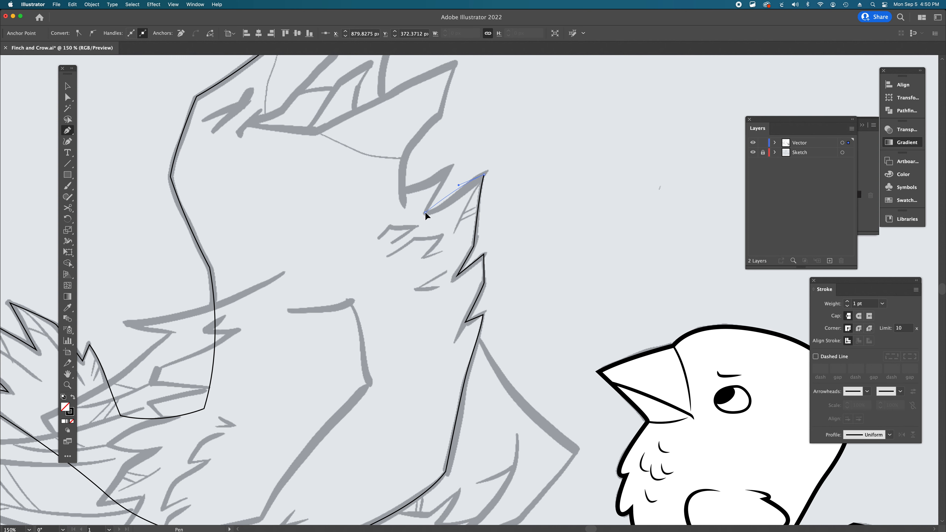
drag(396, 218, 396, 218)
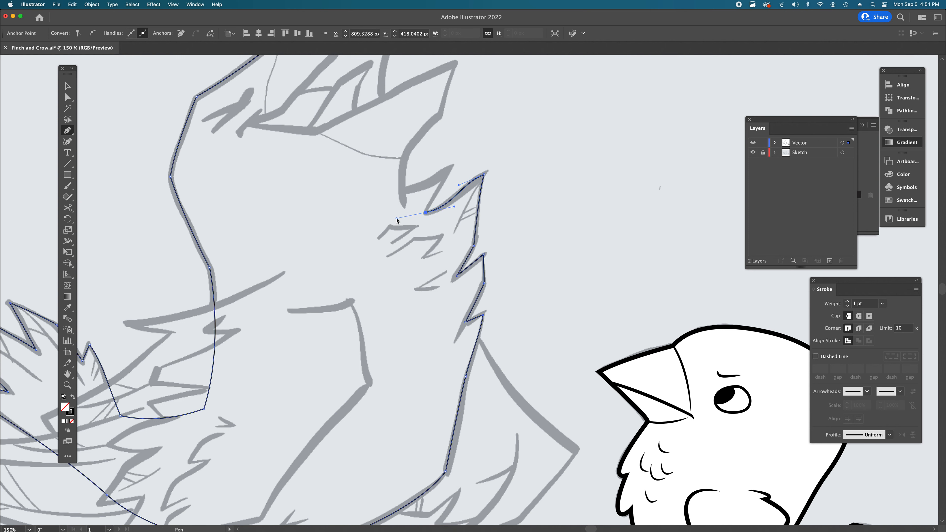
alt+click(426, 213)
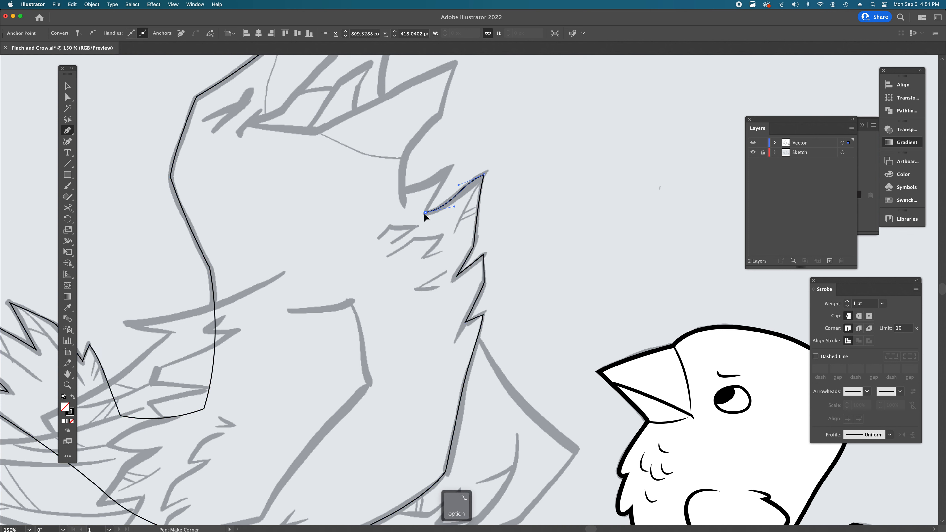
click(450, 168)
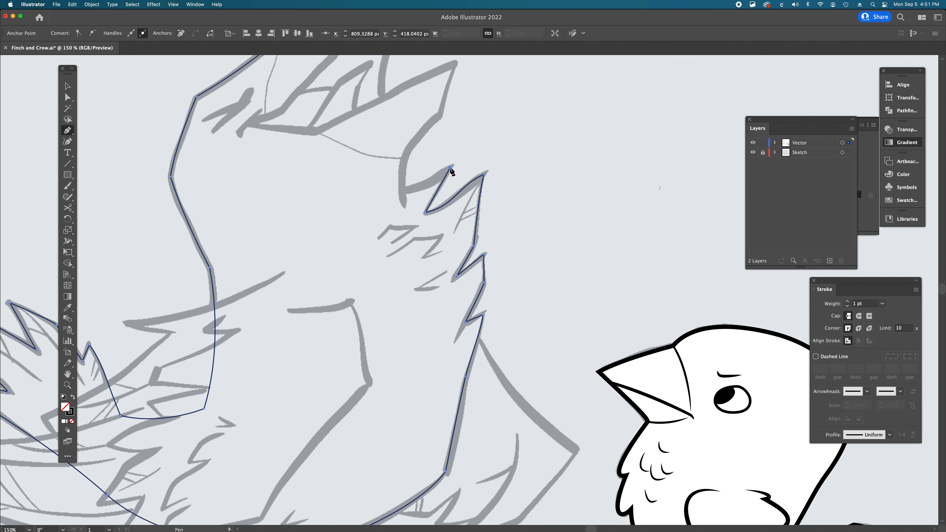
mouse_move(403, 189)
mouse_down()
mouse_move(386, 190)
mouse_move(399, 171)
mouse_up()
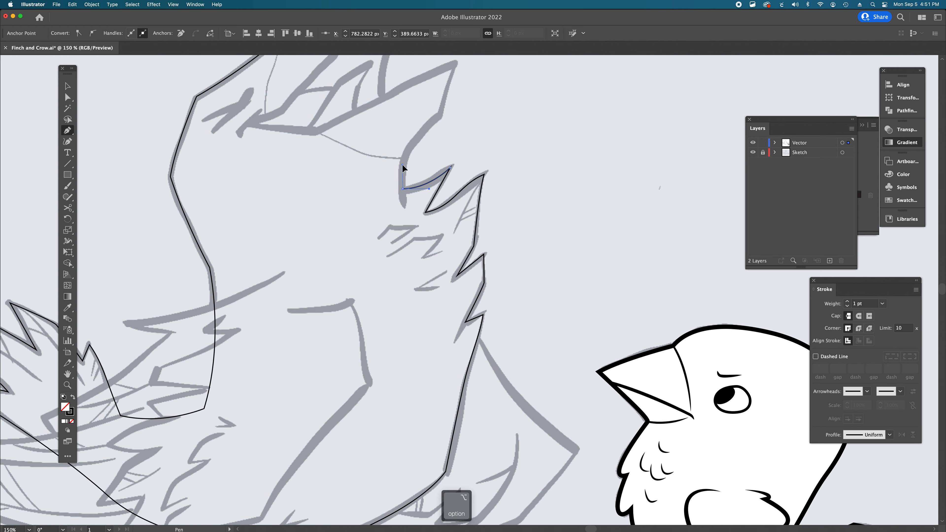
Step: Curve the outline up the throat to a corner point at the lower beak's base, and continue it to the lower beak's tip
scroll(403, 164, up, 5)
scroll(402, 165, left, 5)
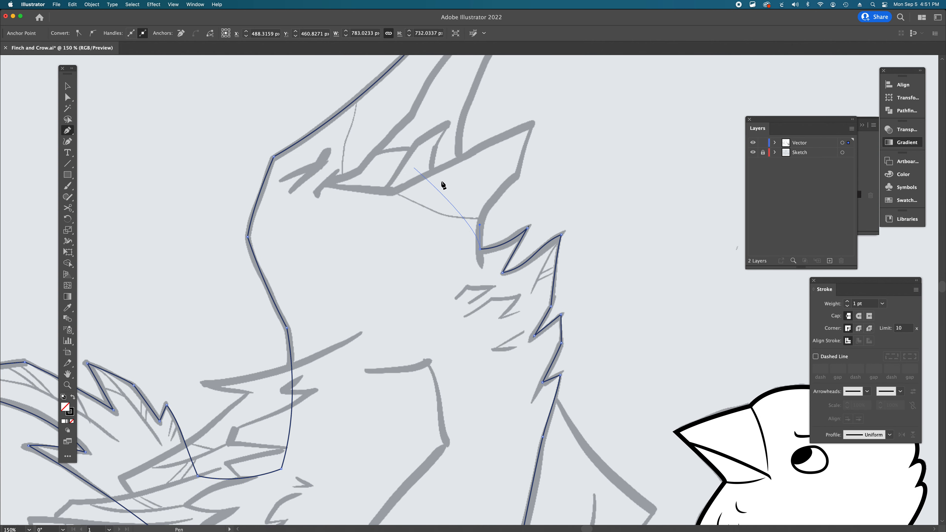
drag(514, 176, 550, 152)
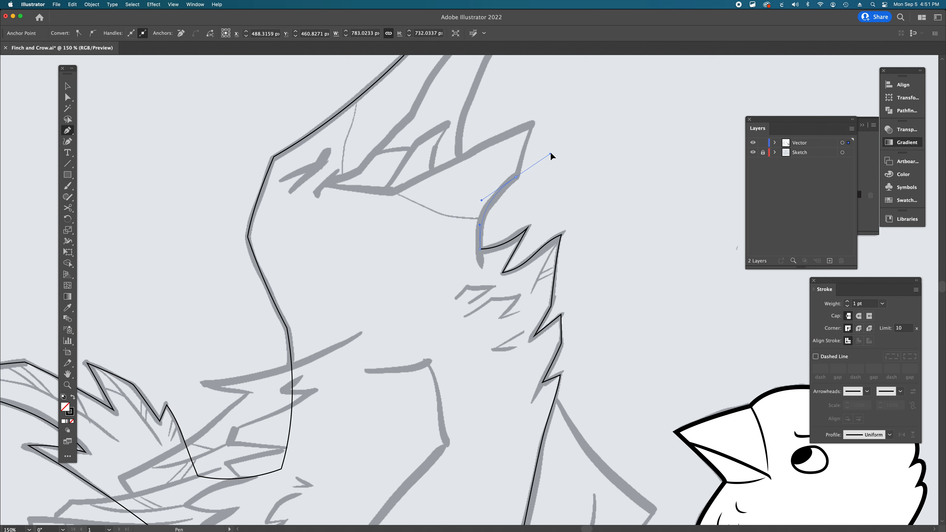
alt+click(517, 178)
click(533, 124)
Step: Trace the lower beak's upper edge back to where it meets the upper beak, ending in a corner point
scroll(533, 127, up, 5)
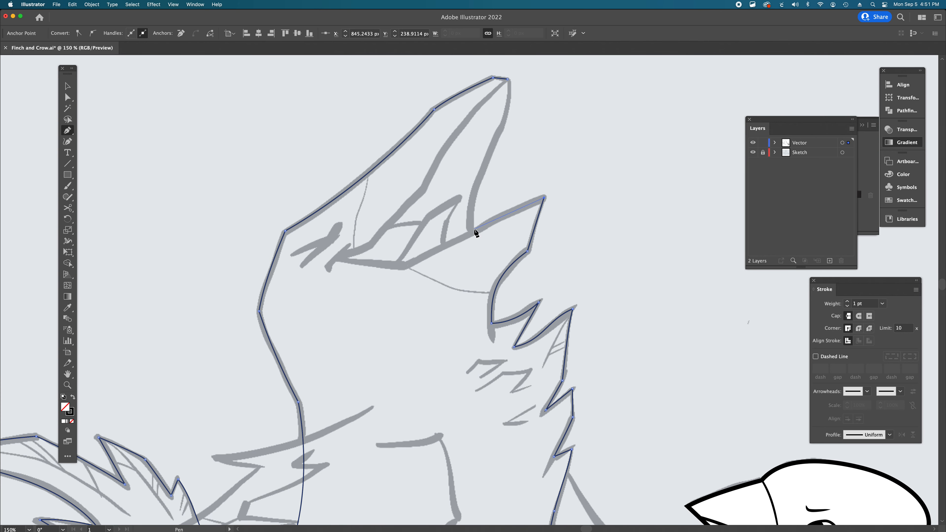
click(469, 234)
drag(440, 253, 438, 252)
key(alt)
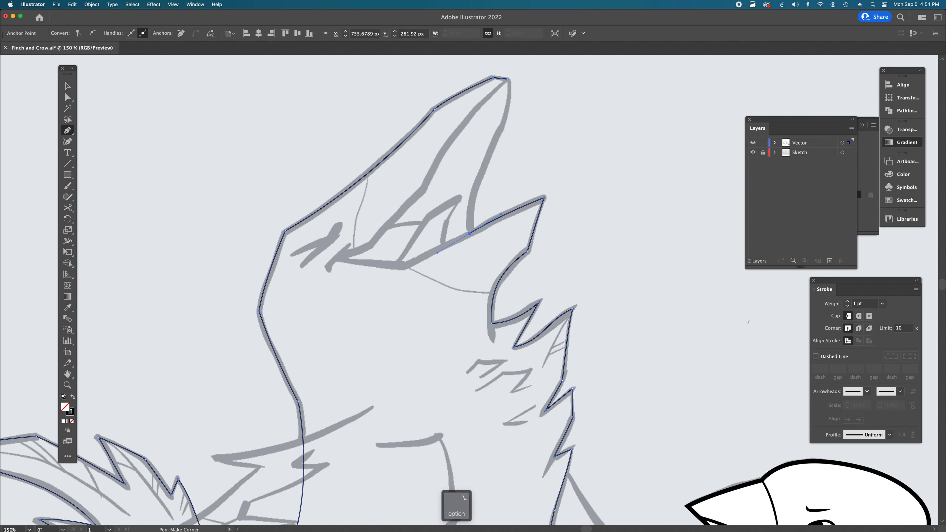
alt+click(469, 234)
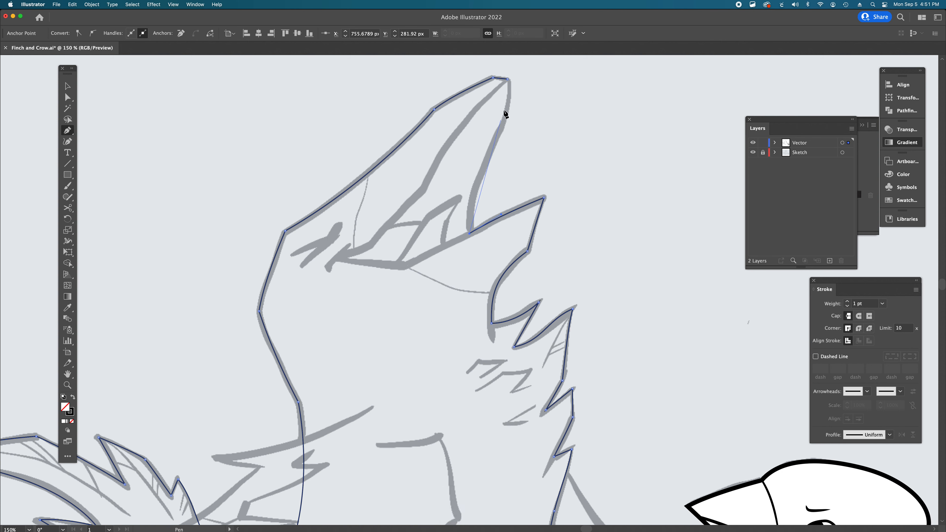
super+click(484, 168)
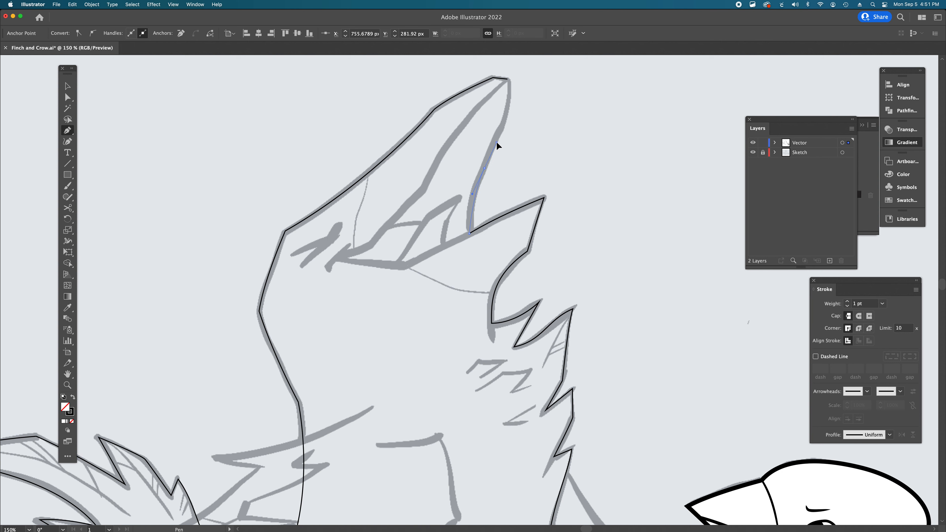
key(super+z)
key(super+z)
Step: Curve the outline up the upper beak's inner edge and close the path at the beak tip
drag(501, 131, 510, 95)
click(507, 79)
Step: Reshape the closed outline's underside by adjusting the handle and position of the anchor in the wing area, and deselect the path
scroll(602, 171, down, 3)
alt+super+click(449, 338)
alt+super+click(449, 338)
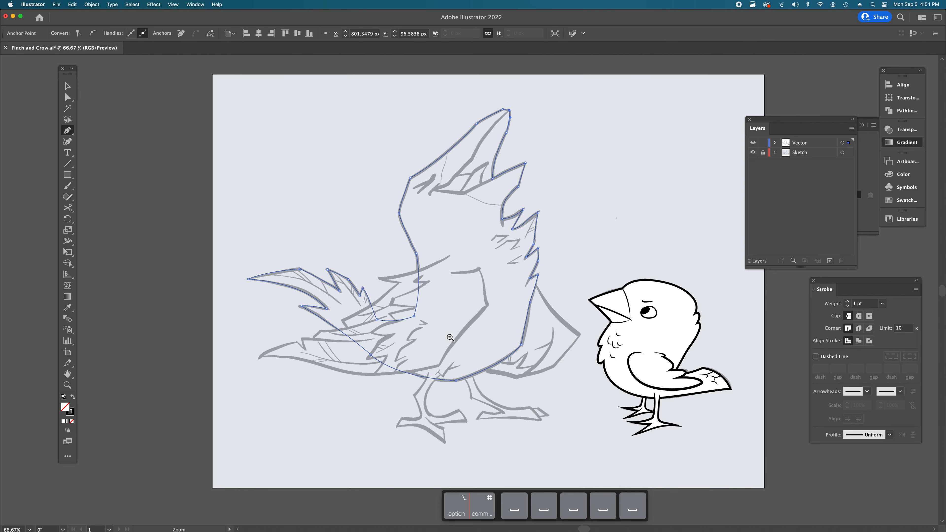
alt+super+click(450, 337)
key(a)
key(v)
super+click(474, 285)
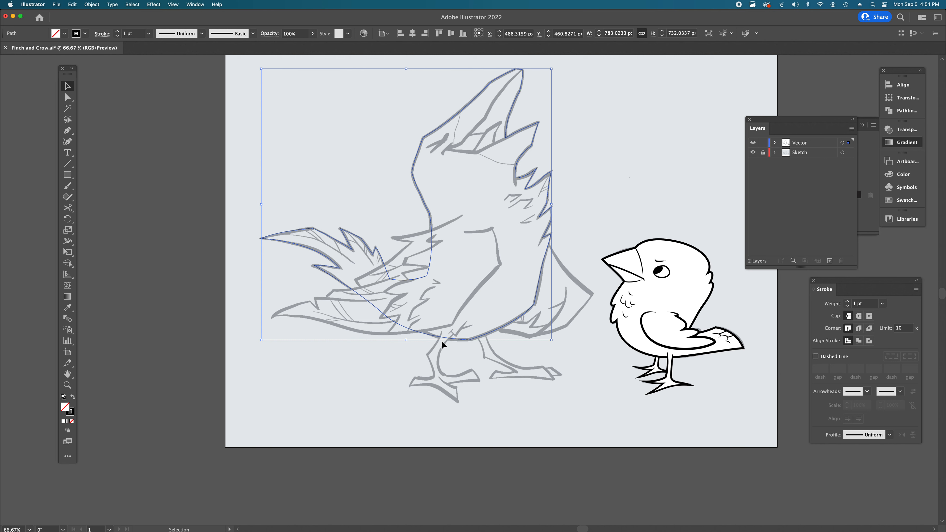
key(a)
click(384, 315)
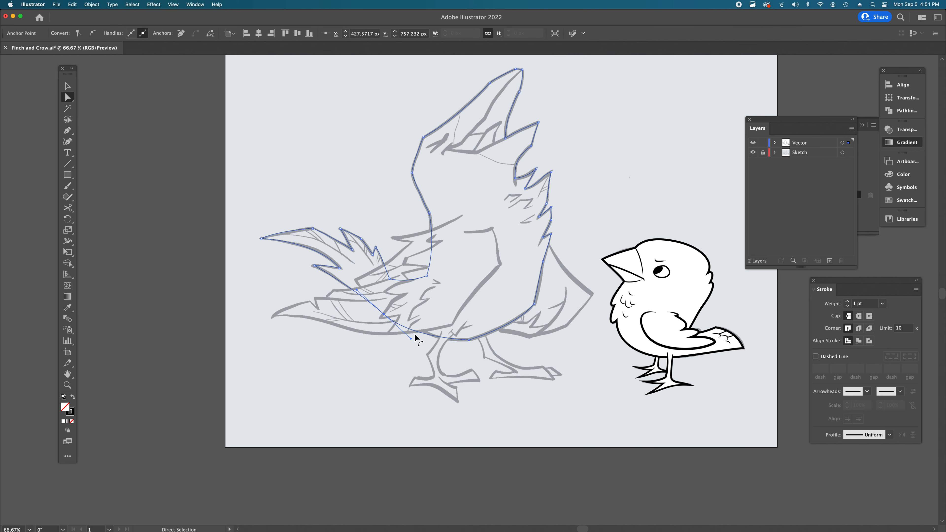
drag(410, 339, 423, 341)
drag(385, 316, 391, 316)
click(194, 276)
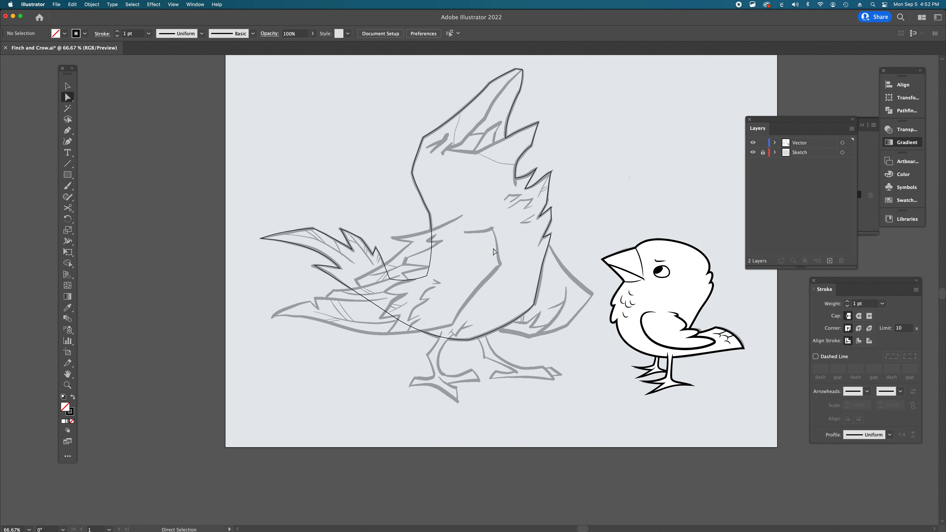
scroll(488, 257, down, 1)
scroll(488, 256, left, 1)
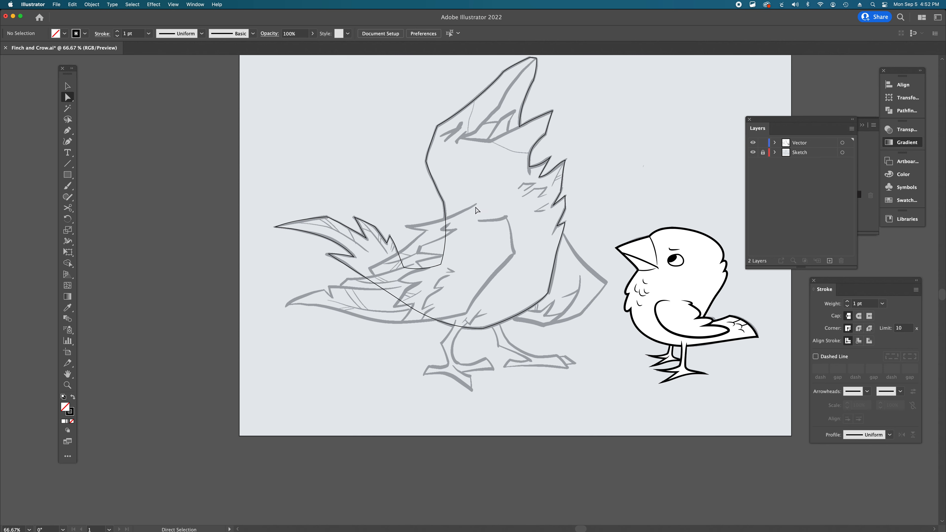
Step: Start a Pen path at the near wing's upper shoulder line and curve it back to the first feather tip, ending in a corner point
key(super+equal)
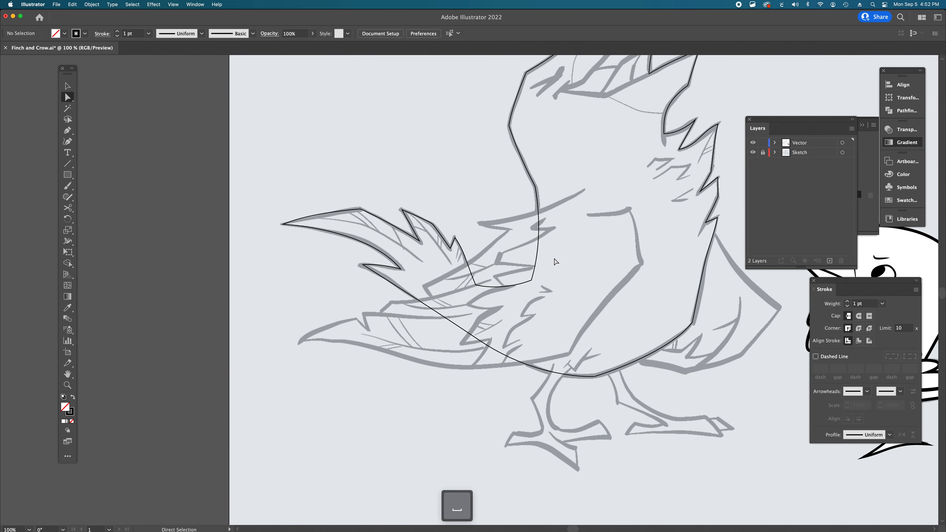
scroll(553, 262, right, 2)
key(p)
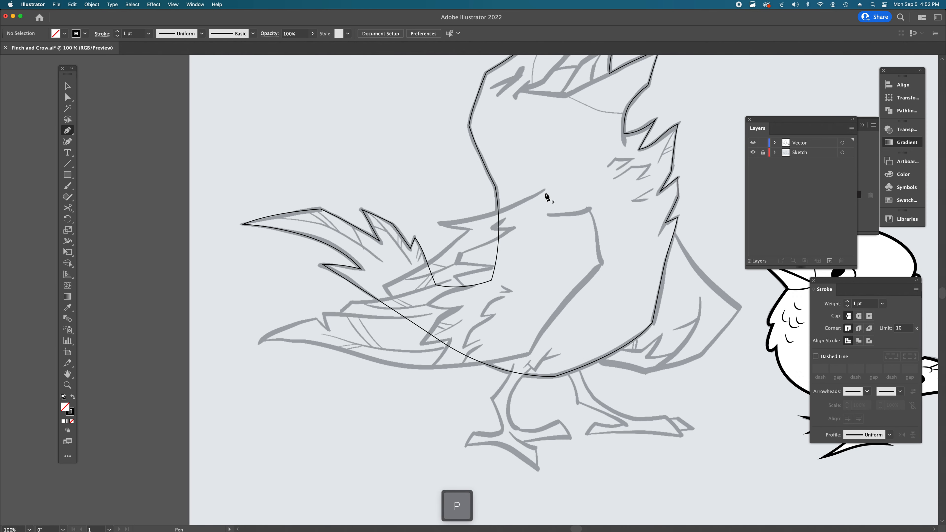
scroll(550, 220, right, 4)
scroll(549, 219, right, 2)
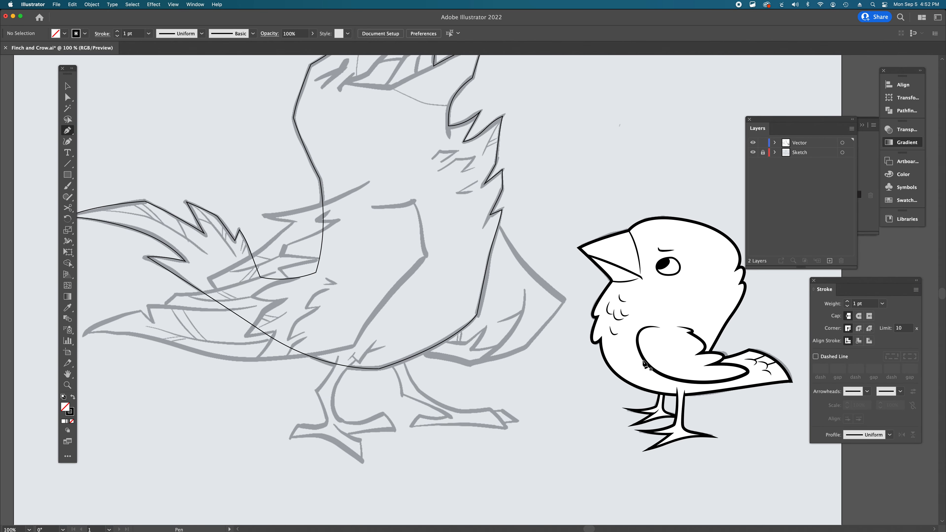
scroll(551, 280, left, 3)
scroll(551, 280, left, 3)
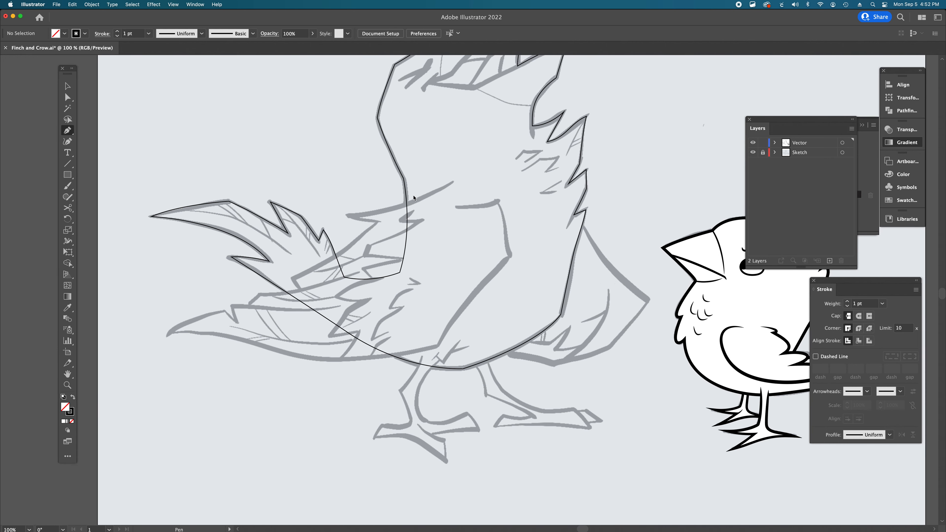
scroll(413, 198, left, 2)
click(475, 182)
scroll(423, 220, left, 3)
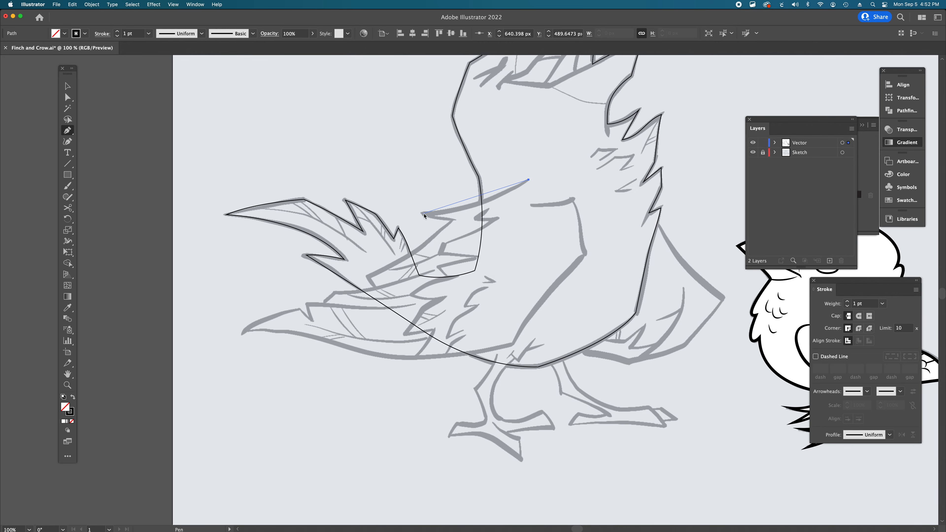
drag(425, 213, 368, 215)
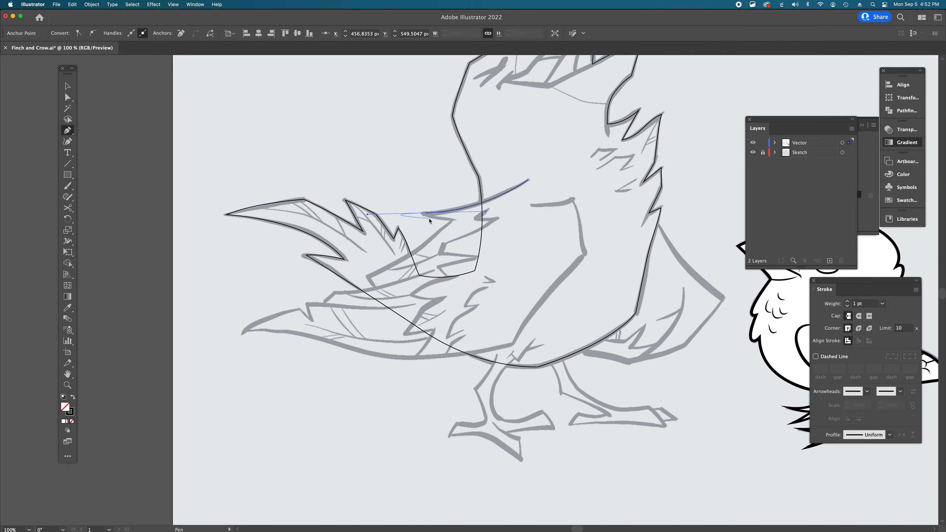
key(alt)
alt+click(427, 214)
key(alt)
Step: Continue the wing outline along the sketched feather edge through the first notch and the small steps below it, using corner points
drag(454, 220, 336, 280)
alt+click(367, 277)
click(376, 289)
drag(336, 292, 323, 290)
alt+click(335, 292)
click(323, 304)
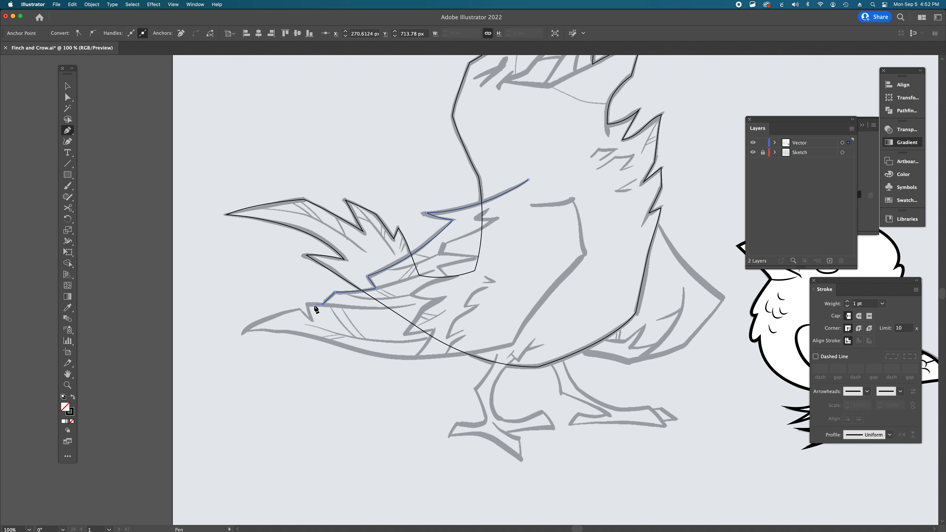
Step: Trace the small pointed notch above the lowest wing feather with corner points
drag(303, 304, 314, 327)
alt+click(307, 305)
alt+click(311, 321)
click(301, 310)
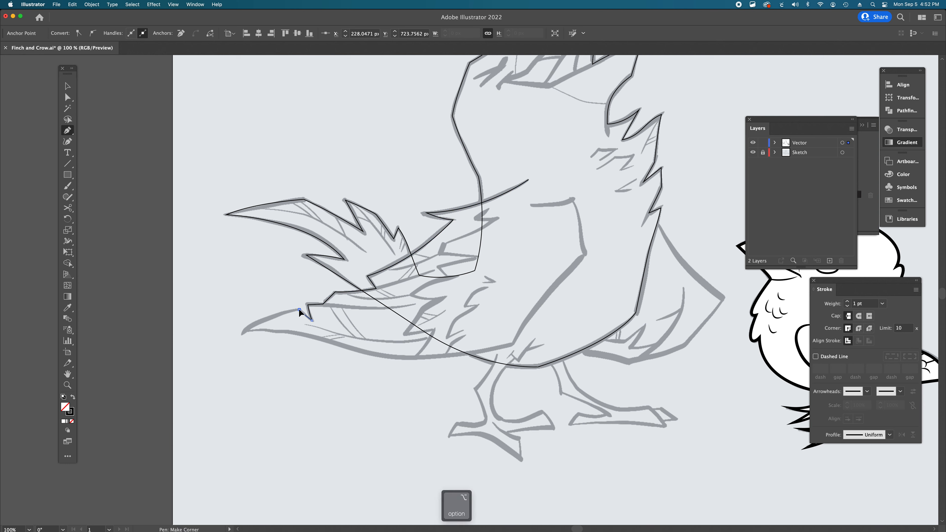
Step: Extend the outline to the lowest feather's tip and pull out a handle from it along the wing's underside
click(242, 332)
mouse_move(245, 334)
mouse_down()
mouse_move(213, 353)
mouse_move(238, 340)
mouse_up()
key(super+z)
key(alt)
drag(294, 332, 295, 331)
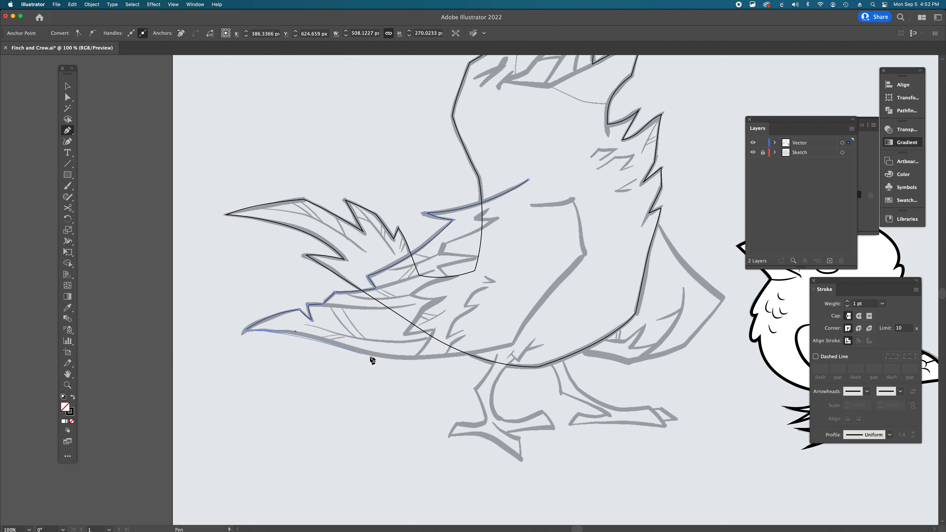
Step: Curve the outline along the wing's underside to a corner point just above the near leg
drag(370, 354, 399, 365)
click(511, 346)
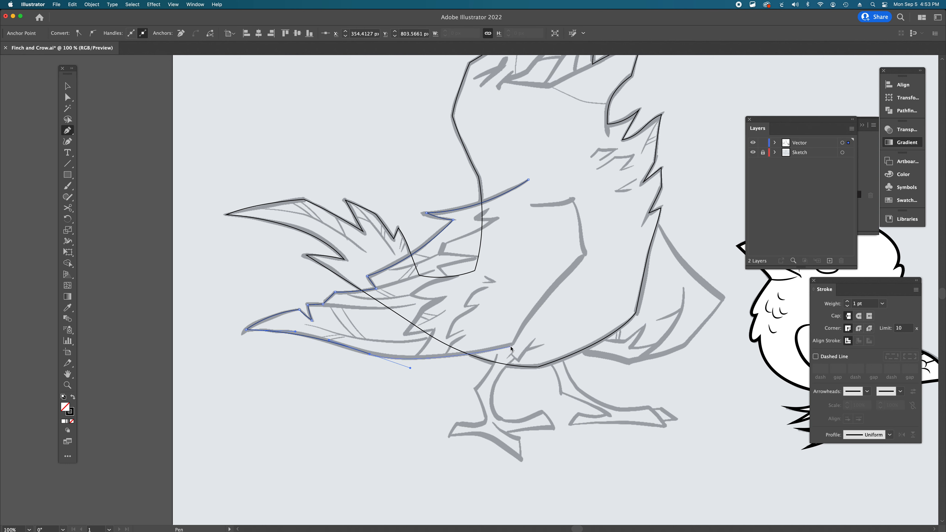
drag(513, 345, 524, 345)
alt+click(514, 344)
Step: Trace the wing's front edge up to the shoulder and along the short inner line, leaving the path open
drag(584, 255, 573, 201)
click(553, 204)
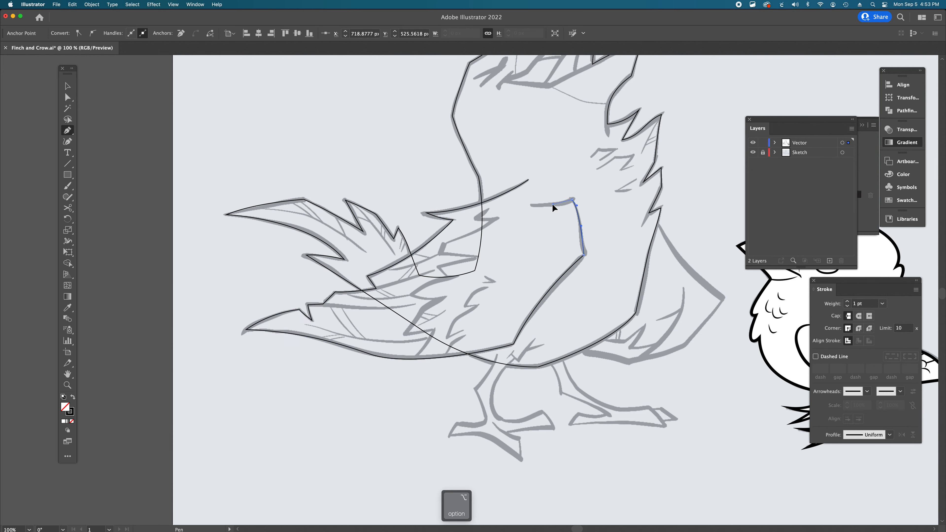
click(530, 206)
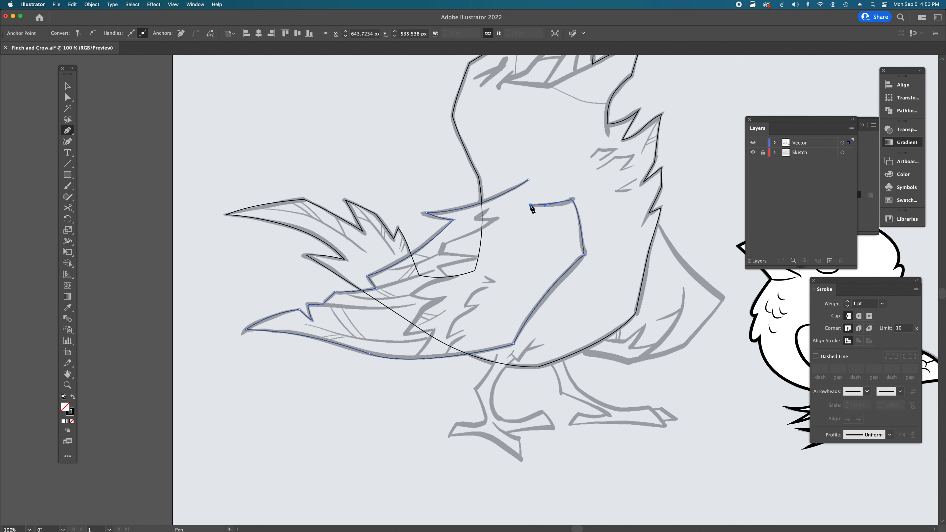
key(a)
key(v)
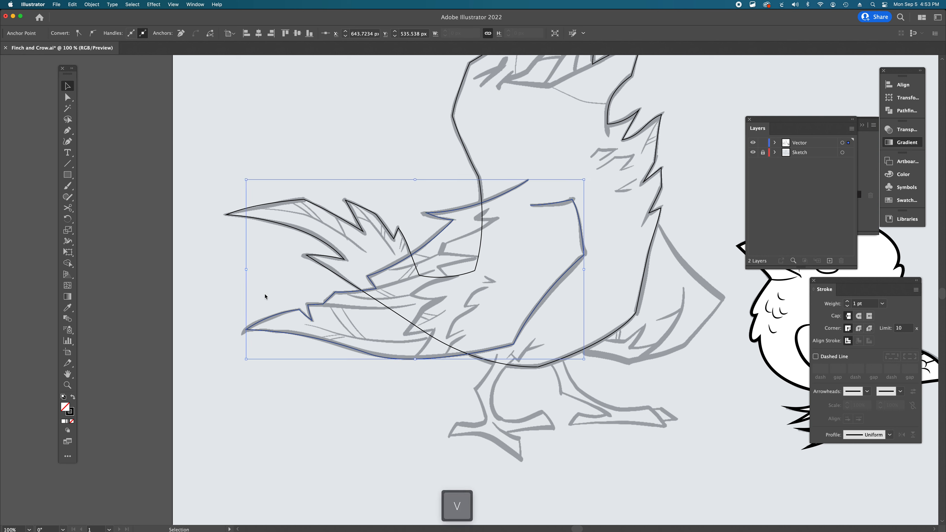
click(266, 285)
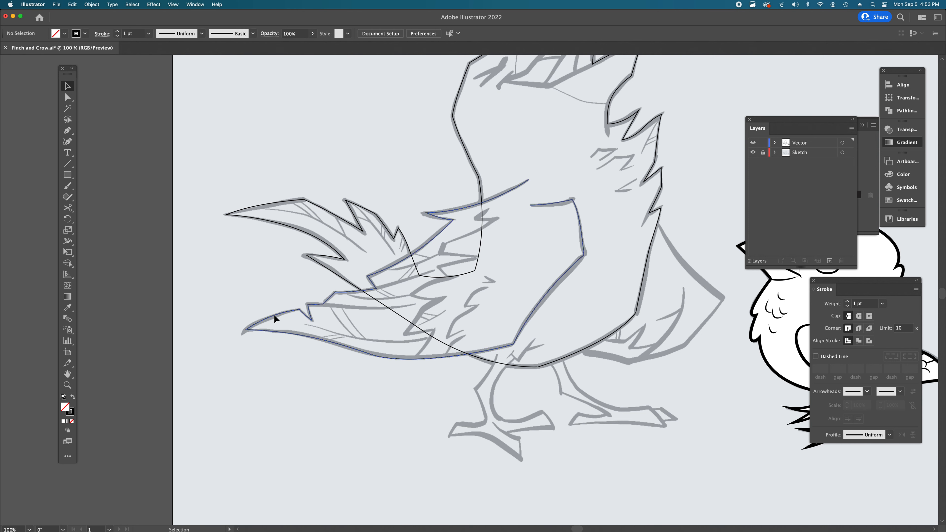
click(275, 316)
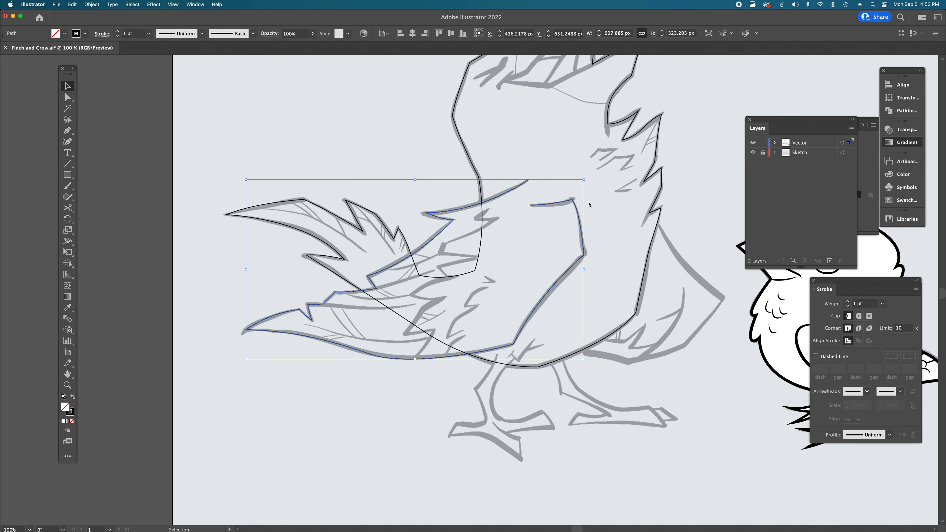
Step: Start a new Pen path for the far wing just inside the chest outline and curve it down to the wing's outer corner
scroll(647, 184, right, 5)
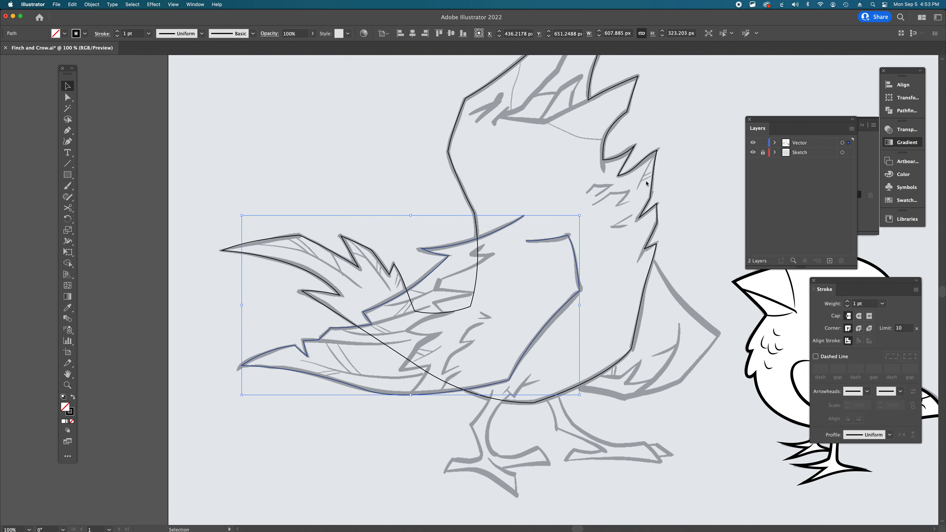
scroll(647, 183, right, 4)
key(p)
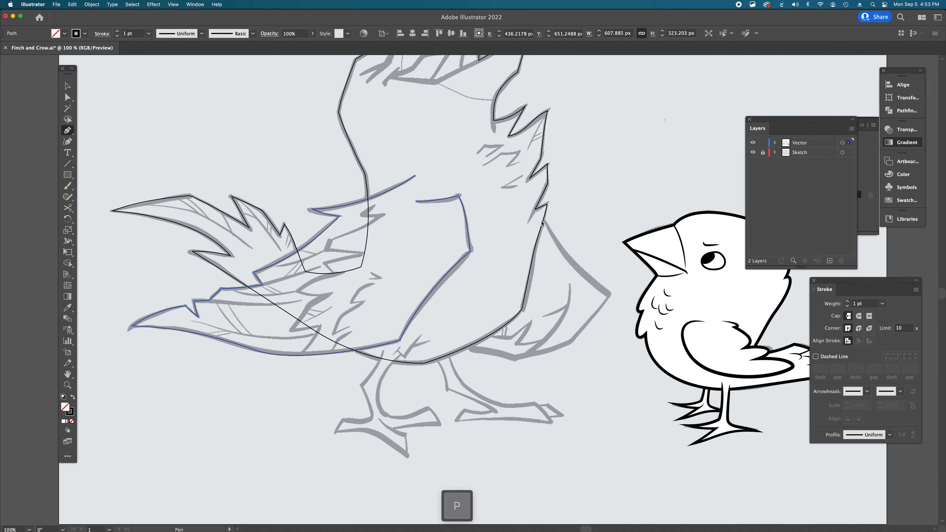
drag(540, 217, 543, 223)
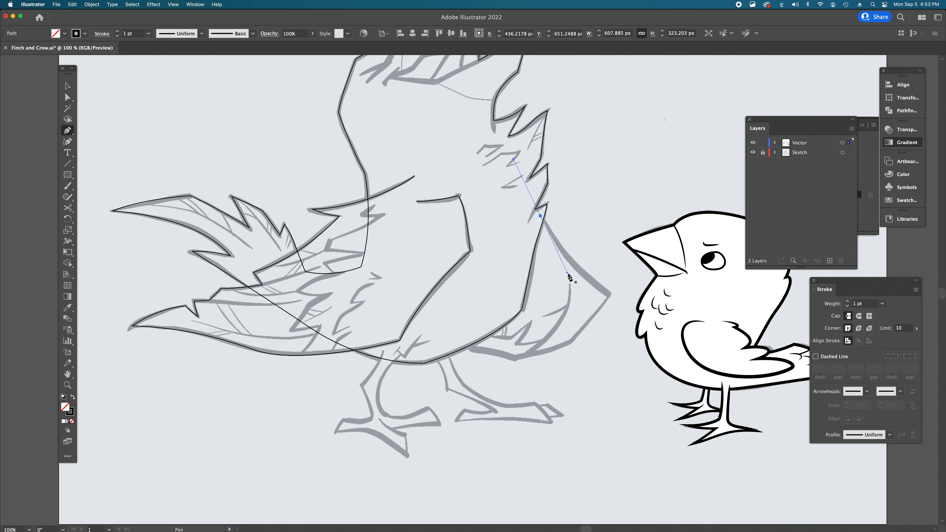
key(super+z)
drag(539, 215, 560, 260)
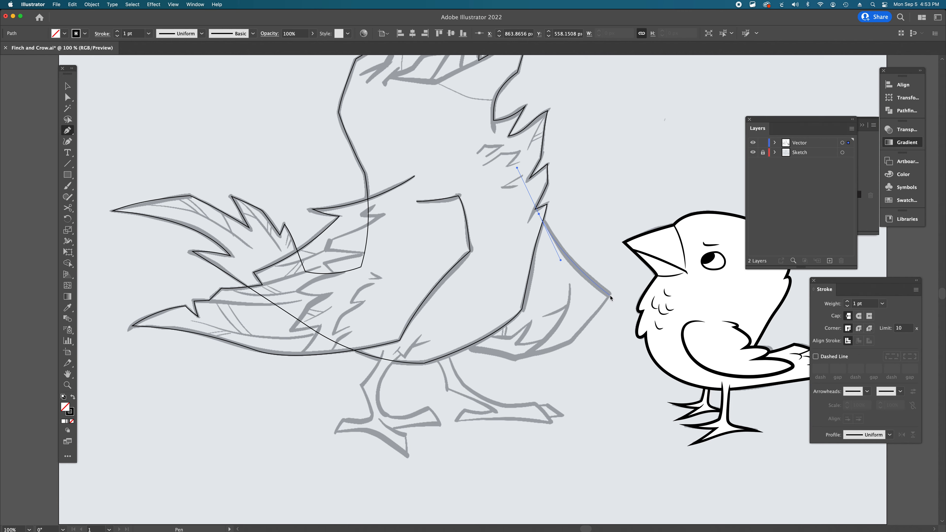
scroll(610, 299, up, 3)
scroll(610, 298, down, 3)
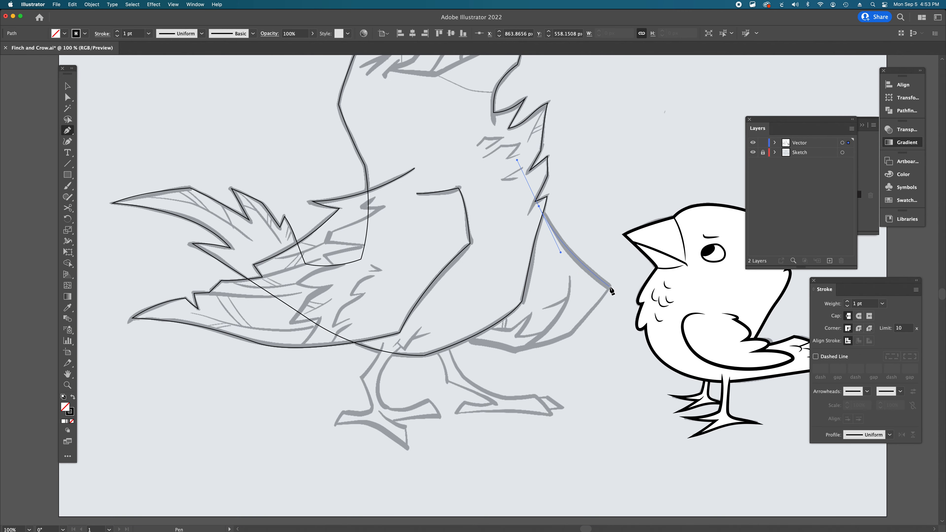
click(610, 288)
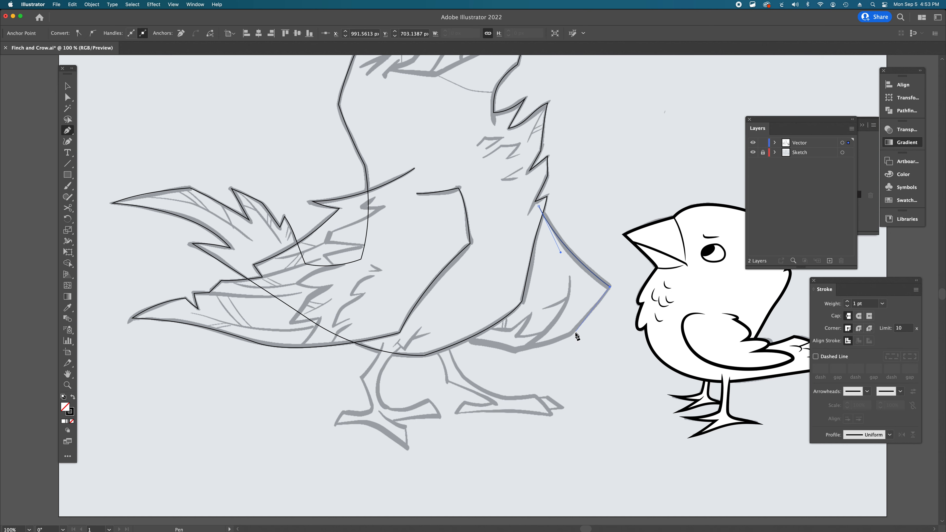
Step: Trace the far wing's lower edge back under the belly, close the path with a straight edge across the body, and deselect it
drag(554, 349, 540, 346)
key(alt)
click(516, 351)
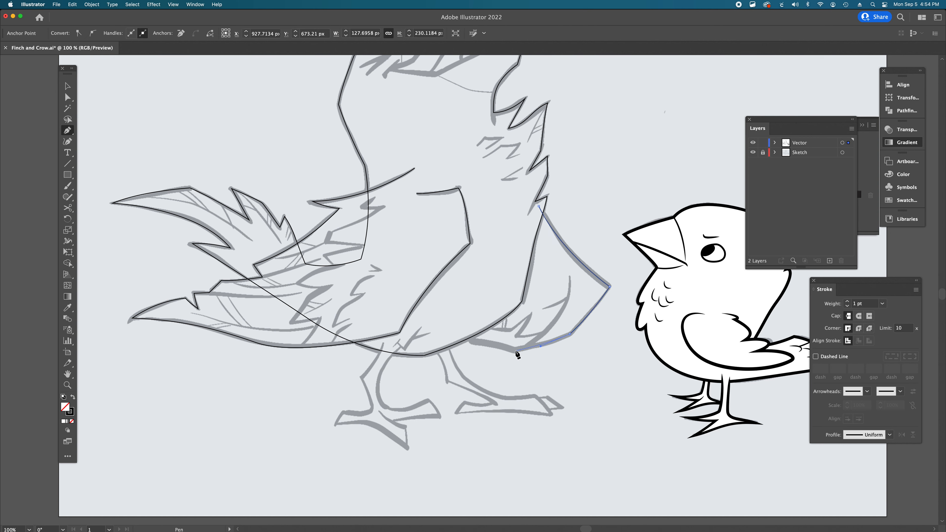
mouse_move(458, 339)
mouse_down()
mouse_move(433, 338)
mouse_move(459, 335)
mouse_up()
key(super+z)
key(super+z)
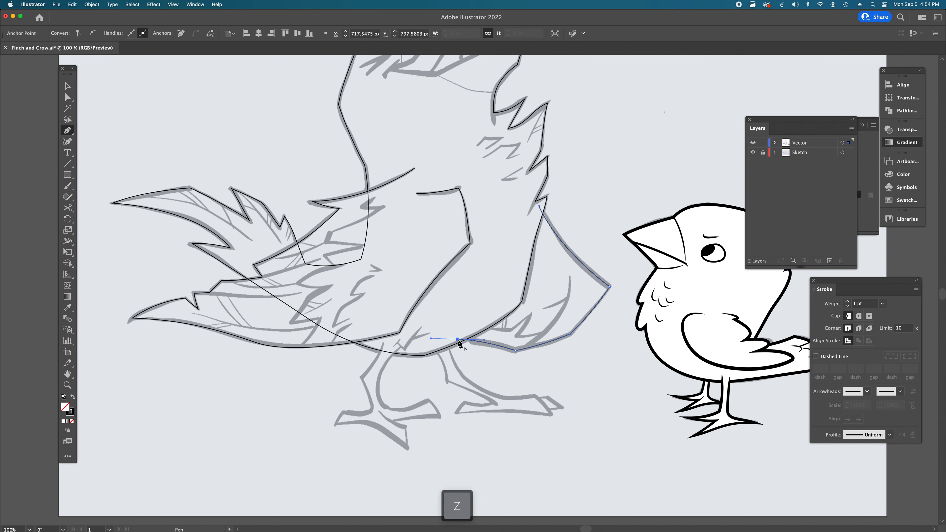
click(539, 207)
key(v)
key(v)
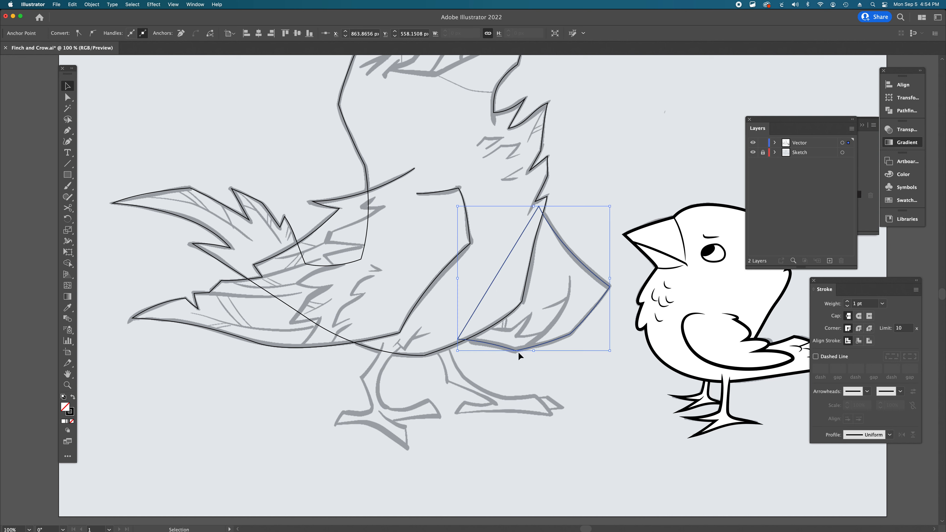
click(599, 260)
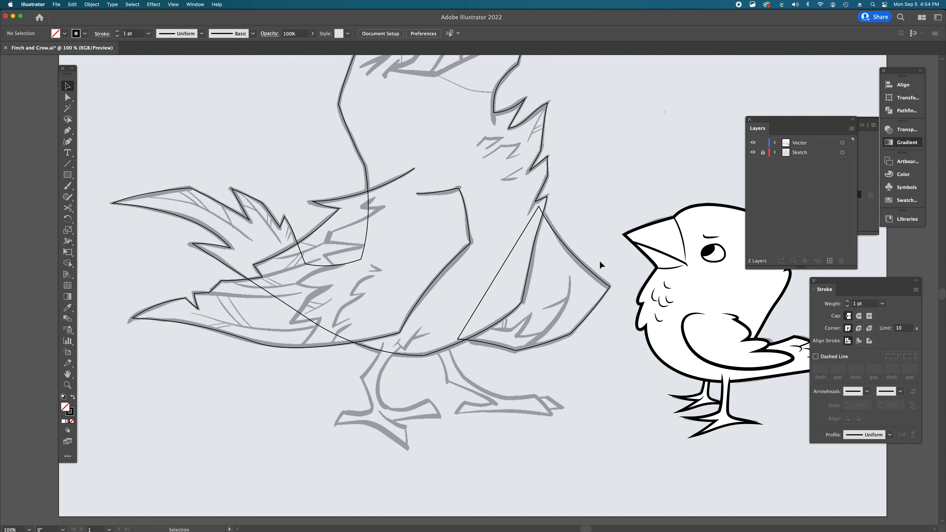
Step: Examine the near wing, body and far wing paths by selecting each in turn and checking how they overlap
scroll(600, 260, left, 3)
scroll(599, 261, up, 2)
scroll(599, 260, left, 2)
scroll(600, 260, up, 1)
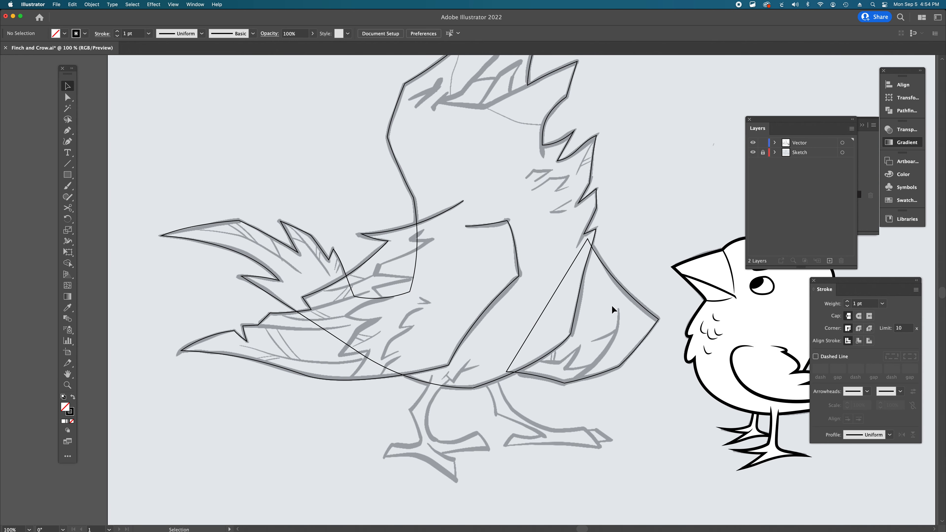
click(515, 267)
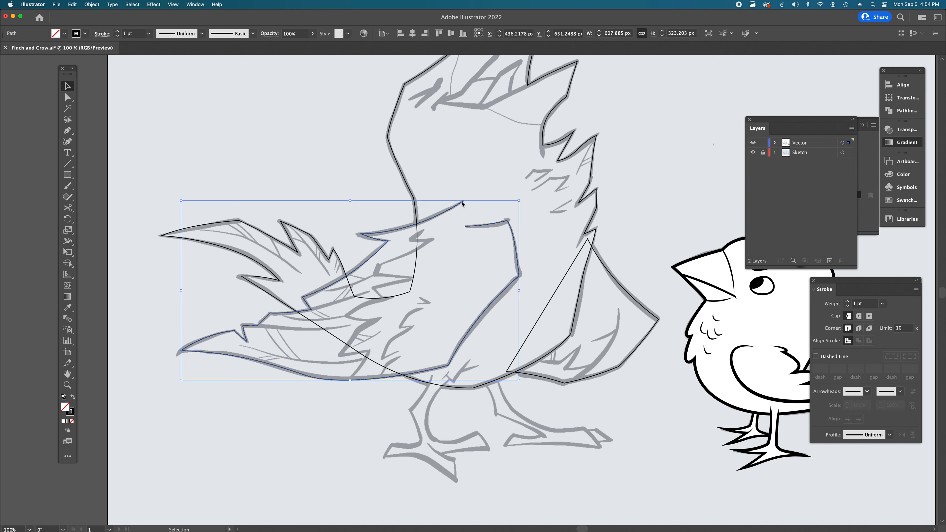
click(412, 205)
scroll(514, 220, up, 1)
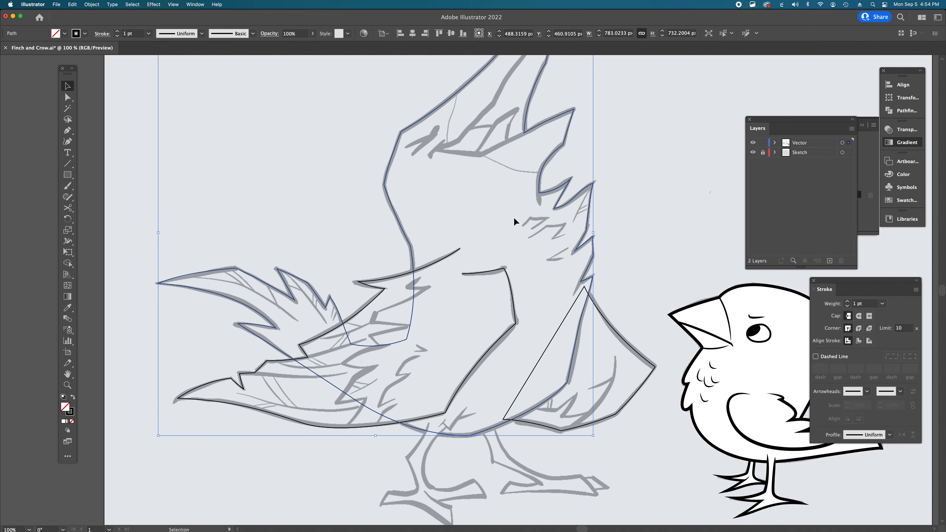
scroll(514, 219, right, 2)
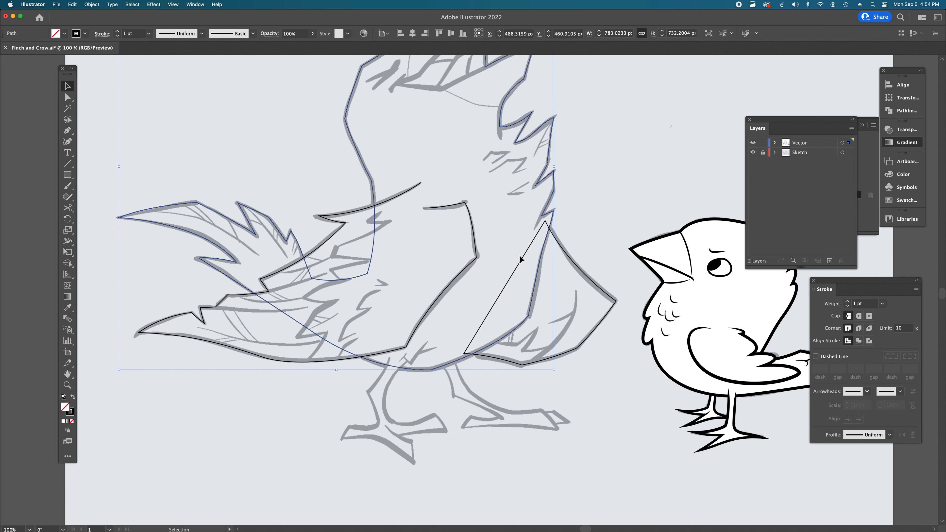
scroll(594, 193, left, 1)
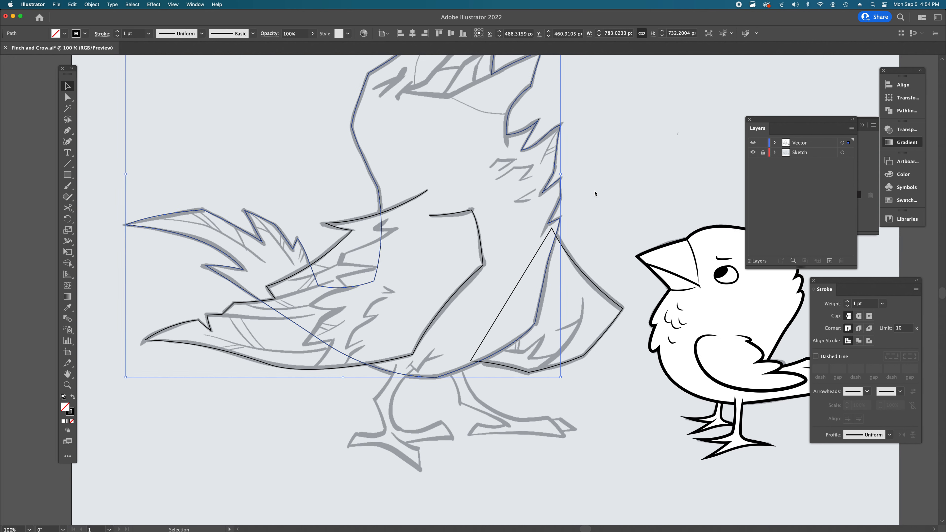
click(520, 277)
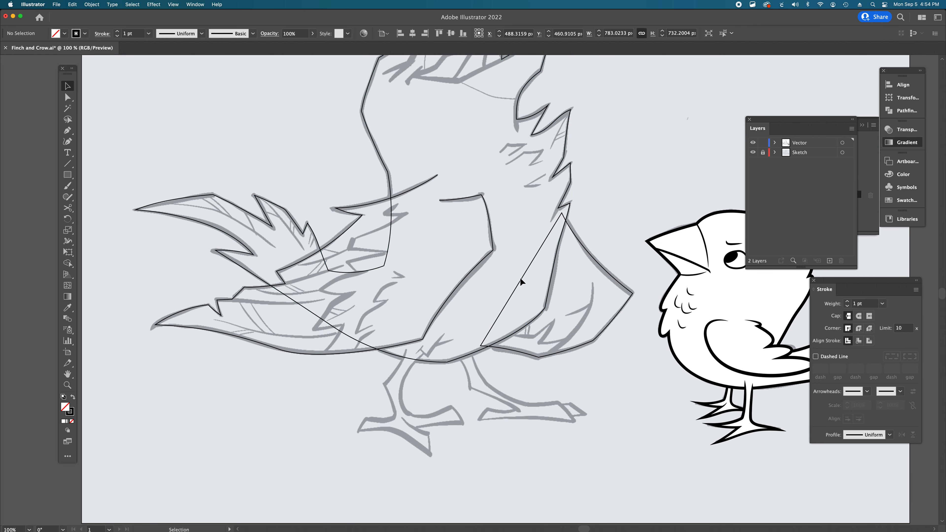
click(521, 278)
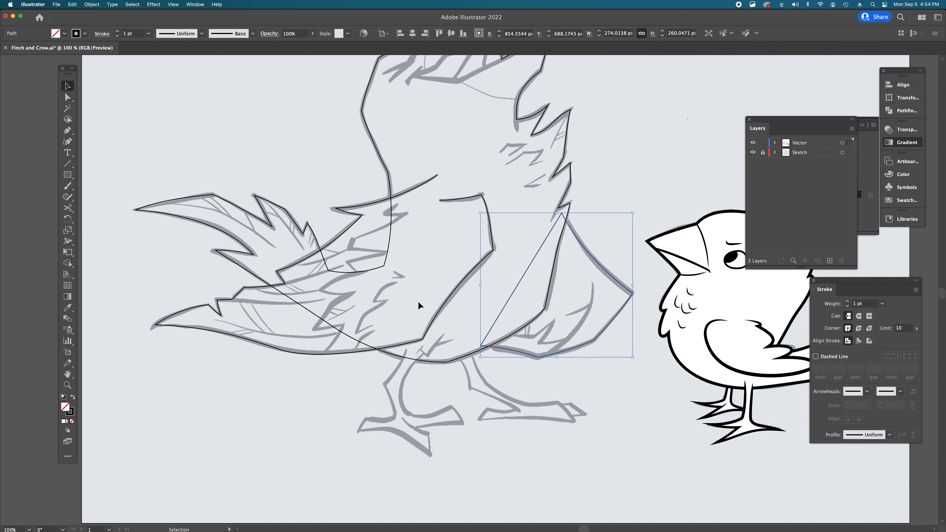
scroll(363, 257, up, 3)
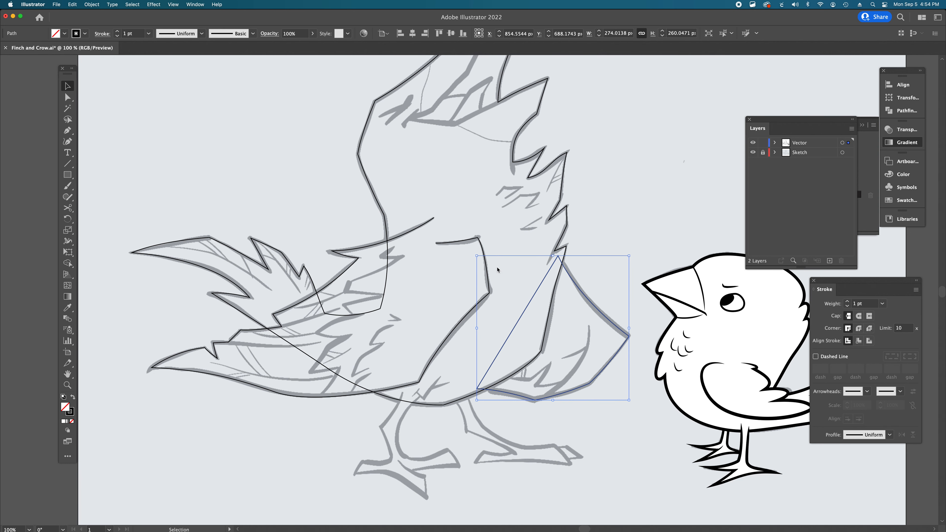
scroll(497, 269, down, 5)
scroll(497, 269, right, 5)
click(516, 351)
Step: Start a Pen path for the near leg inside the belly and trace its rear edge down past the joint to the back toe's tip
scroll(302, 340, down, 3)
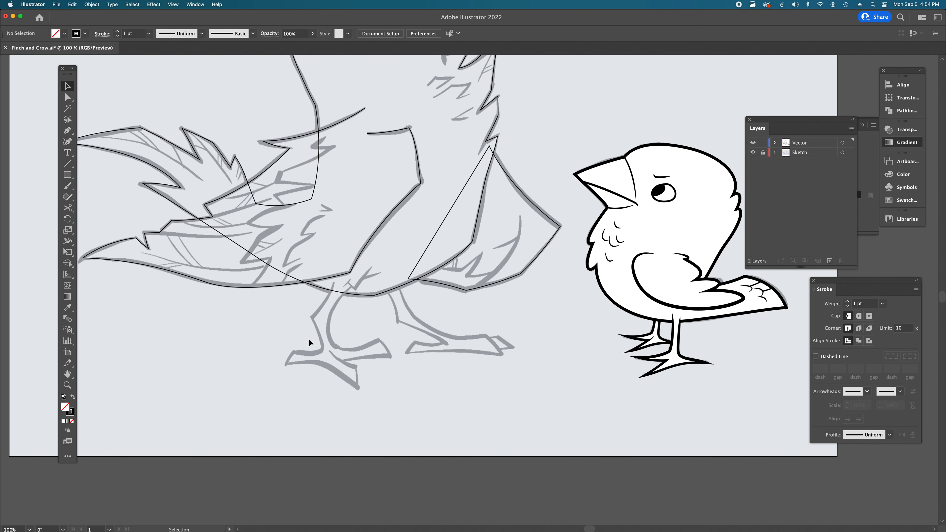
super+click(363, 322)
key(p)
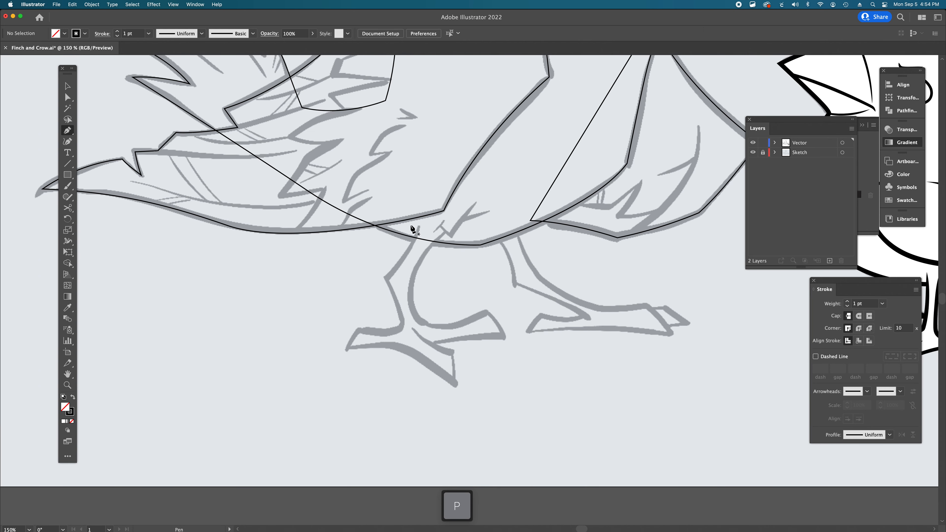
drag(419, 227, 414, 250)
click(386, 279)
drag(401, 324, 344, 360)
click(359, 329)
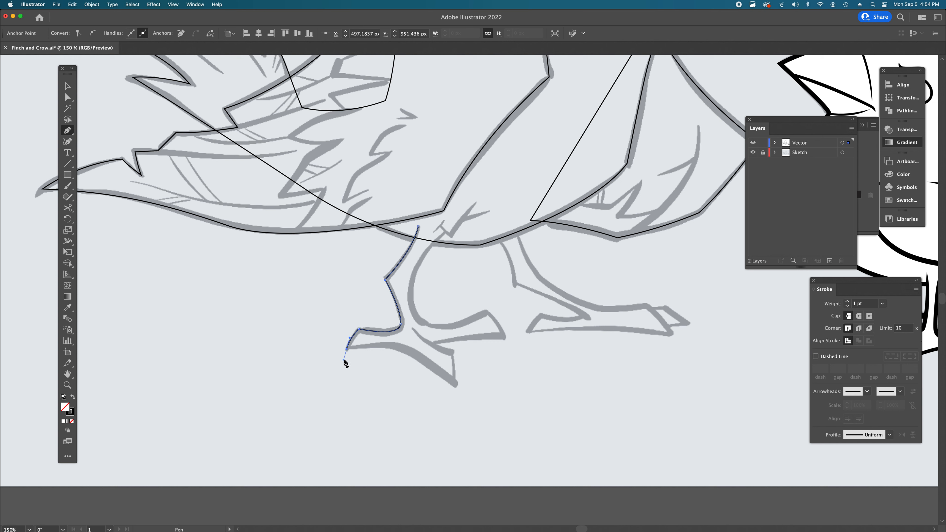
alt+click(347, 349)
Step: Continue the near foot's outline along its underside, around the pointed middle toe and up around the front toe
drag(400, 347, 422, 354)
click(455, 383)
click(453, 353)
drag(430, 344, 472, 305)
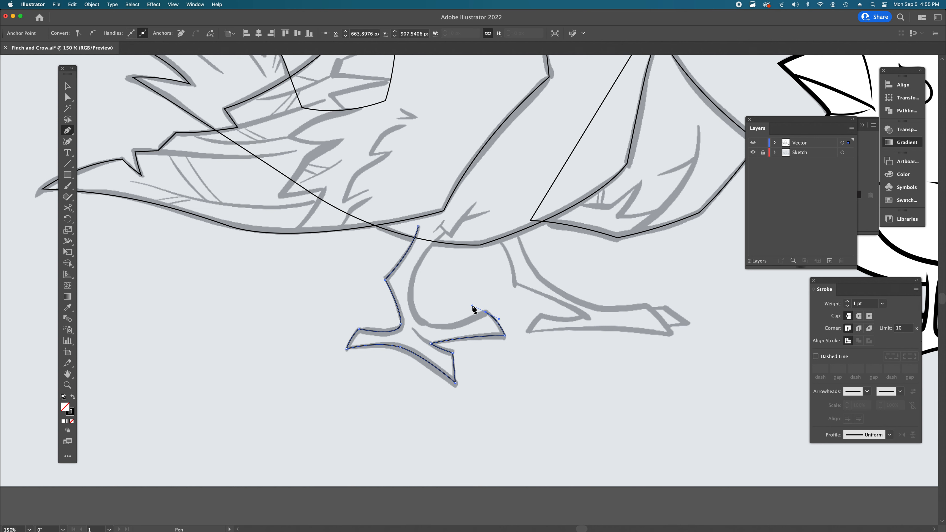
click(477, 313)
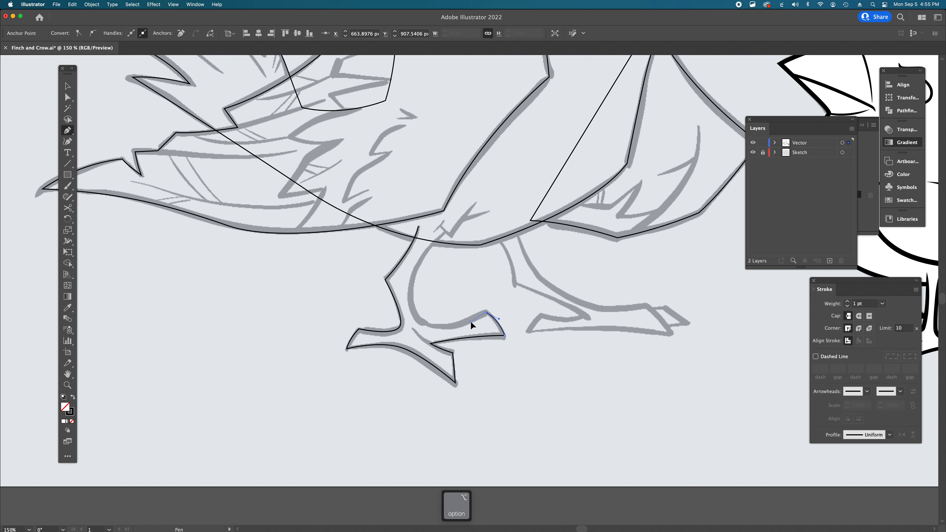
Step: Trace the front toe's top edge and the near leg's inner curve up into the belly, leaving the path open
drag(454, 329, 406, 314)
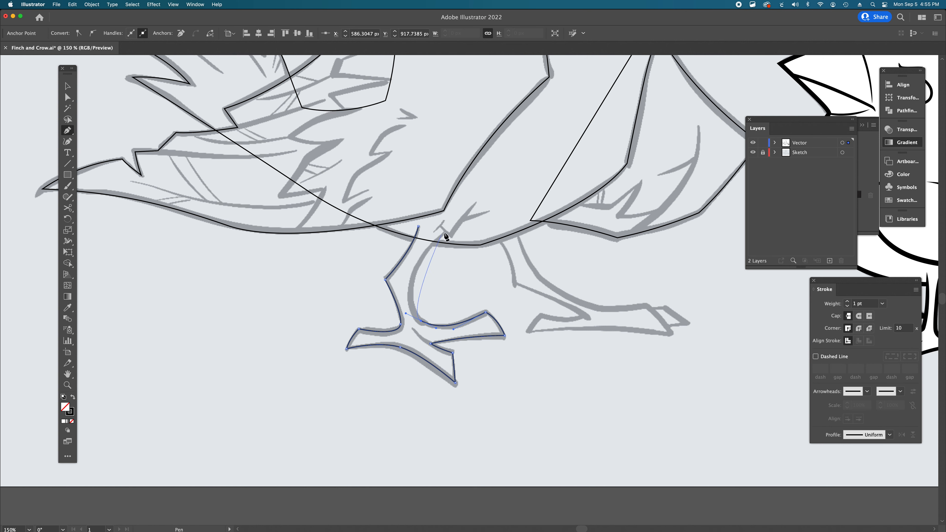
drag(447, 231, 494, 190)
key(a)
key(p)
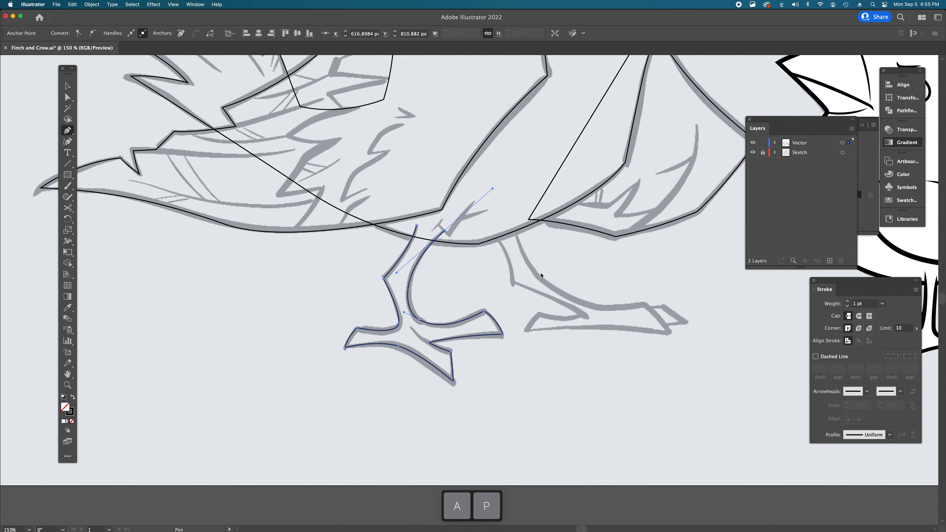
Step: Start a Pen path for the far leg inside the belly and trace its rear edge down to the back toe's tip
scroll(495, 193, right, 3)
scroll(494, 193, down, 1)
super+click(428, 207)
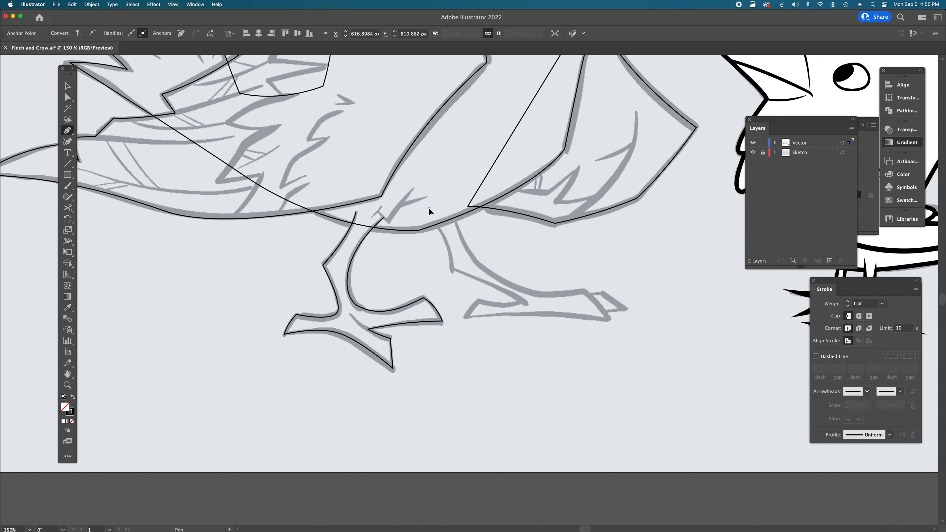
click(451, 268)
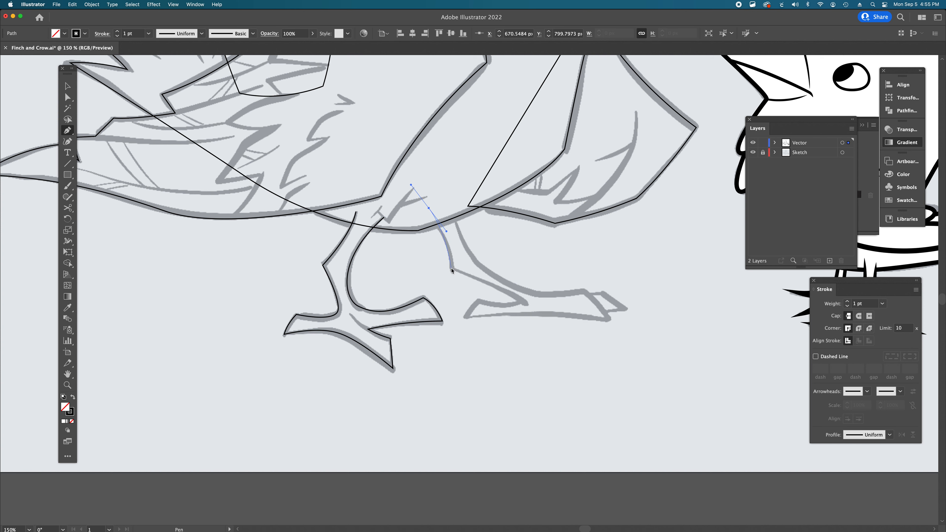
drag(522, 302, 539, 317)
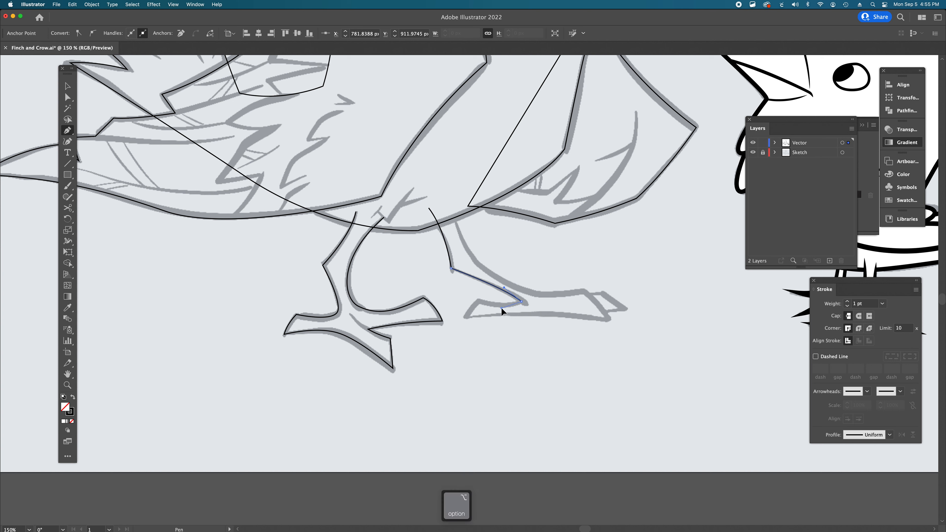
click(478, 300)
click(466, 317)
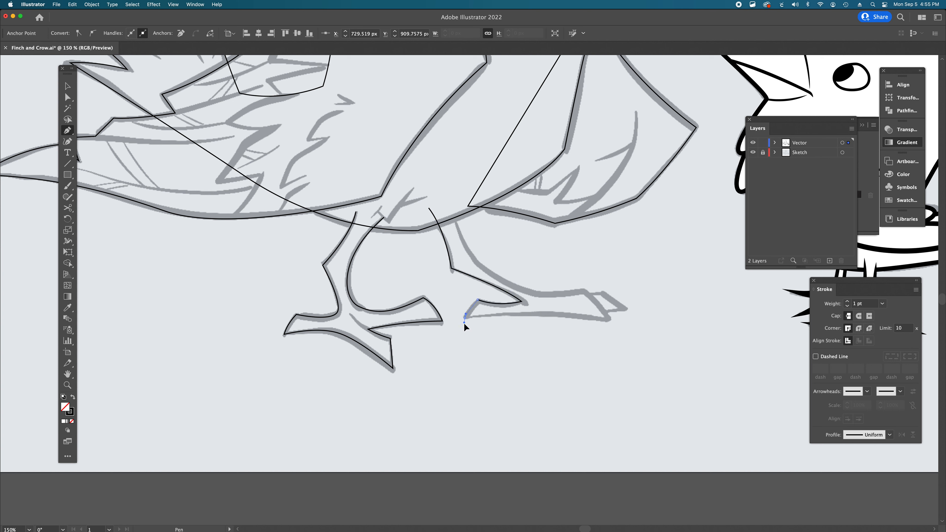
Step: Trace the far foot's underside to the front toe's tip and return along the top of the toe toward the leg
drag(535, 306, 546, 311)
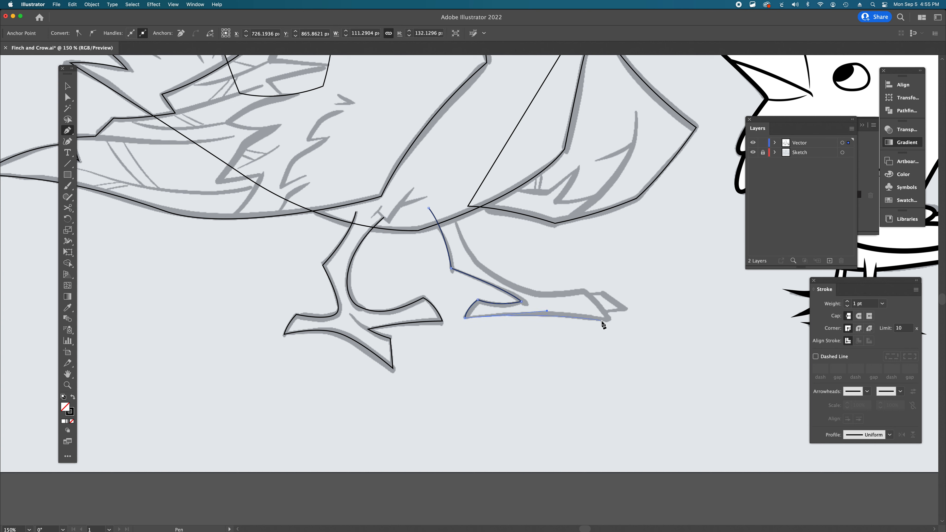
click(609, 320)
click(609, 320)
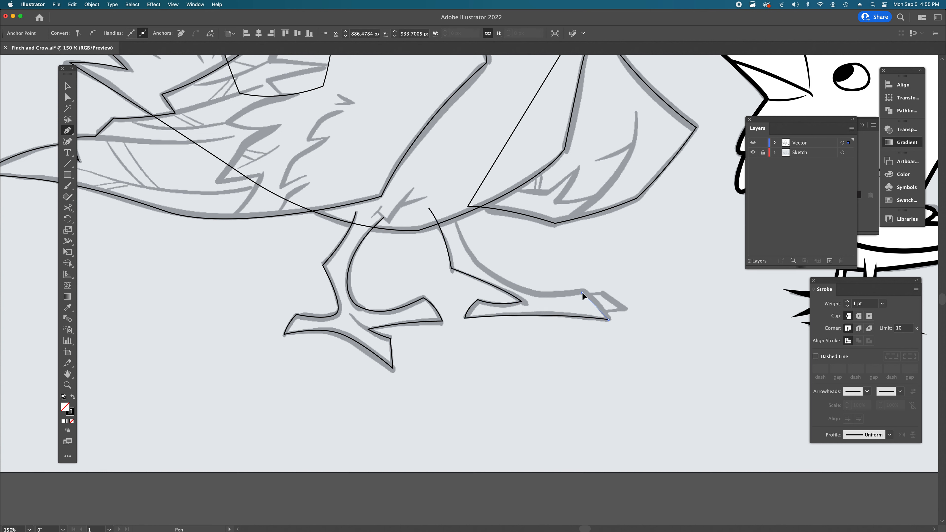
drag(567, 286, 535, 299)
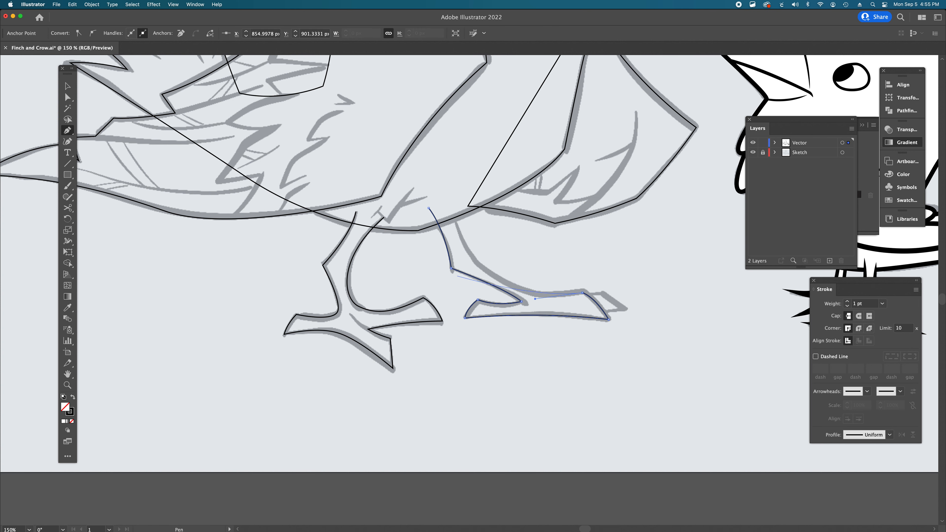
Step: Trace the far leg's front edge up into the belly, close the path, and move its upper corner slightly outward
drag(476, 262, 450, 235)
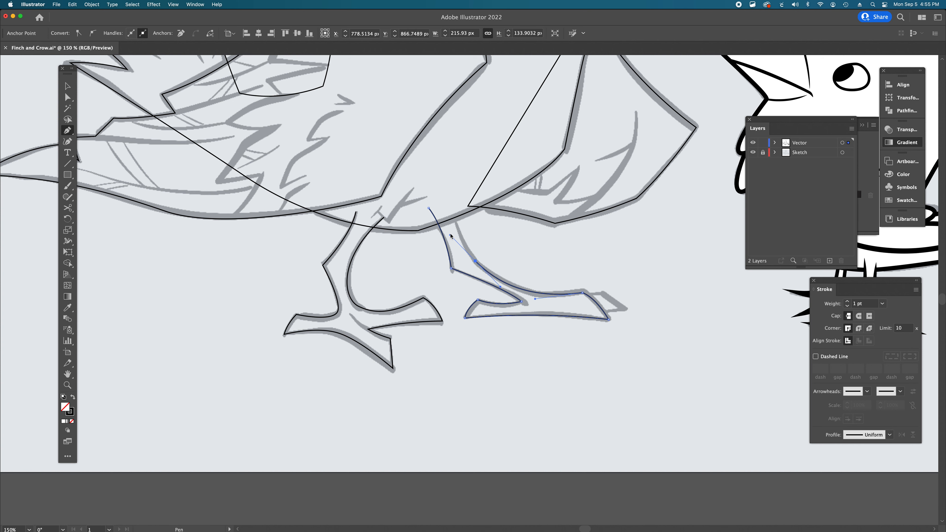
click(450, 194)
click(429, 207)
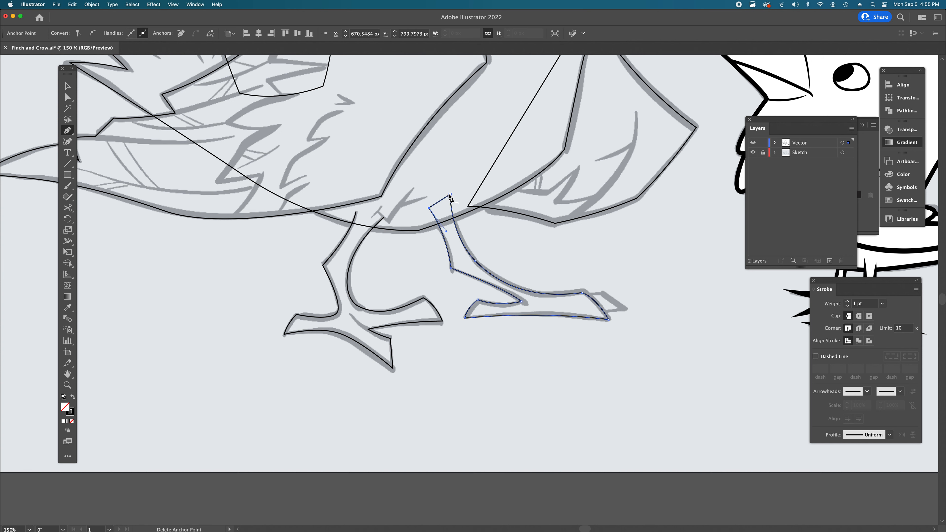
key(a)
drag(449, 194, 451, 192)
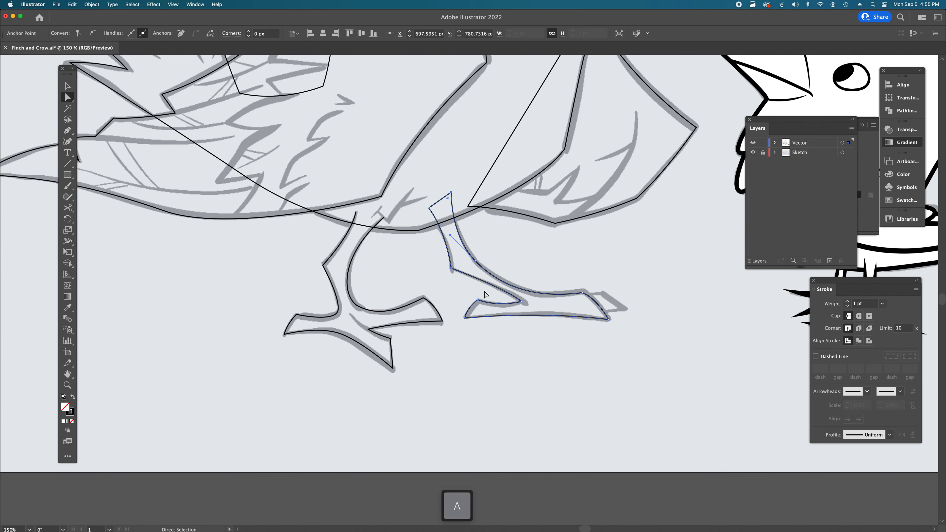
Step: Trace the small extra toe at the far foot's front end as a closed straight-sided Pen path overlapping the foot
scroll(603, 318, right, 3)
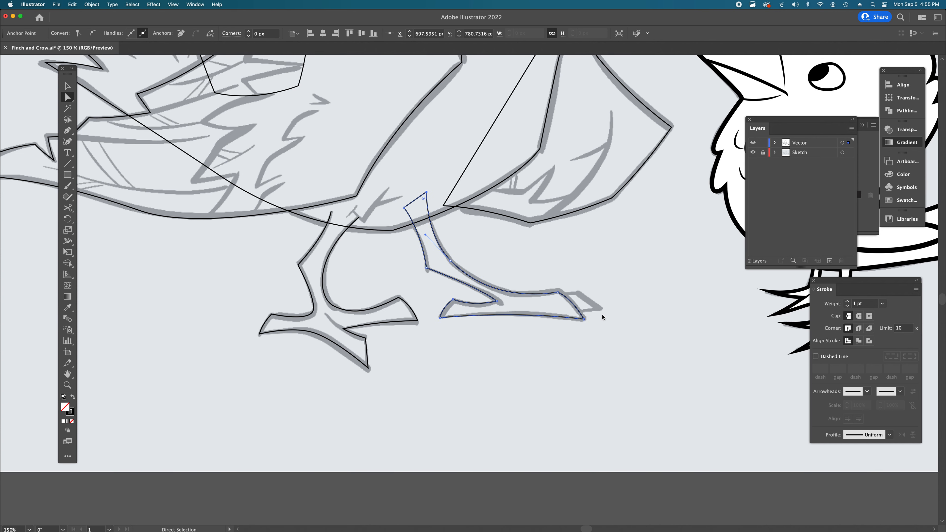
key(p)
click(558, 298)
click(576, 292)
click(600, 309)
click(570, 311)
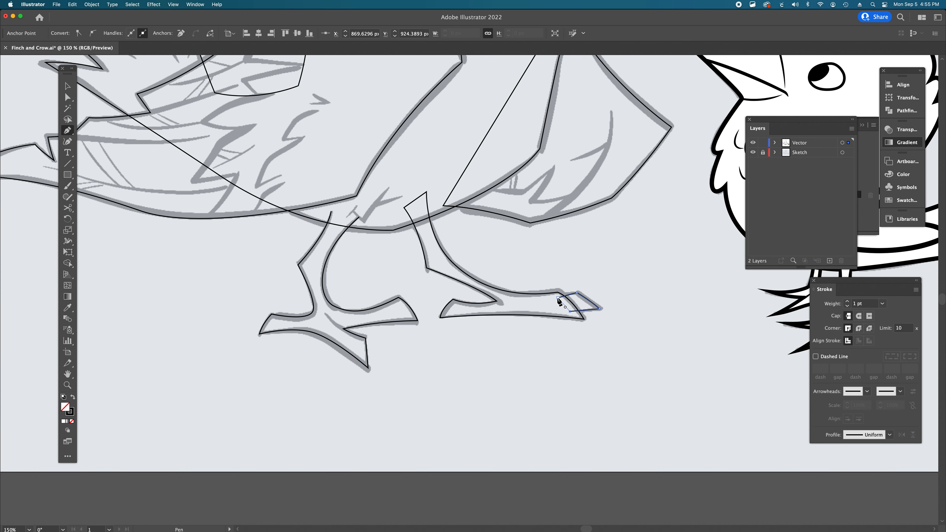
click(558, 298)
Step: Deselect the toe path and examine the whole traced crow beside the finch
scroll(600, 296, up, 1)
scroll(600, 296, left, 1)
scroll(601, 296, up, 2)
scroll(601, 296, left, 2)
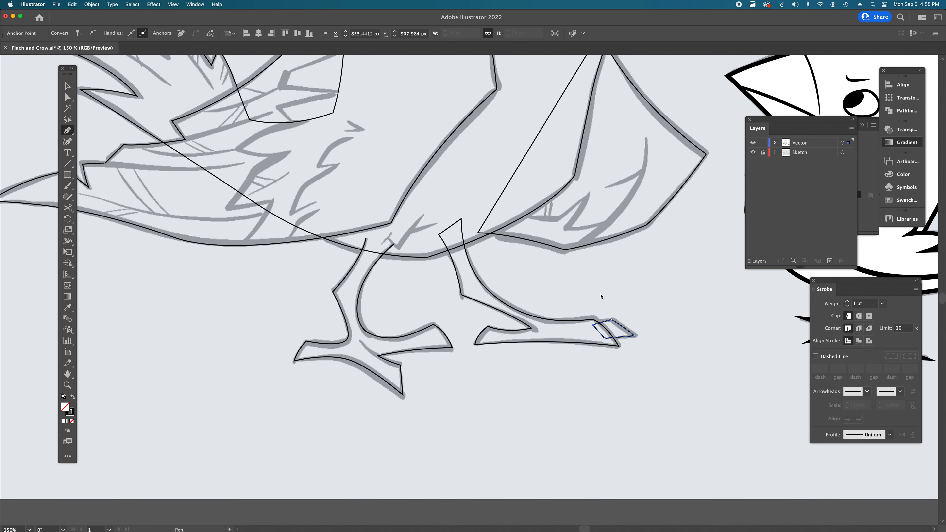
alt+super+click(518, 272)
alt+super+click(420, 235)
alt+super+click(418, 237)
key(a)
click(352, 282)
super+click(482, 354)
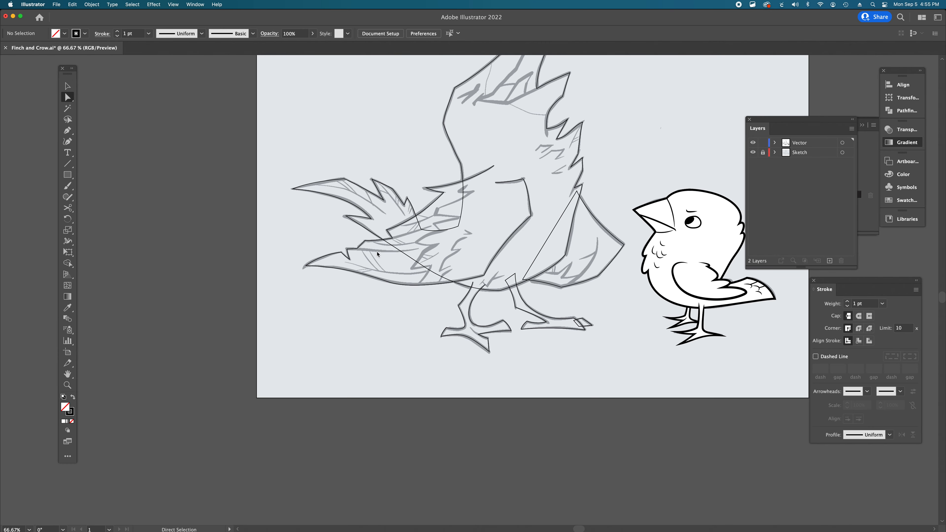
scroll(528, 298, up, 3)
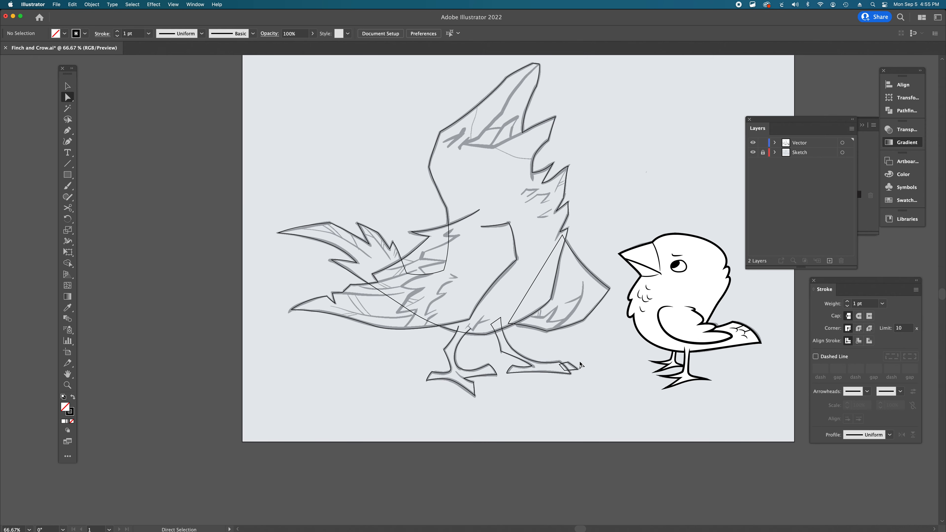
Step: Trace the long curved feather line inside the far wing with the Pen tool, ending at the wing's lower edge
key(v)
key(super+space)
super+click(568, 296)
super+click(414, 306)
super+click(512, 326)
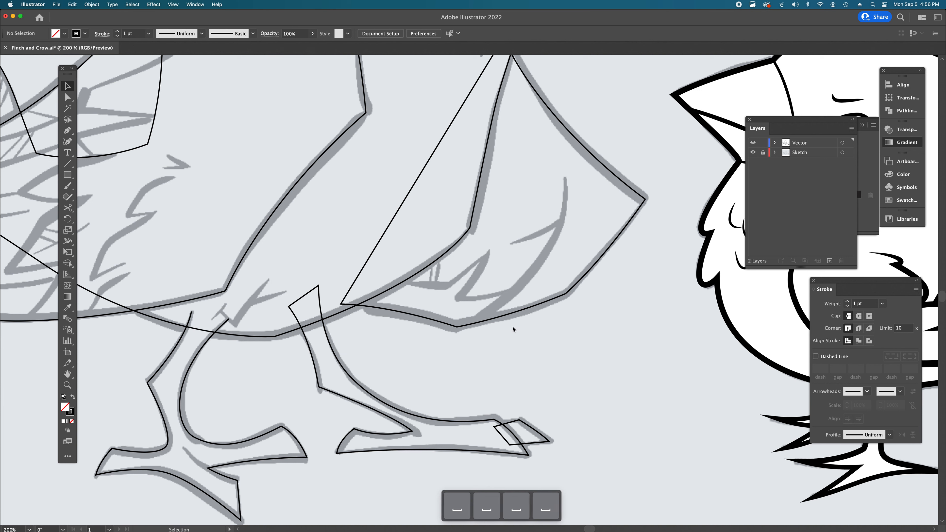
key(p)
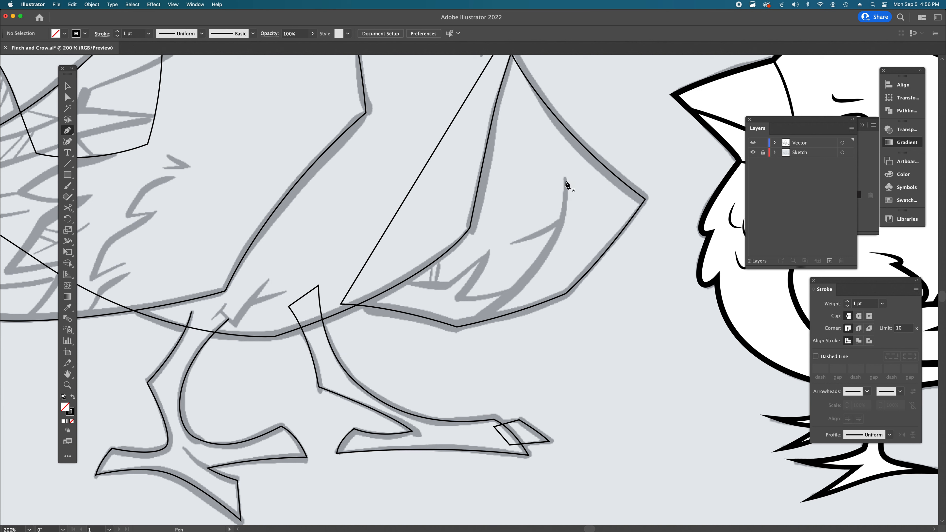
drag(565, 176, 565, 245)
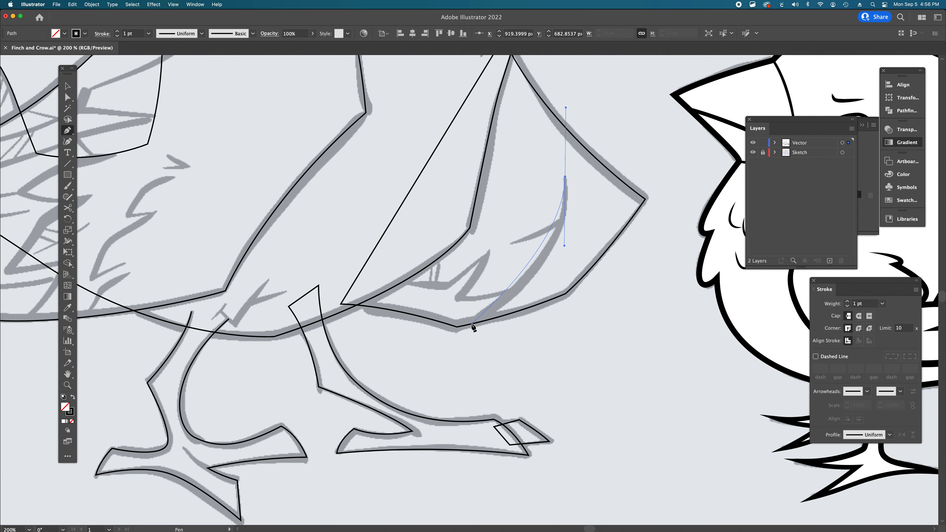
drag(472, 324, 432, 344)
Step: Trace the zigzag feather line in the far wing as a new Pen path from the belly outline to the long curved line
key(p)
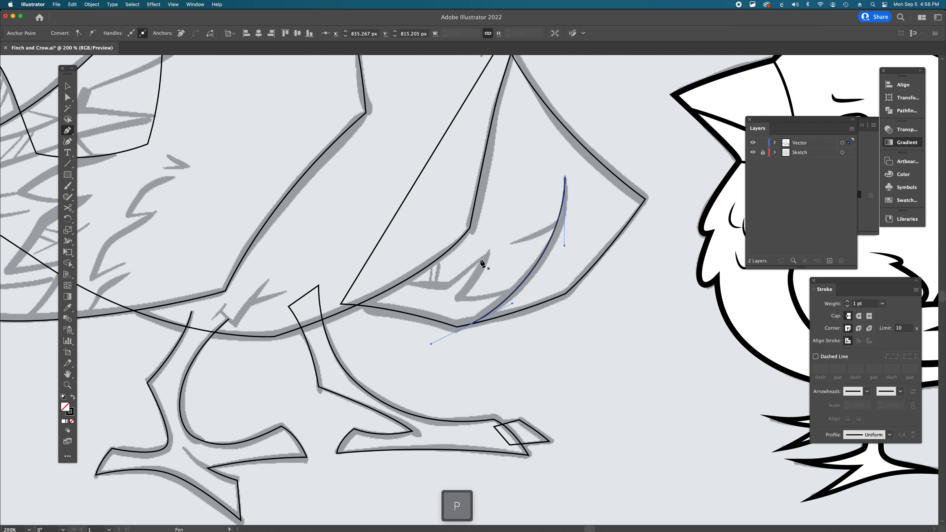
click(389, 281)
click(450, 285)
click(486, 254)
drag(459, 297, 496, 296)
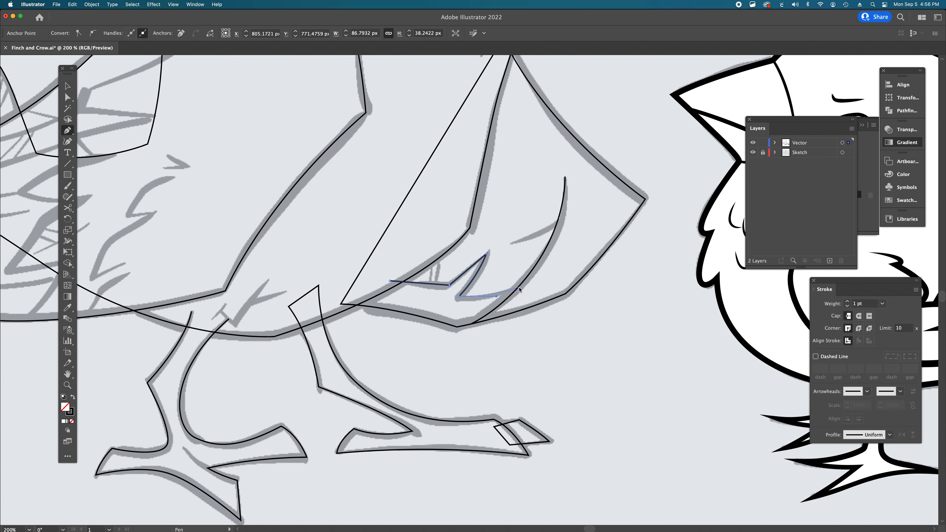
click(518, 288)
Step: Adjust the curve handle of the zigzag line's last segment to match the sketch, then deselect the path
key(a)
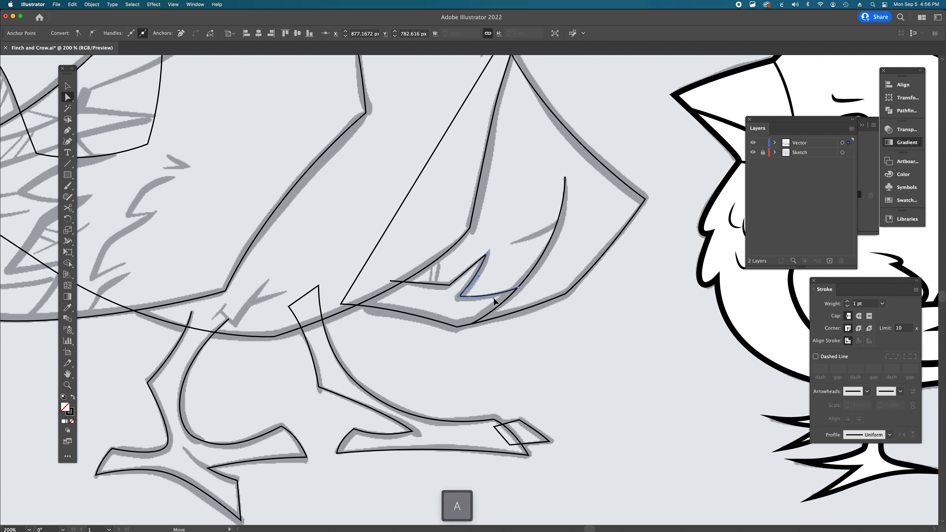
click(523, 282)
click(513, 290)
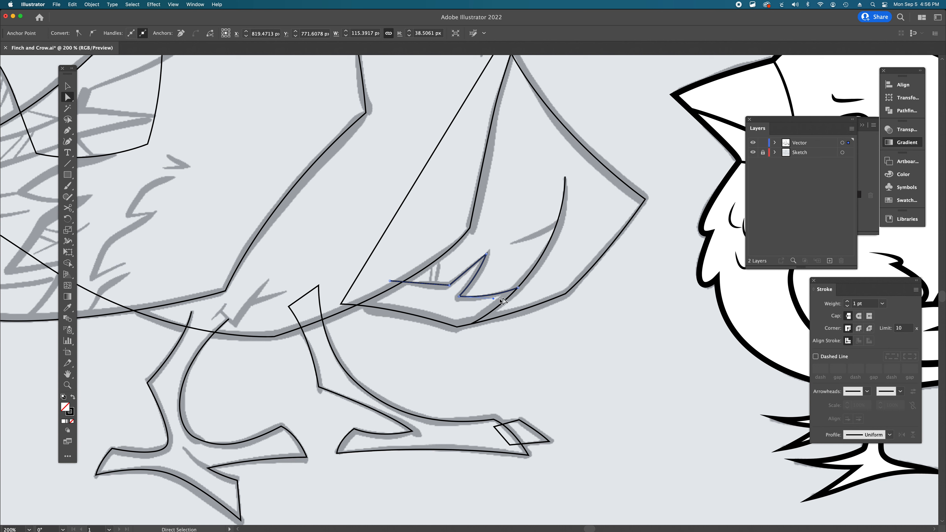
drag(492, 299, 492, 302)
drag(491, 301, 489, 301)
click(515, 314)
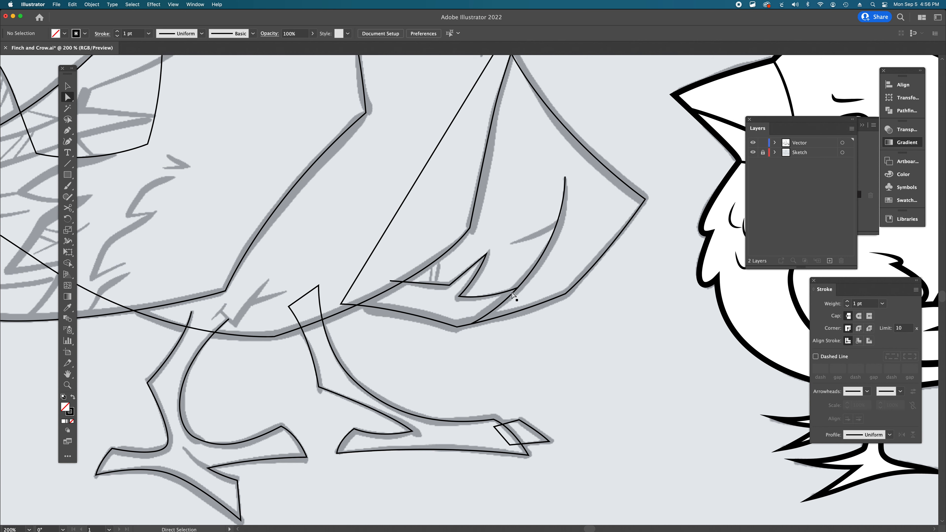
Step: Trace the short curved feather line that branches off the upper part of the far wing's long line
key(p)
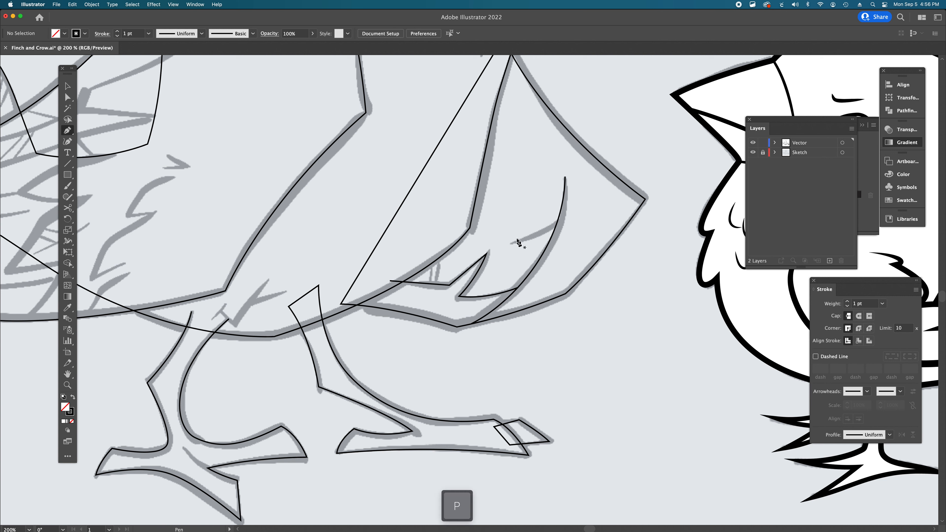
drag(524, 240, 533, 240)
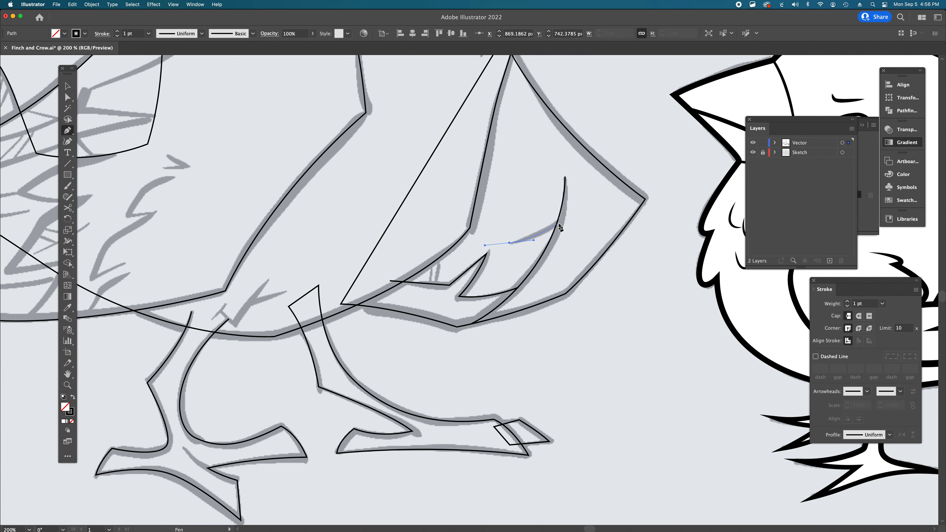
click(556, 224)
Step: Trace the two short parallel strokes above the far wing's zigzag feather line as separate Pen paths, then deselect
key(p)
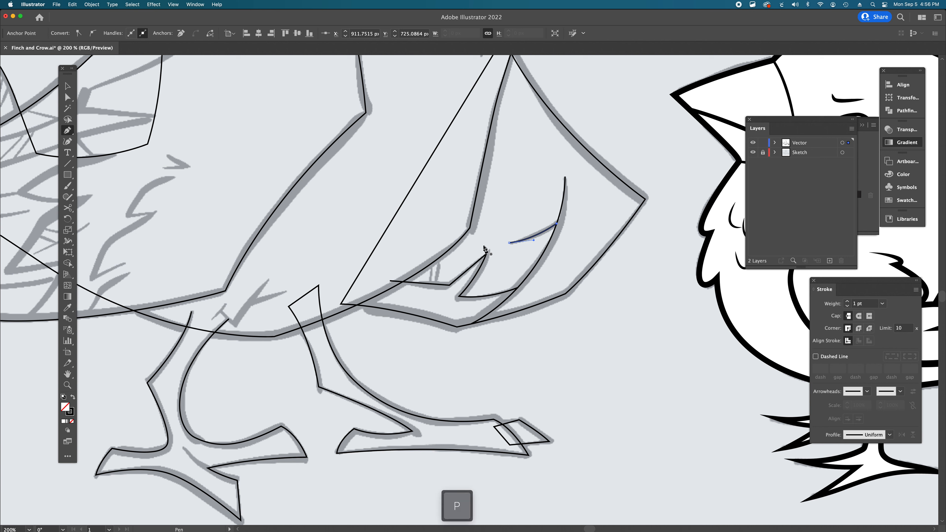
click(437, 247)
click(436, 284)
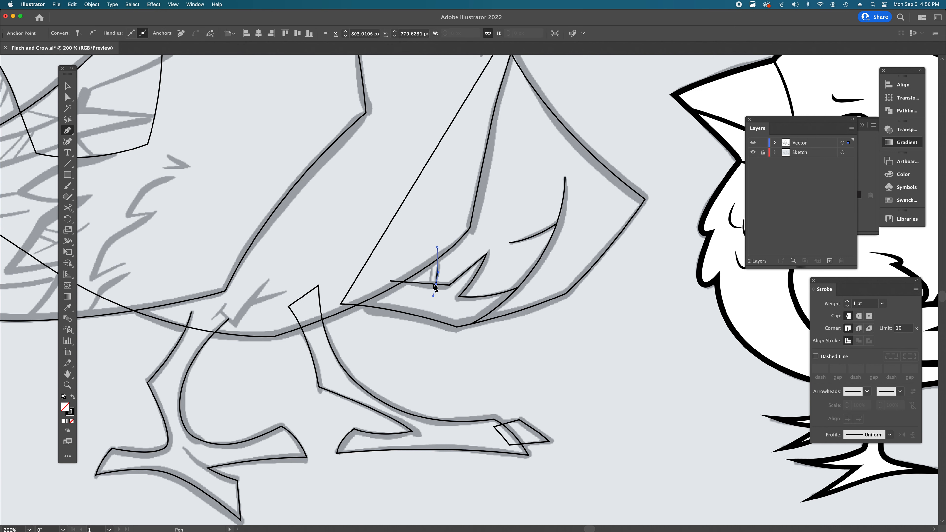
key(p)
drag(430, 250, 432, 262)
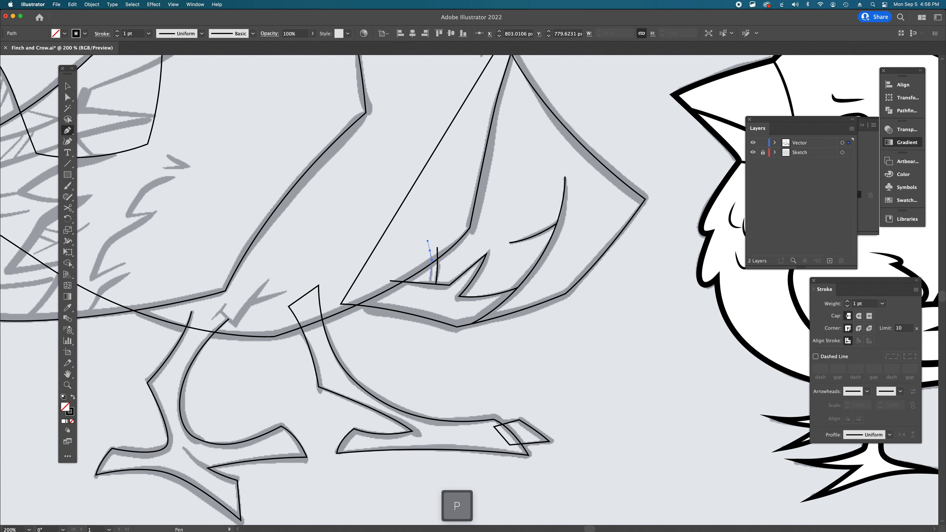
click(430, 285)
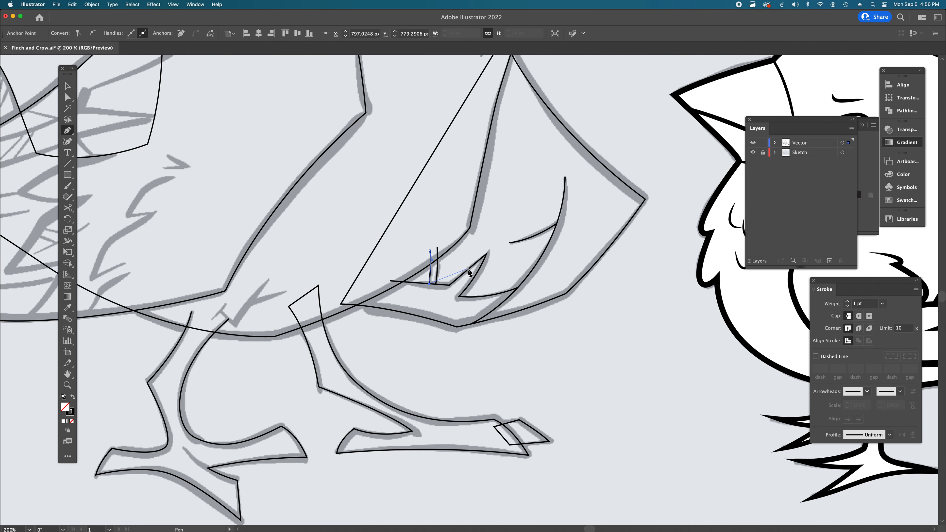
key(v)
click(619, 370)
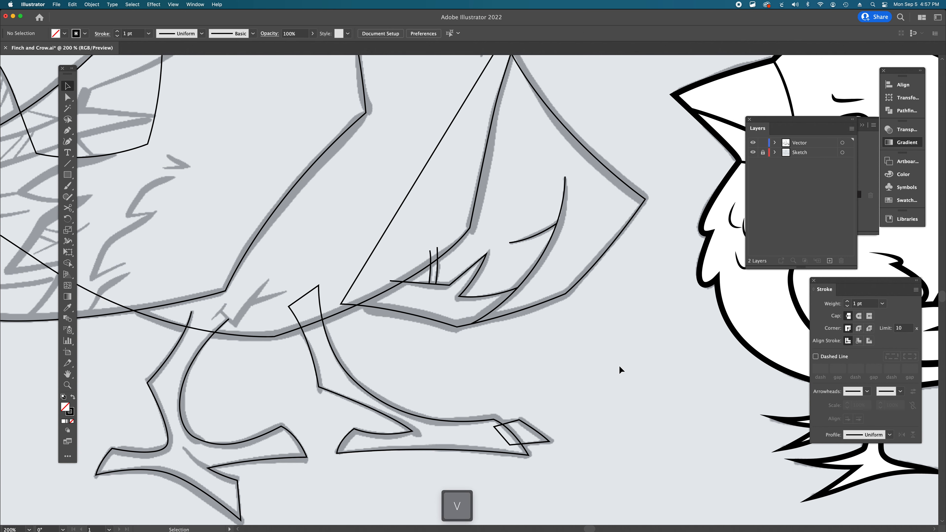
Step: Trace the short curved crease on the foot of the crow's near leg, running up from the notch between the toes
scroll(519, 322, left, 10)
scroll(520, 322, down, 3)
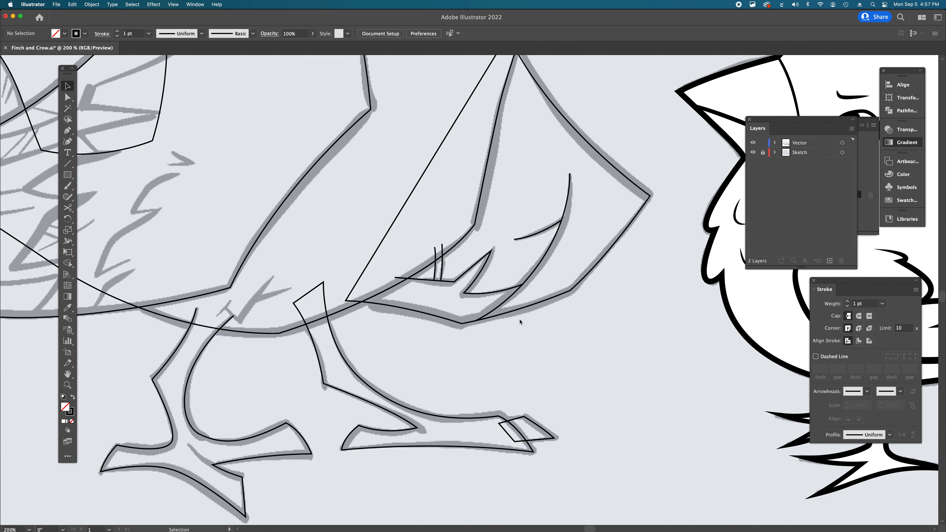
key(p)
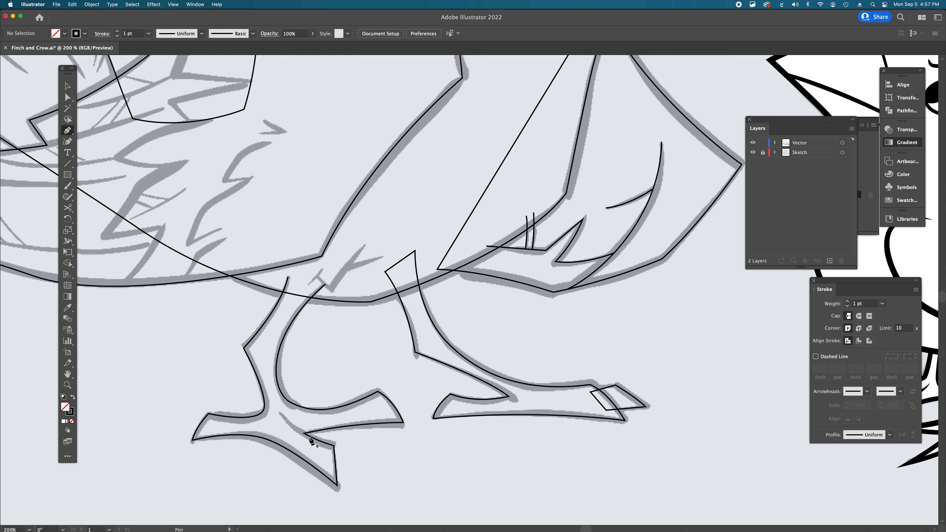
drag(291, 424, 286, 421)
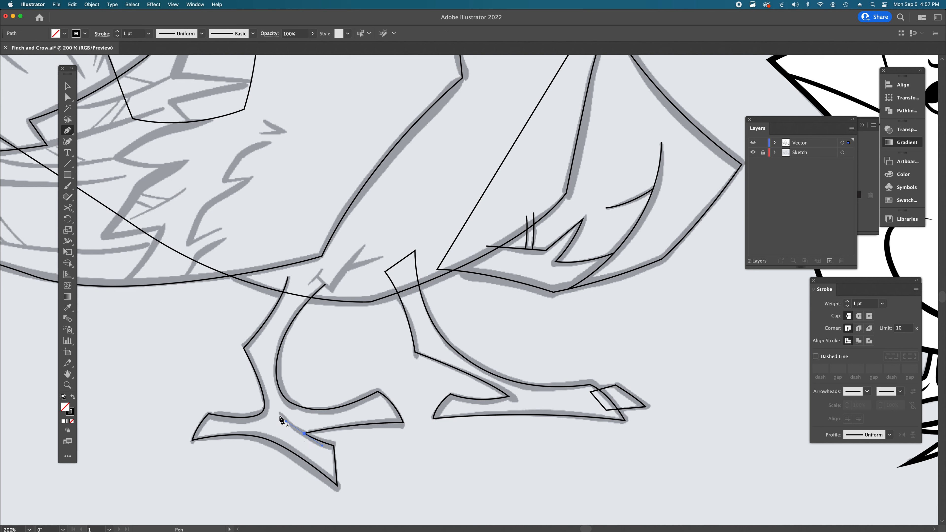
click(278, 405)
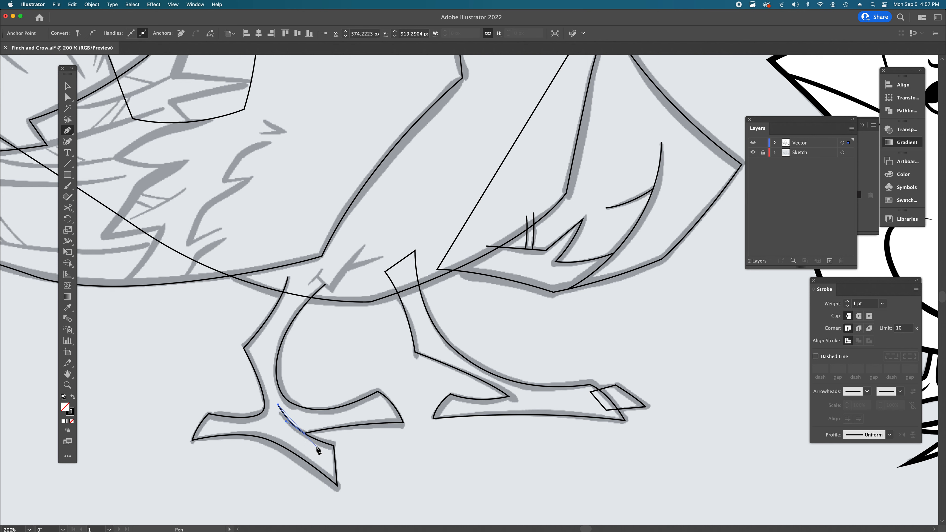
key(a)
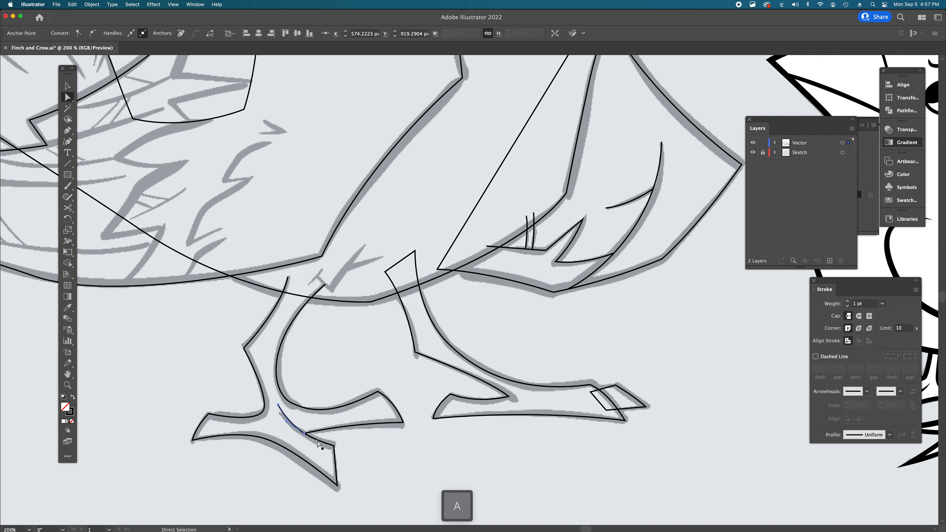
key(p)
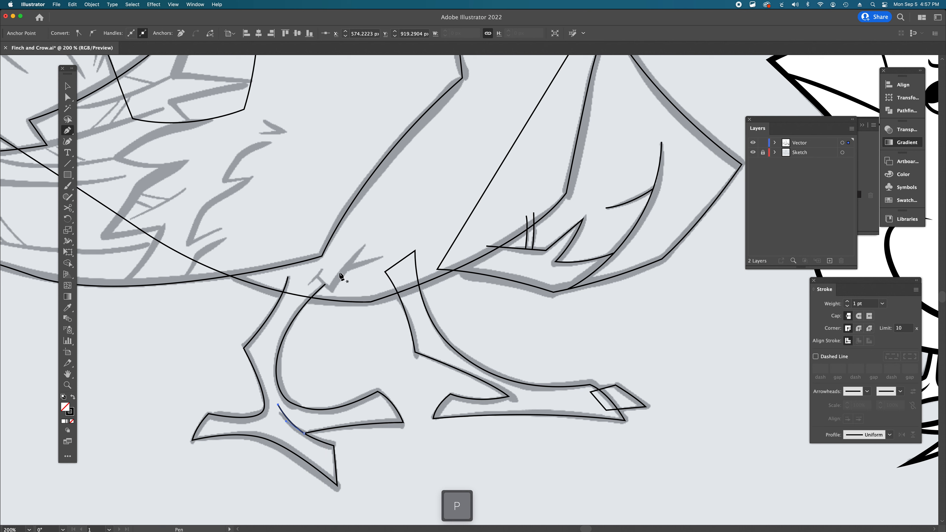
Step: Trace the short tick and the V-shaped feather tuft at the top of the near leg as separate Pen paths
drag(314, 276, 326, 259)
key(p)
click(331, 290)
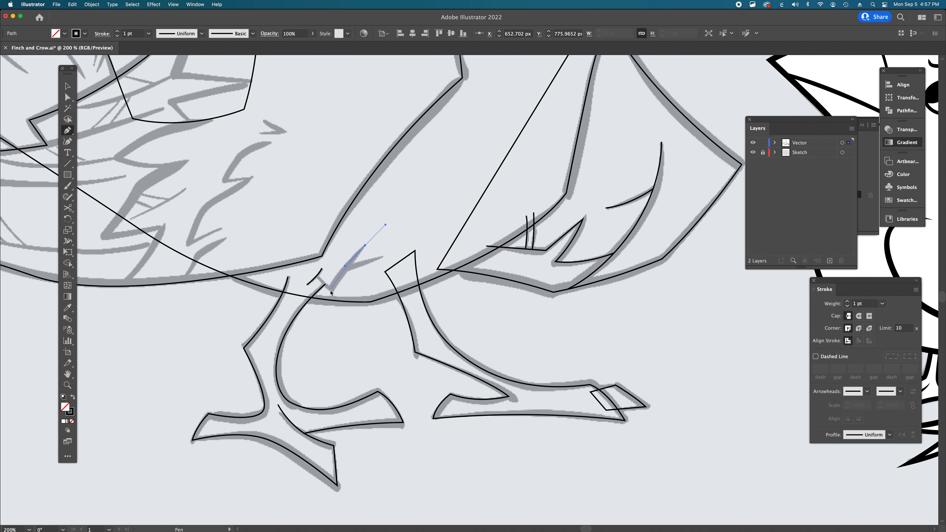
click(331, 291)
drag(317, 276, 314, 270)
Step: Trace the short curved line branching off the leg tuft's long stroke as a new path, then deselect
key(p)
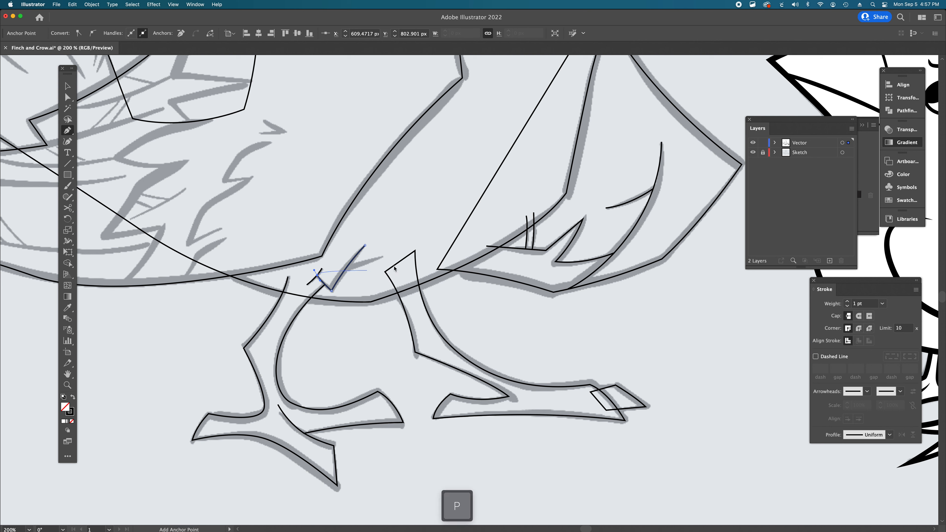
drag(384, 258, 356, 263)
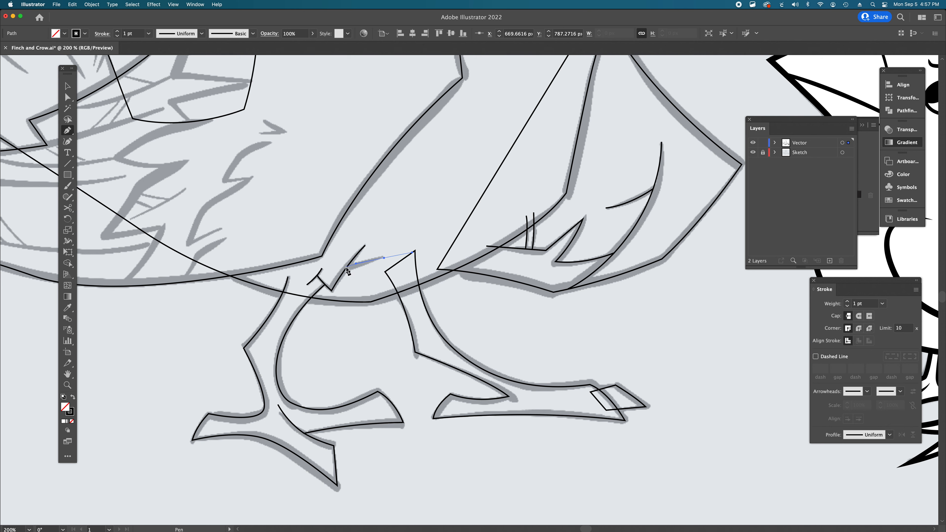
click(346, 270)
scroll(412, 244, left, 2)
key(a)
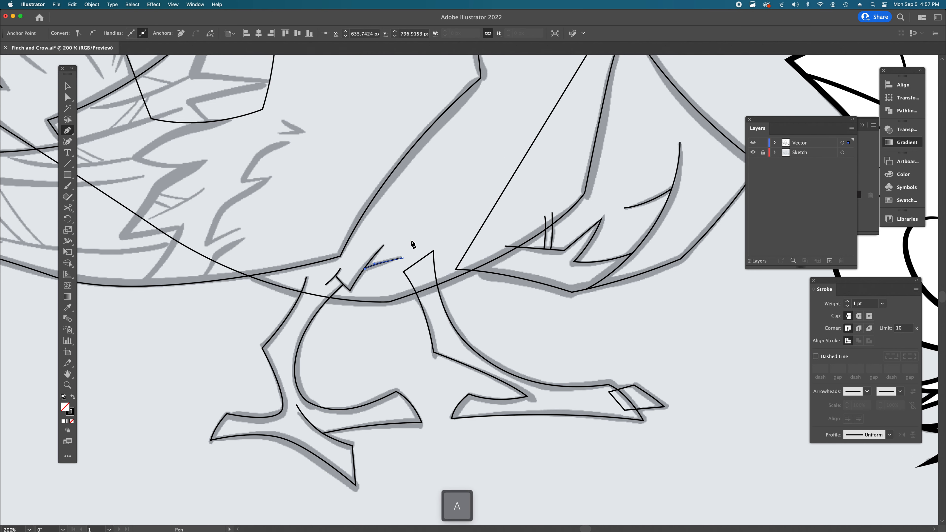
click(397, 361)
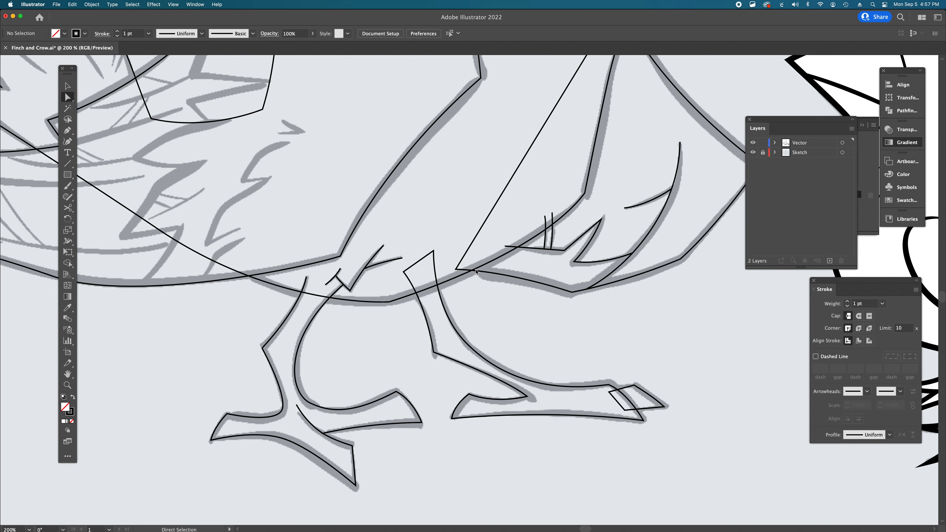
Step: Trace the short stroke that continues inward from the notch of the lowest chest feather, just above the far wing
scroll(475, 271, up, 10)
scroll(476, 271, right, 4)
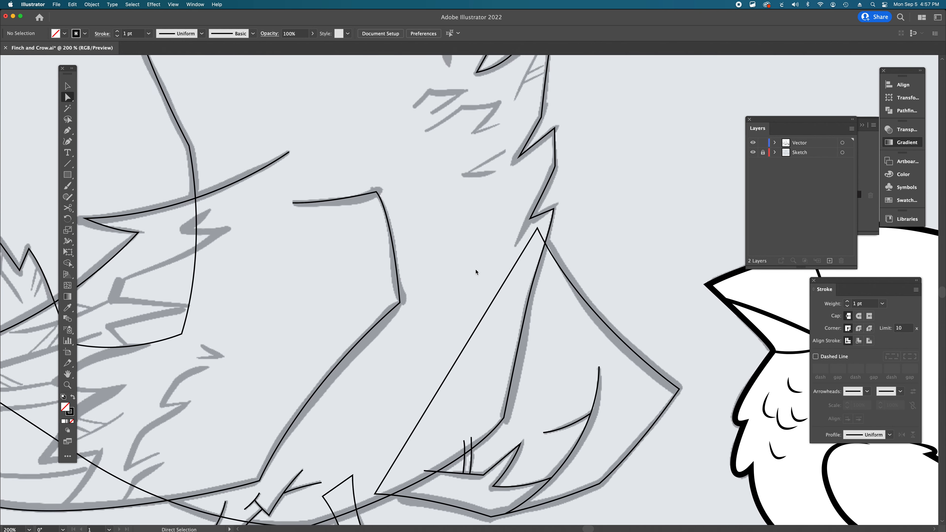
scroll(476, 271, right, 2)
key(p)
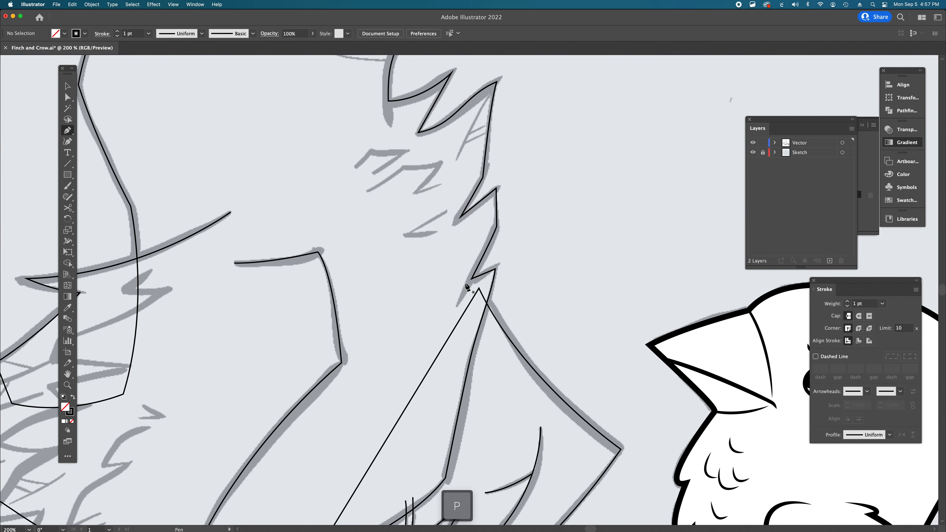
key(p)
click(472, 279)
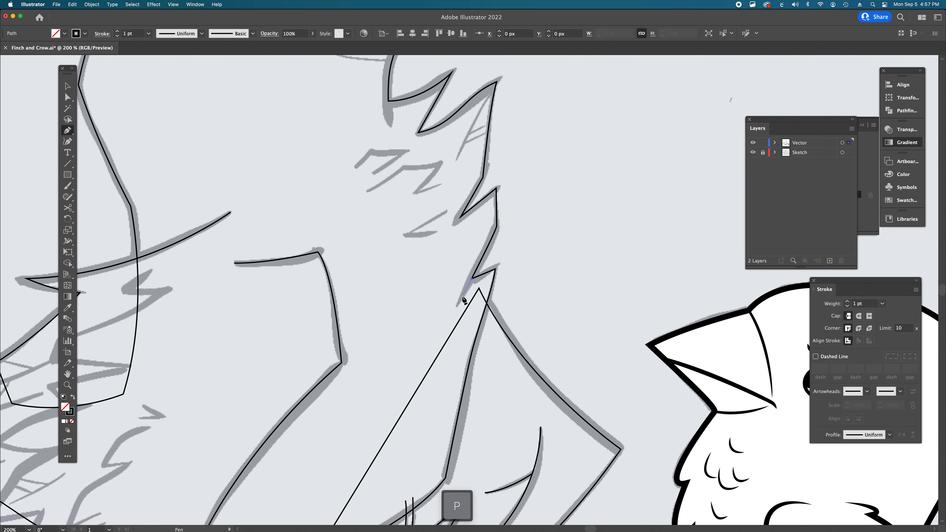
click(457, 308)
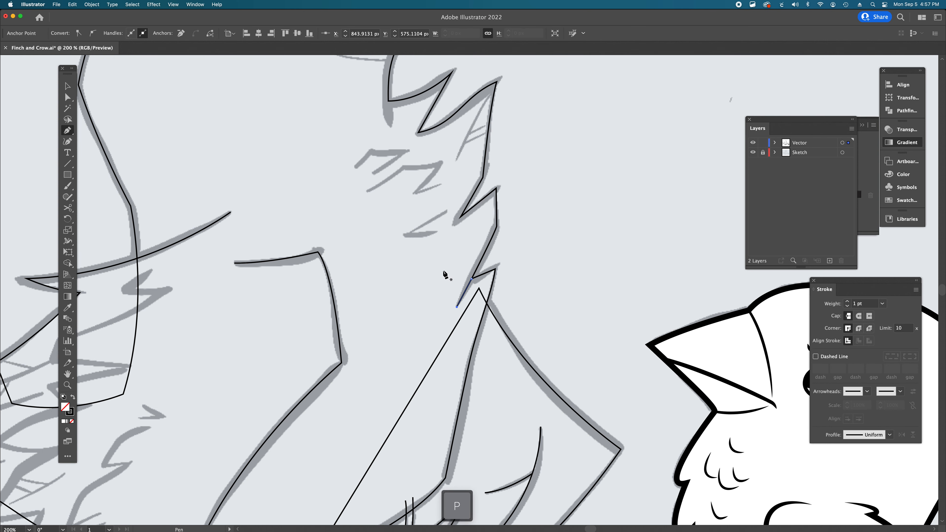
Step: Trace the lowest small V-shaped feather mark inside the chest with the Pen tool
scroll(443, 270, up, 3)
drag(439, 250, 440, 270)
click(396, 275)
Step: Trace the zigzag feather mark above it in the chest as a new path with sharp corners, then deselect
key(p)
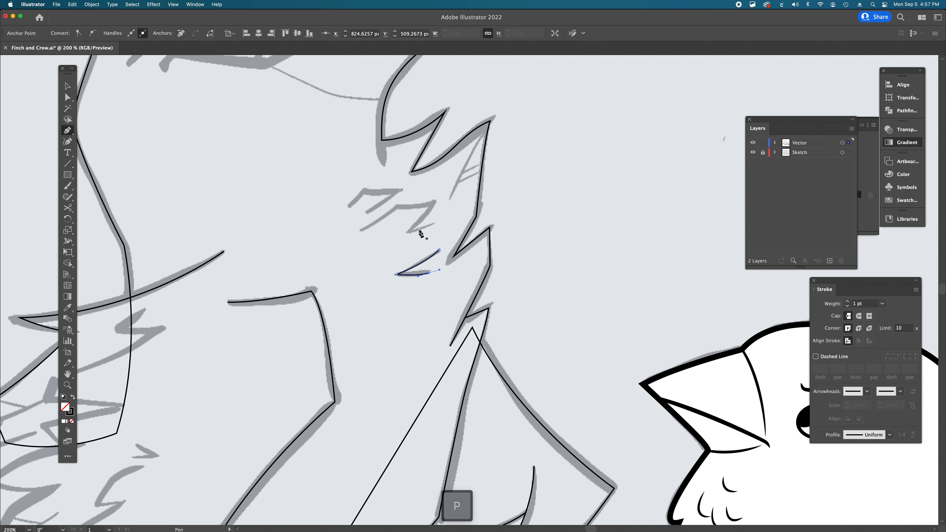
click(434, 224)
click(407, 232)
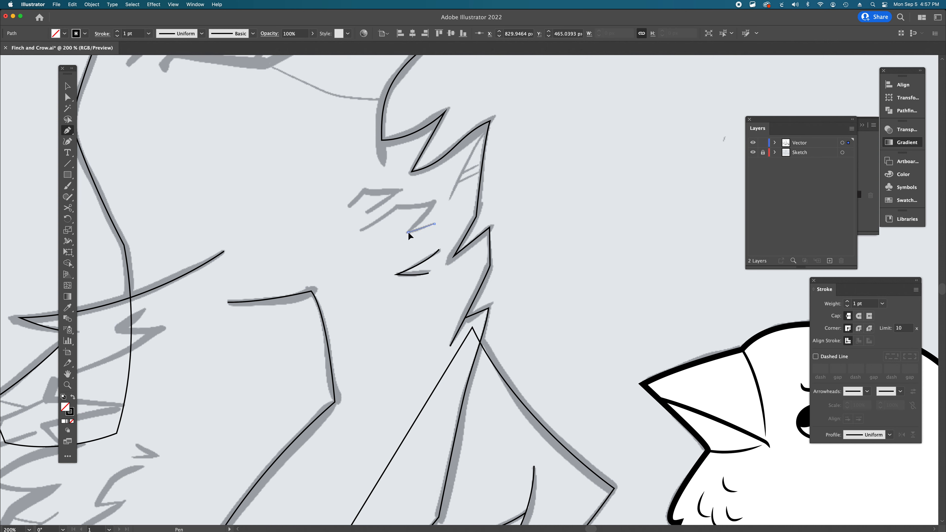
alt+click(408, 232)
click(433, 203)
drag(433, 203, 343, 238)
alt+click(433, 203)
alt+click(398, 207)
super+click(372, 218)
Step: Trace the uppermost hooked feather mark in the chest as a separate path with a corner at its peak
click(367, 212)
click(397, 192)
drag(366, 190, 353, 191)
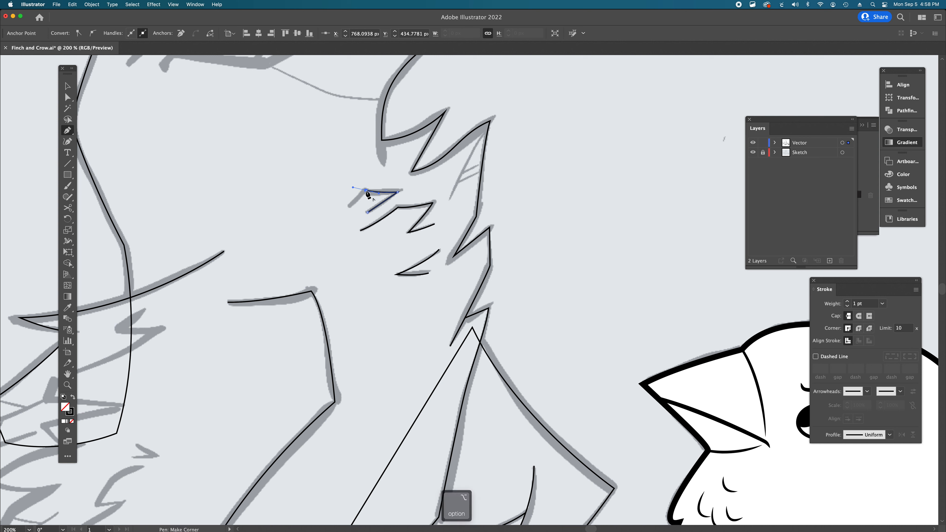
Step: Trace the long slanted line inside the large chest feather, ending at the feather's tip
key(p)
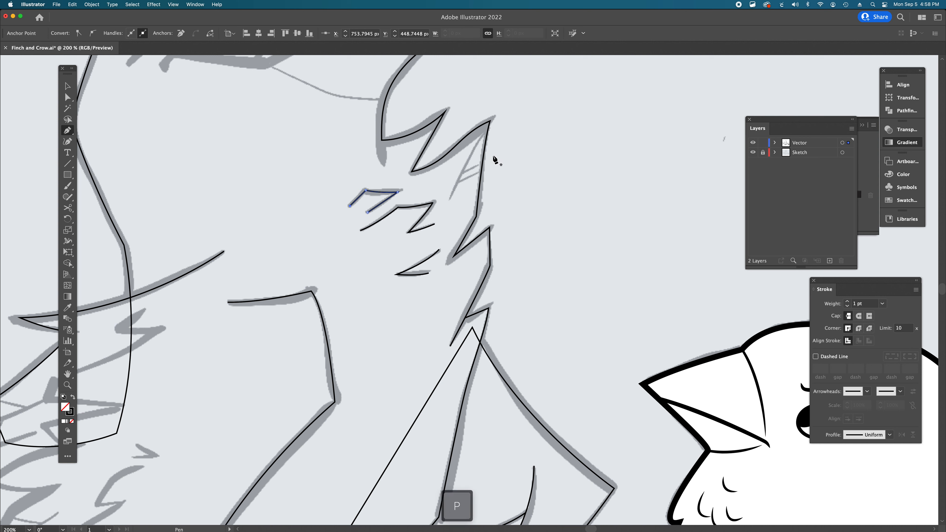
drag(448, 204, 458, 176)
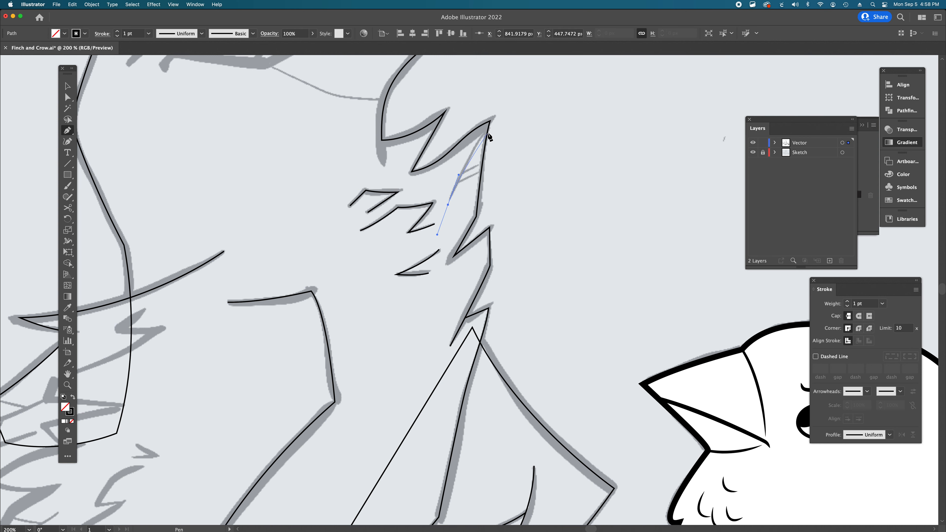
drag(488, 127, 497, 117)
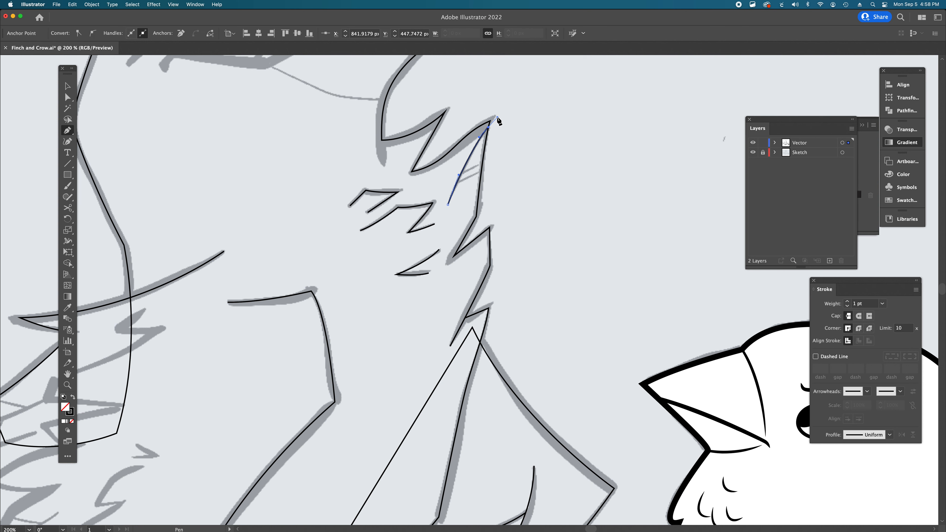
Step: Trace the two short crossbars between the slanted line and the outer edge of the large chest feather
key(p)
click(483, 164)
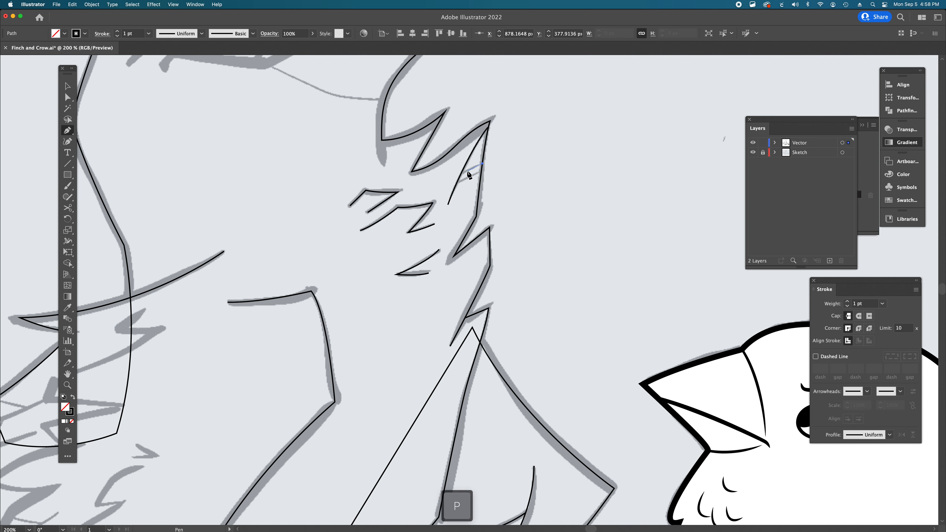
click(462, 174)
key(p)
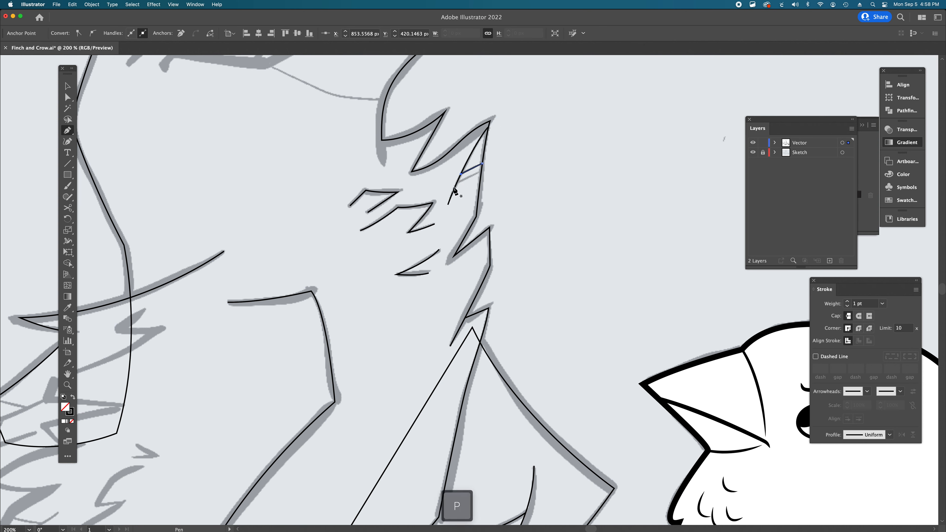
click(456, 182)
drag(480, 171, 550, 201)
key(a)
Step: Trace a short curved stroke continuing the throat outline down past the first feather notch, then deselect
scroll(550, 201, up, 5)
scroll(550, 201, left, 8)
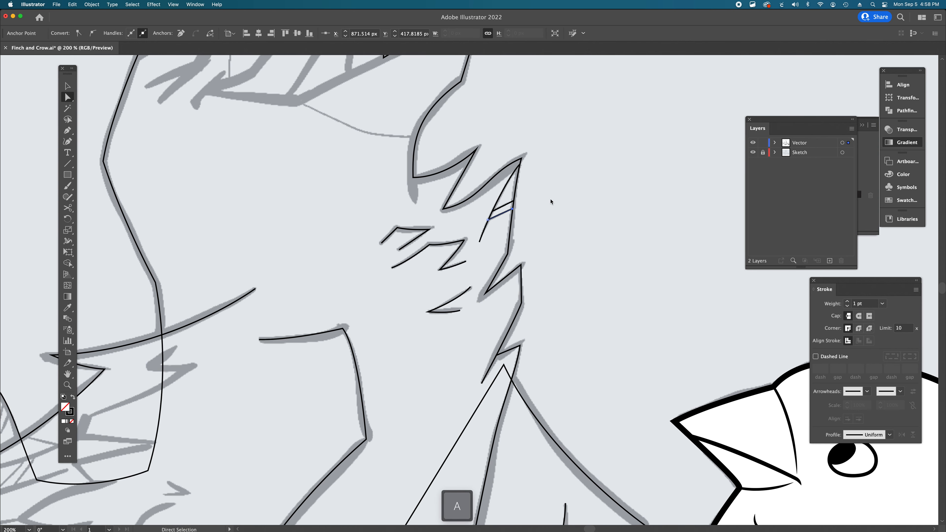
key(p)
drag(447, 179, 446, 193)
click(456, 214)
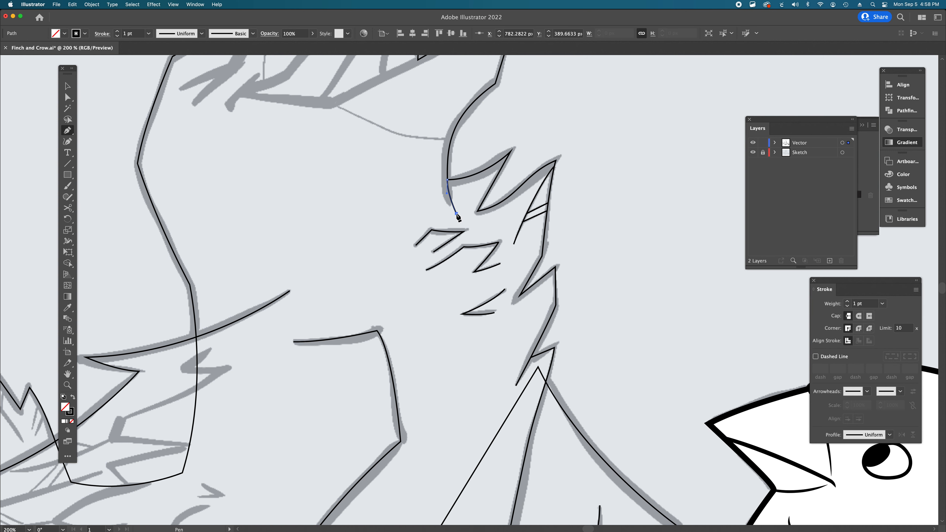
key(a)
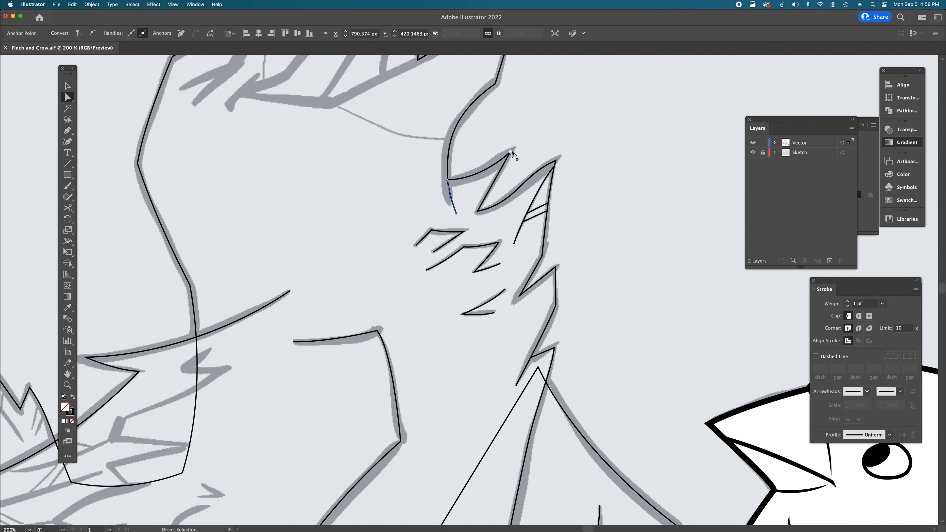
key(a)
click(492, 258)
Step: Trace the upper beak's inner edge with the Pen tool, from the beak tip down to a corner at the back of the mouth
alt+super+click(462, 266)
alt+super+click(430, 280)
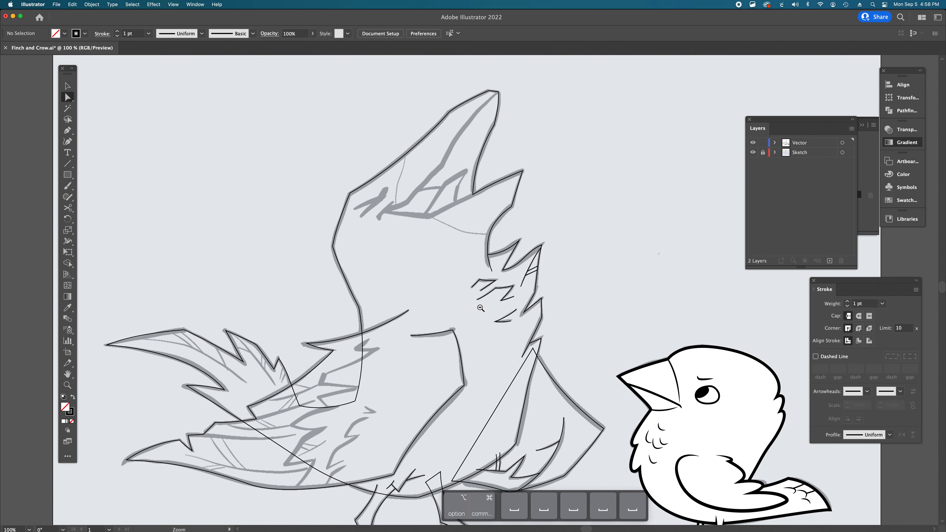
alt+super+click(480, 308)
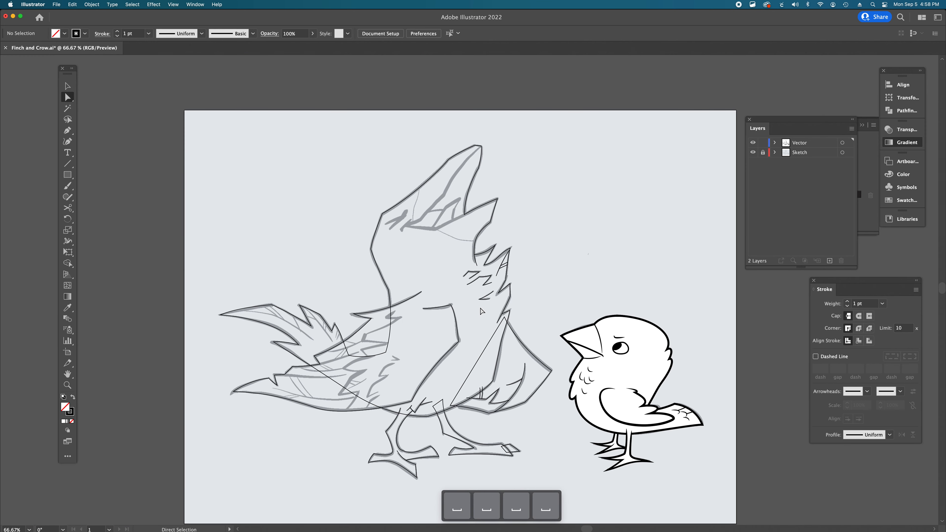
super+click(475, 262)
super+click(472, 270)
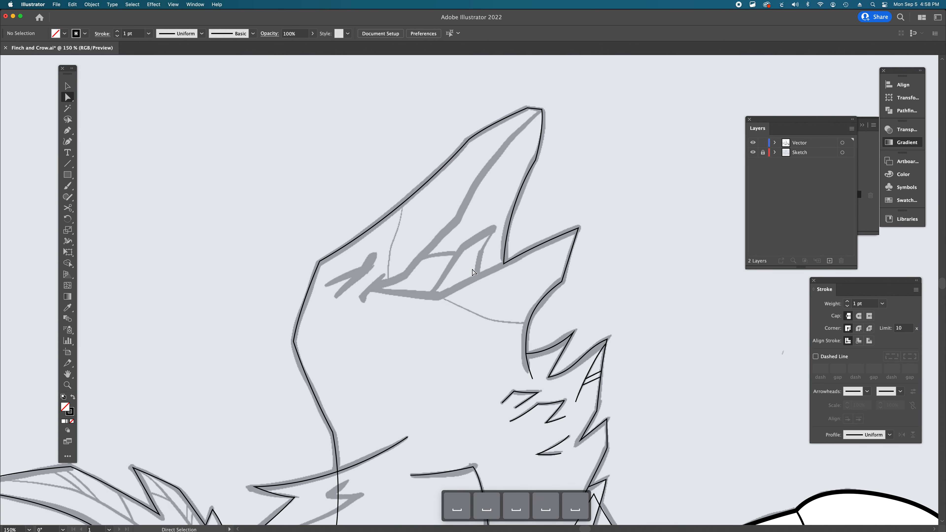
key(p)
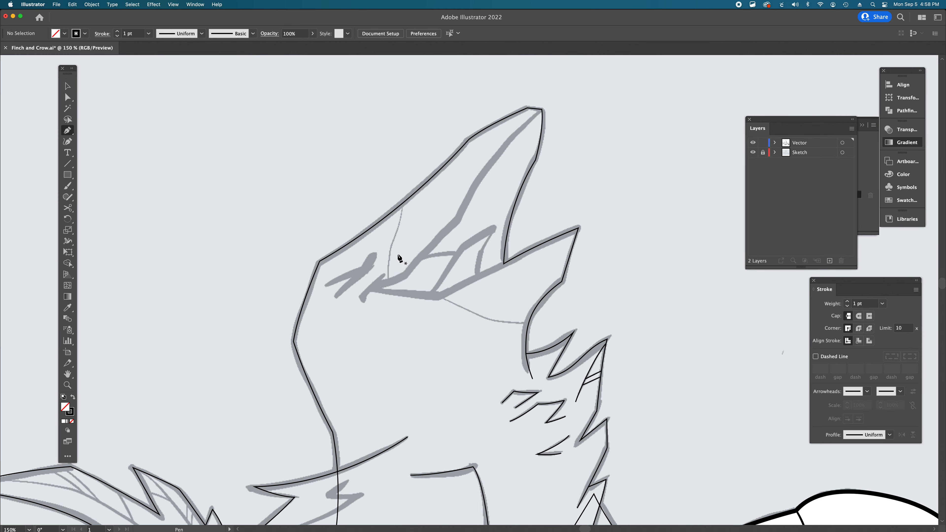
drag(522, 127, 505, 140)
drag(458, 220, 421, 249)
key(alt)
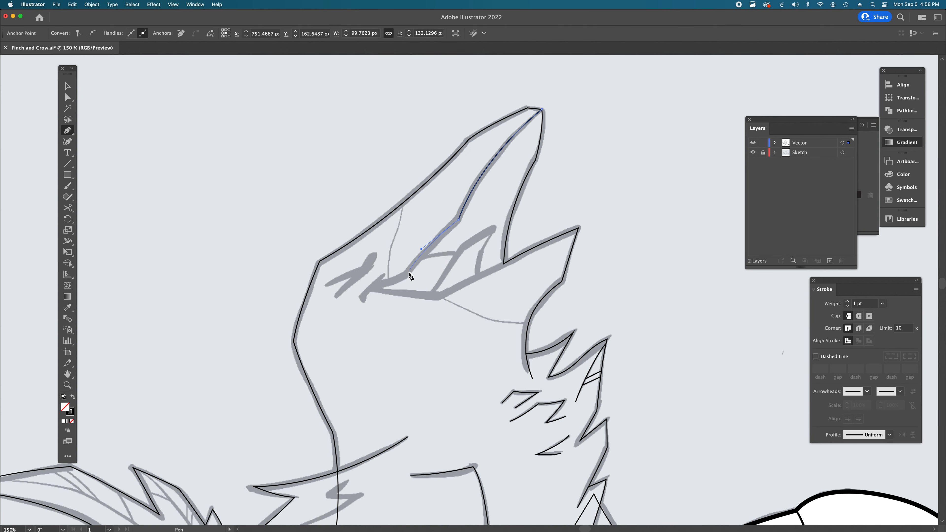
click(404, 276)
drag(375, 286, 401, 298)
Step: Continue the mouth path along the lower beak's inner edge to where it meets the throat-side outline, then deselect
key(alt)
click(441, 295)
click(504, 264)
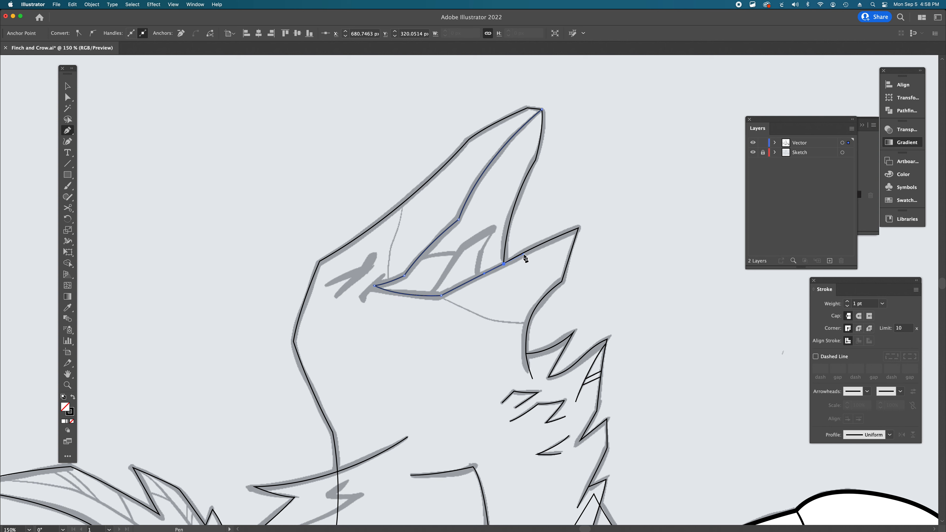
key(a)
click(540, 243)
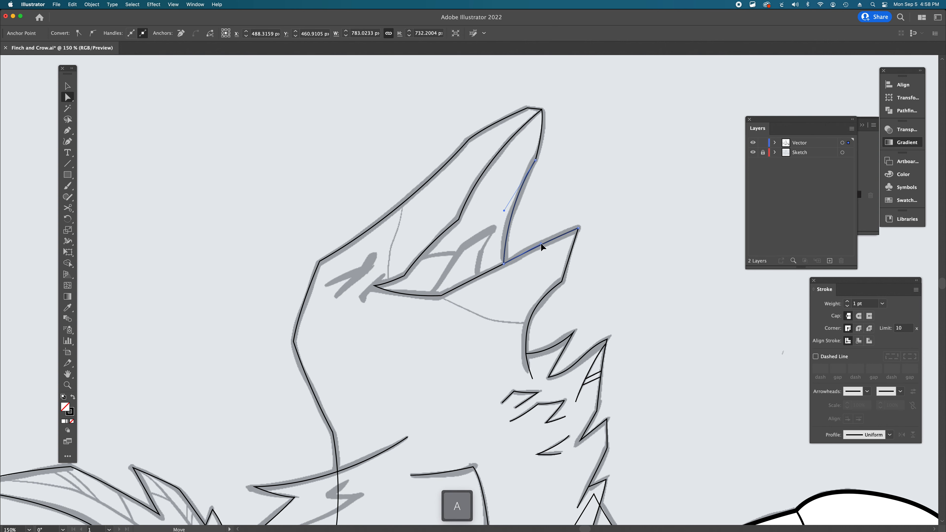
click(546, 211)
Step: Trace the short curved crease crossing the corner of the crow's mouth as a separate path
key(p)
drag(361, 300, 369, 285)
click(384, 276)
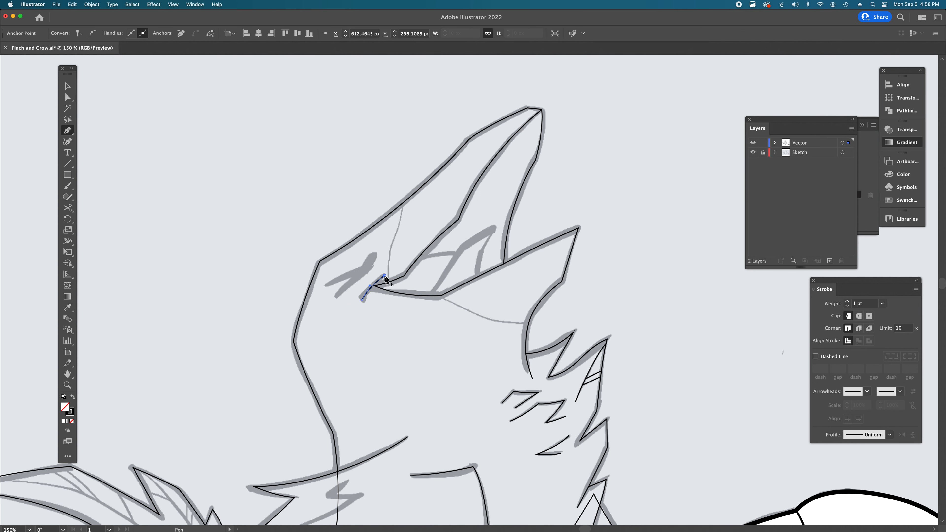
key(a)
Step: Trace the pointed tongue inside the open beak as one path, starting and ending on the lower beak edge
super+click(382, 279)
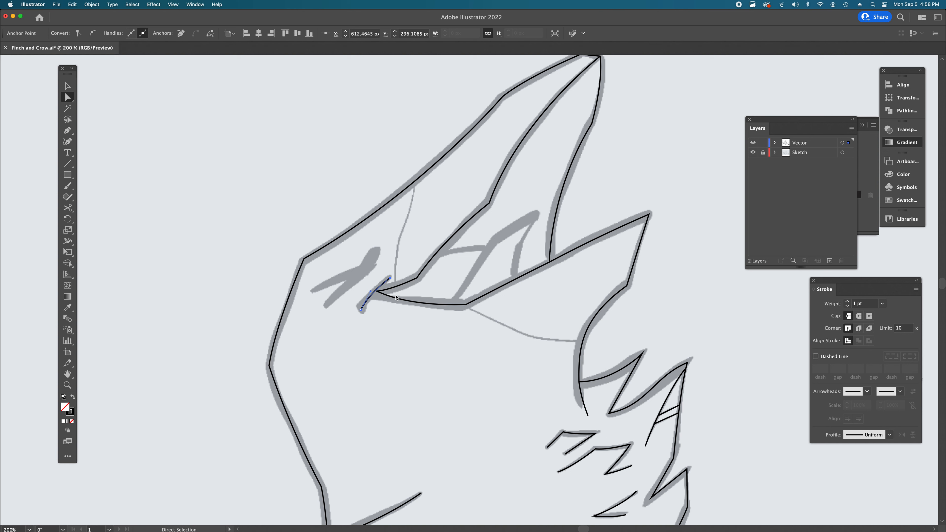
key(p)
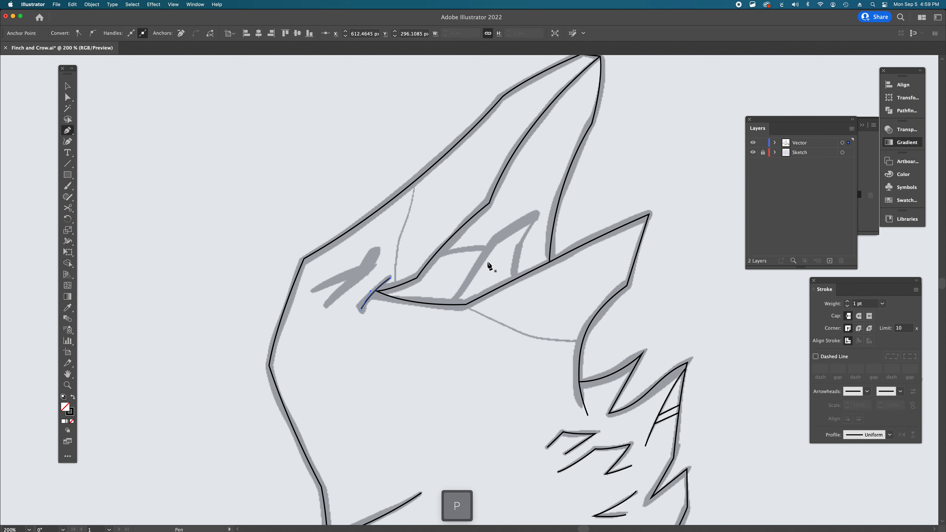
click(515, 278)
drag(515, 272, 514, 256)
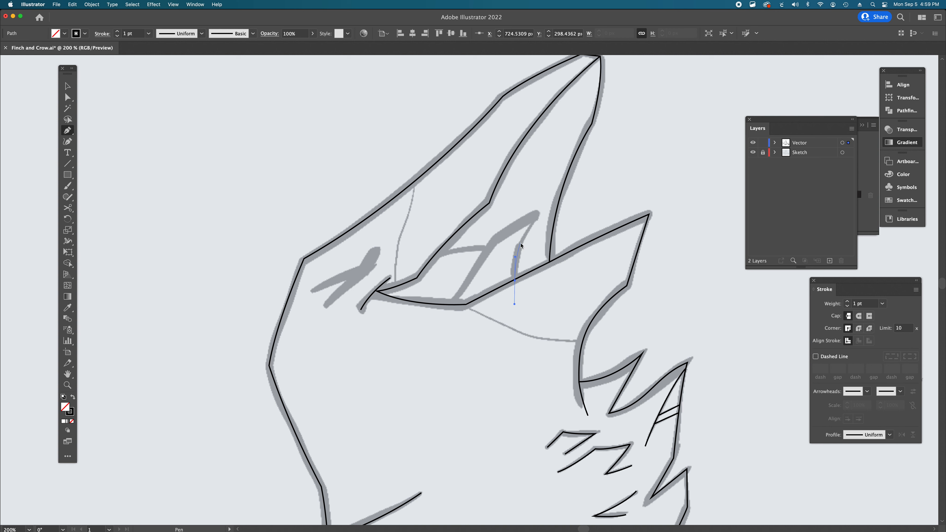
drag(537, 218, 501, 232)
click(493, 239)
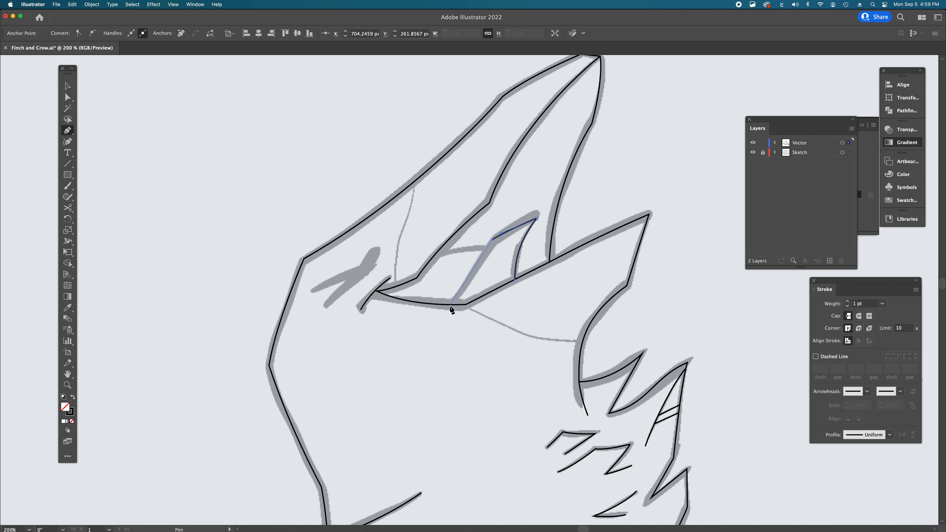
drag(451, 304, 441, 319)
Step: Trace the short curved line between the upper beak's inner edge and the tongue as a separate path
key(p)
drag(433, 256, 458, 243)
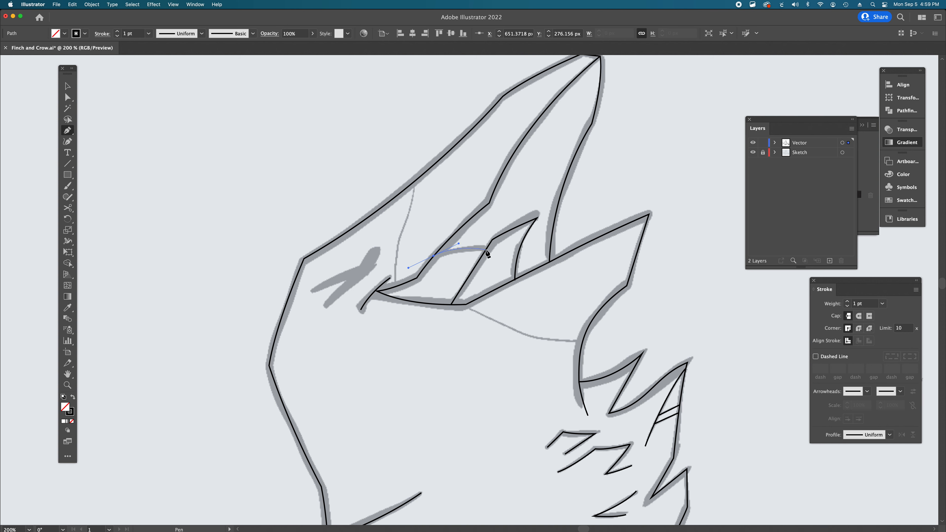
click(486, 250)
key(a)
Step: Trace the thin curved line at the upper beak's base, from the head outline to the mouth, and adjust its upper handle to fit
key(p)
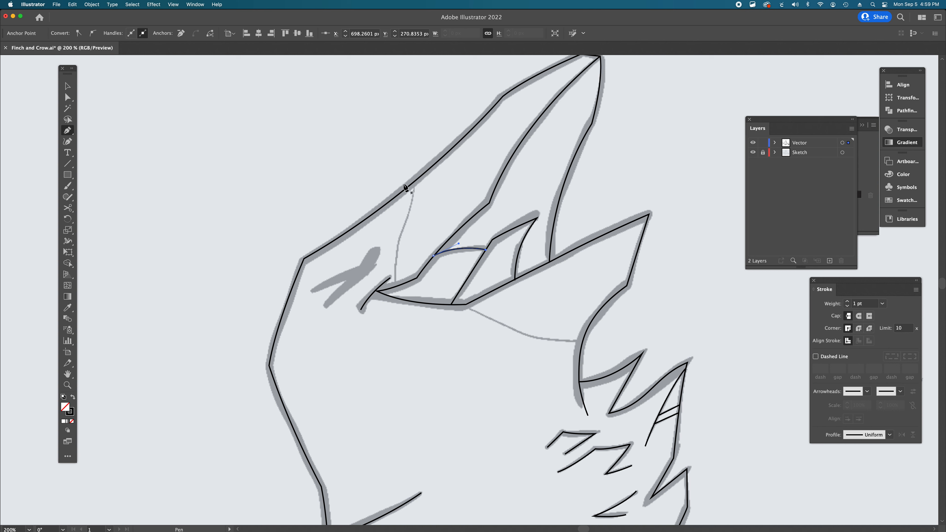
click(413, 182)
drag(396, 289, 402, 329)
key(a)
drag(413, 212, 413, 216)
key(p)
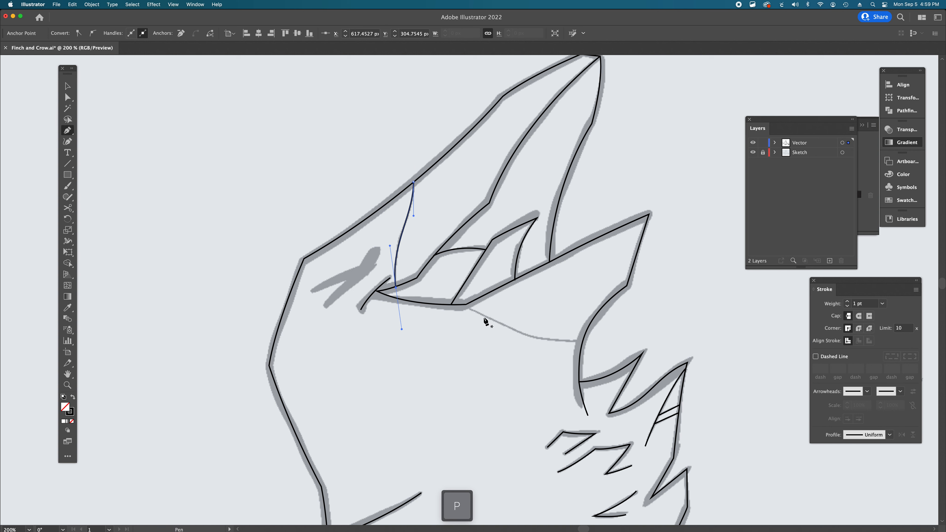
Step: Trace the sketched curve from the beak's lower edge to the back of the crow's head with the Pen tool
drag(468, 308, 514, 329)
click(583, 342)
drag(583, 341, 635, 338)
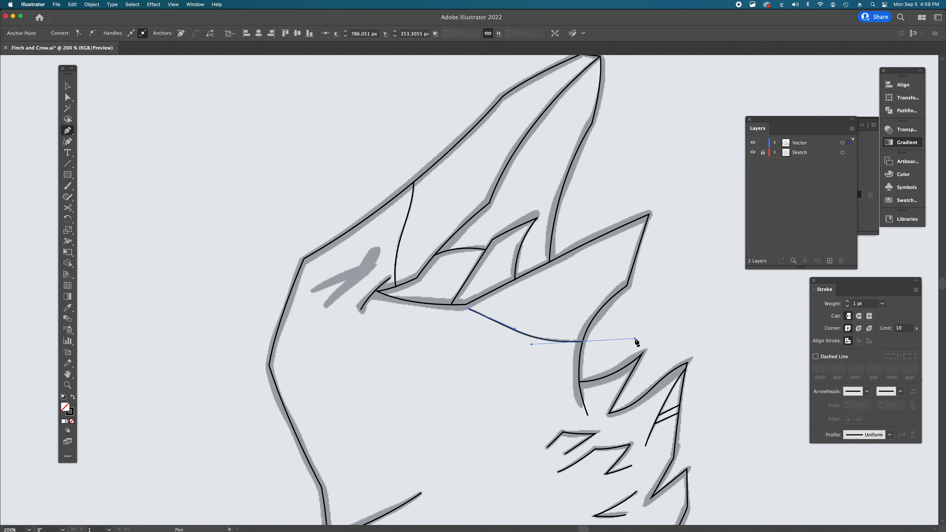
Step: Trace the crow's small crossed eye mark beside the beak as two separate open paths, and leave them deselected
key(p)
click(325, 305)
drag(376, 265, 398, 252)
key(p)
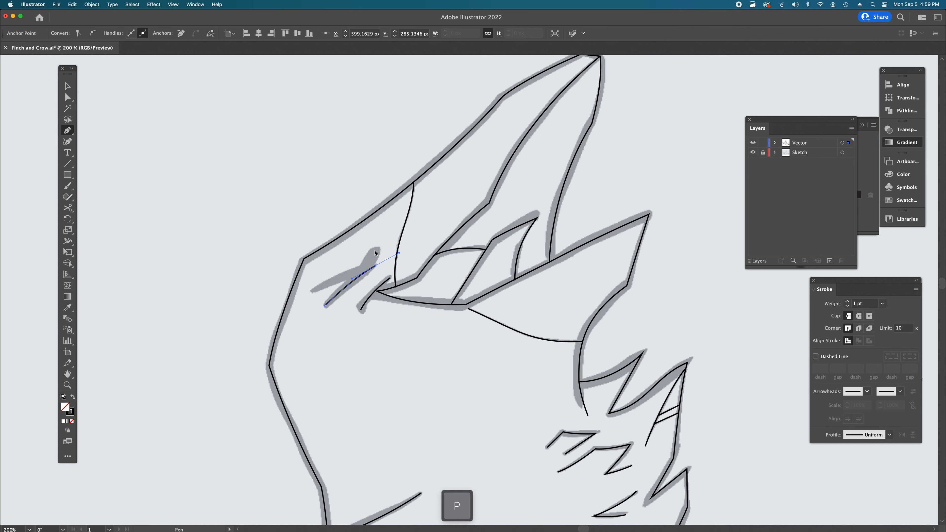
click(374, 250)
click(363, 271)
drag(313, 291, 294, 303)
key(a)
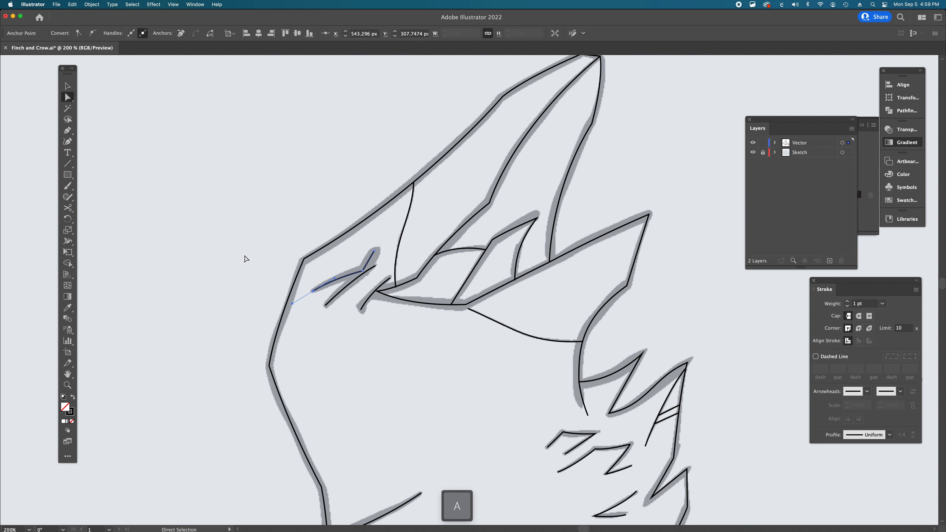
click(243, 258)
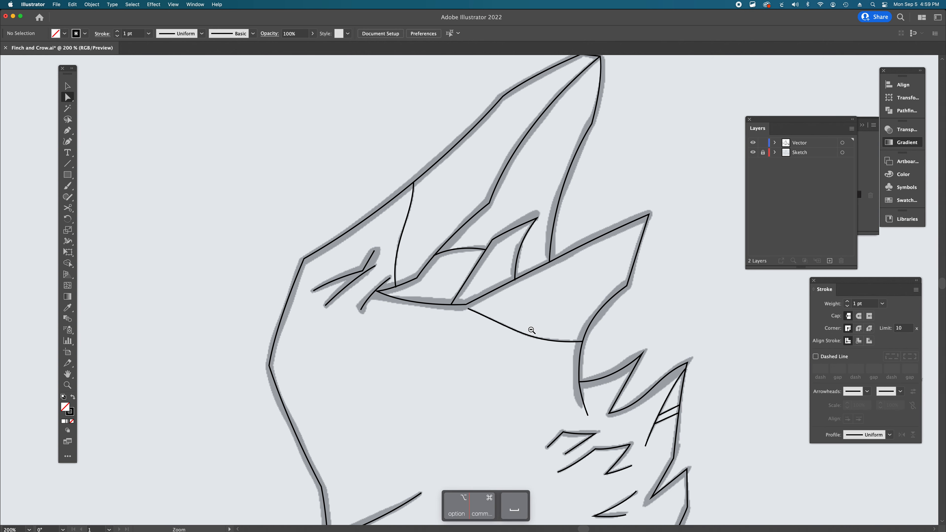
Step: Trace the long curved centre line of the crow's upper tail feather with the Pen tool
alt+super+click(533, 330)
alt+super+click(460, 340)
drag(465, 295, 488, 259)
scroll(489, 264, down, 5)
scroll(489, 264, left, 4)
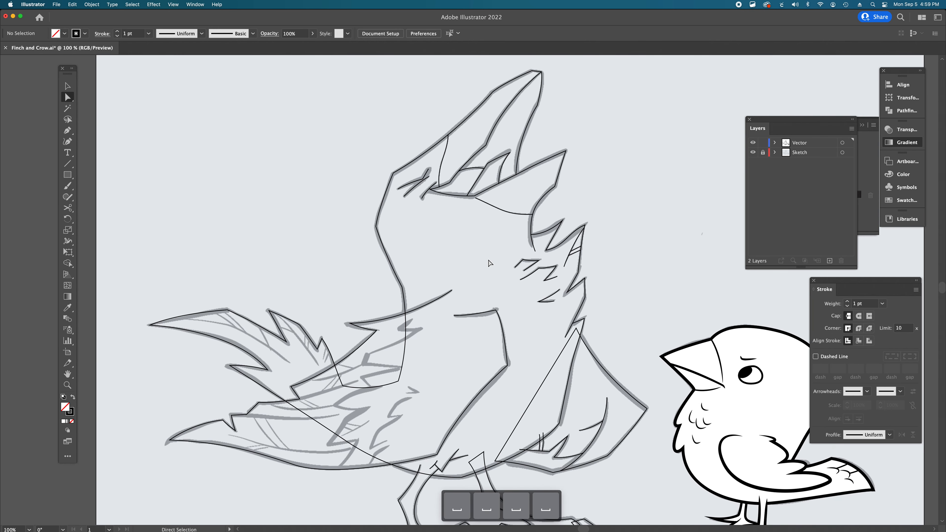
scroll(450, 222, up, 3)
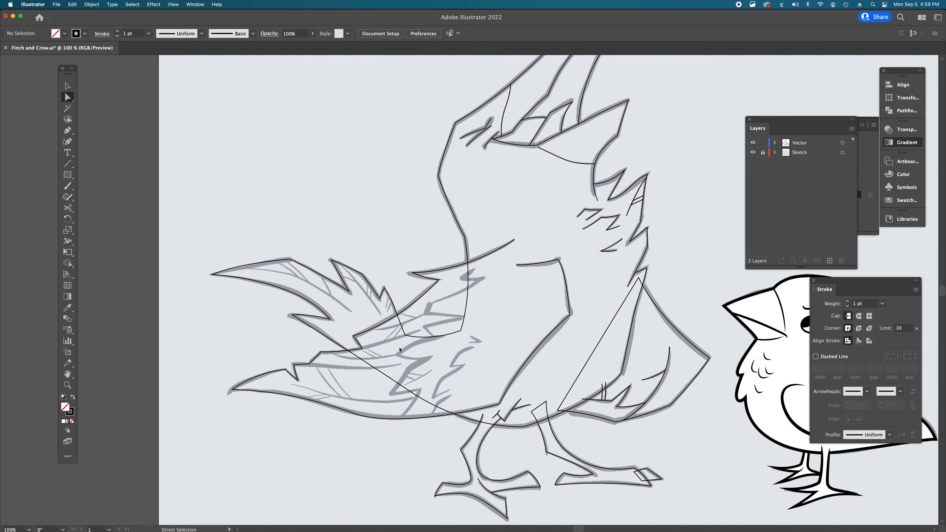
super+click(372, 316)
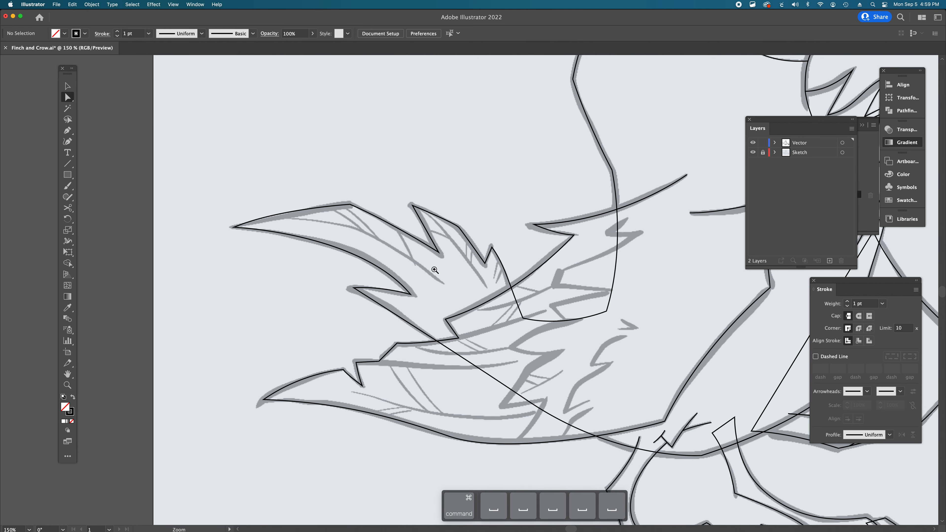
super+click(435, 271)
key(p)
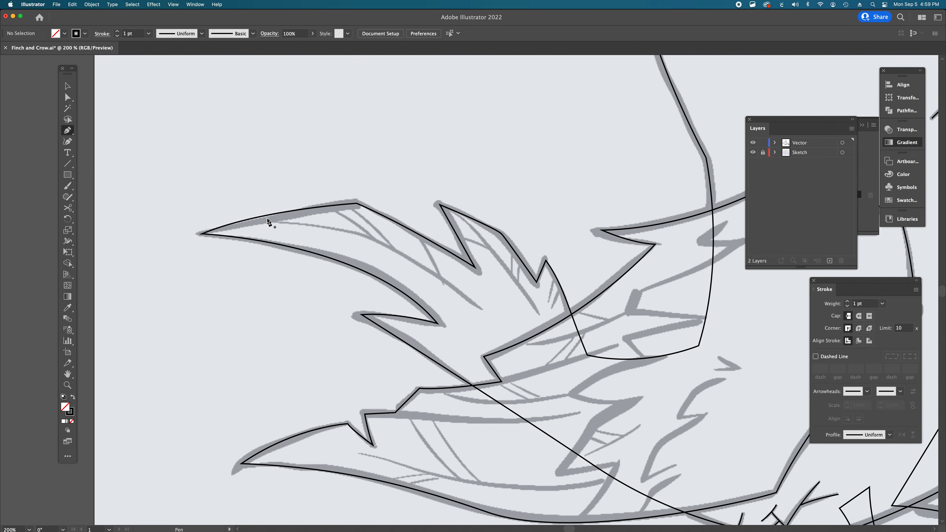
drag(260, 216, 329, 216)
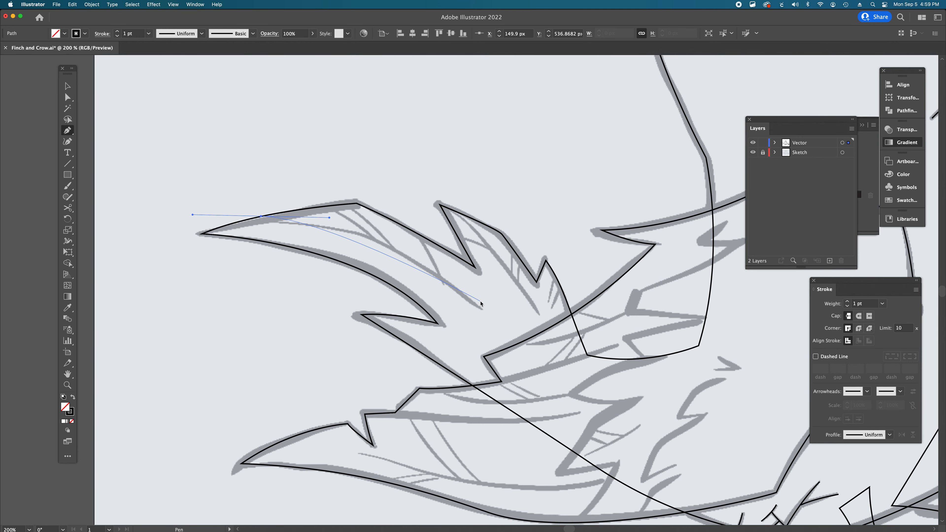
drag(477, 306, 526, 349)
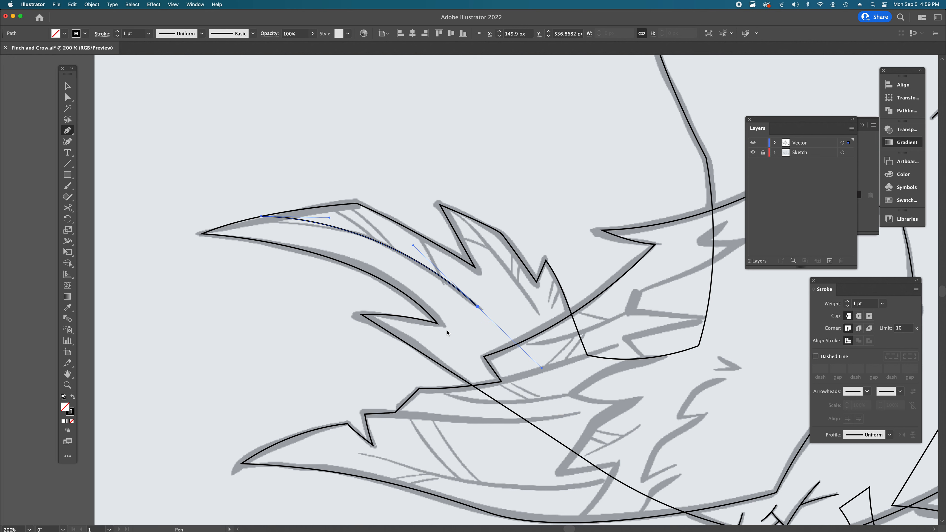
Step: Move the starting anchor point of the feather's centre line onto the feather's upper outline
key(a)
drag(261, 217, 250, 221)
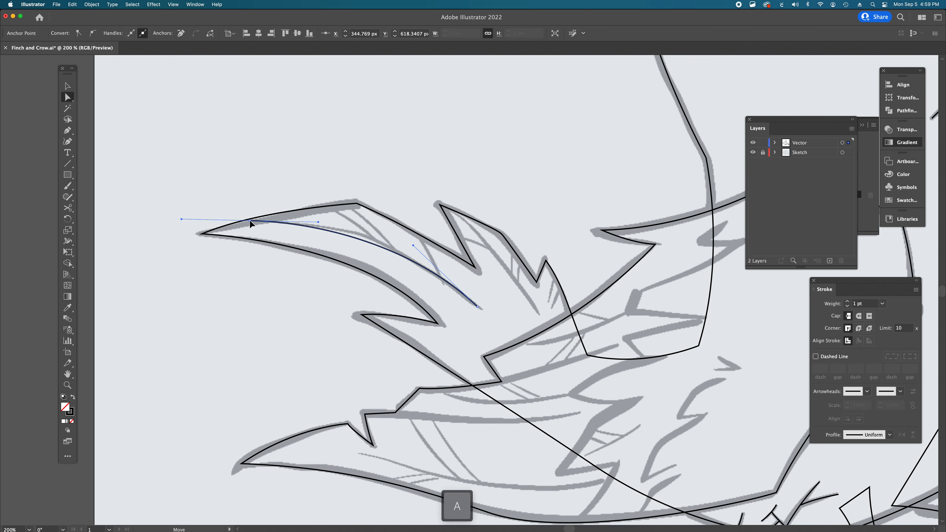
click(261, 216)
drag(262, 213, 276, 219)
click(268, 220)
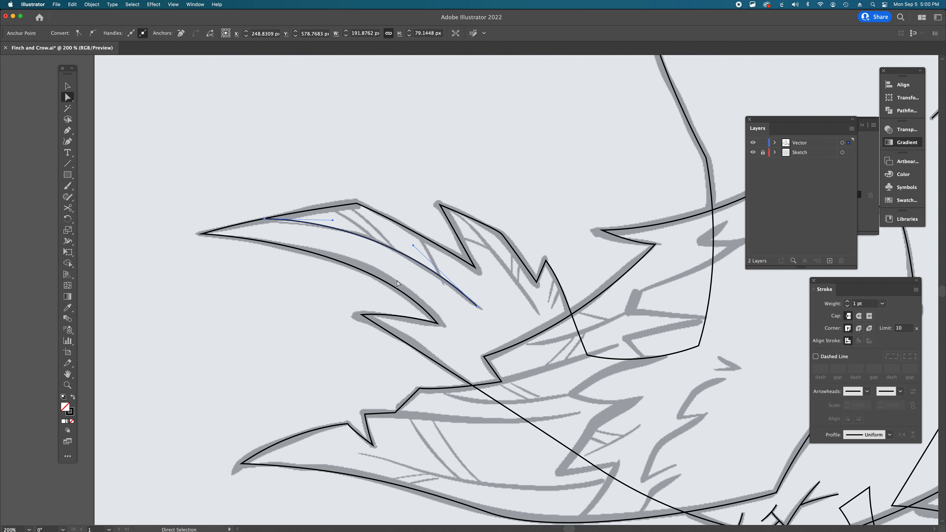
Step: Trace the three short cross lines between the upper tail feather's outline and its centre line
super+click(401, 276)
key(p)
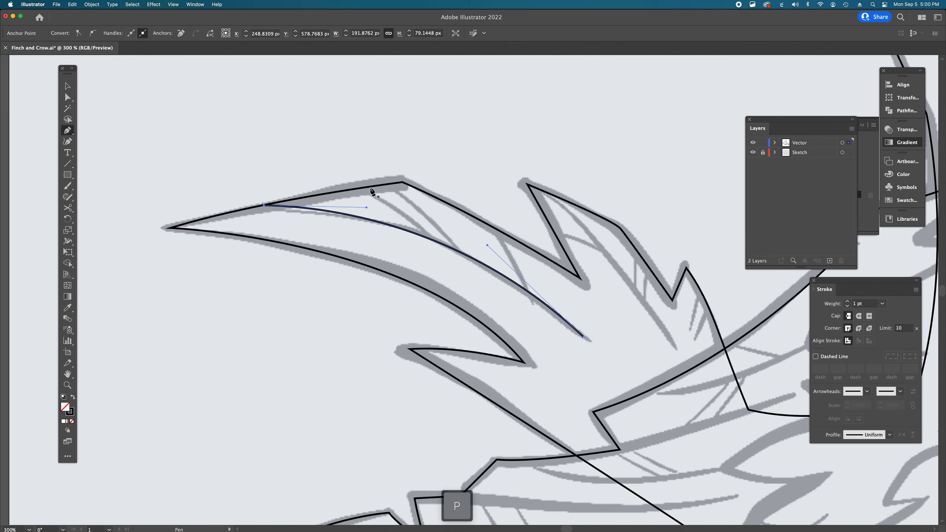
drag(363, 189, 393, 200)
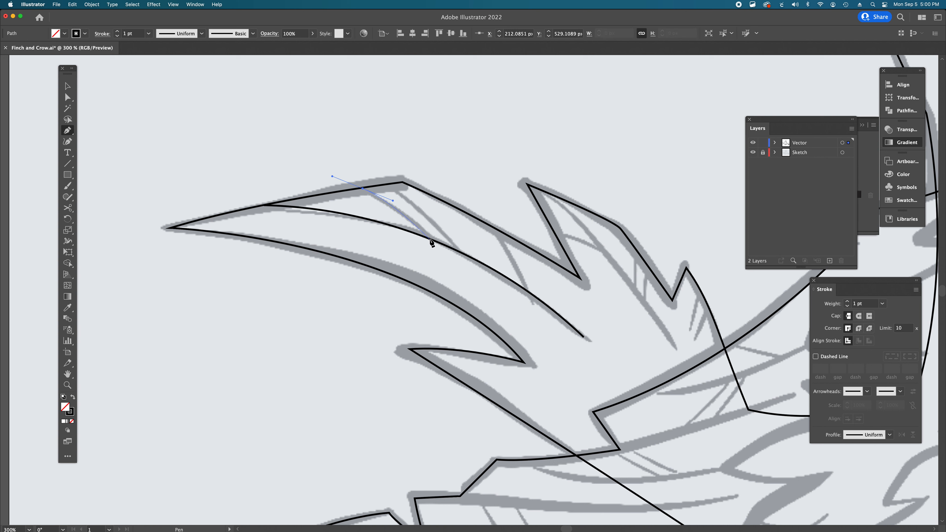
click(430, 239)
key(p)
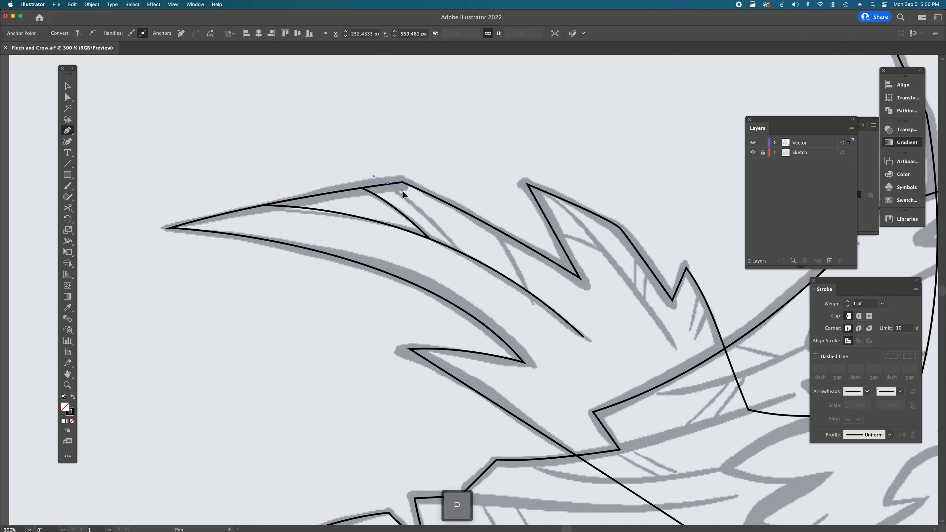
drag(387, 183, 423, 205)
drag(458, 252, 509, 246)
key(p)
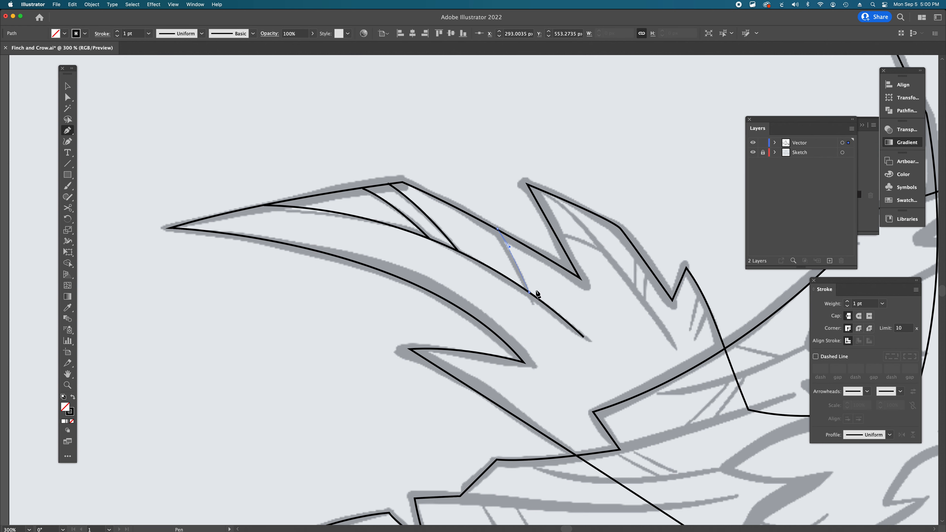
click(530, 293)
Step: Trace the second tail feather's centre line and the short curved line joining it to the feather's left edge
scroll(529, 261, right, 3)
key(p)
drag(492, 191, 548, 237)
click(624, 350)
key(p)
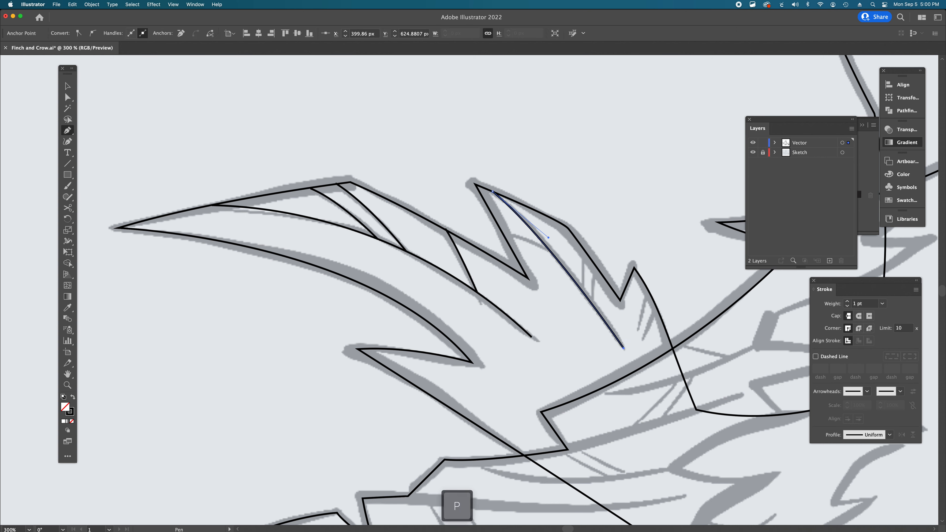
drag(502, 234, 527, 238)
click(548, 249)
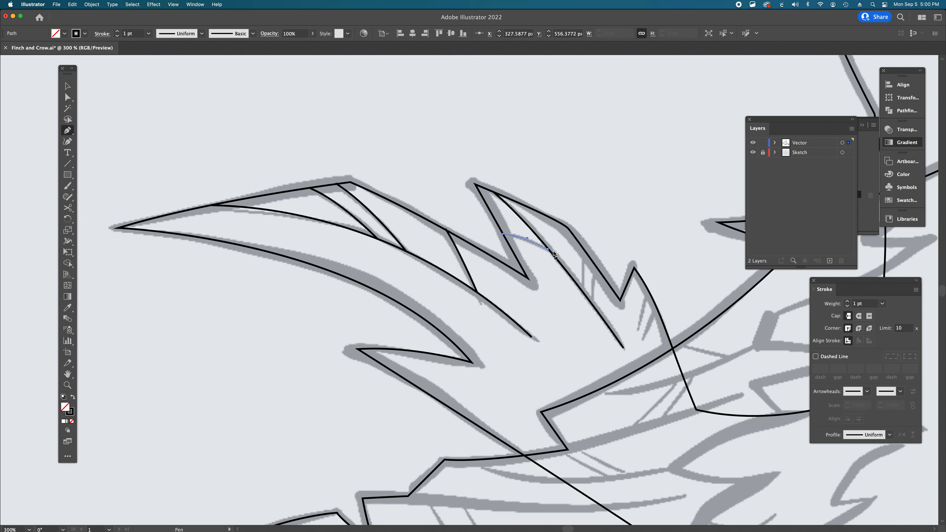
Step: Draw the two short straight lines between the second tail feather's right edge and its centre line
key(p)
click(585, 251)
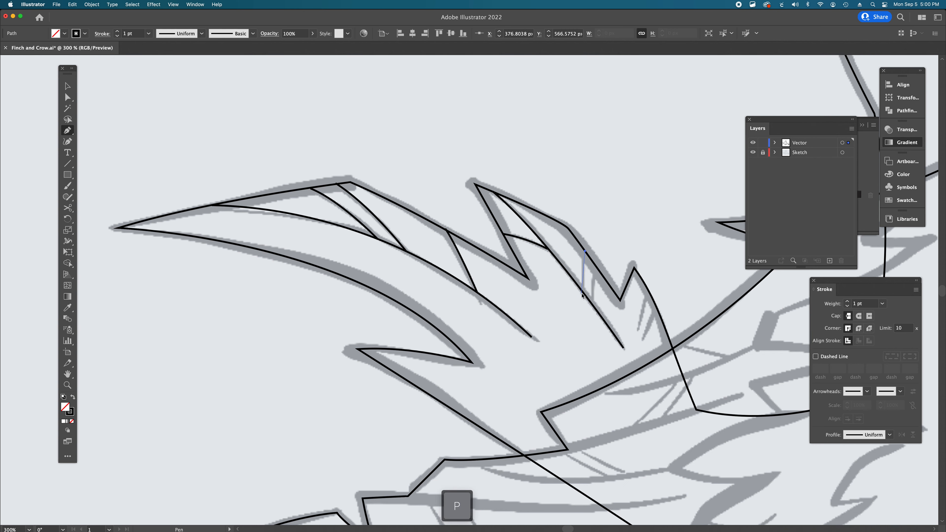
click(582, 292)
key(p)
click(594, 265)
click(592, 304)
Step: Draw the two short slanted strokes inside the small third tail feather
key(p)
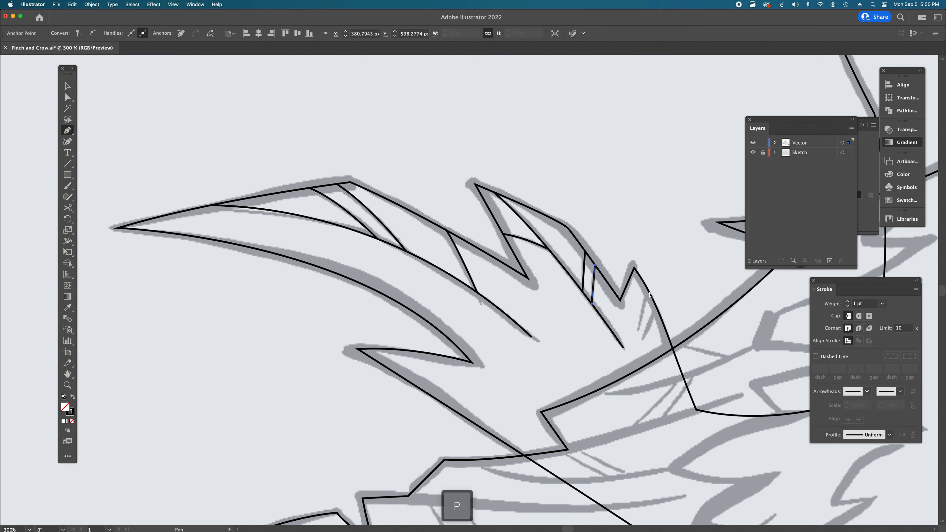
click(649, 293)
click(638, 330)
key(p)
click(656, 308)
click(642, 339)
scroll(643, 327, down, 3)
scroll(643, 327, right, 2)
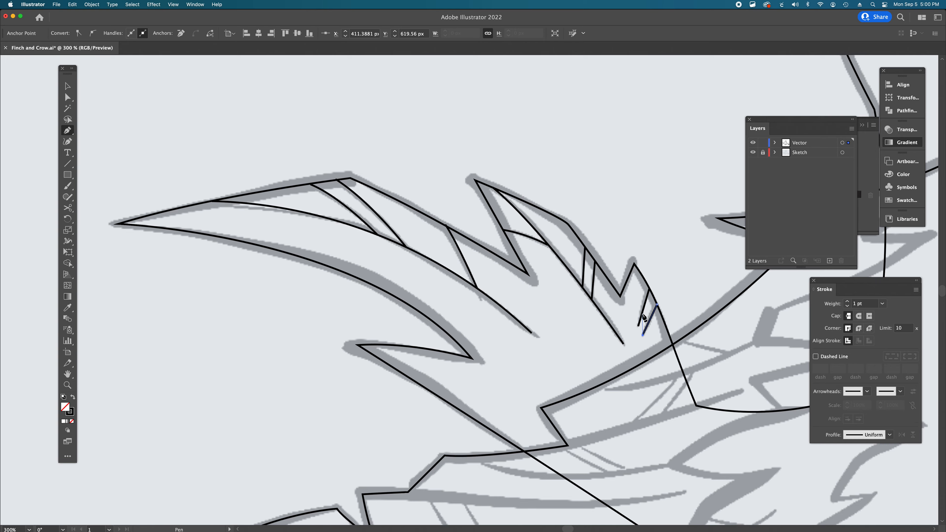
scroll(644, 318, down, 4)
scroll(643, 318, right, 5)
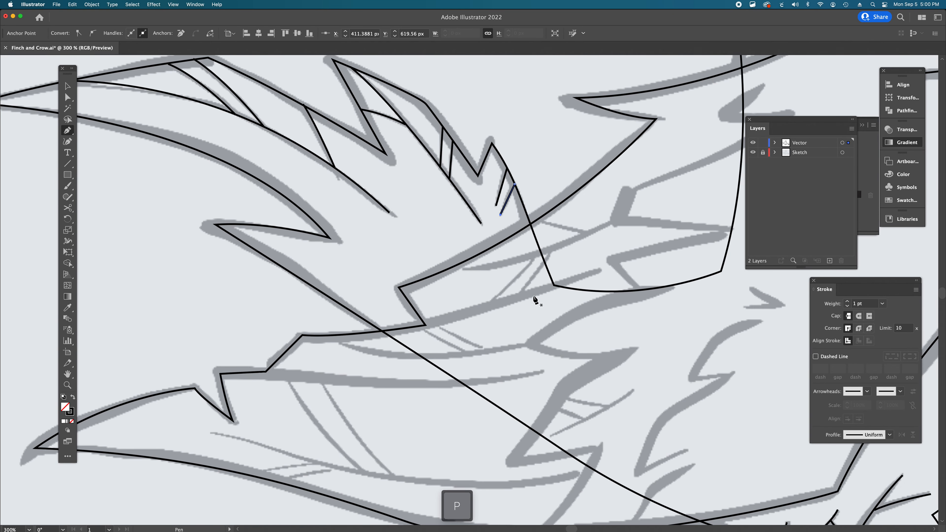
alt+super+click(509, 286)
alt+super+click(509, 287)
alt+super+click(509, 286)
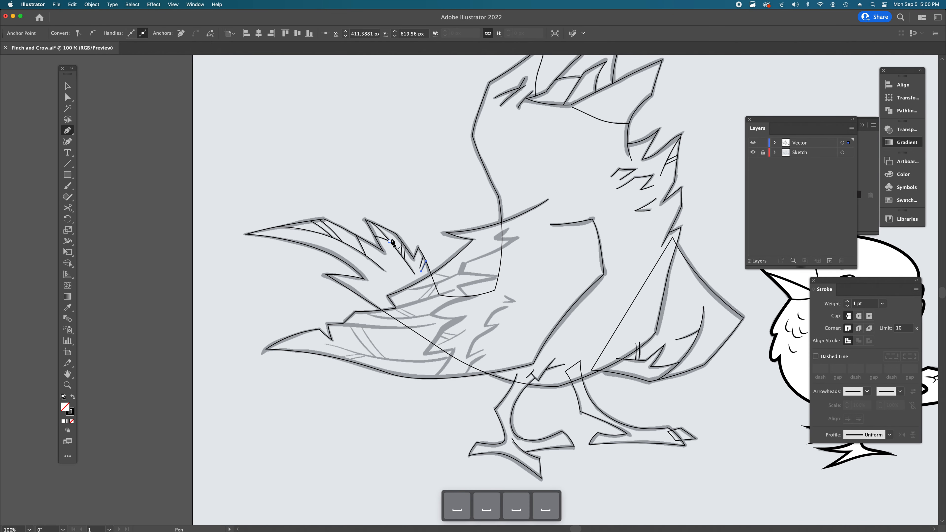
scroll(559, 311, up, 3)
scroll(559, 310, right, 2)
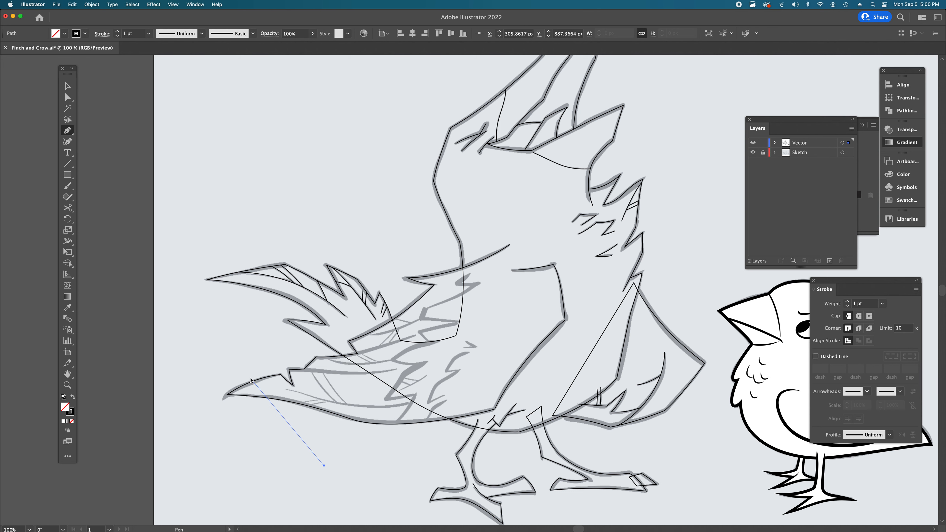
key(BackSpace)
Step: Trace the upper part of the wing's jagged inner feather edge as a zigzag path, starting just below the wing's top line
super+click(346, 406)
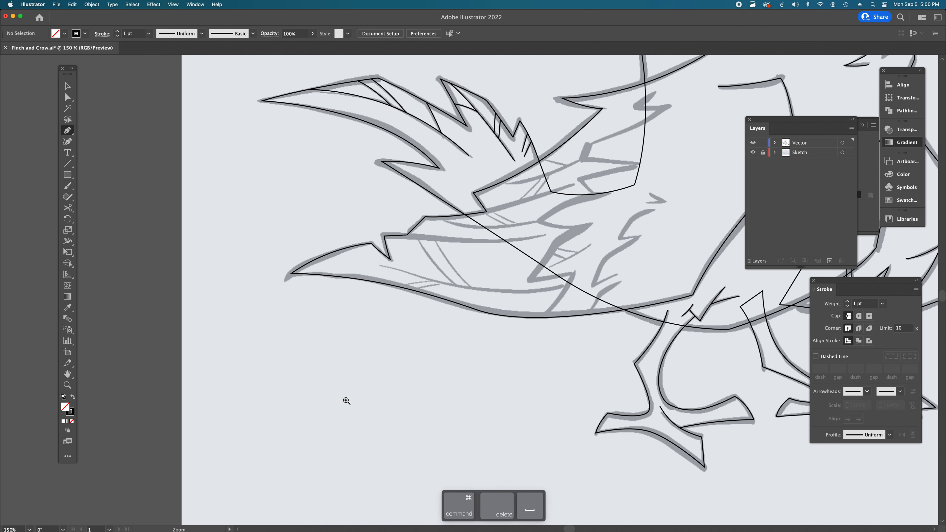
scroll(490, 313, up, 5)
scroll(490, 313, right, 9)
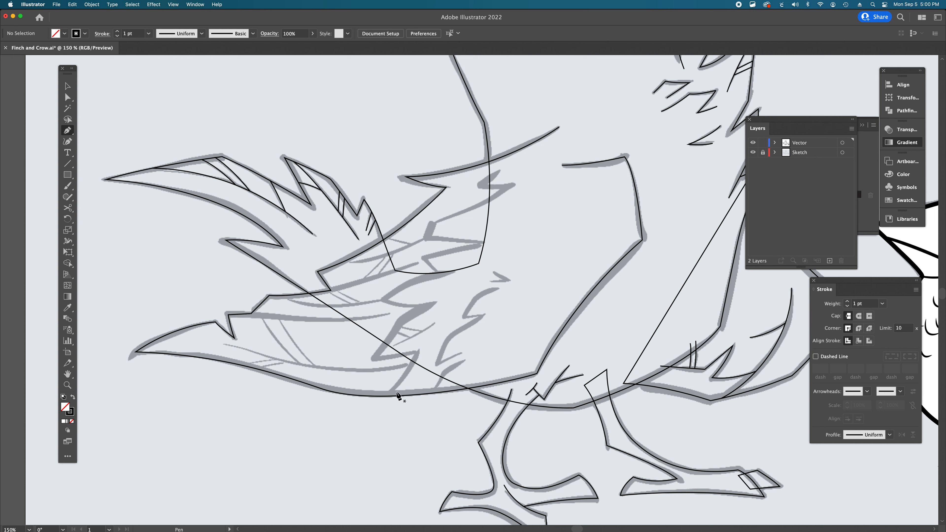
key(p)
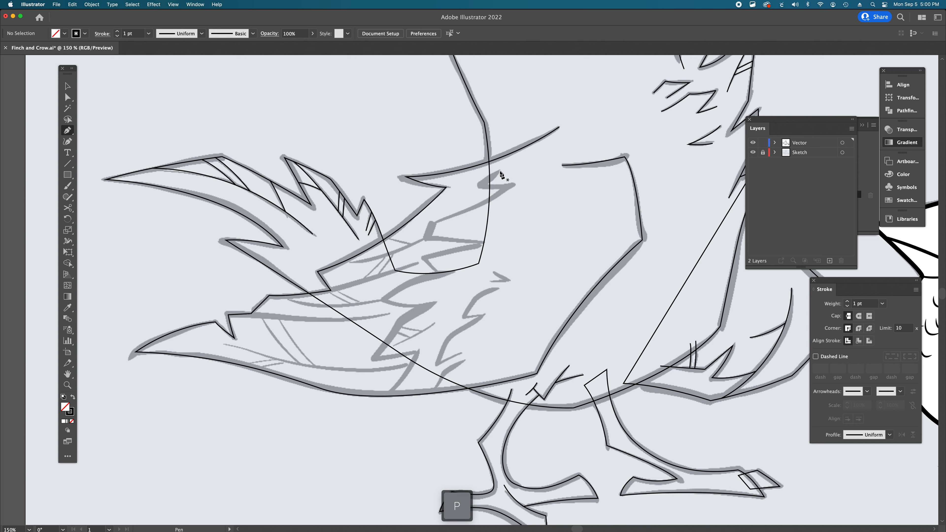
click(500, 171)
click(480, 186)
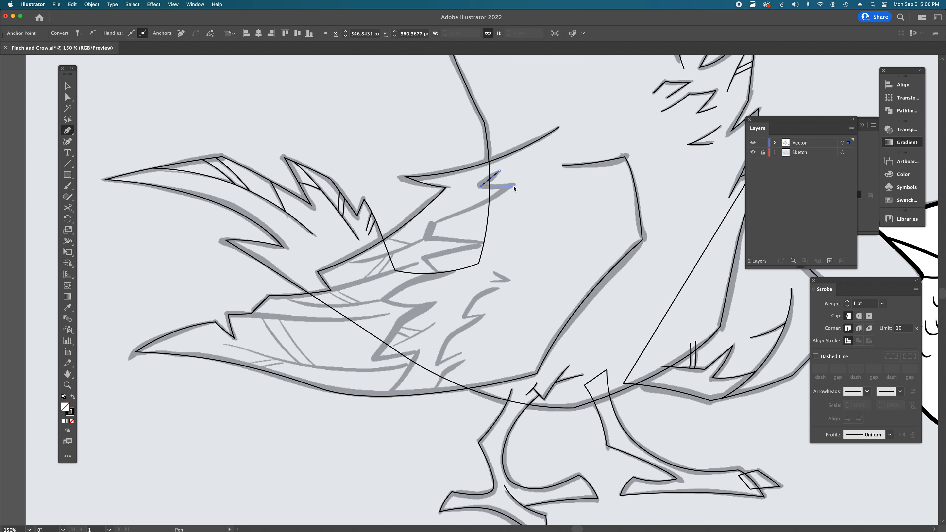
click(510, 187)
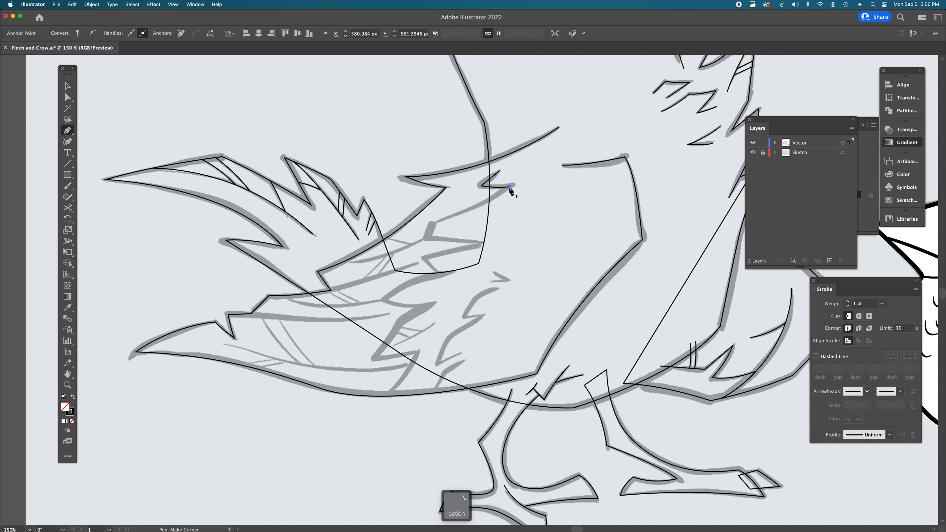
drag(431, 223, 501, 246)
alt+click(431, 223)
alt+click(484, 243)
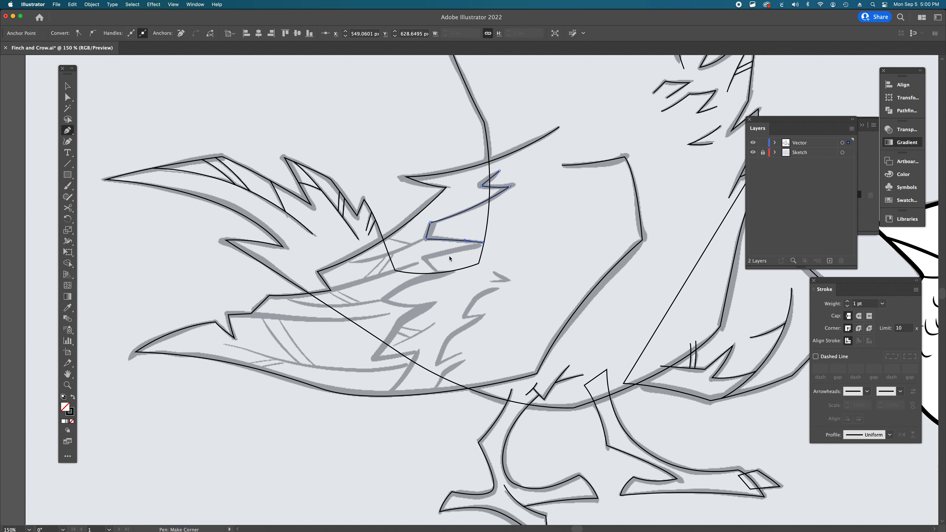
click(424, 258)
click(437, 273)
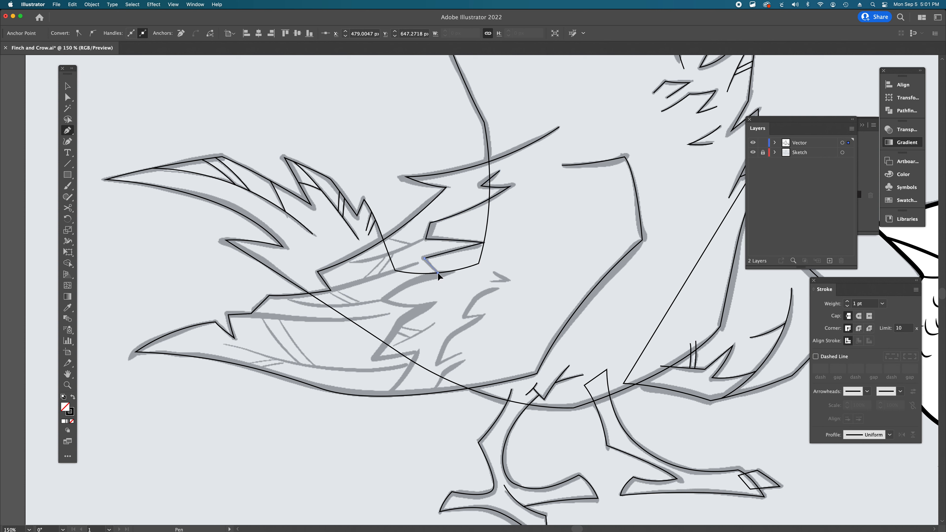
Step: Continue the zigzag path down the jagged feather edge to the wing's lower outline, and leave it deselected
drag(386, 300, 368, 321)
alt+click(386, 300)
click(427, 306)
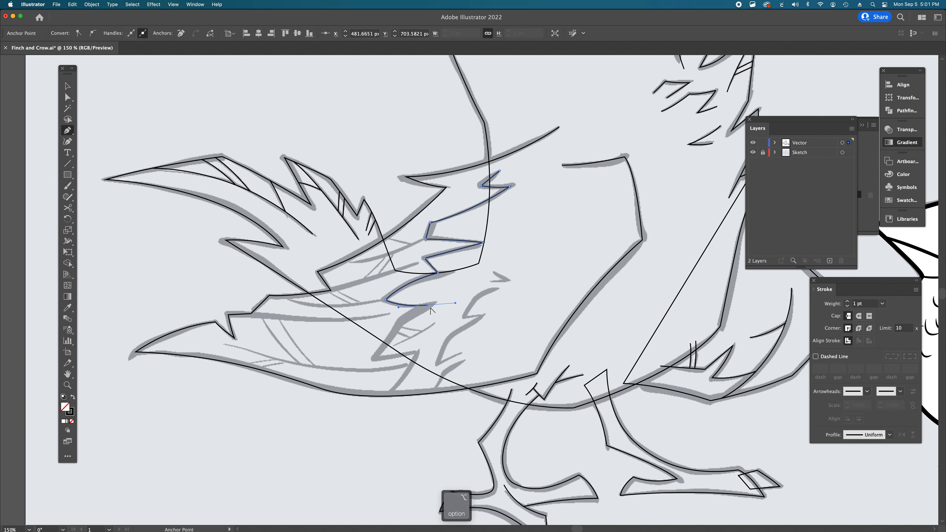
click(402, 319)
drag(374, 358, 360, 373)
alt+click(373, 358)
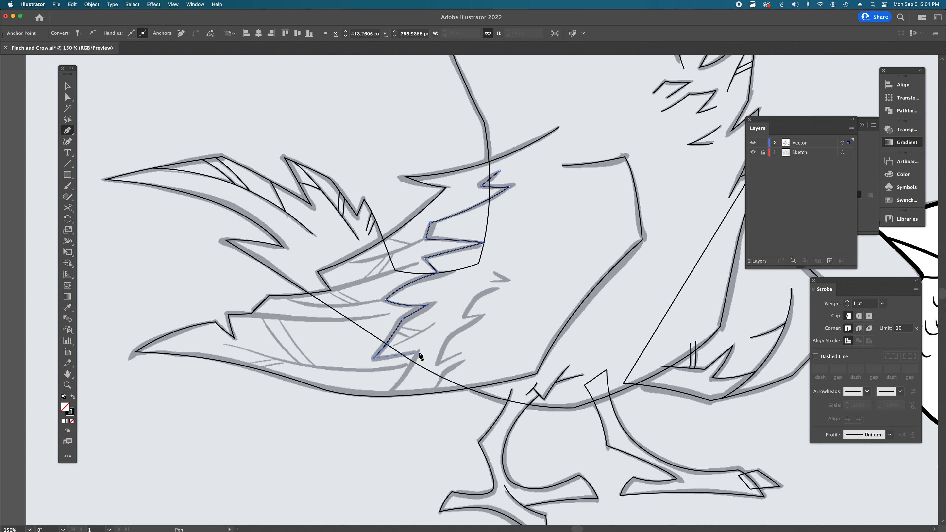
click(419, 352)
drag(379, 397, 408, 381)
key(a)
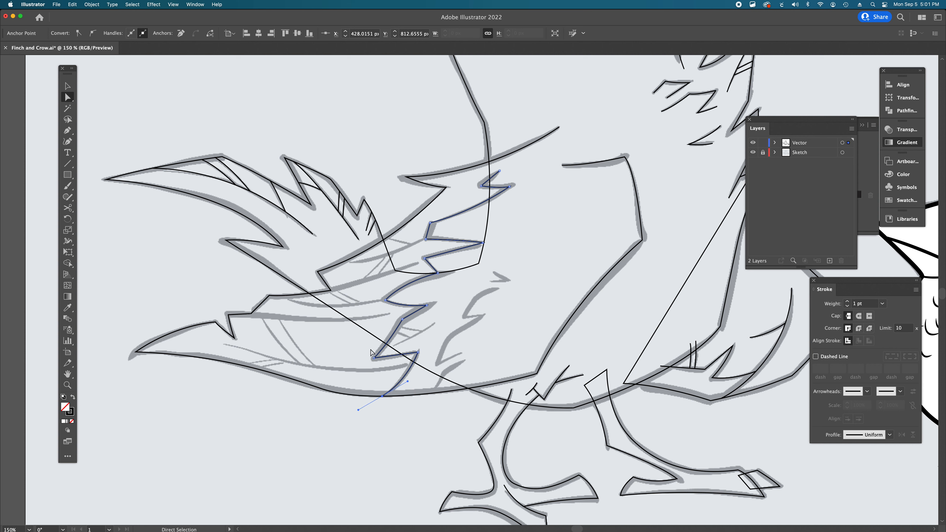
click(410, 475)
Step: Draw the short bent stroke rising from the wing's lower outline, below the small inner feather zigzag
key(super+equal)
scroll(410, 347, left, 2)
key(p)
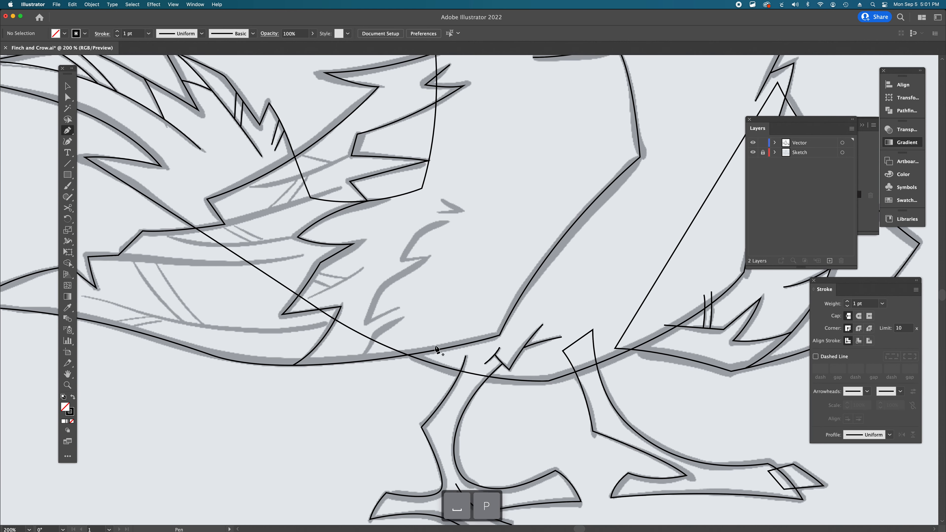
click(362, 360)
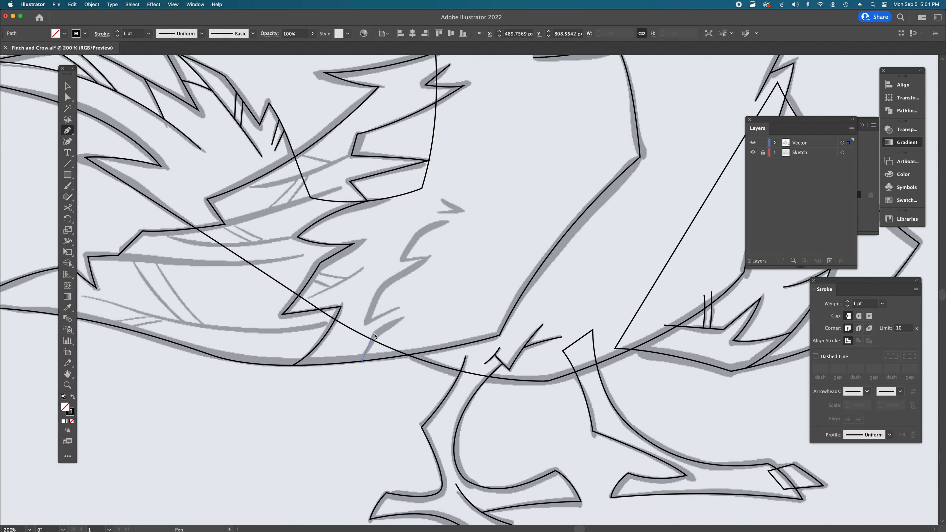
click(374, 334)
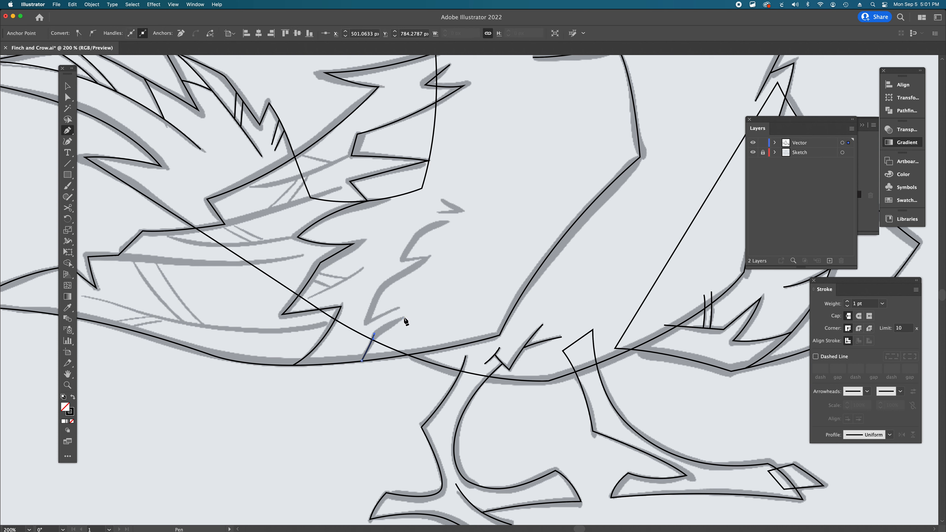
drag(414, 314, 414, 315)
Step: Trace the second jagged feather line inside the wing as one open path, from its lower barb up to the curved tip
key(p)
click(400, 307)
click(367, 322)
drag(385, 284, 437, 250)
alt+click(428, 258)
click(403, 259)
drag(421, 231, 426, 228)
click(451, 221)
Step: Draw the small V-shaped feather mark above the second jagged feather line
key(p)
click(438, 212)
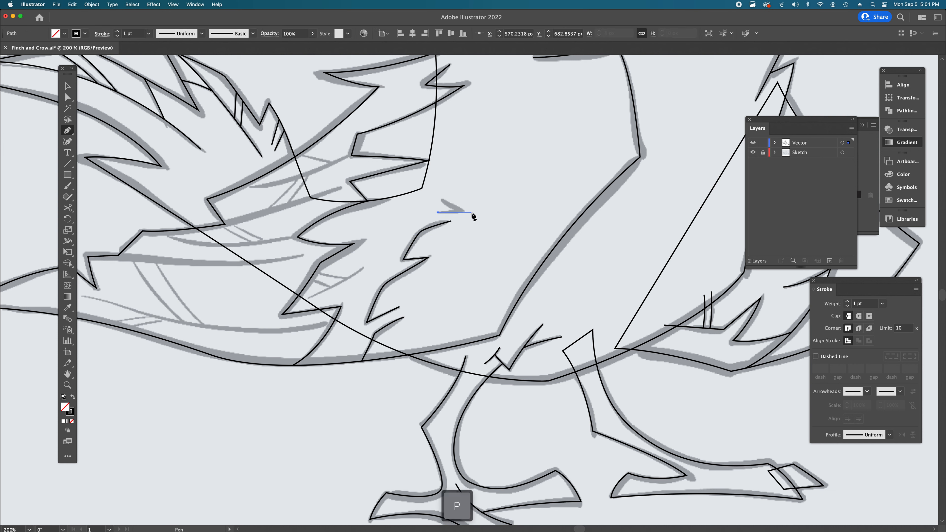
click(462, 210)
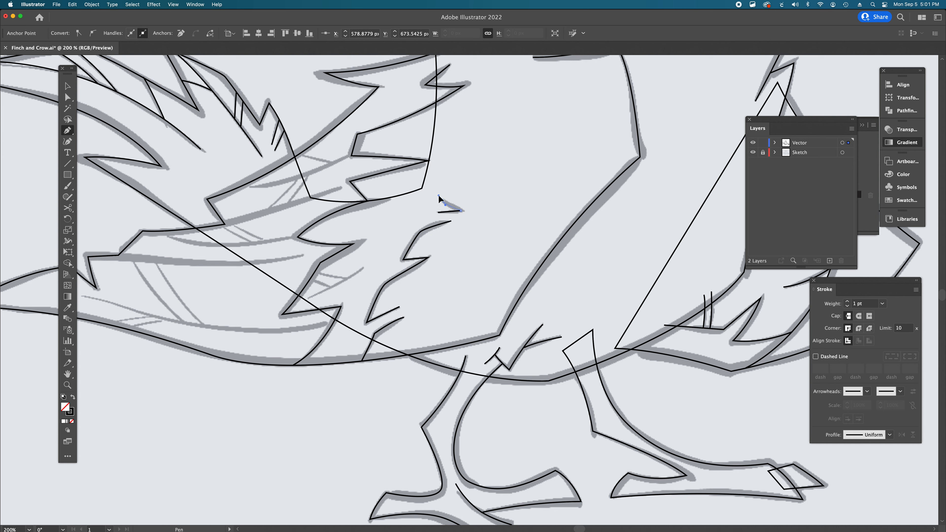
Step: Draw the top wing feather's curved centre line from the jagged edge, and the short straight stroke above it
scroll(434, 196, left, 5)
scroll(434, 195, up, 2)
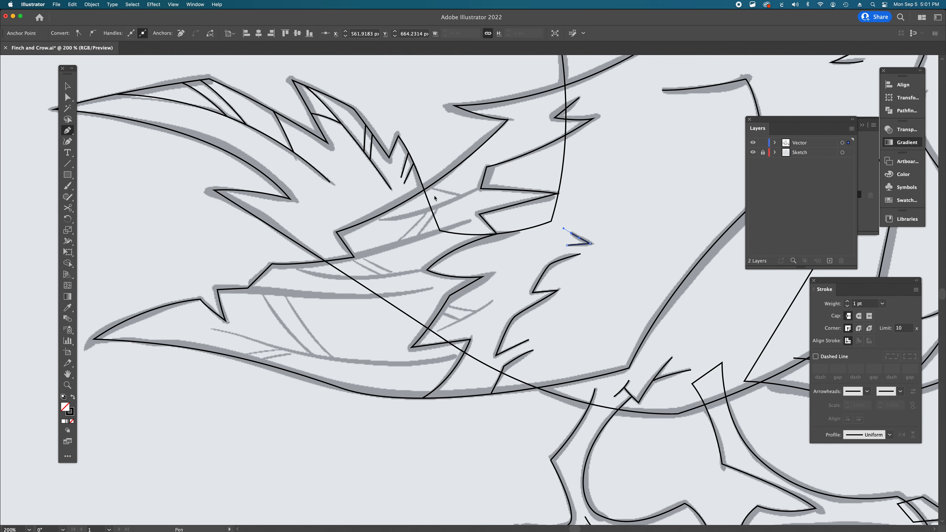
key(p)
scroll(431, 246, left, 2)
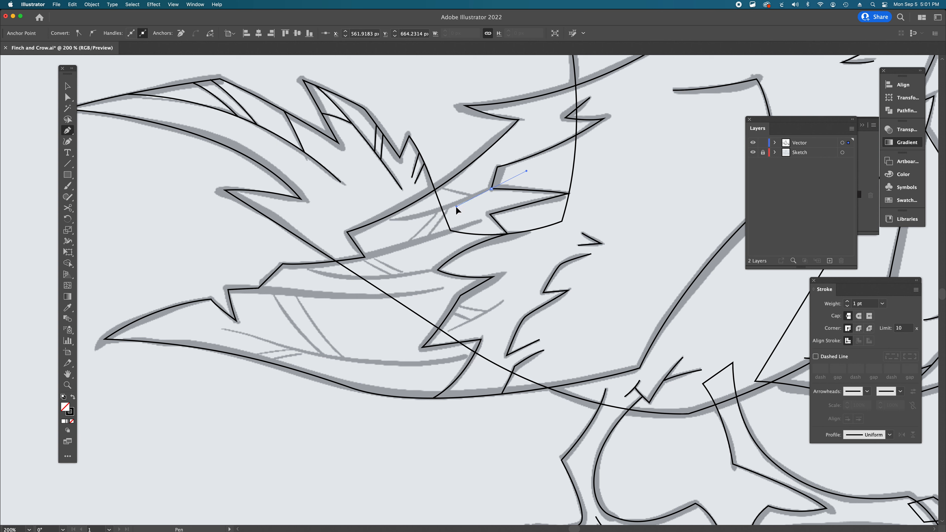
drag(456, 207, 447, 212)
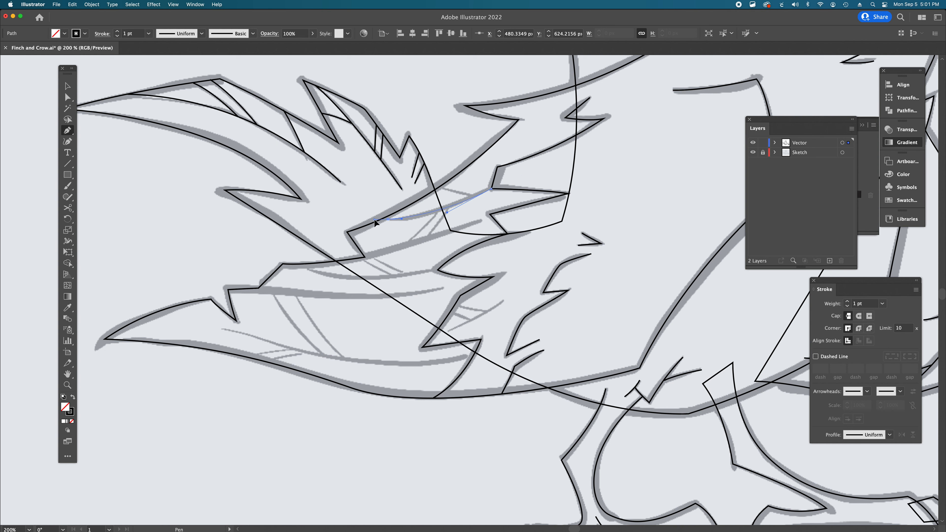
key(p)
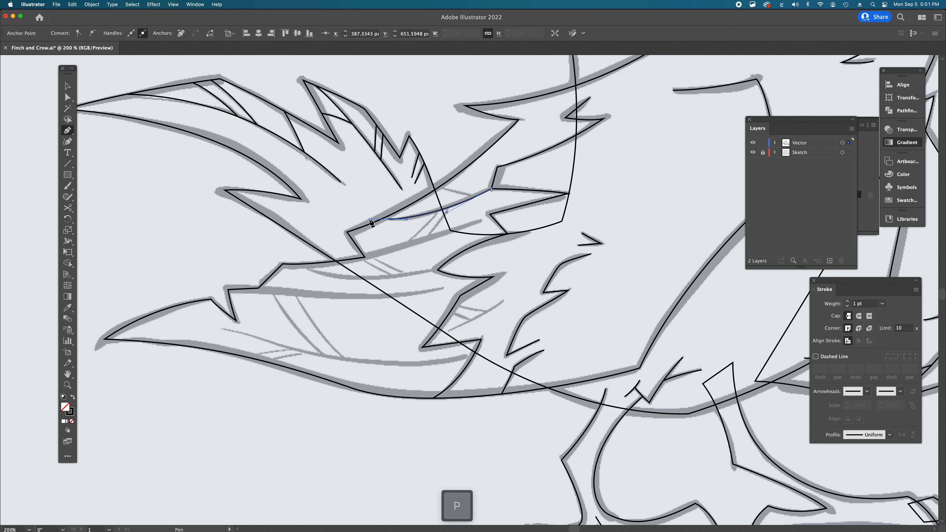
click(441, 188)
click(473, 197)
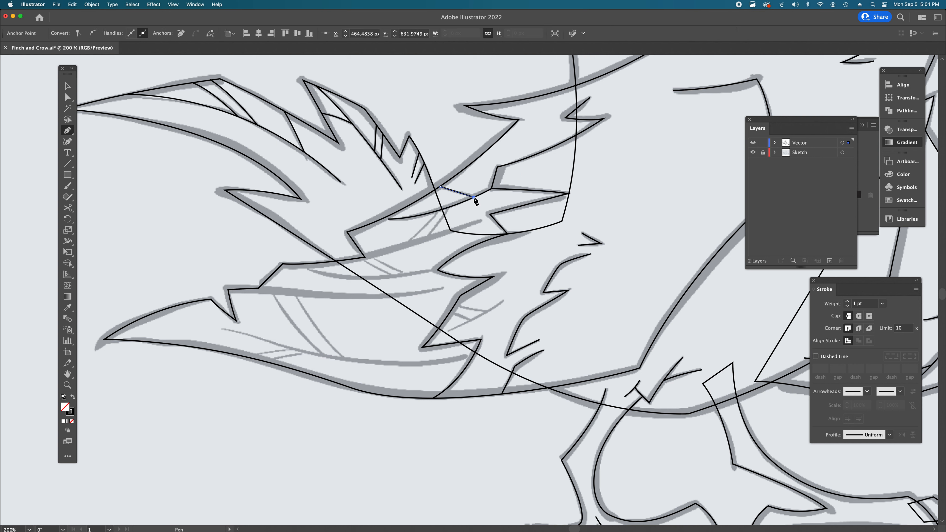
Step: Draw the gently curved lower edge of the top wing feather, starting at the notch in the wing outline
key(p)
drag(365, 257, 413, 247)
click(482, 223)
Step: Draw the two slanted strokes between the top wing feather's centre line and its lower edge
key(p)
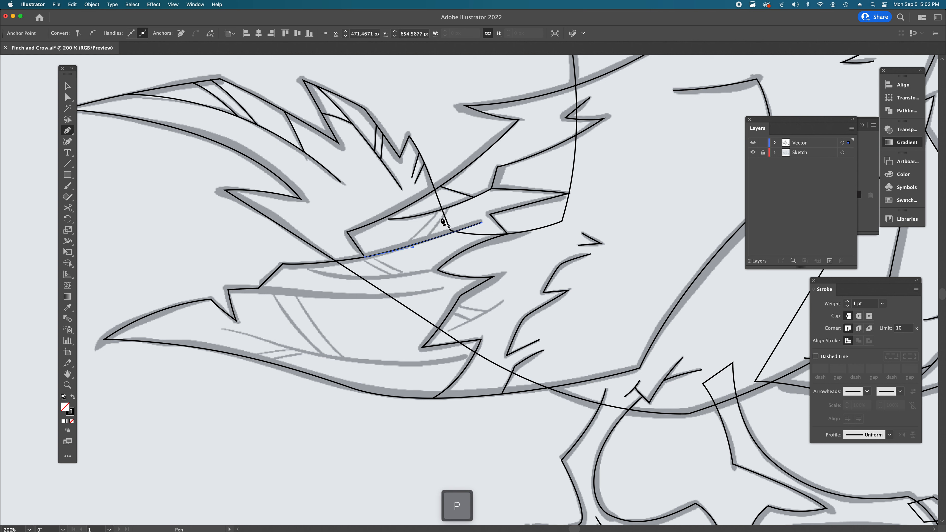
click(438, 212)
drag(379, 255, 374, 262)
key(p)
drag(449, 210, 422, 248)
click(425, 243)
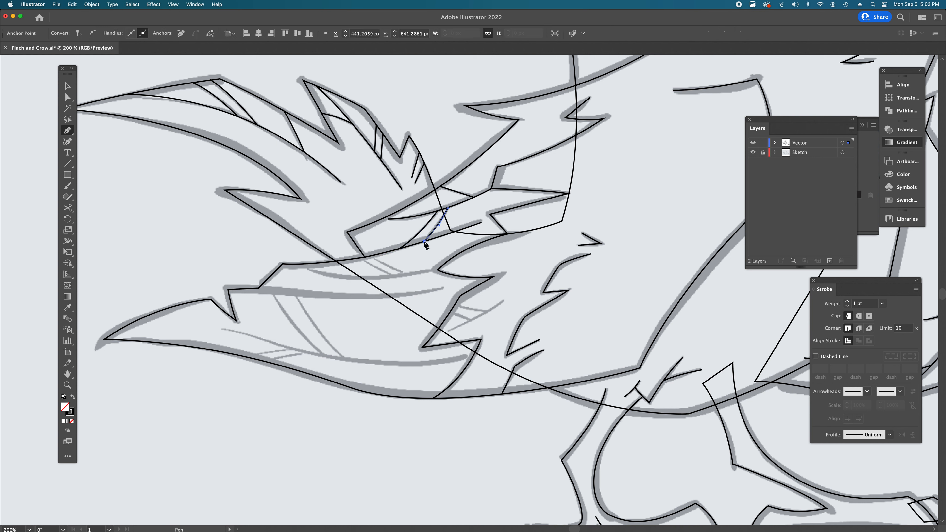
Step: Draw the curved centre line of the second wing feather, ending at the inner point of the jagged edge
key(p)
drag(307, 269, 358, 281)
click(438, 270)
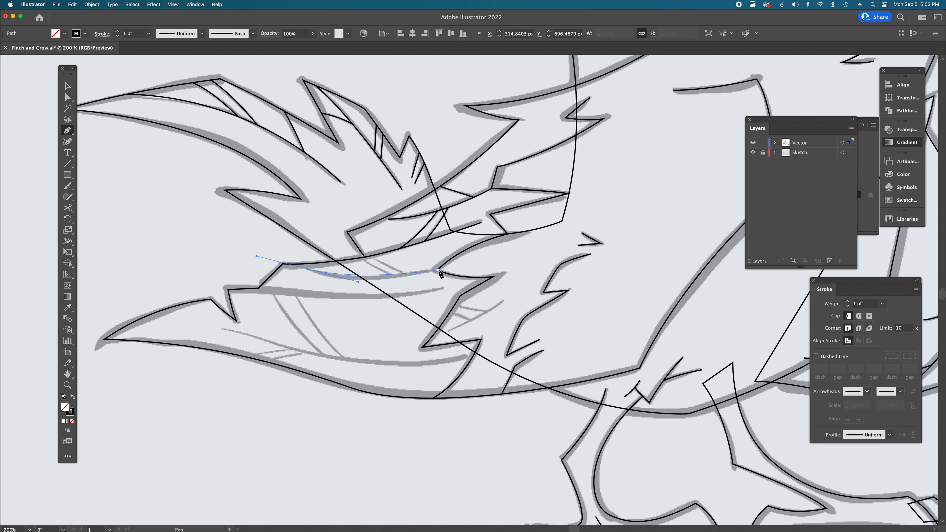
drag(439, 271, 478, 260)
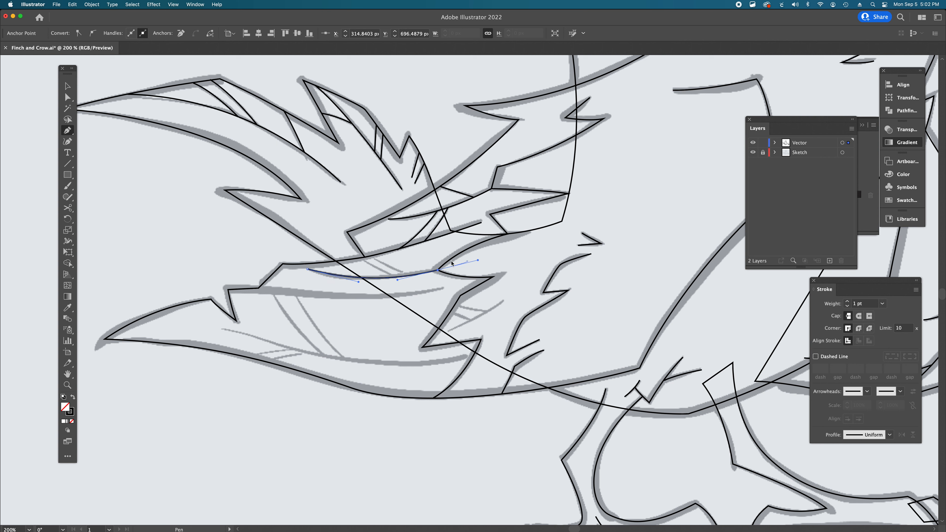
Step: Draw the two short slanted strokes between the second wing feather's upper edge and its centre line
key(p)
click(359, 258)
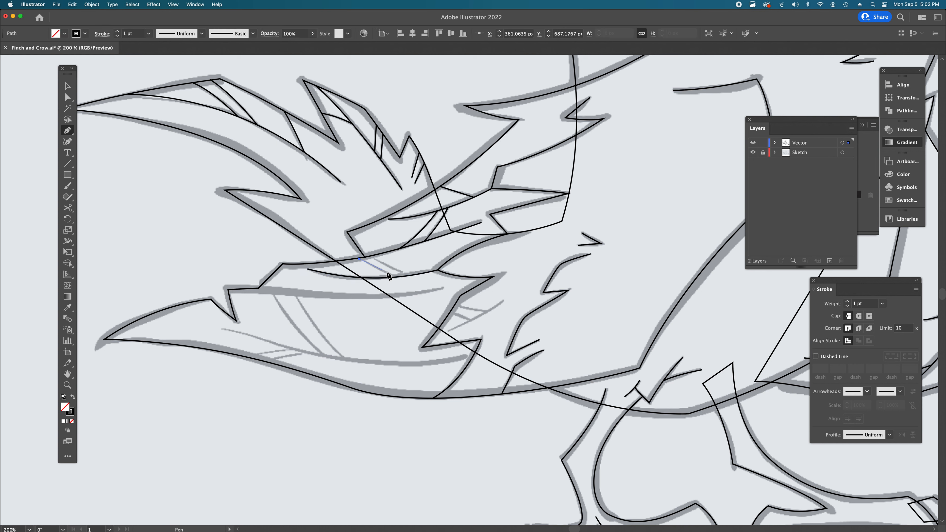
click(396, 277)
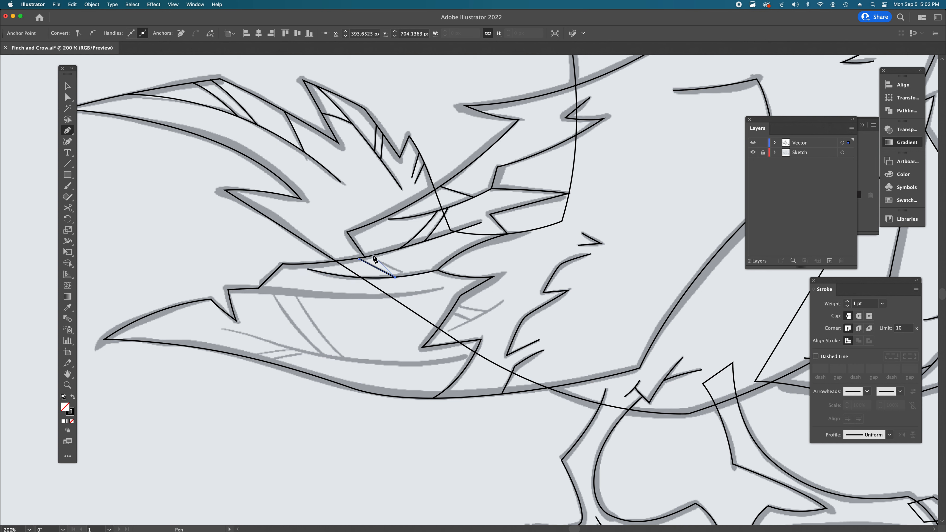
key(p)
drag(383, 265, 388, 267)
click(409, 276)
Step: Trace the lowest wing feather's curved upper edge and long centre line, fine-tuning the centre line's curvature to the sketch
key(p)
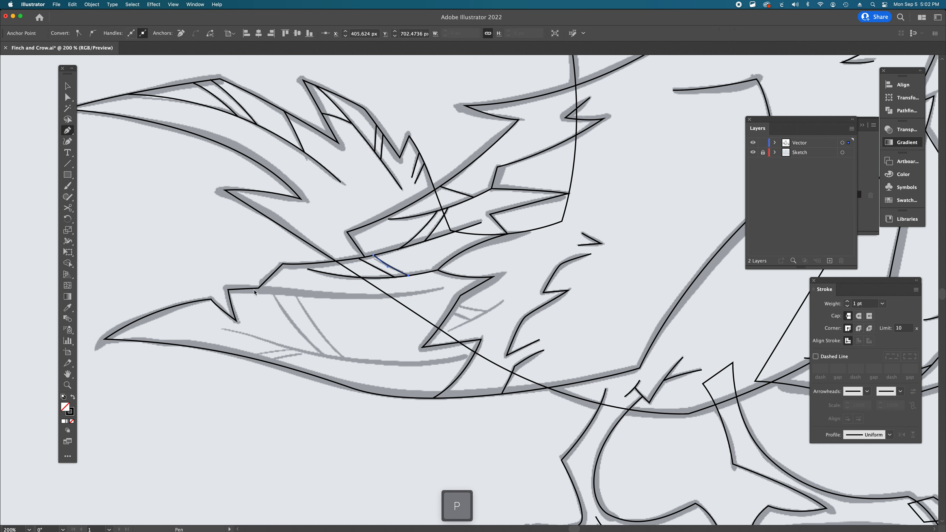
drag(444, 288, 525, 272)
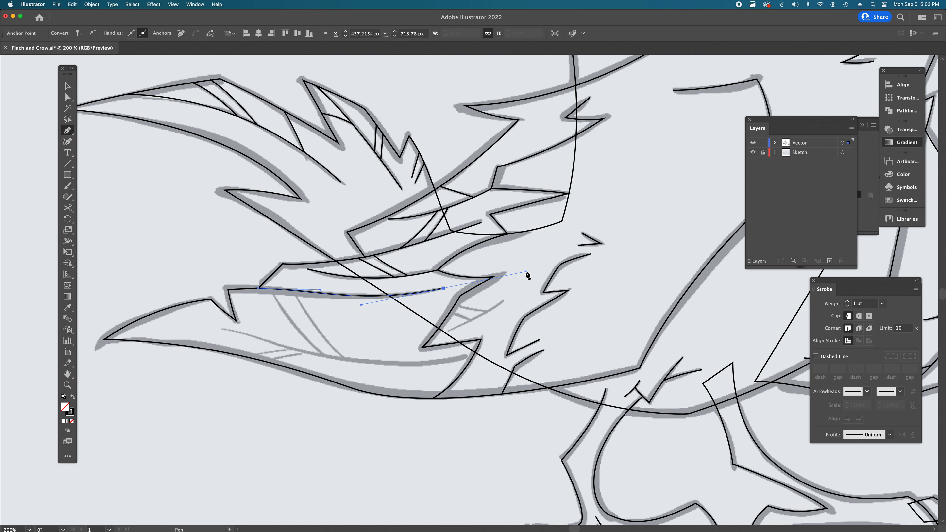
key(p)
drag(220, 328, 315, 354)
drag(475, 356, 544, 337)
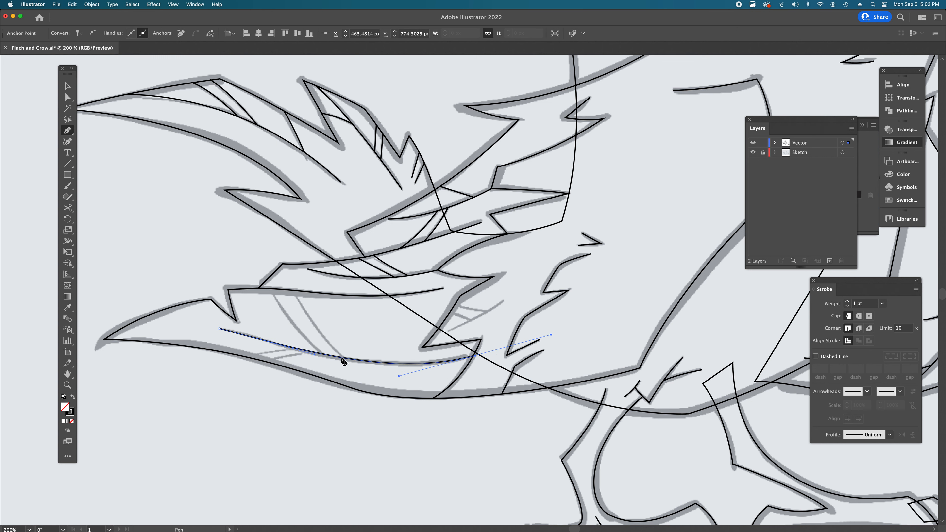
key(a)
drag(399, 375, 395, 377)
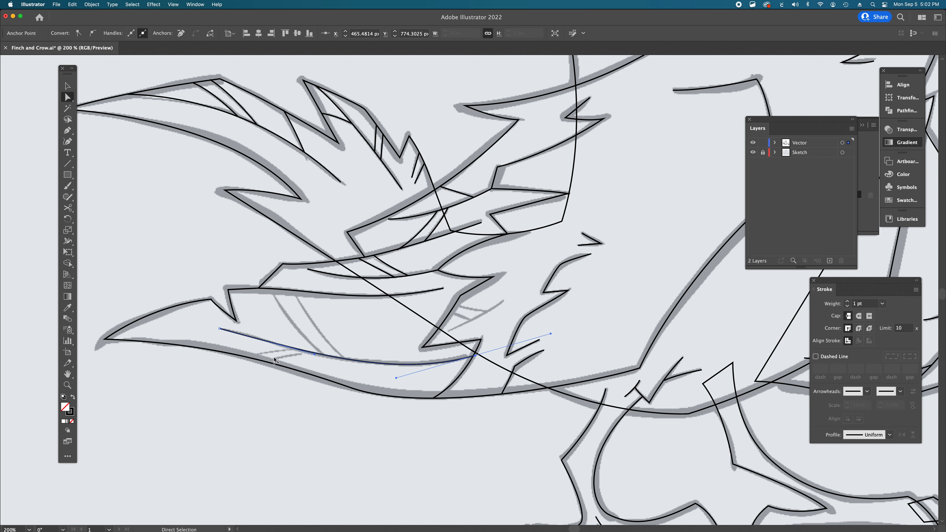
Step: Draw the two long curved strokes from the lowest wing feather's upper edge down to its centre line
key(p)
drag(272, 289, 277, 315)
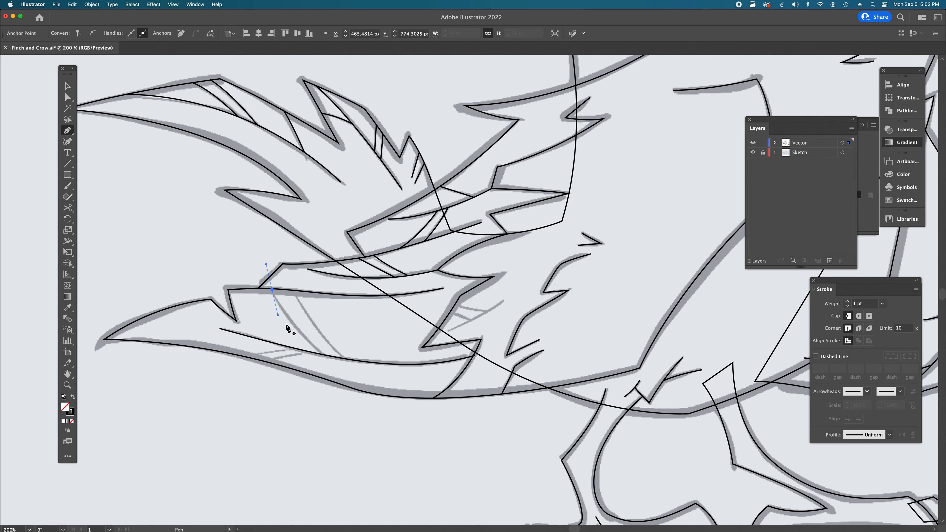
click(322, 354)
key(p)
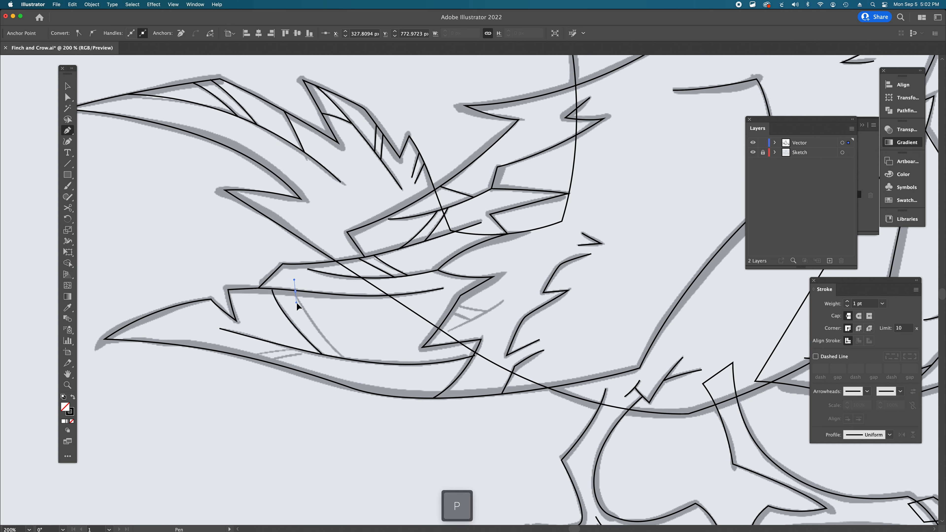
drag(295, 302, 297, 310)
click(343, 359)
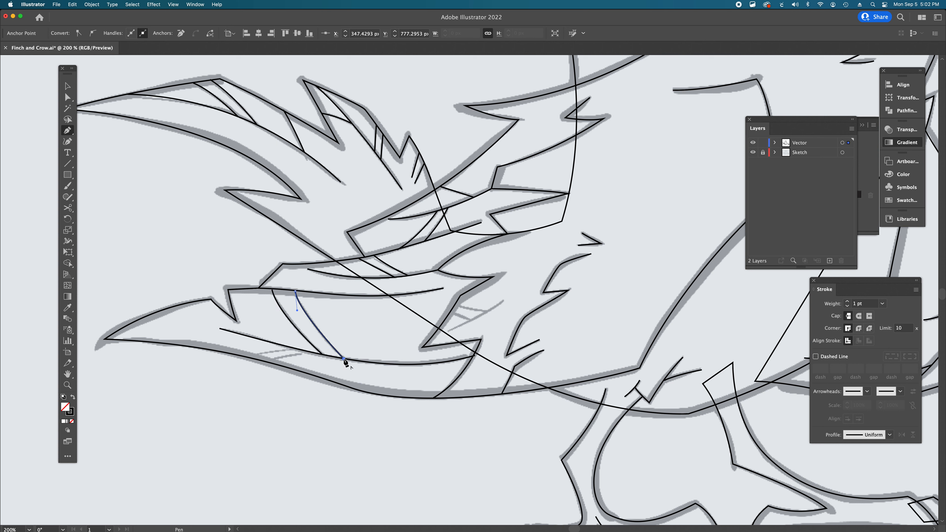
Step: Draw the two short curved strokes between the lowest wing feather's centre line and the wing's lower outline
key(p)
drag(245, 357, 269, 349)
click(296, 349)
key(p)
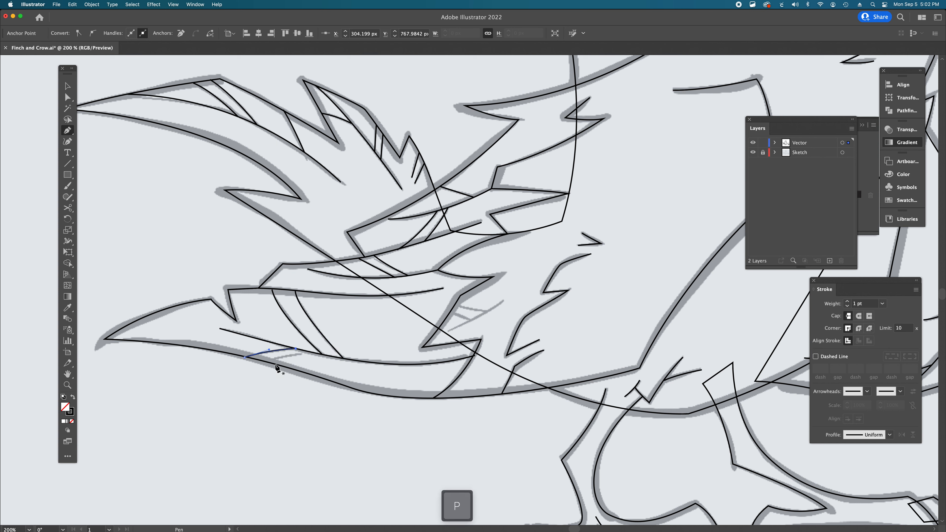
drag(264, 361, 284, 354)
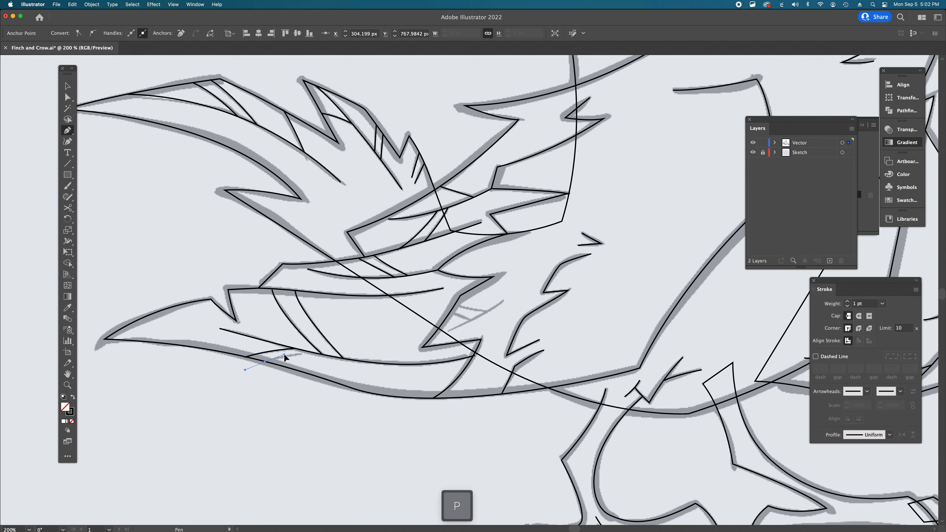
click(310, 353)
Step: Reshape the wing's lower outline by adjusting the direction handles along its bottom curve
key(a)
click(342, 389)
click(351, 389)
drag(271, 361, 227, 354)
drag(434, 410, 455, 413)
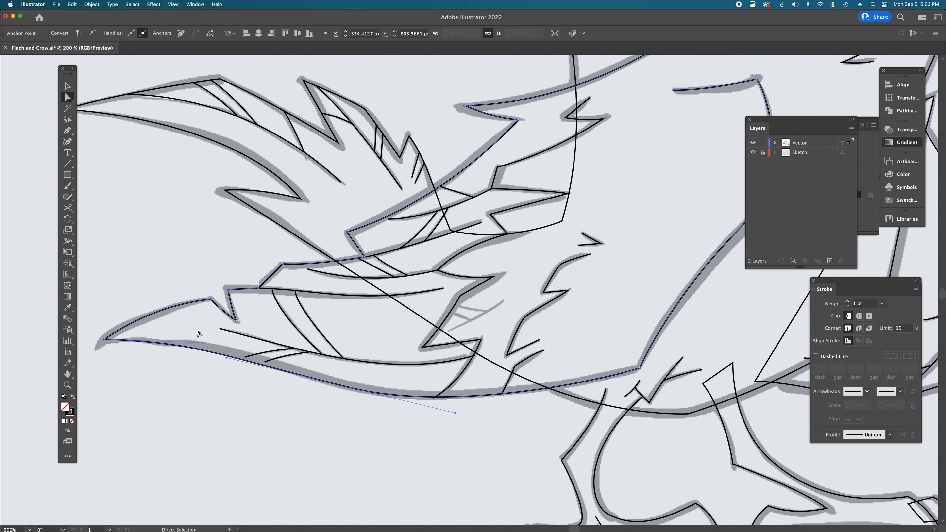
mouse_move(203, 342)
mouse_down()
mouse_move(210, 346)
mouse_move(201, 347)
mouse_up()
Step: Move the lower ends of the two short strokes and the jagged edge onto the wing's lower outline
click(237, 358)
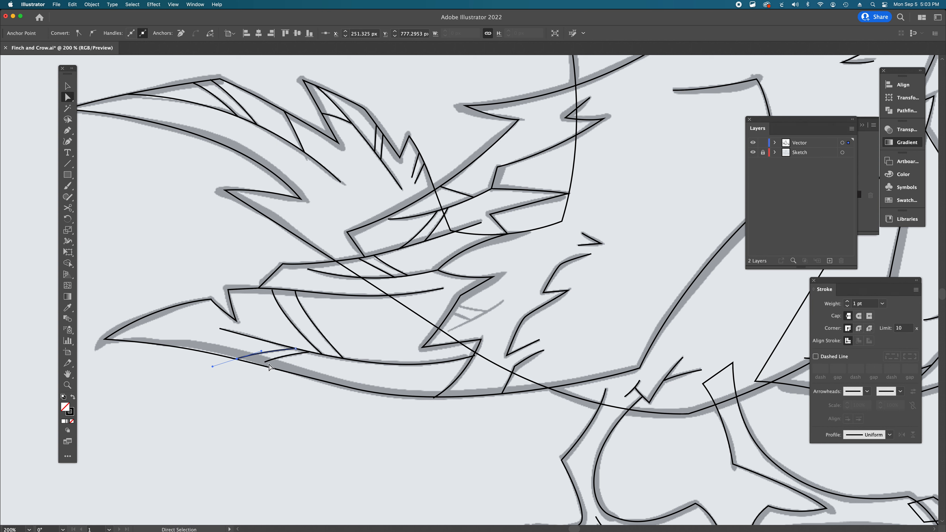
click(259, 363)
drag(257, 363, 257, 363)
click(422, 385)
click(446, 390)
click(433, 398)
drag(434, 397, 435, 396)
click(444, 418)
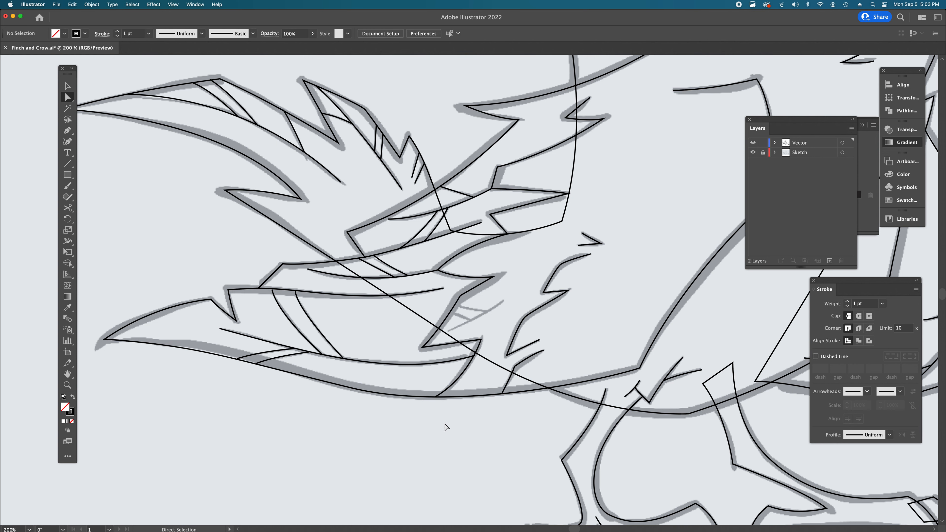
Step: Draw the curved line of the small feather beside the lower part of the jagged edge
alt+super+click(548, 293)
alt+super+click(549, 293)
super+click(421, 293)
super+click(385, 299)
key(p)
drag(531, 274, 521, 280)
click(475, 305)
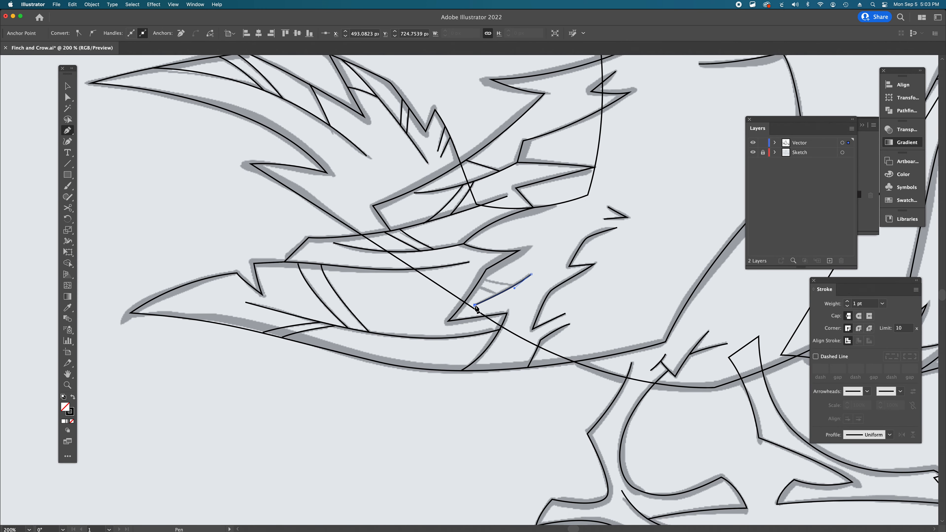
Step: Draw the two short strokes between the jagged edge and the small feather's curved line, and leave them deselected
key(p)
drag(477, 286, 504, 284)
click(497, 295)
key(p)
click(517, 285)
key(a)
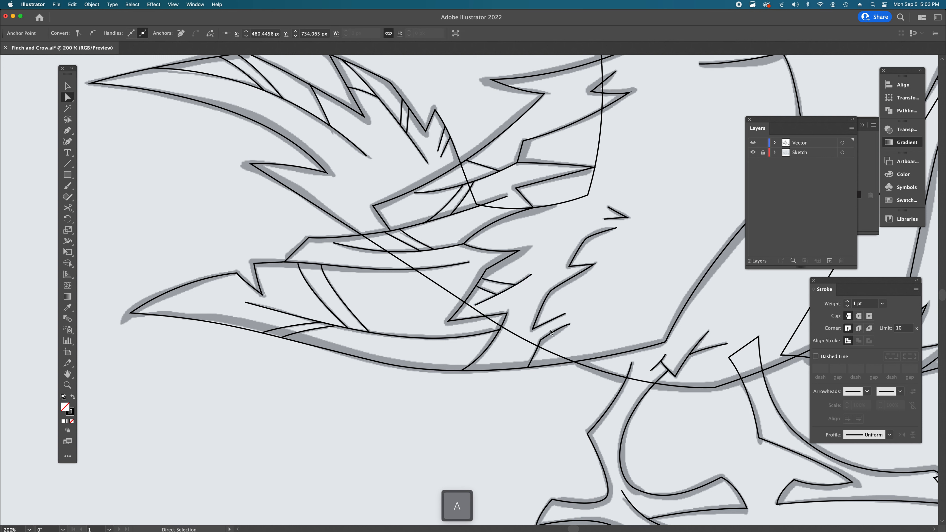
click(535, 322)
Step: Select the crow's main outlines together: the body, both wings, both legs and feet, and the separate toe
key(alt+super+space)
alt+super+click(527, 308)
alt+super+click(527, 308)
alt+super+click(527, 308)
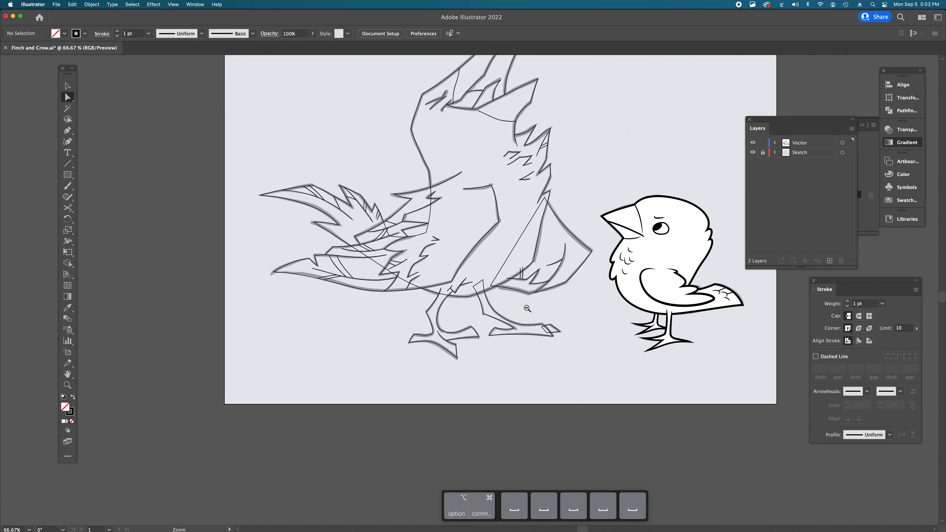
alt+super+click(527, 308)
scroll(528, 310, up, 2)
key(super+space)
super+click(460, 261)
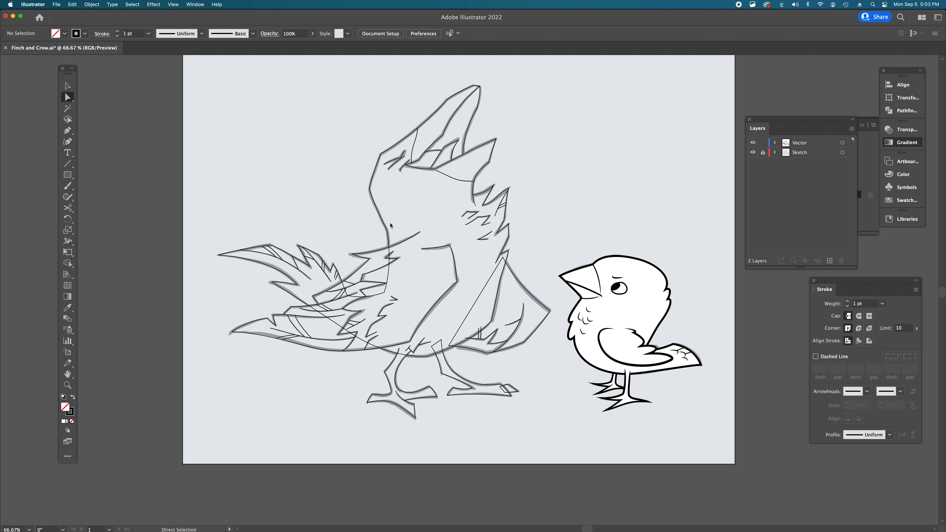
key(v)
click(385, 230)
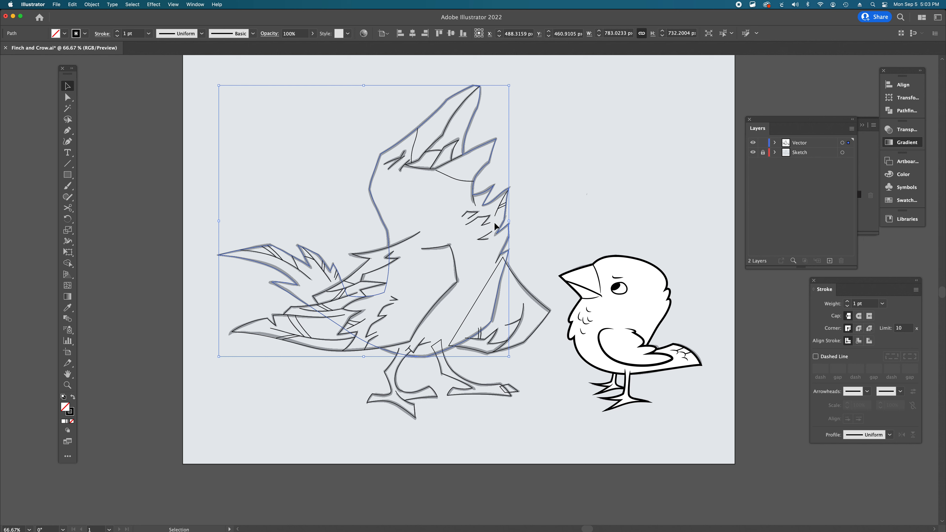
shift+click(522, 284)
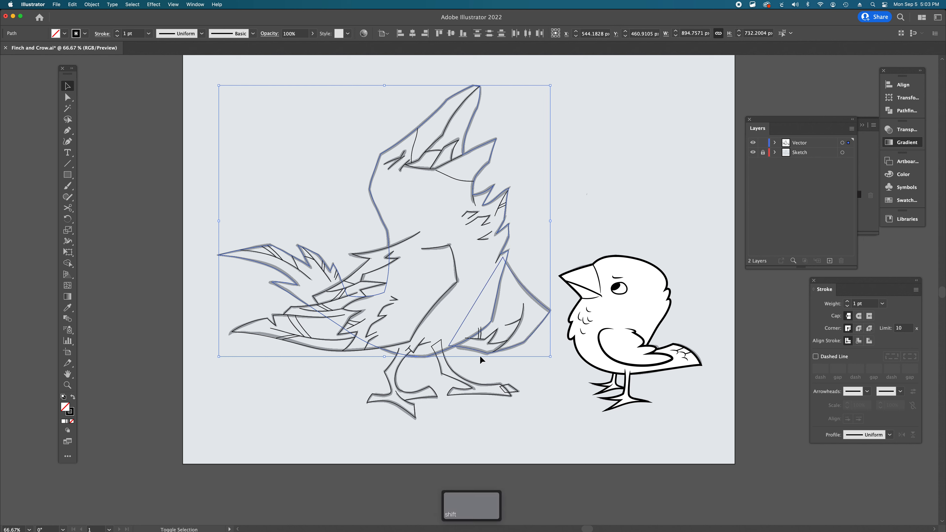
shift+click(459, 378)
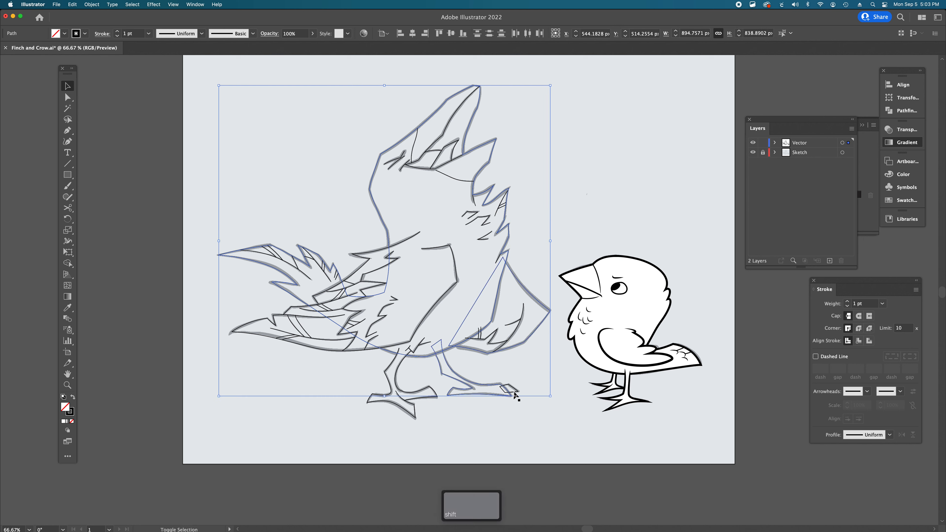
shift+click(428, 392)
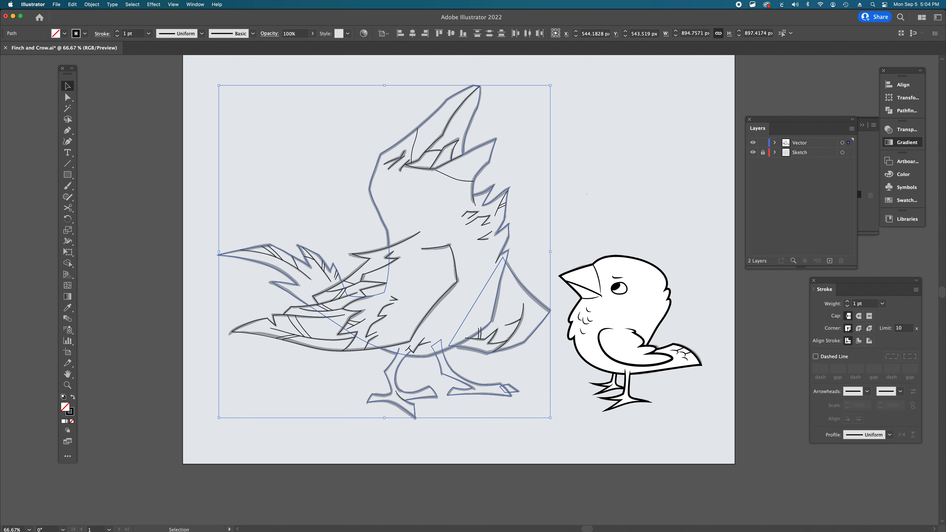
shift+click(445, 246)
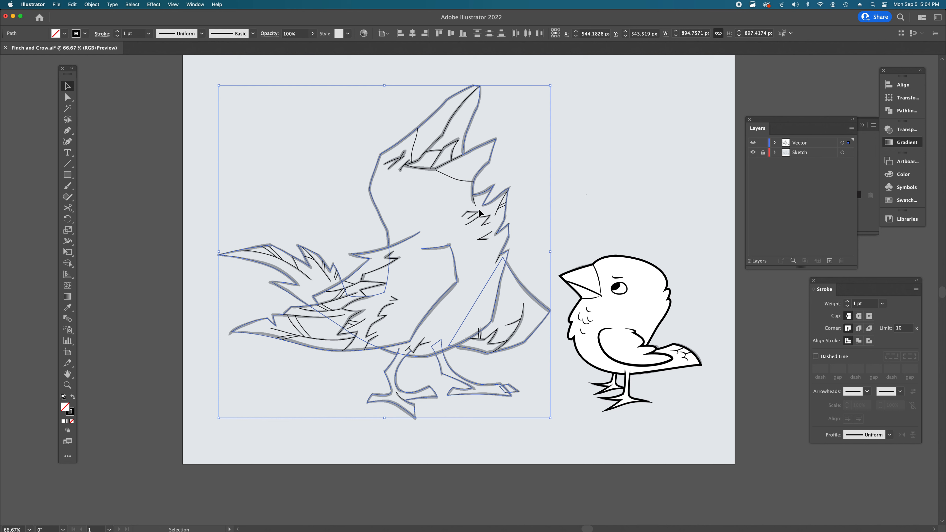
Step: Copy the finch's white fill and 5 pt black stroke onto the selected crow outlines with the Eyedropper, and deselect them
key(i)
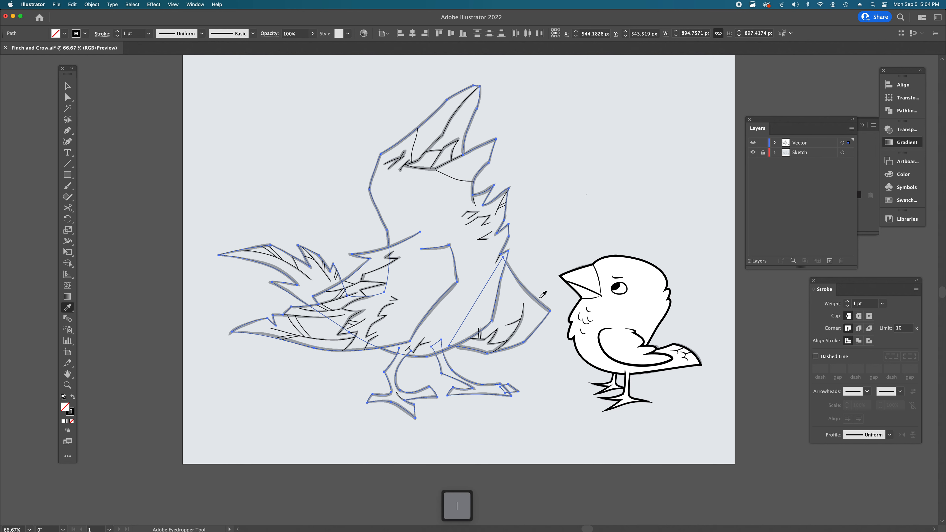
click(658, 271)
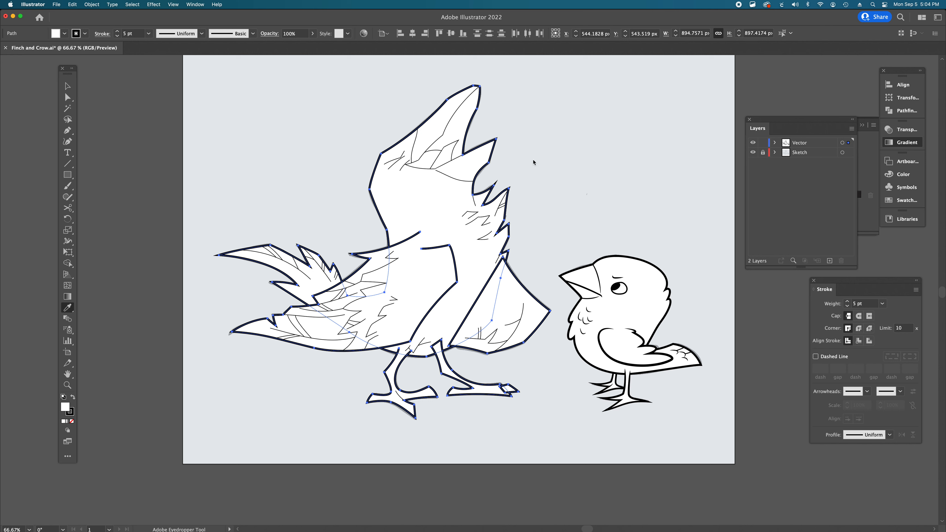
key(v)
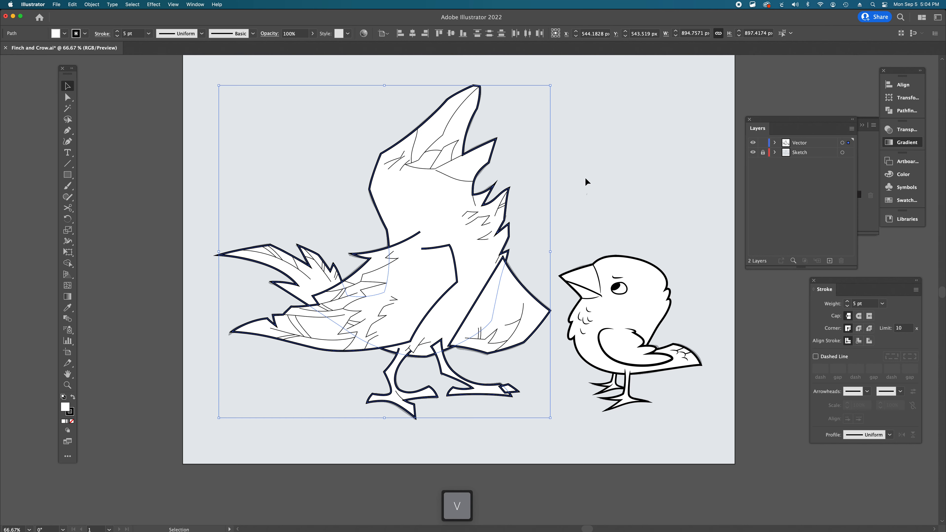
click(585, 178)
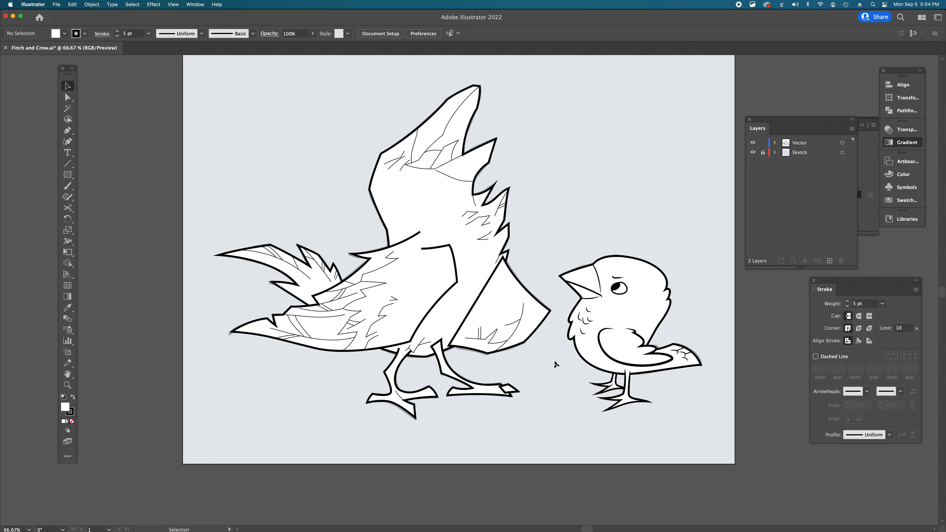
Step: Select the crow's far wing with its feather lines, excluding the body, and send it to the back
drag(545, 370, 479, 327)
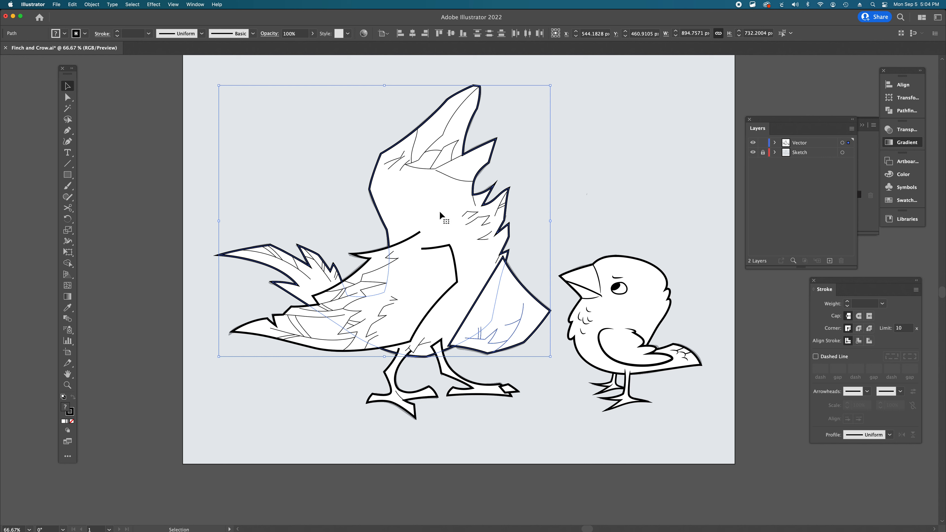
click(508, 242)
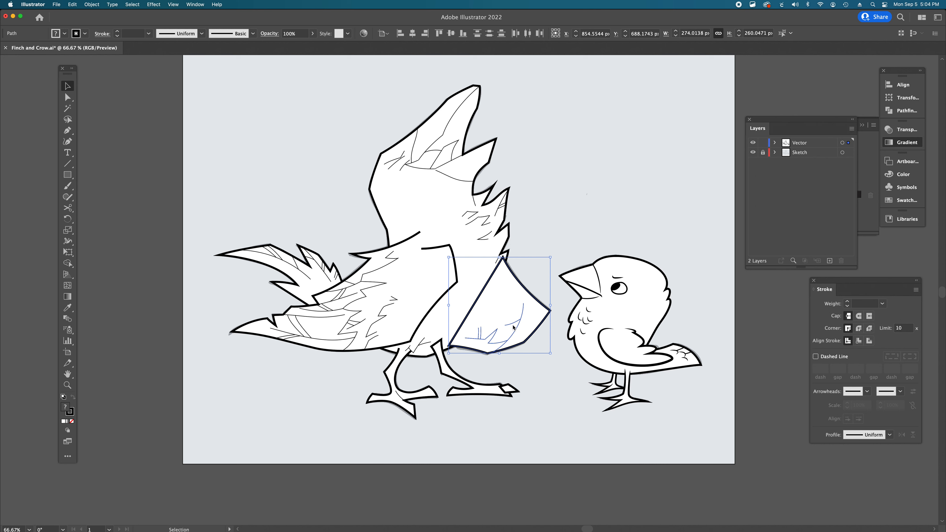
key(super+shift+bracketleft)
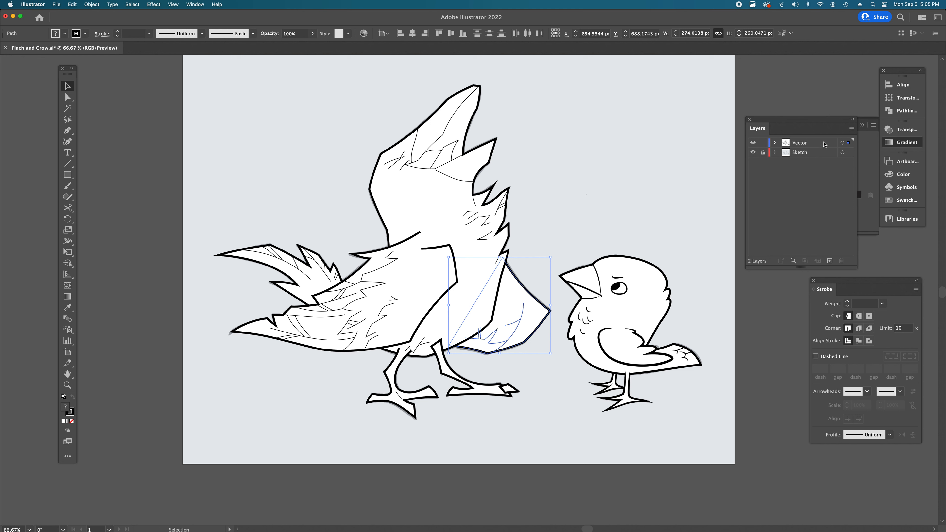
click(761, 389)
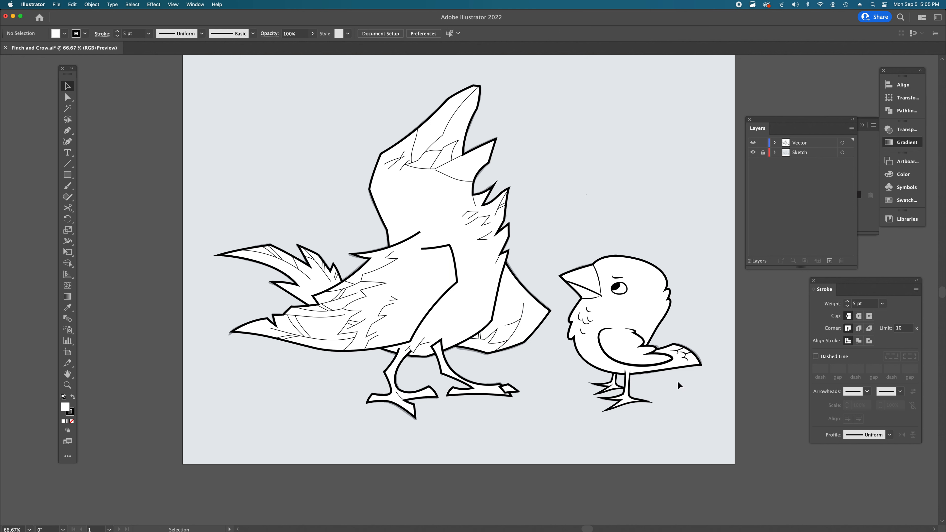
Step: Send the far foot's separate toe behind the foot and the far leg behind the crow's body, and leave them deselected
click(508, 390)
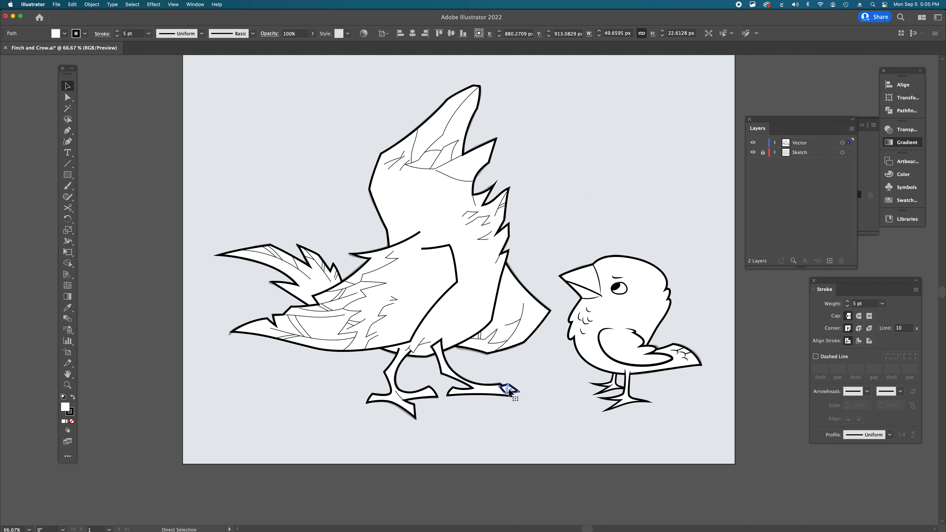
key(super+bracketleft)
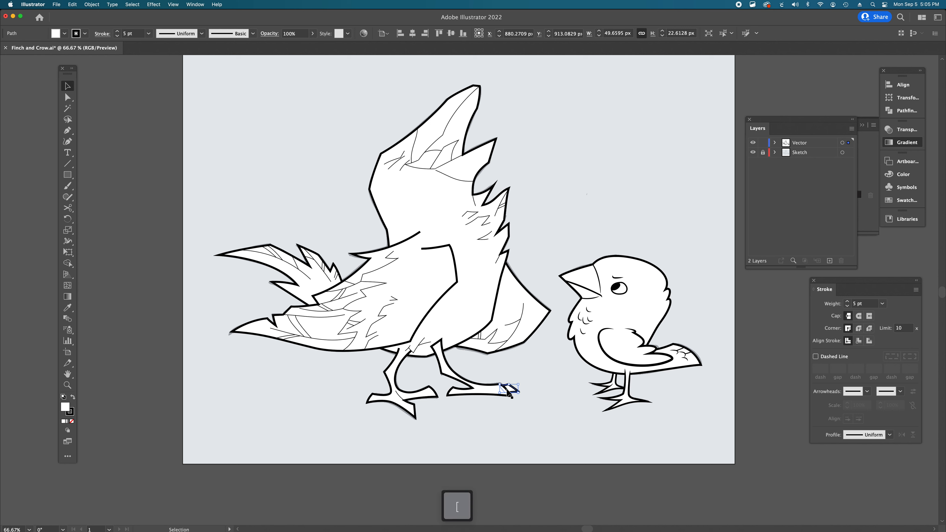
click(486, 392)
key(super+bracketleft)
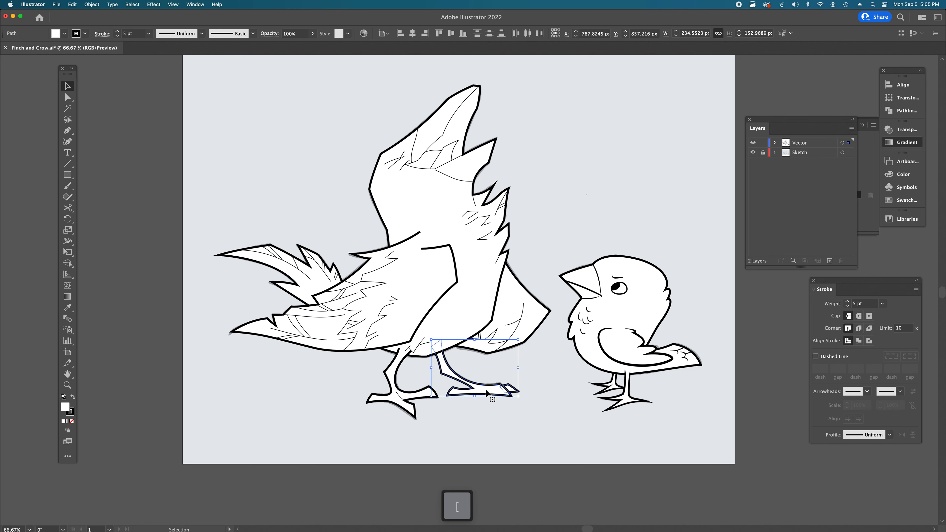
click(481, 407)
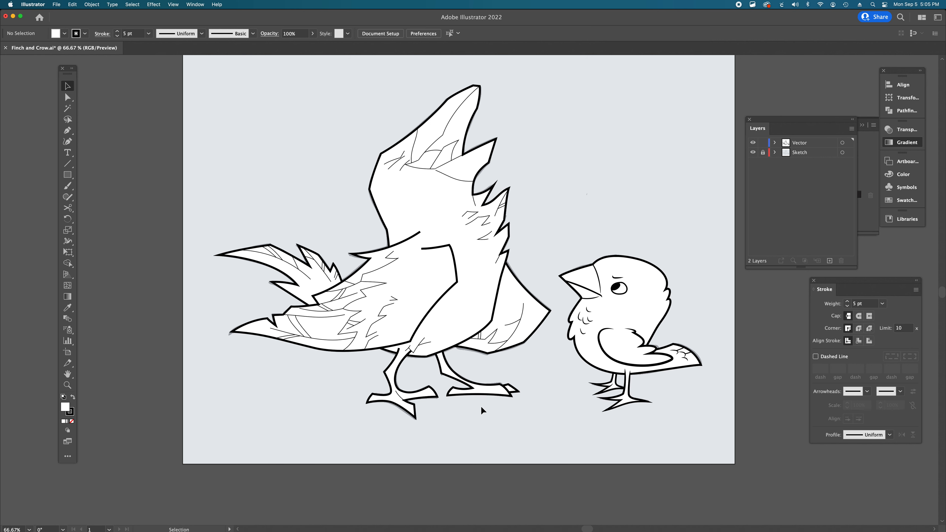
Step: Examine the crow's outlines, stacking and line weights up close and compare them with the finch
scroll(481, 406, left, 3)
scroll(480, 406, up, 2)
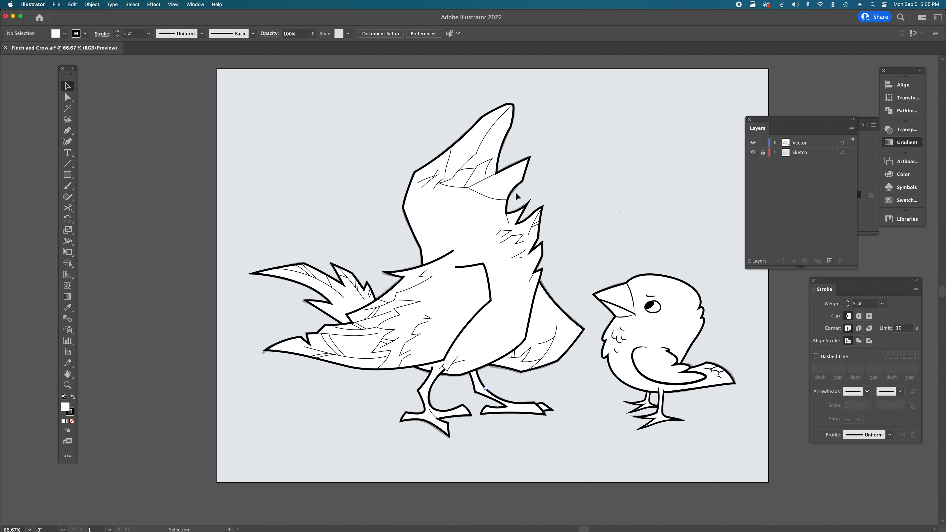
super+click(472, 272)
scroll(471, 272, up, 2)
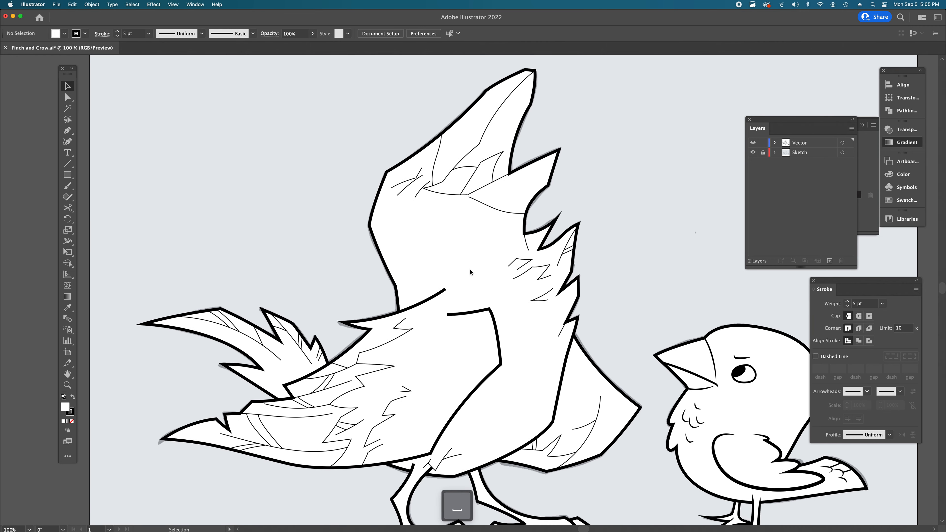
scroll(472, 273, down, 3)
scroll(728, 362, right, 3)
scroll(728, 362, down, 1)
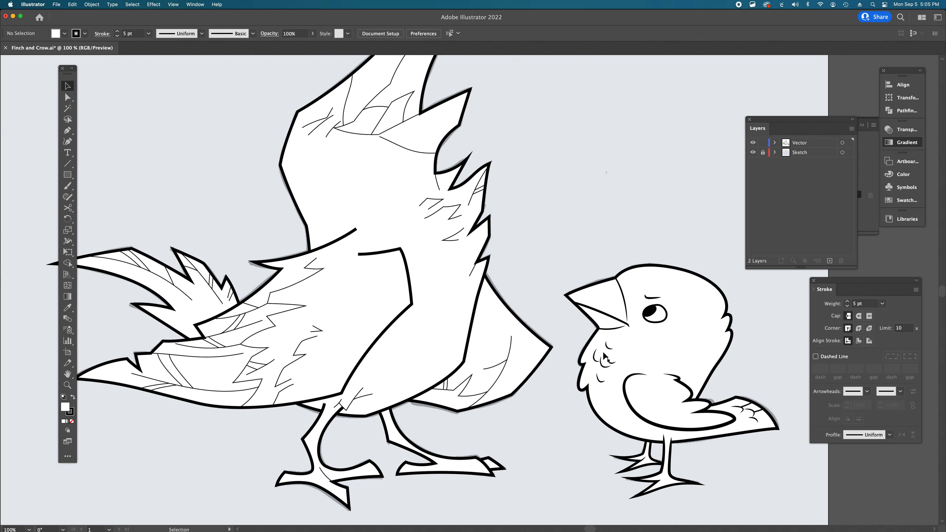
scroll(438, 327, left, 2)
alt+super+click(438, 326)
super+click(438, 327)
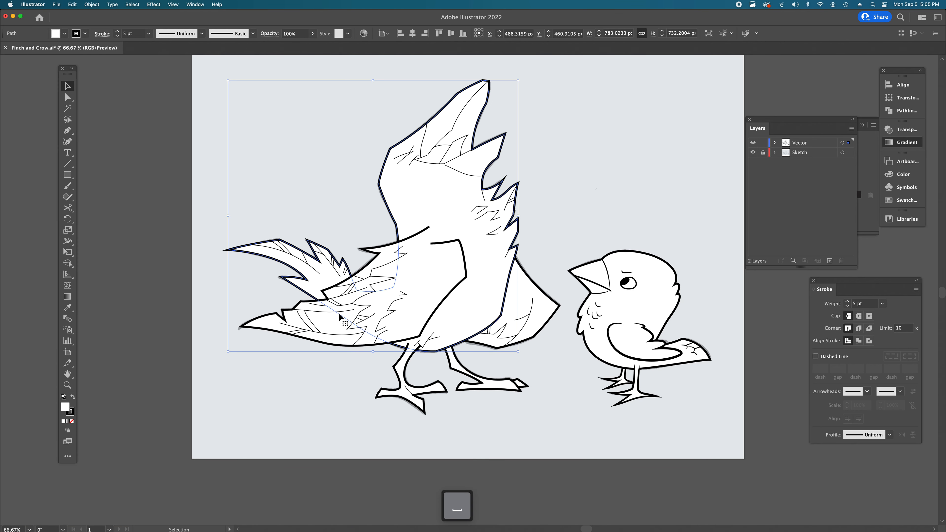
super+click(412, 287)
click(374, 399)
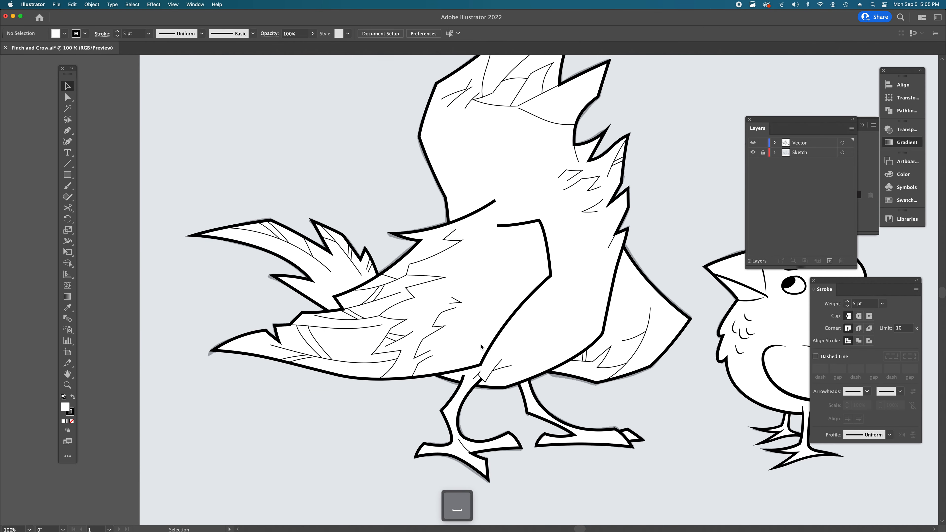
Step: Select the far wing's long curve, the near wing's jagged edge and main feather lines, and the beak's inner mouth line together
scroll(482, 345, right, 2)
click(606, 319)
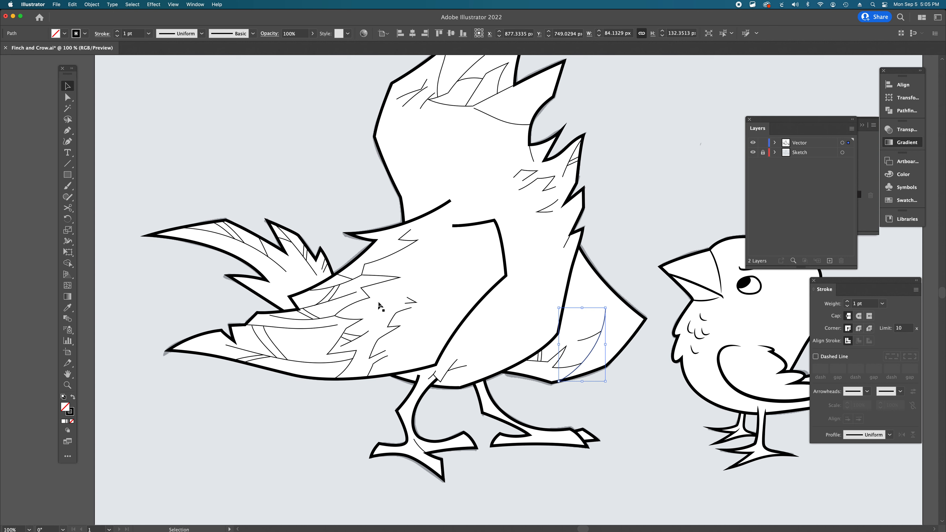
shift+click(400, 257)
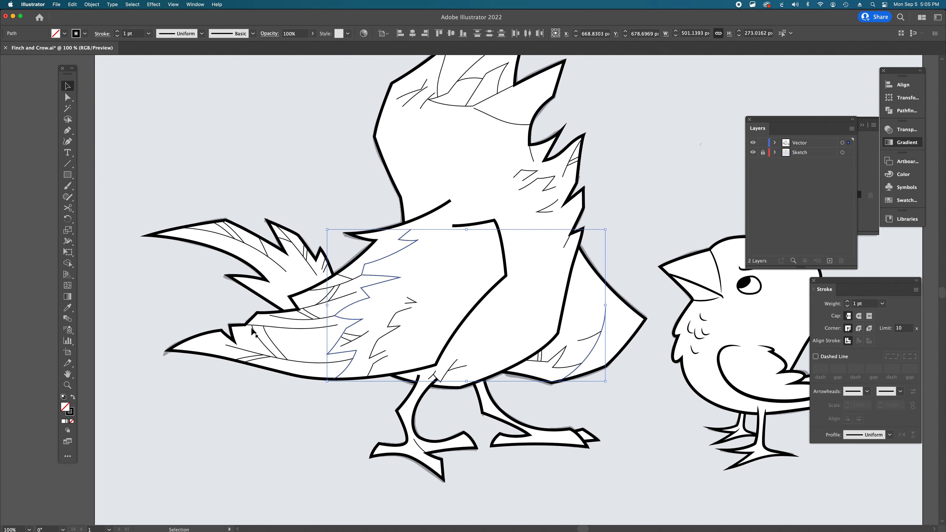
shift+click(307, 328)
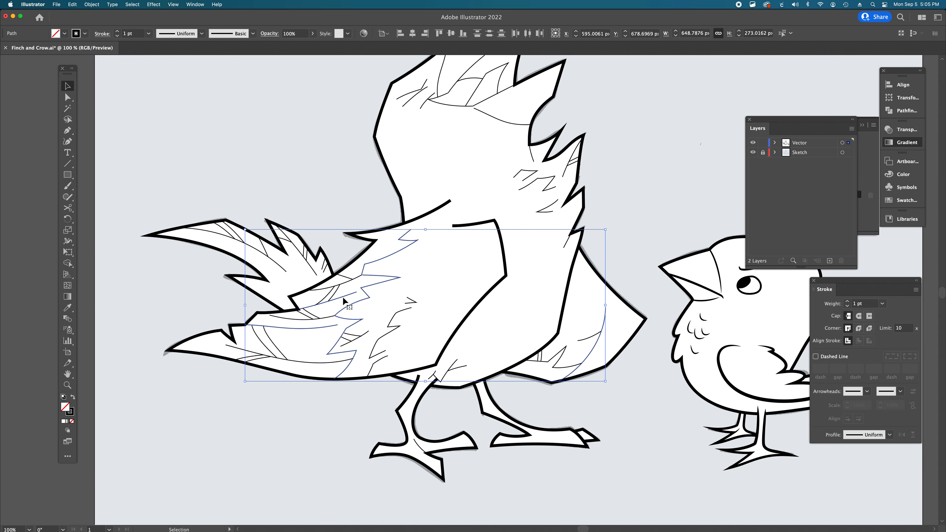
scroll(343, 298, up, 5)
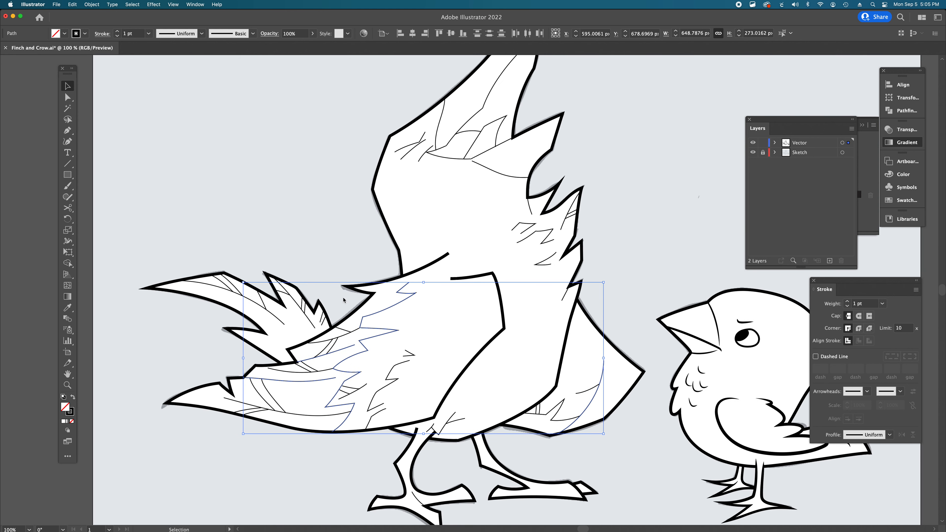
scroll(343, 298, right, 4)
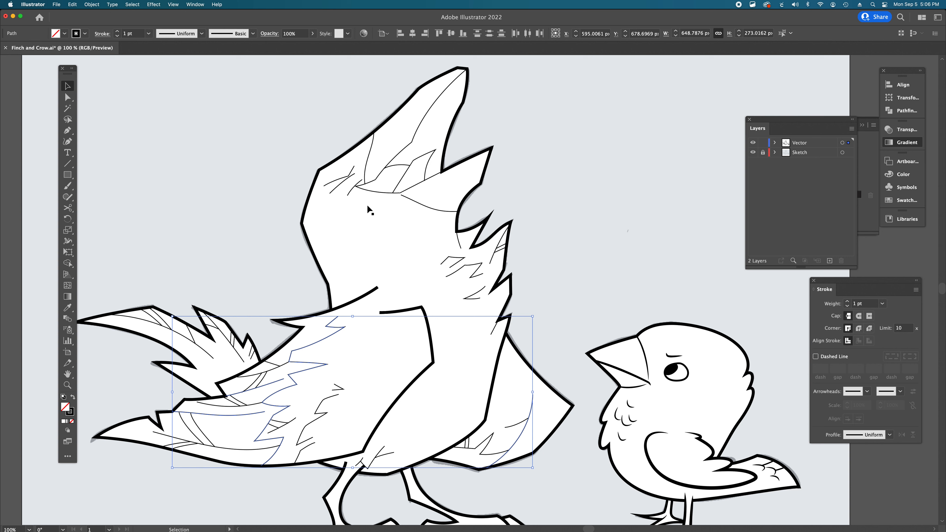
key(shift)
shift+click(412, 141)
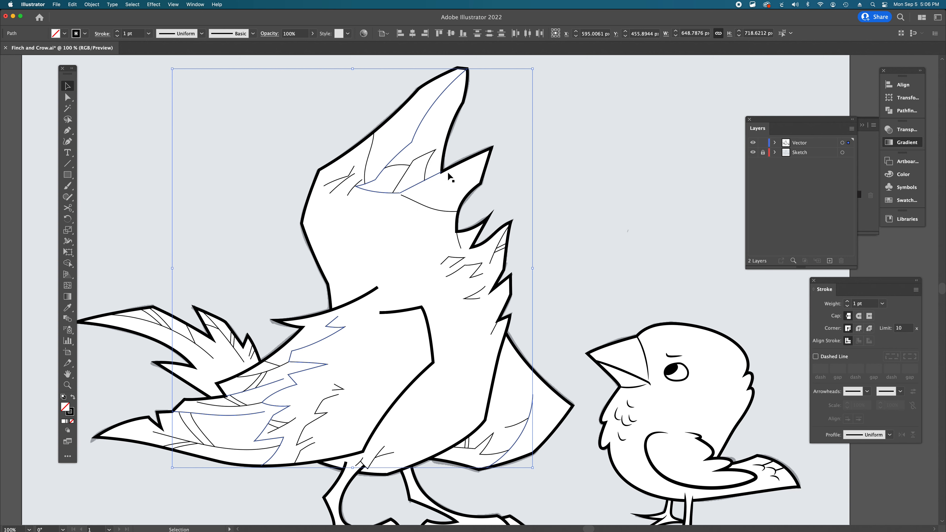
Step: Set the stroke weight of the selected wing and beak lines to 3.5 pt
scroll(421, 194, down, 1)
scroll(422, 198, down, 3)
scroll(421, 198, left, 2)
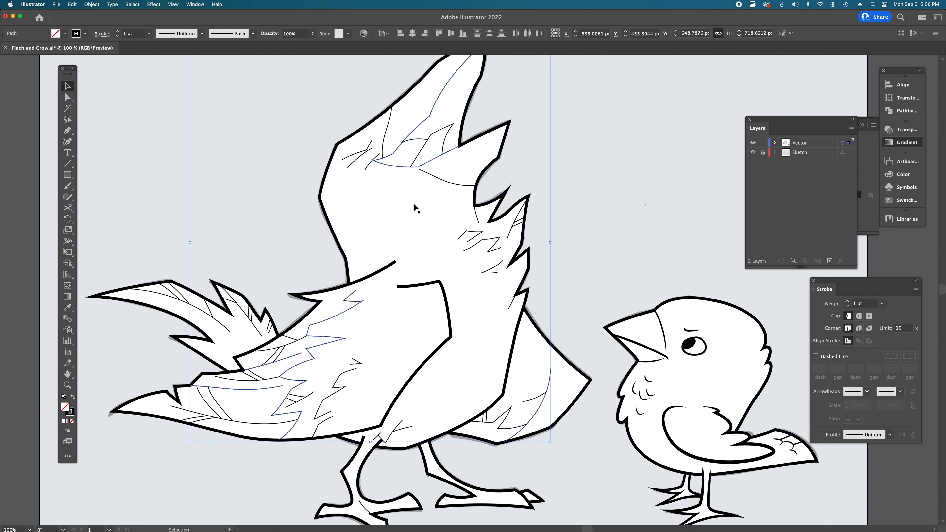
click(118, 32)
click(118, 32)
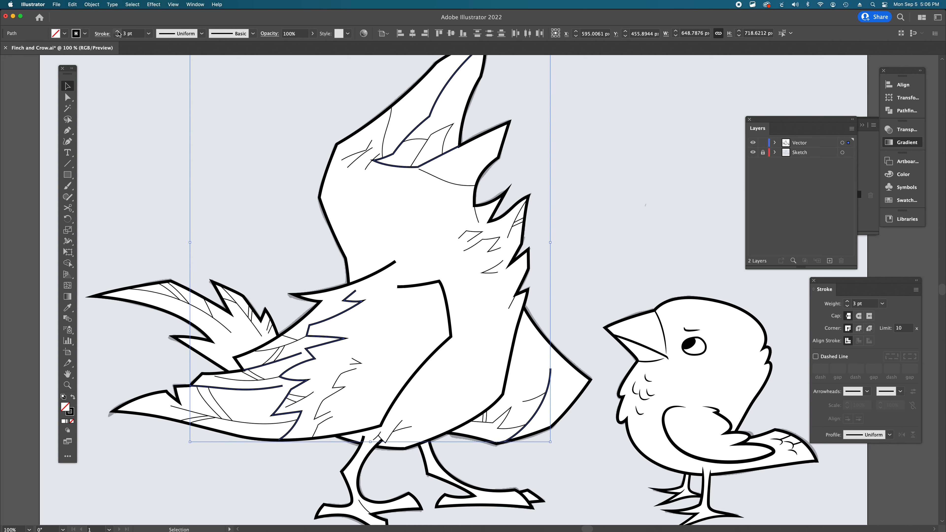
click(118, 32)
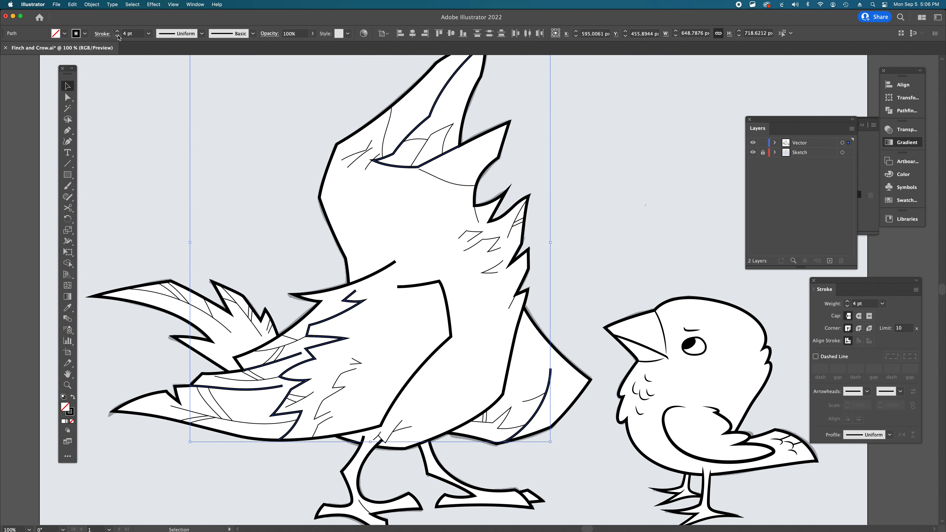
double_click(121, 33)
text(3.5)
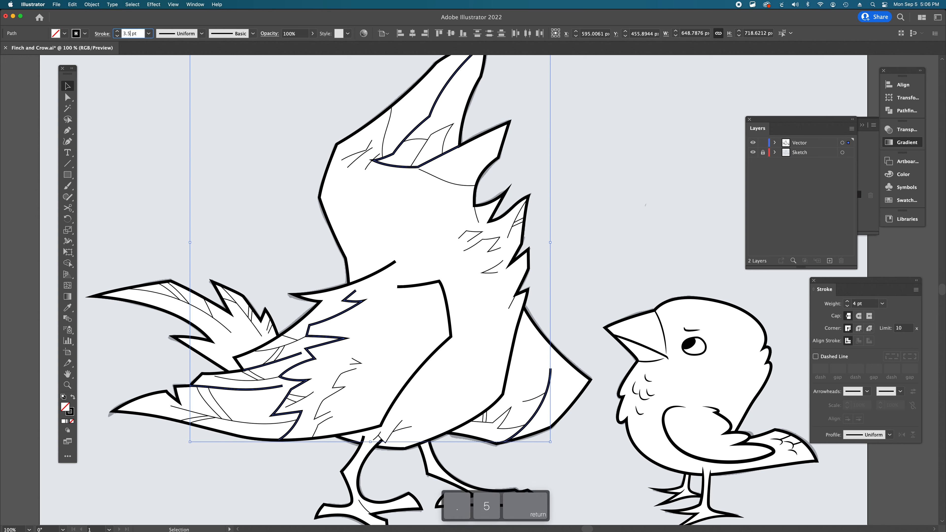
key(Return)
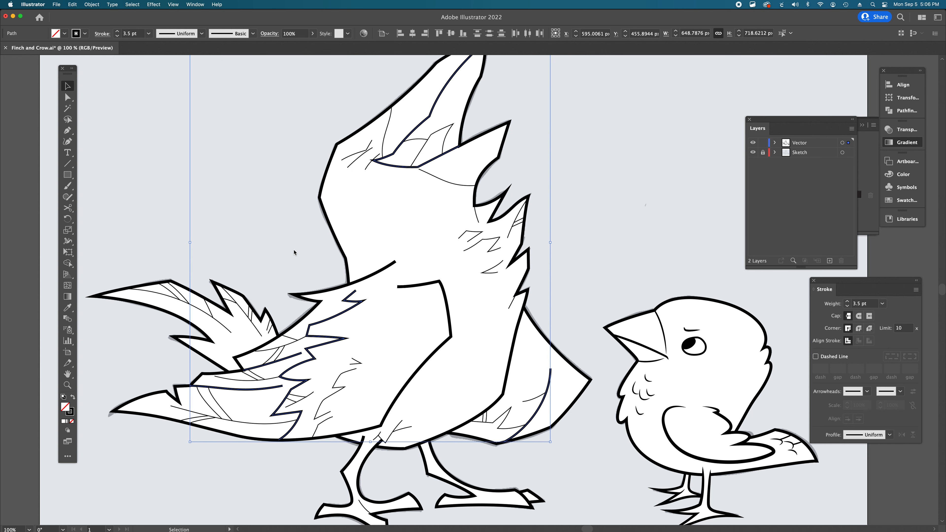
Step: Select the two curves at the base of the crow's beak, the near wing's inner feather marks and the thigh feather marks together
click(294, 253)
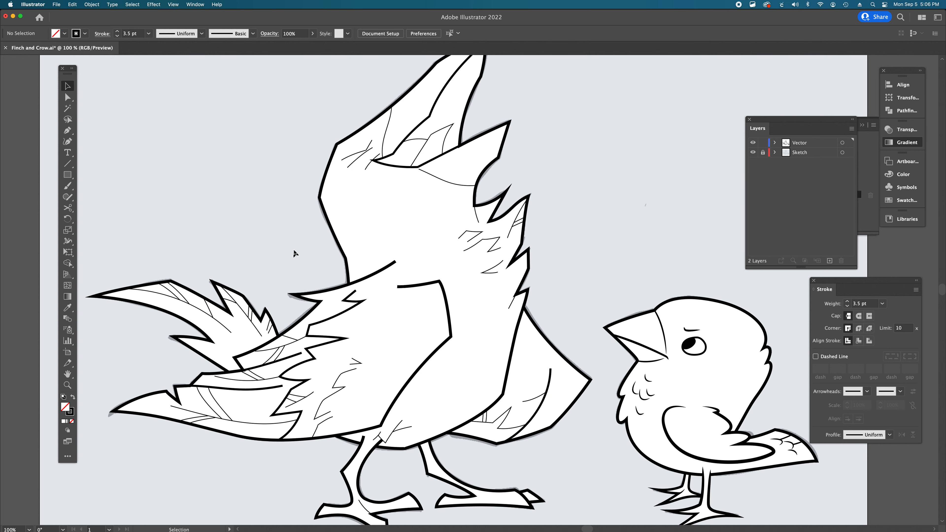
scroll(294, 252, up, 2)
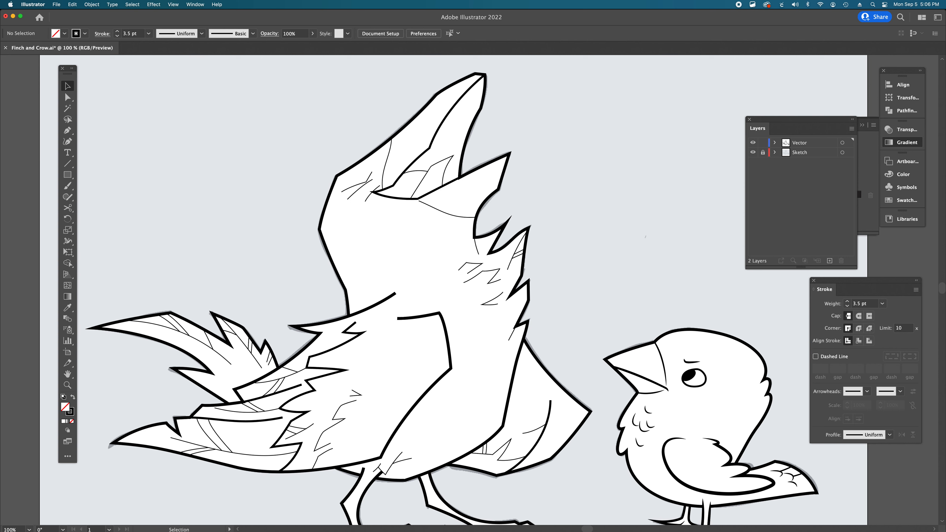
click(441, 213)
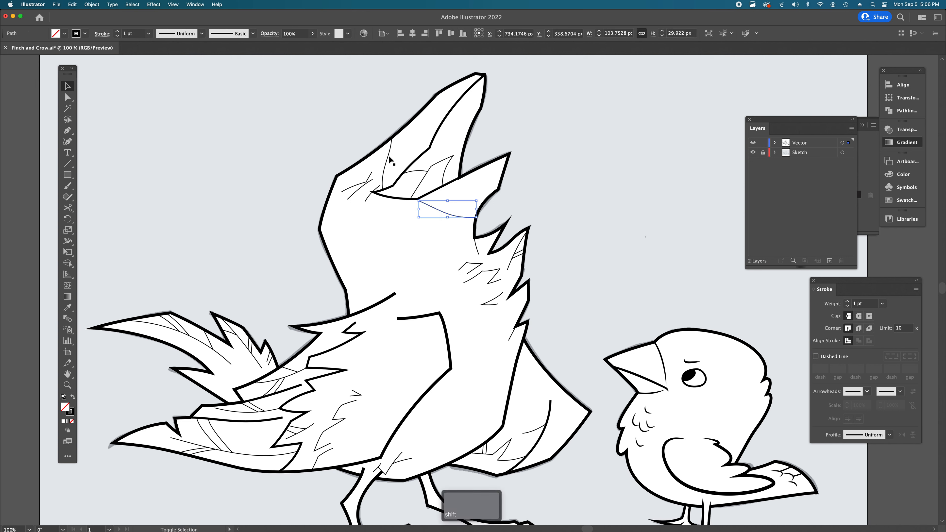
shift+click(390, 164)
scroll(485, 223, down, 3)
scroll(486, 223, left, 2)
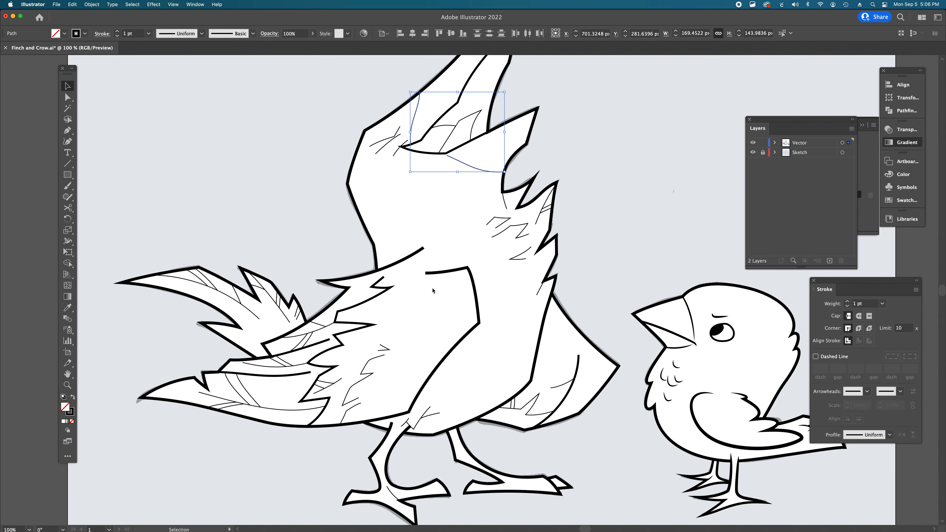
shift+click(357, 400)
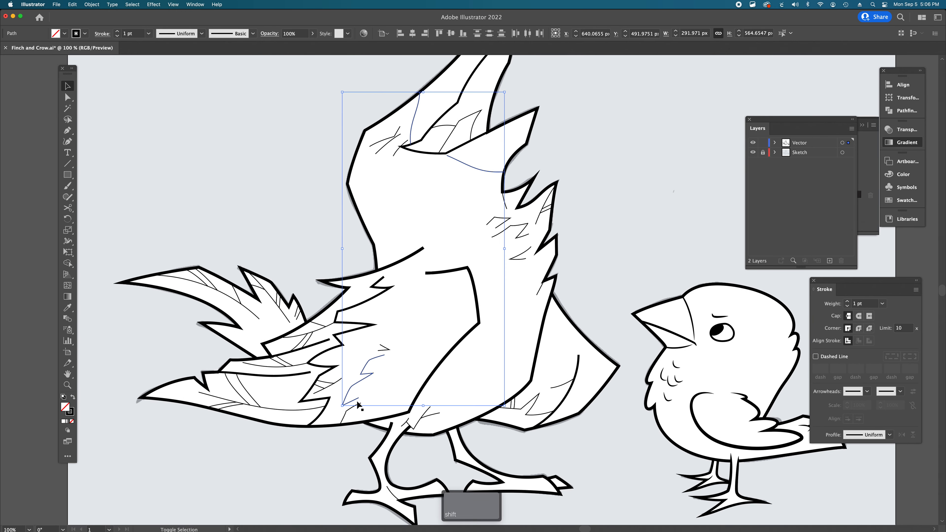
shift+click(355, 406)
shift+click(388, 351)
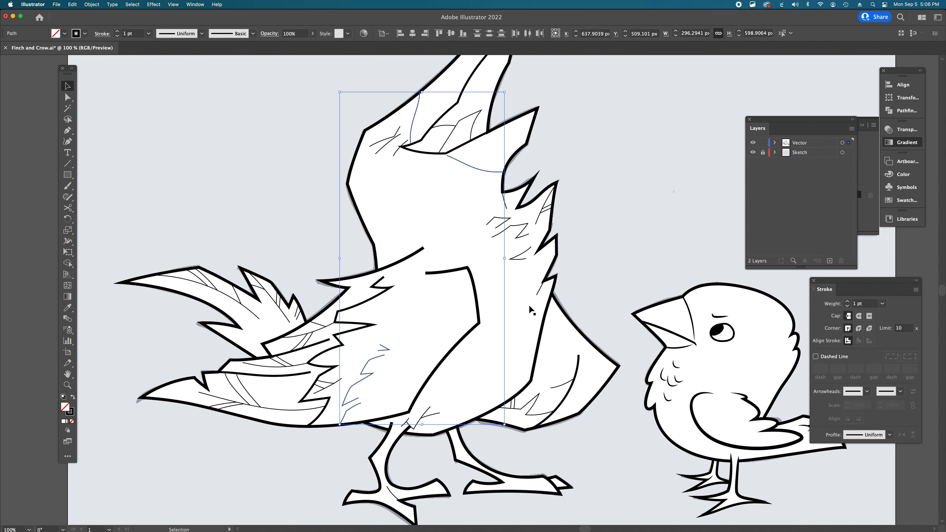
scroll(533, 327, up, 3)
scroll(533, 326, right, 2)
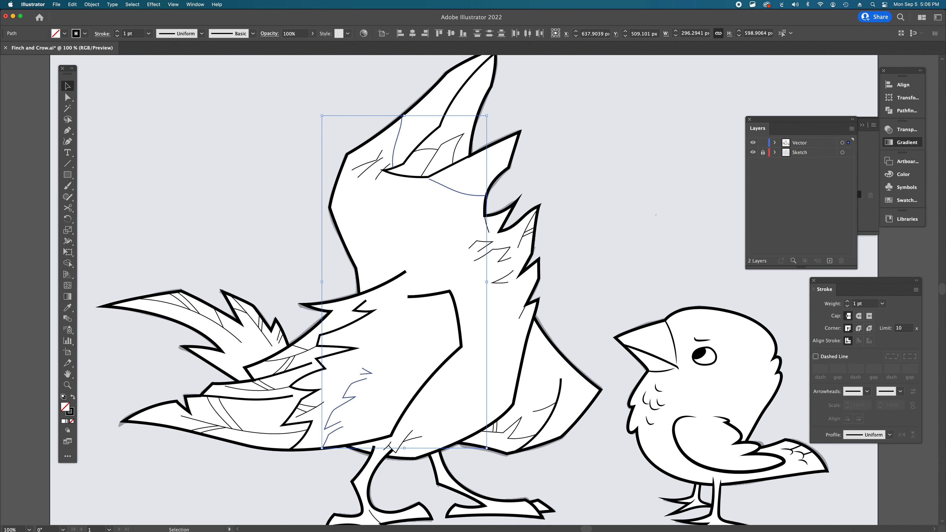
shift+click(400, 444)
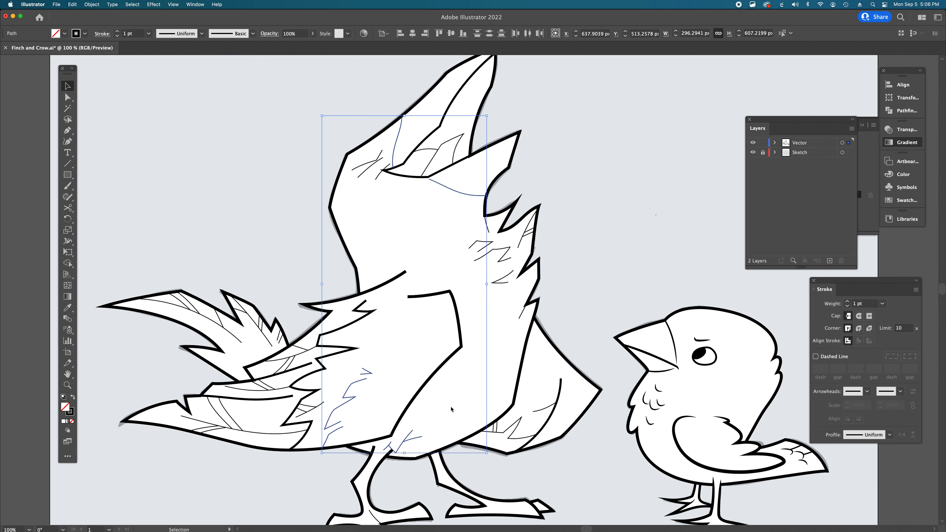
Step: Set the stroke weight of the selected beak, wing and thigh marks to 2.5 pt and deselect them
scroll(404, 425, down, 5)
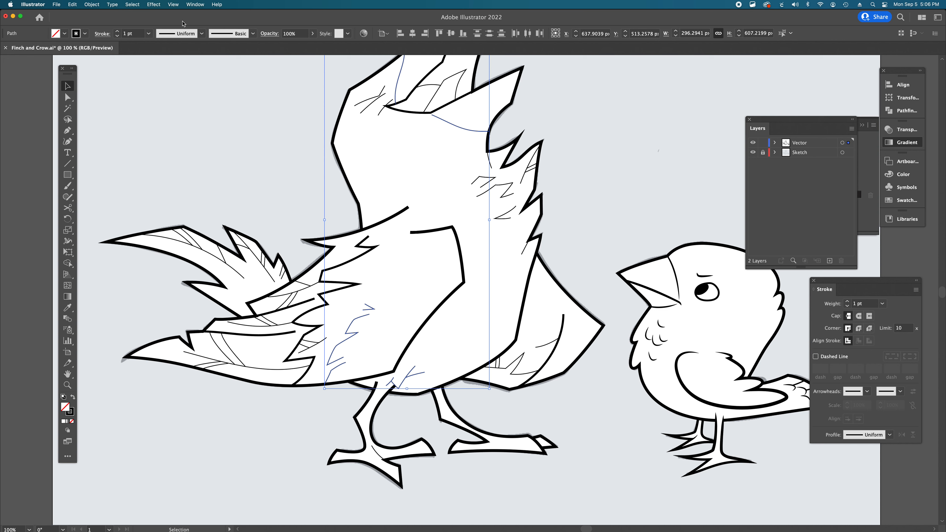
click(118, 31)
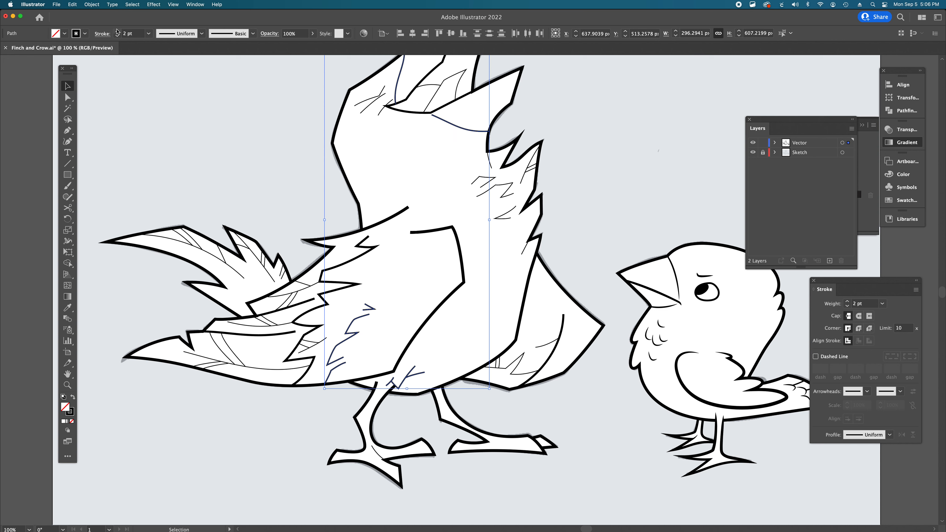
click(117, 31)
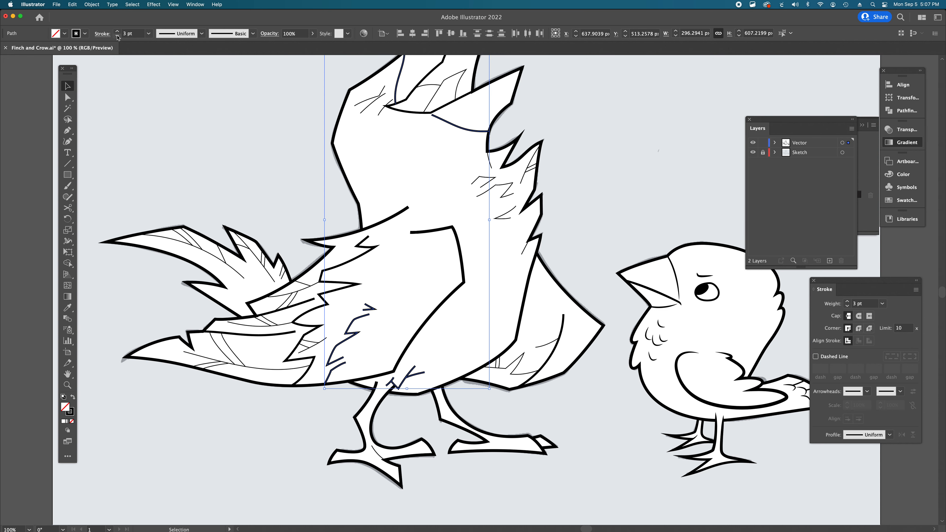
click(117, 35)
scroll(369, 156, up, 3)
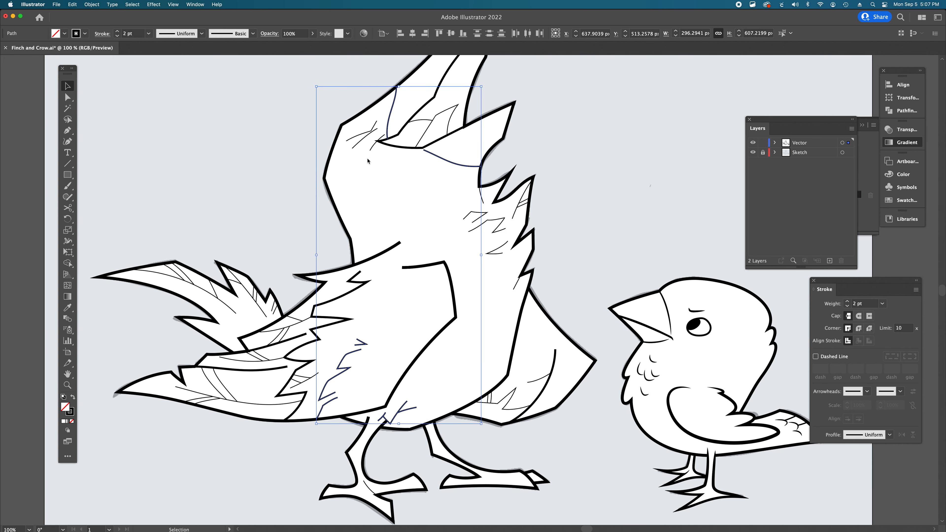
click(130, 35)
text(.5)
key(Return)
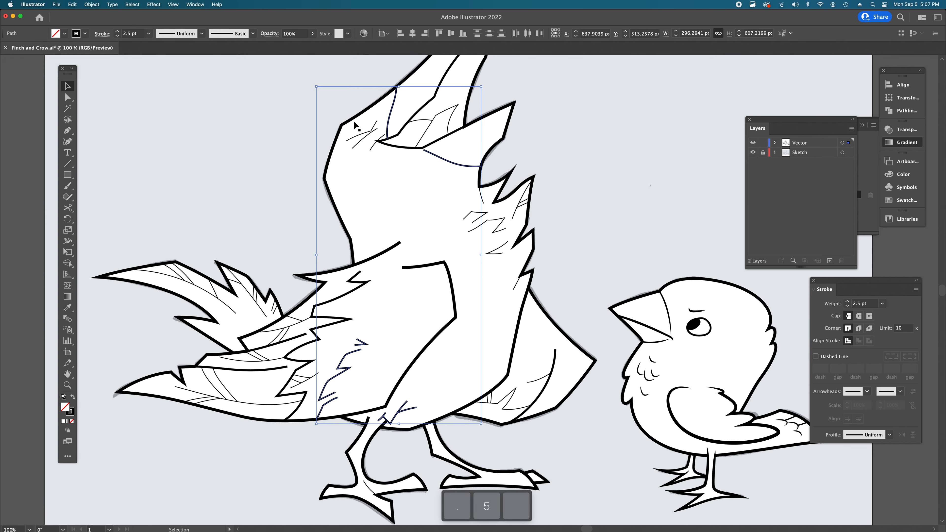
click(558, 174)
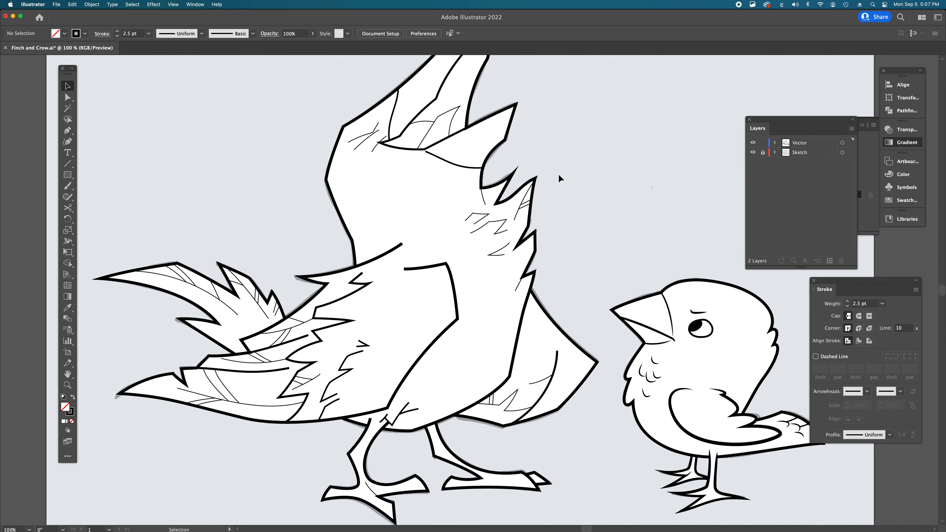
Step: Set the stroke weight of the crow's closed-eye lines beside the beak to 5 pt and deselect them
scroll(558, 173, up, 2)
scroll(558, 174, left, 2)
shift+click(362, 137)
shift+click(394, 168)
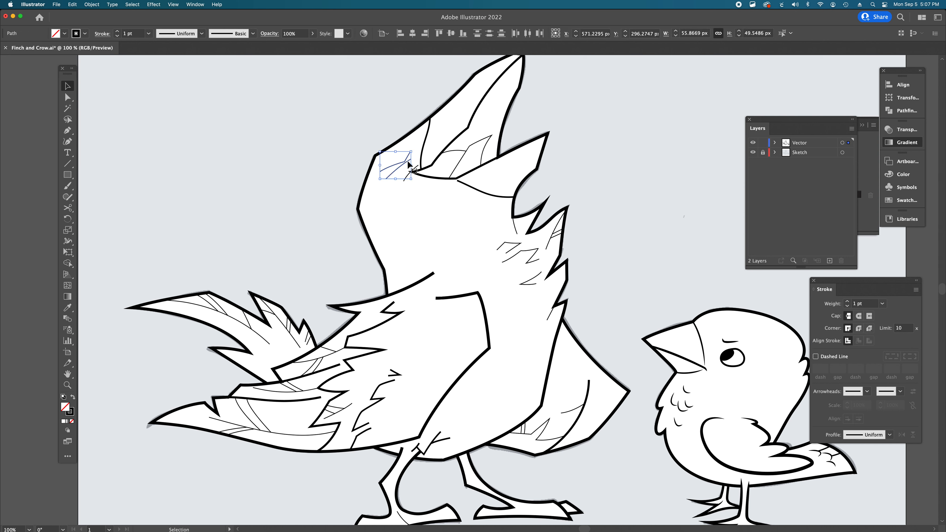
key(shift)
shift+click(408, 178)
click(118, 32)
click(118, 32)
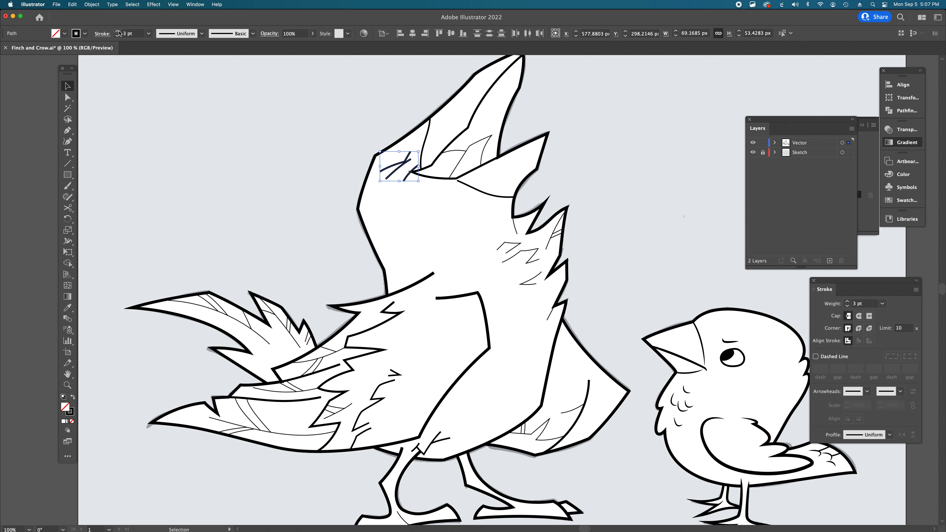
click(118, 32)
click(118, 31)
click(280, 151)
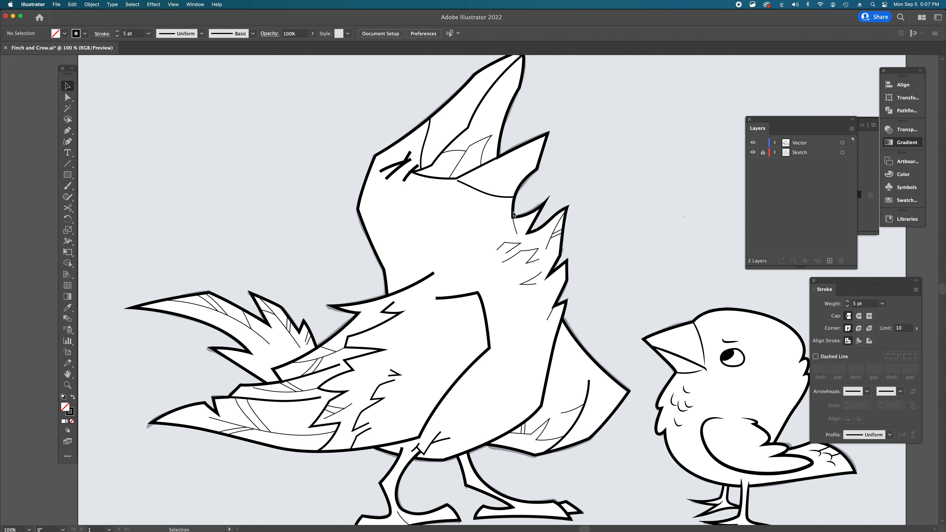
Step: Set the stroke weight of the short throat line below the crow's beak and the near foot's toe line to 4 pt
scroll(513, 214, down, 3)
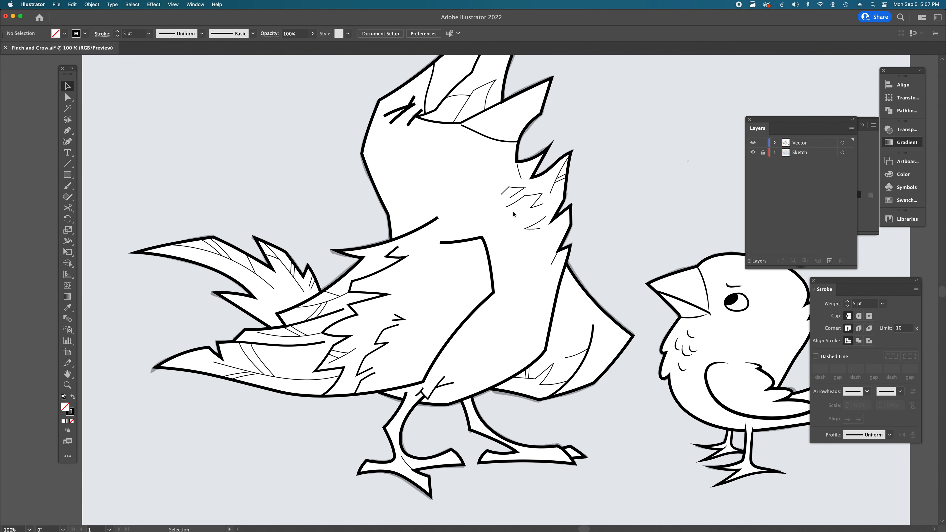
scroll(513, 214, left, 2)
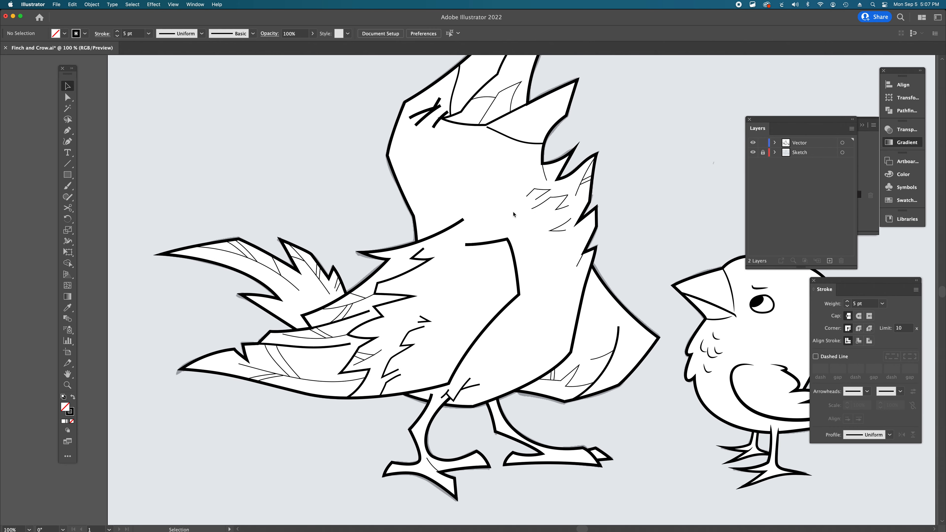
key(super+0)
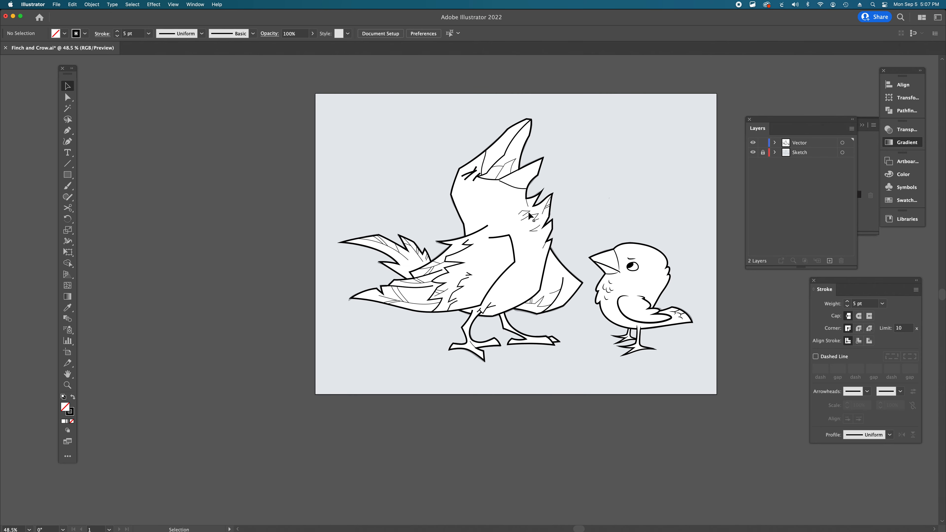
key(super+space)
super+click(519, 278)
super+click(471, 294)
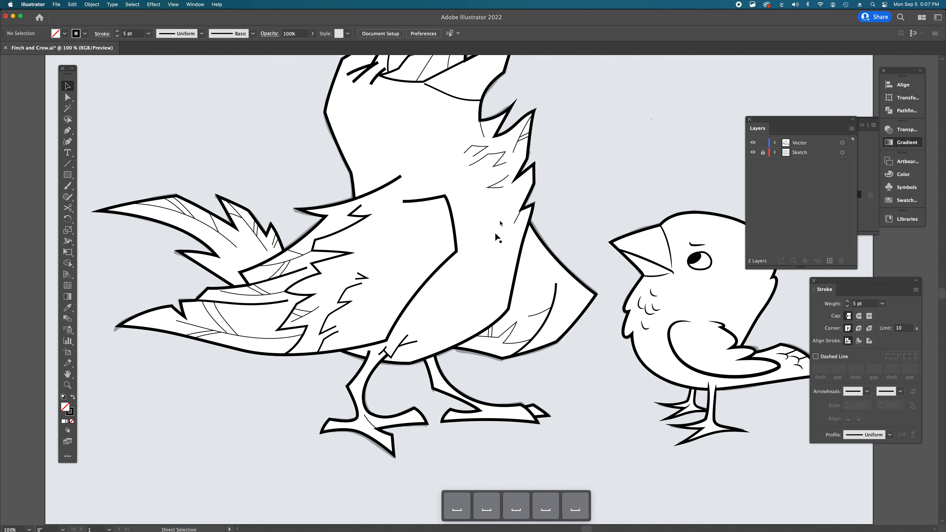
click(482, 127)
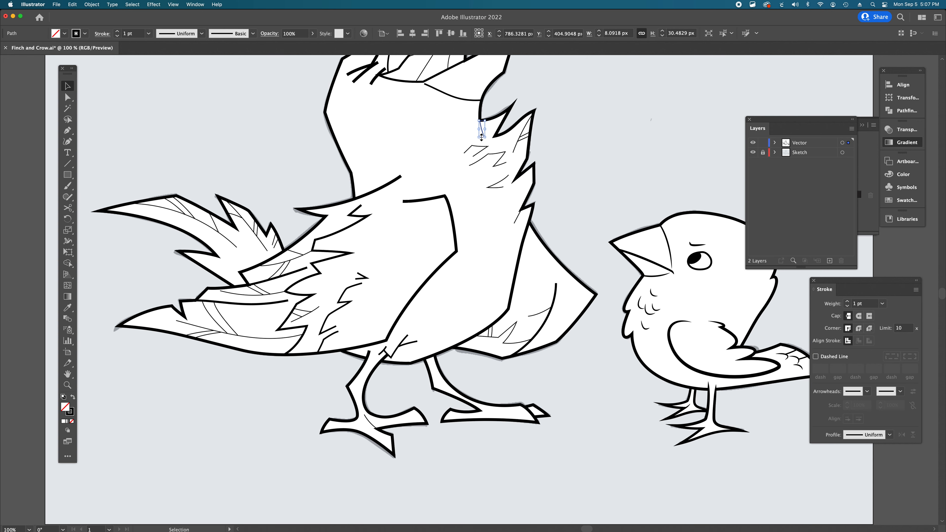
scroll(409, 328, up, 2)
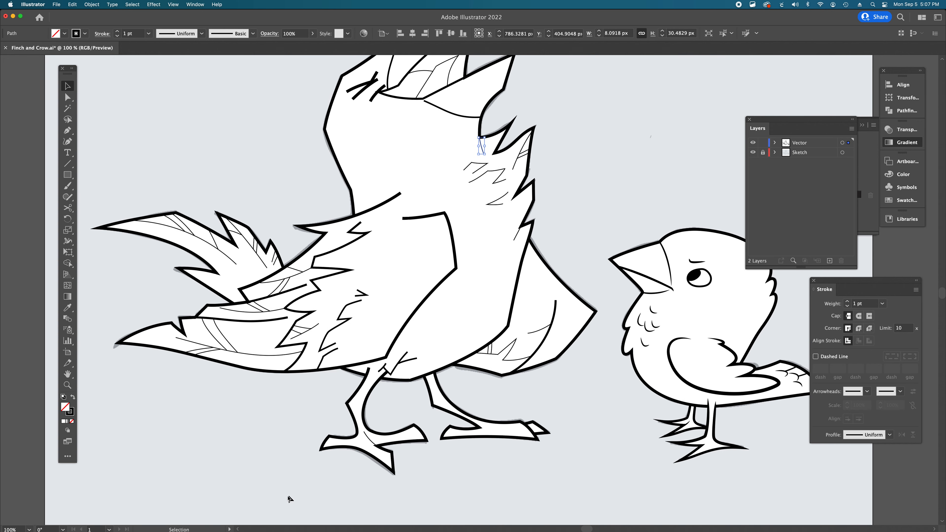
shift+click(368, 441)
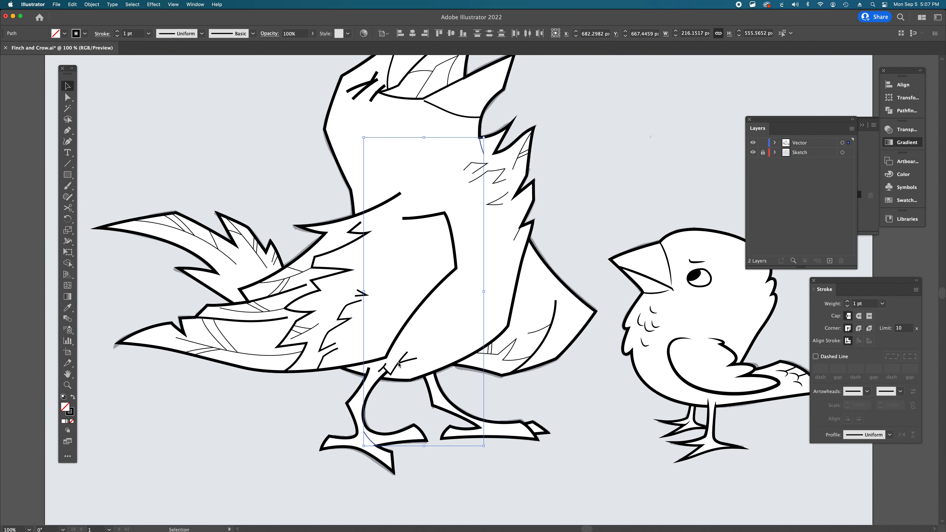
scroll(399, 364, up, 5)
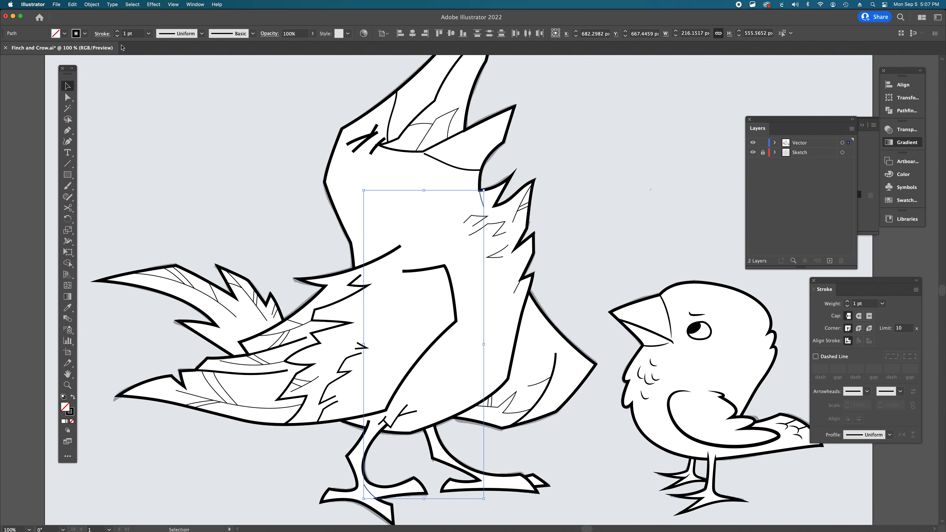
click(118, 32)
click(118, 32)
click(117, 32)
click(201, 165)
scroll(435, 284, down, 3)
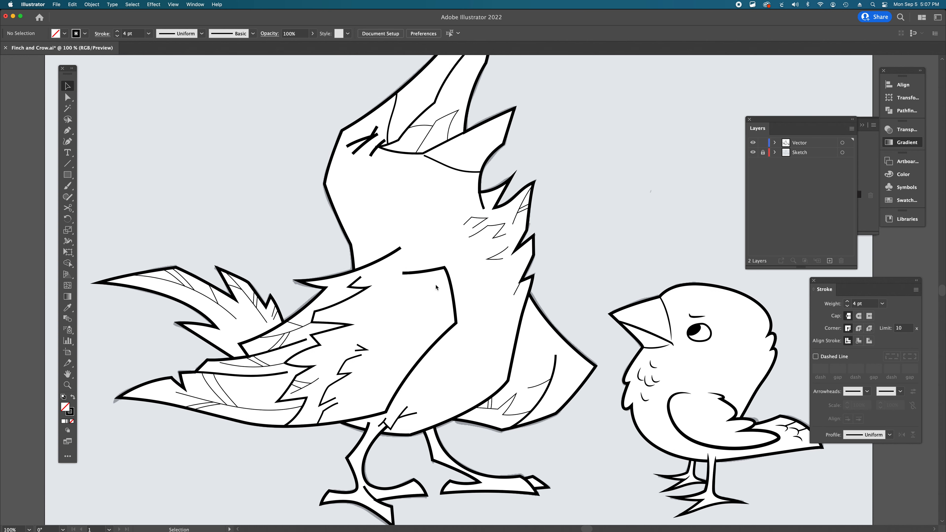
Step: Set the stroke weight of the crow's tongue outline inside the open beak to 2 pt and deselect it
alt+super+click(447, 341)
alt+super+click(447, 341)
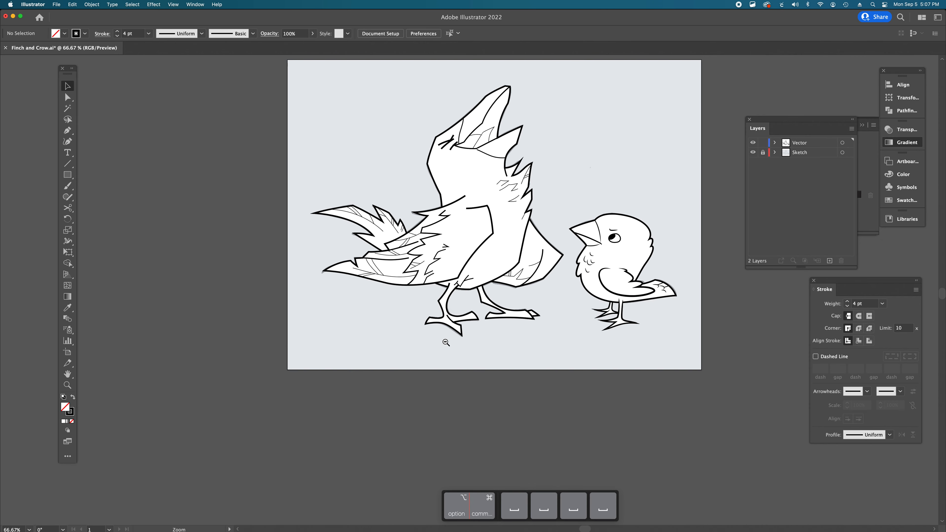
super+click(477, 199)
super+click(483, 200)
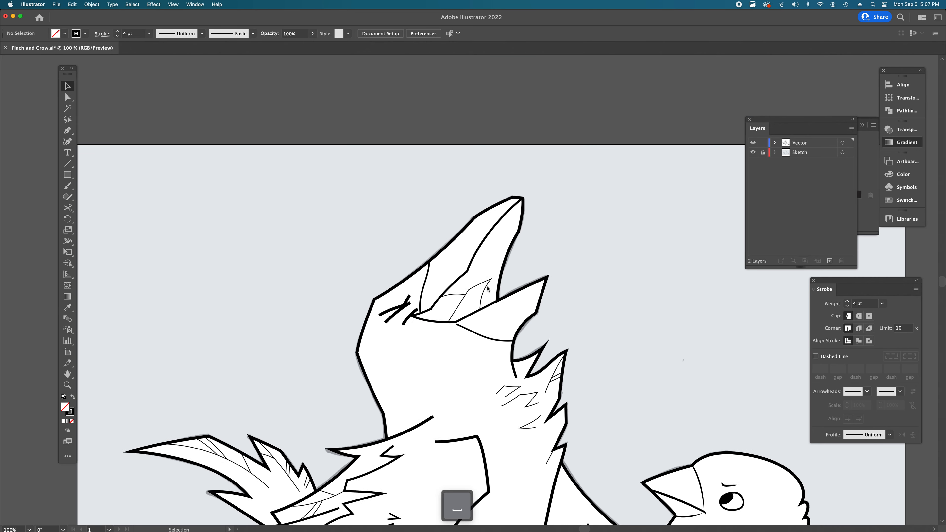
scroll(483, 208, down, 5)
scroll(483, 214, down, 6)
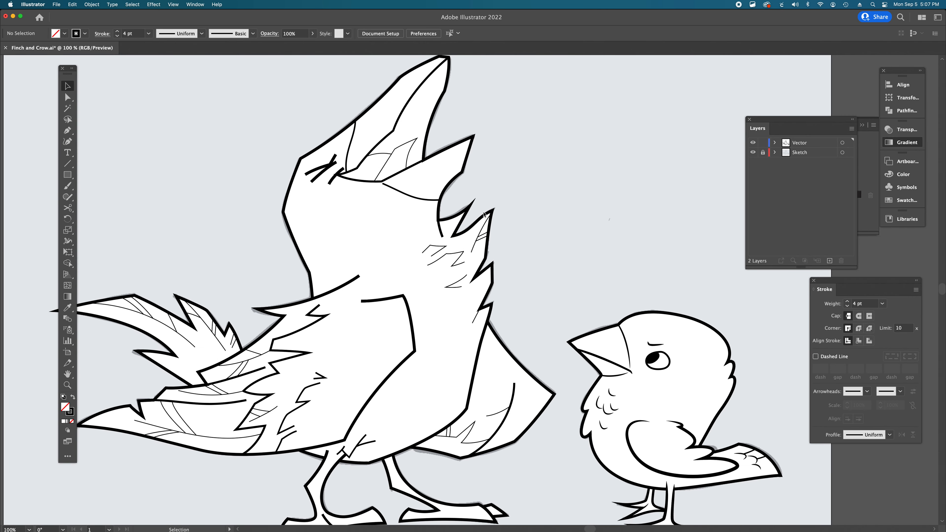
click(474, 126)
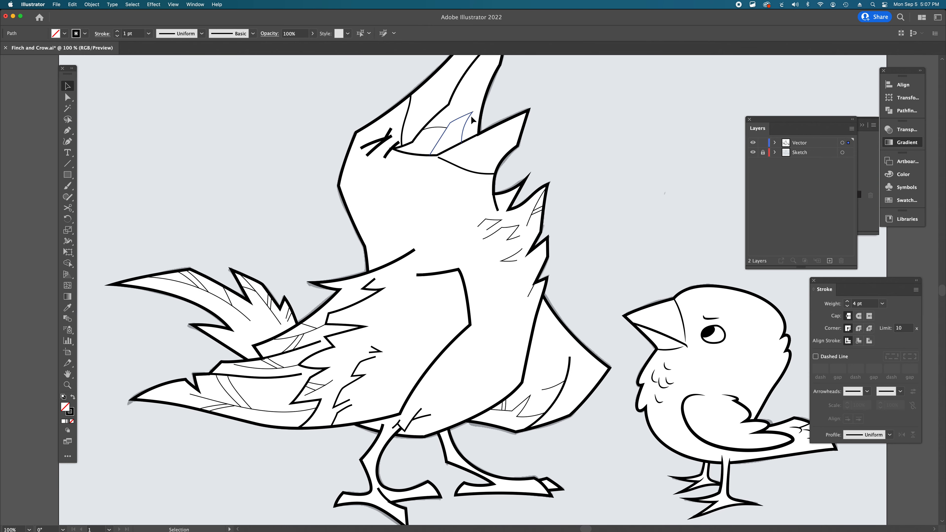
click(118, 32)
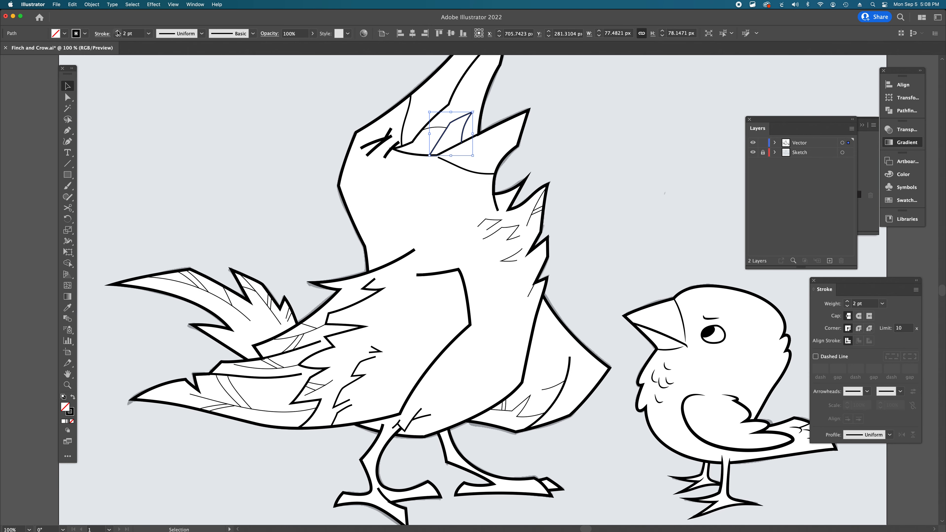
click(300, 170)
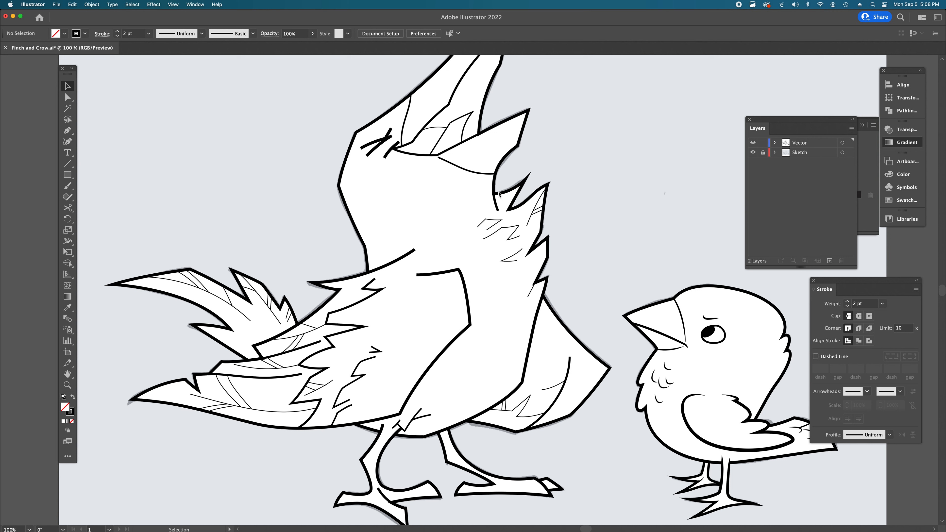
Step: Set the stroke weight of the long centre lines in the crow's tail, wing, chest and far-wing feathers to 2 pt and deselect them
click(290, 367)
shift+click(188, 396)
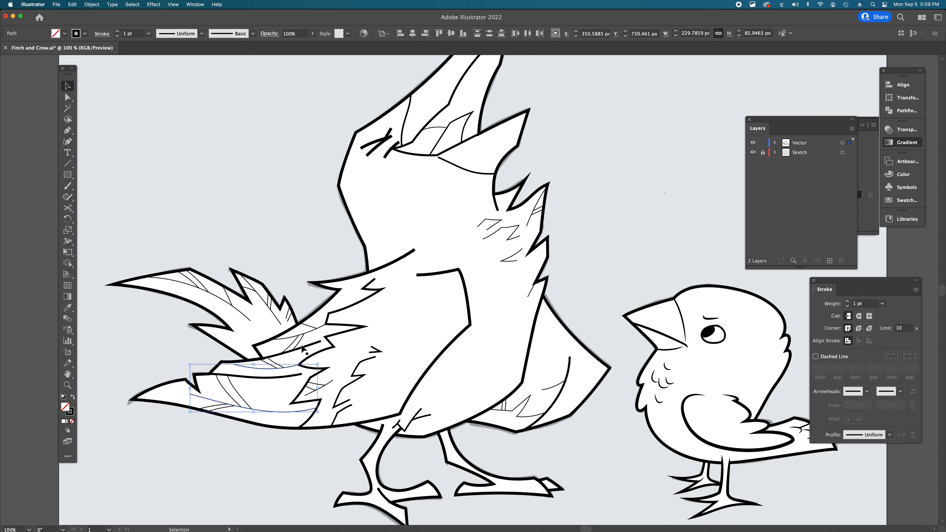
shift+click(237, 313)
shift+click(280, 325)
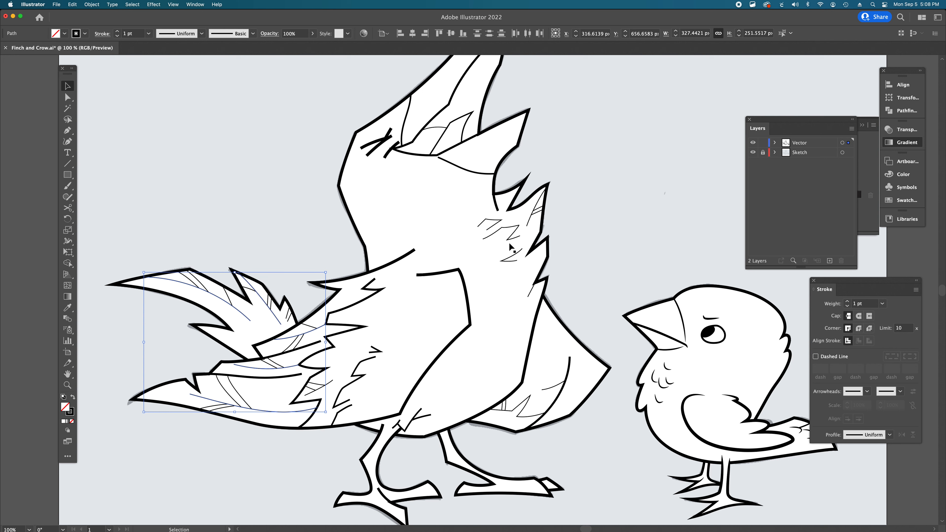
shift+click(533, 226)
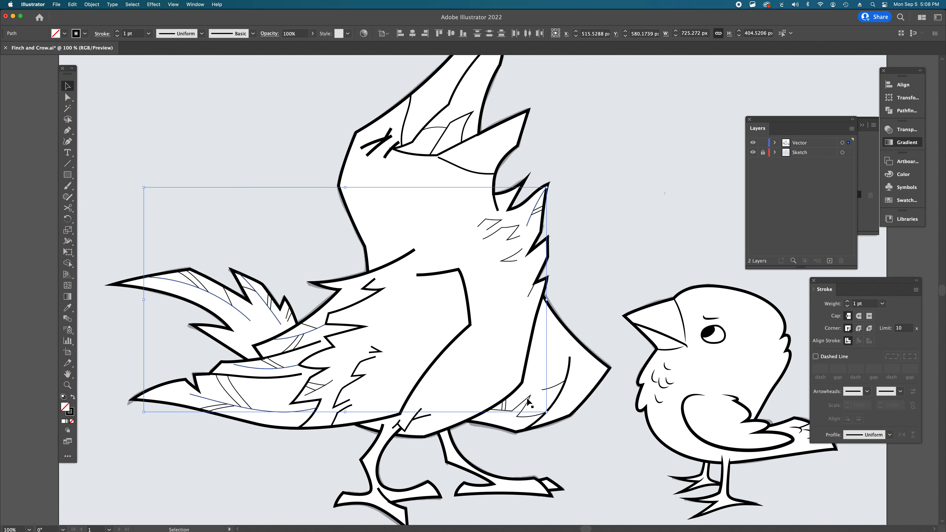
shift+click(525, 418)
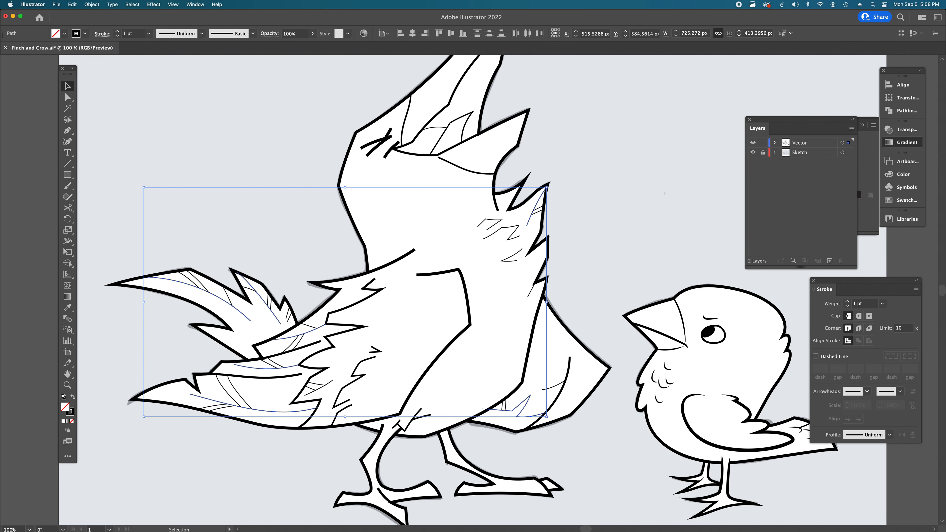
click(118, 32)
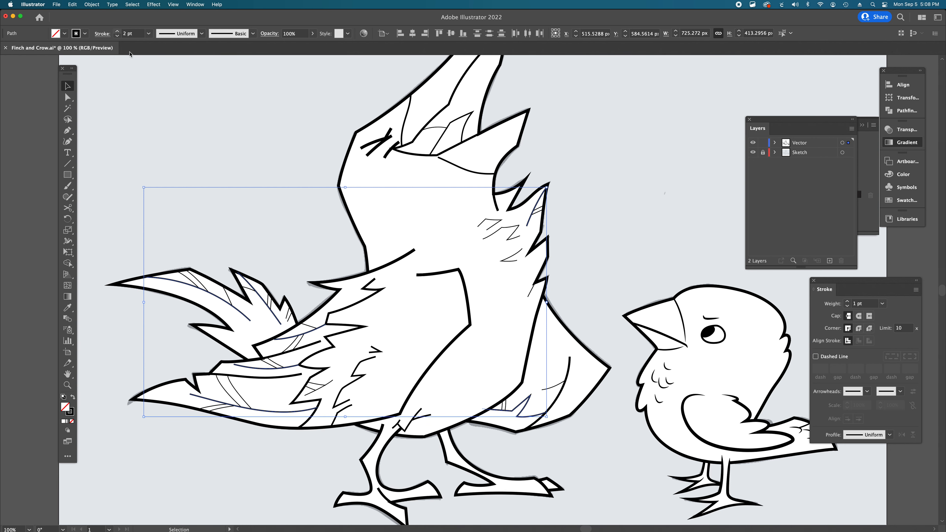
click(208, 185)
Step: Taper the ends of the crow's two crossed closed-eye lines to sharp points with the Width tool
alt+super+click(476, 338)
alt+super+click(476, 337)
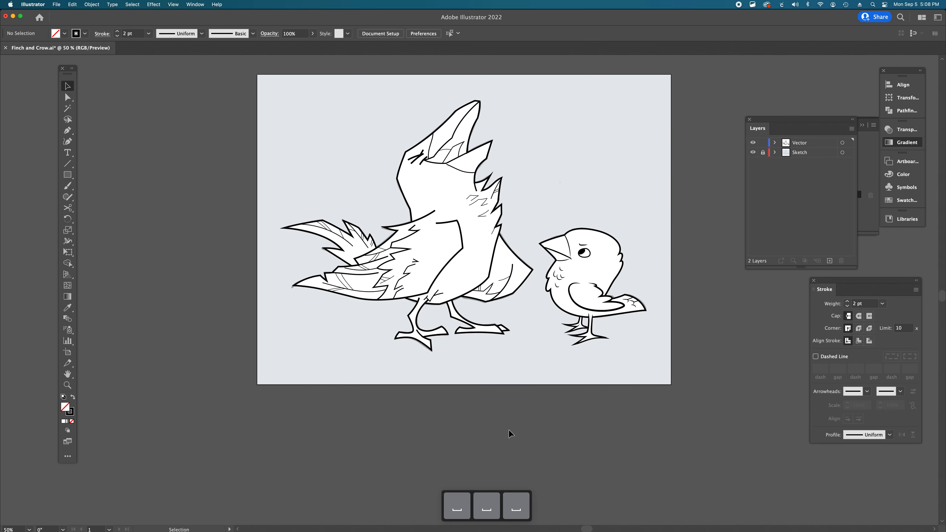
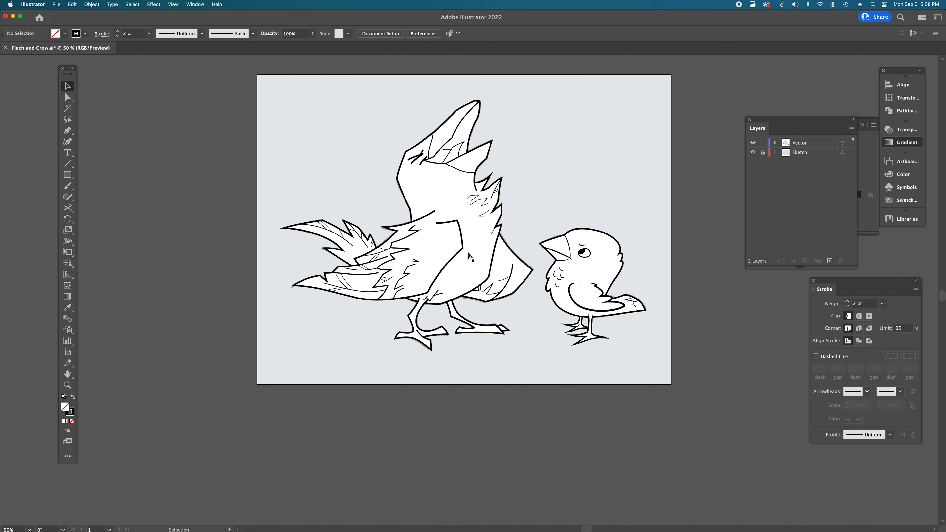
super+click(466, 213)
super+click(480, 271)
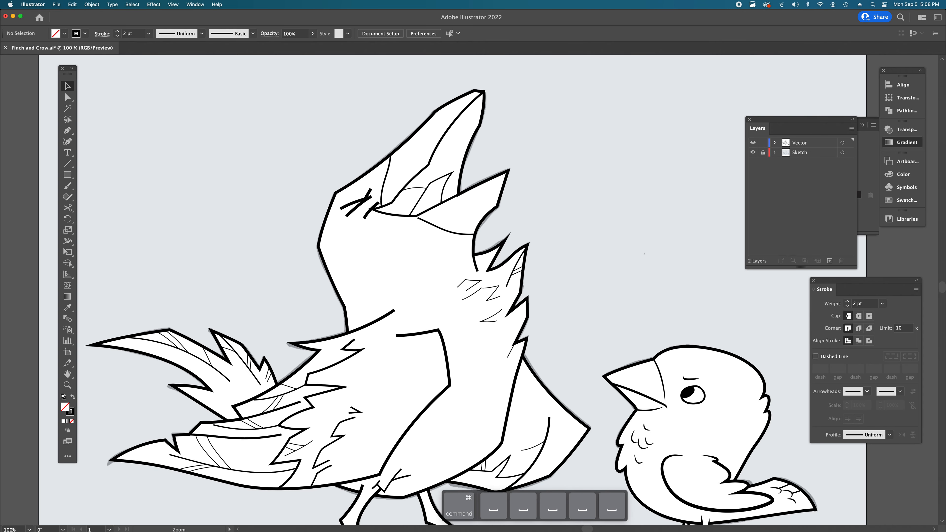
super+click(457, 263)
super+click(421, 249)
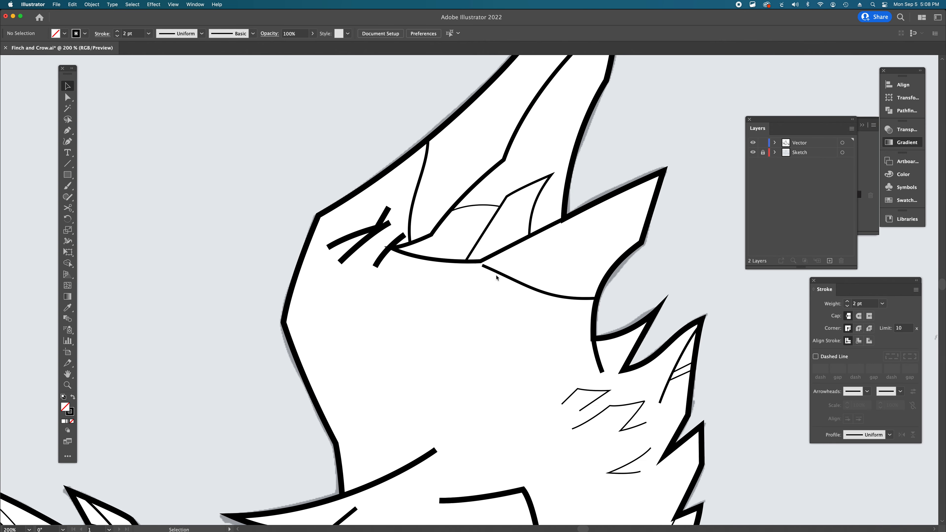
super+click(505, 290)
super+click(399, 258)
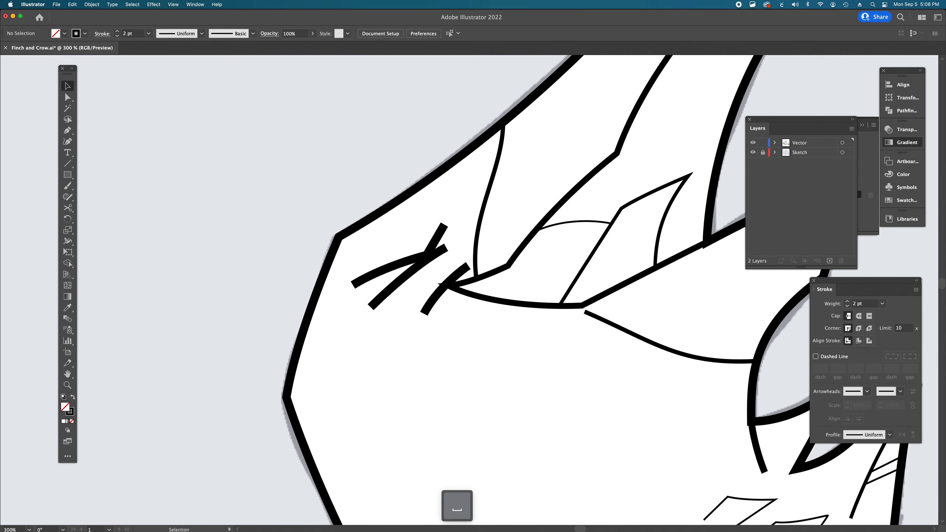
key(shift+w)
drag(354, 288, 353, 285)
drag(444, 226, 444, 226)
drag(374, 310, 370, 307)
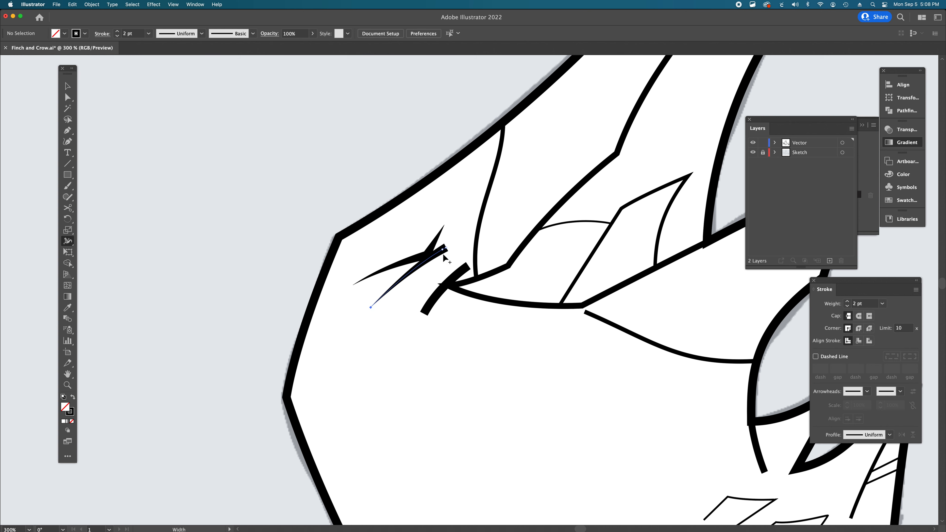
mouse_move(446, 248)
alt+mouse_down()
mouse_move(406, 275)
mouse_move(447, 248)
alt+mouse_up()
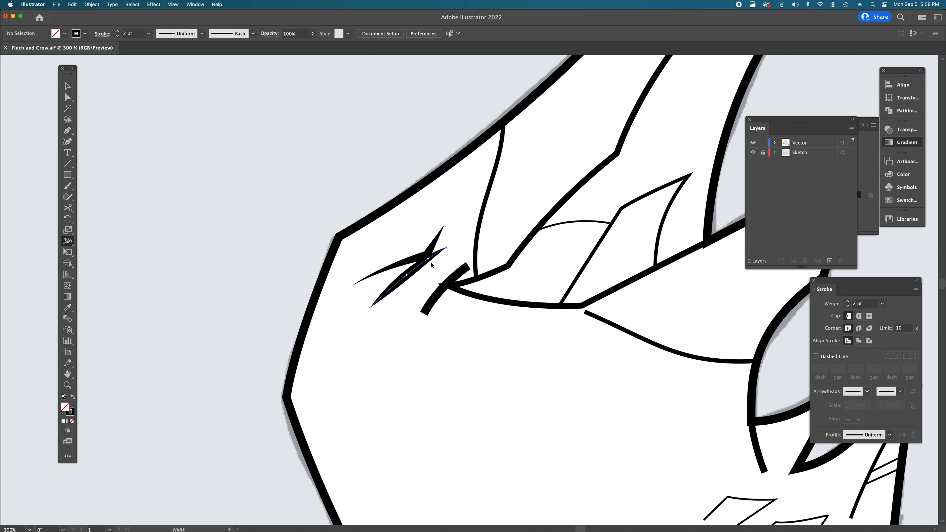
Step: Thicken the upper closed-eye line around its corner and along its middle, adjusting each side of the stroke separately
drag(424, 252, 423, 250)
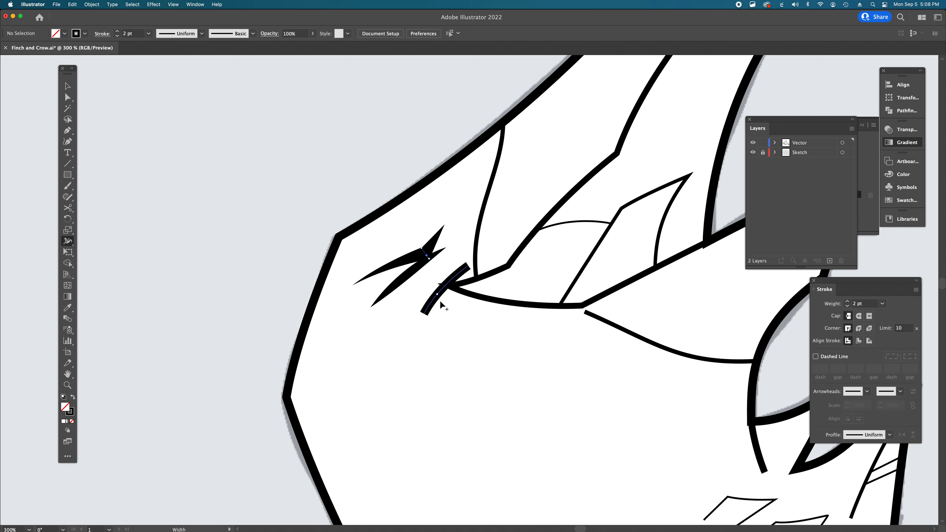
key(alt)
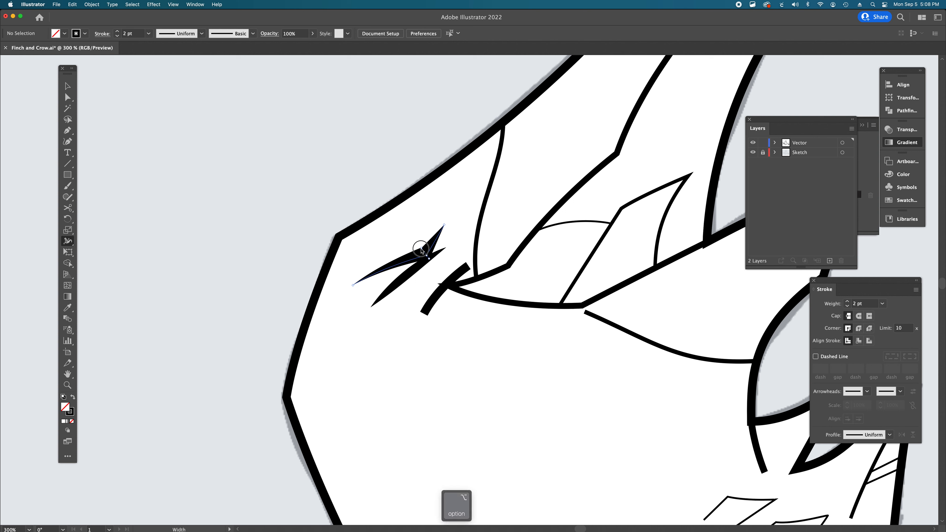
drag(421, 250, 422, 250)
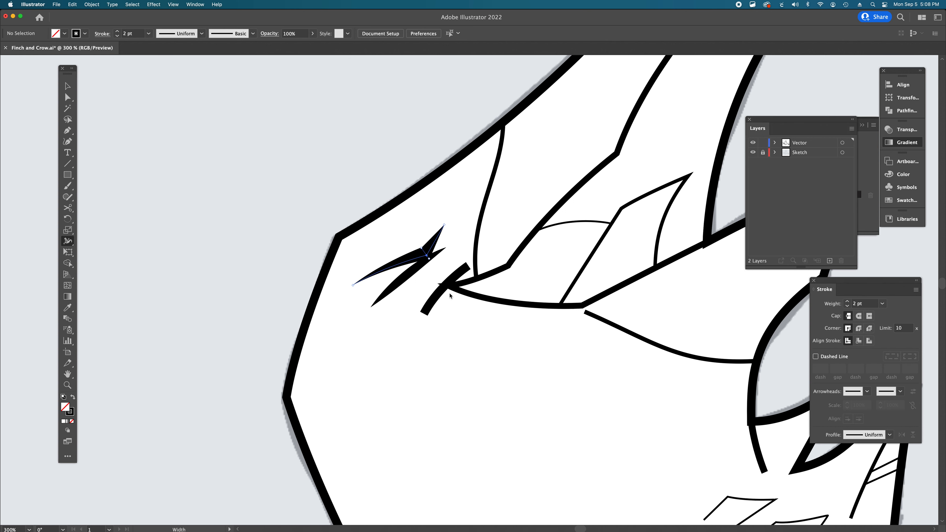
alt+drag(426, 256, 394, 266)
alt+drag(391, 257, 392, 258)
Step: Taper both ends of the short crease at the crow's mouth corner to points and bend it into a stronger curve
drag(427, 315, 408, 303)
alt+drag(467, 265, 444, 286)
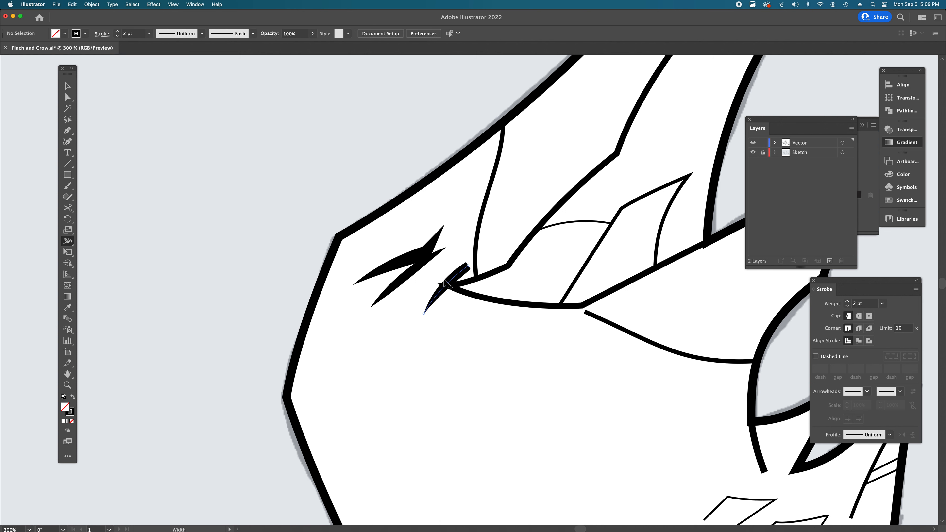
key(a)
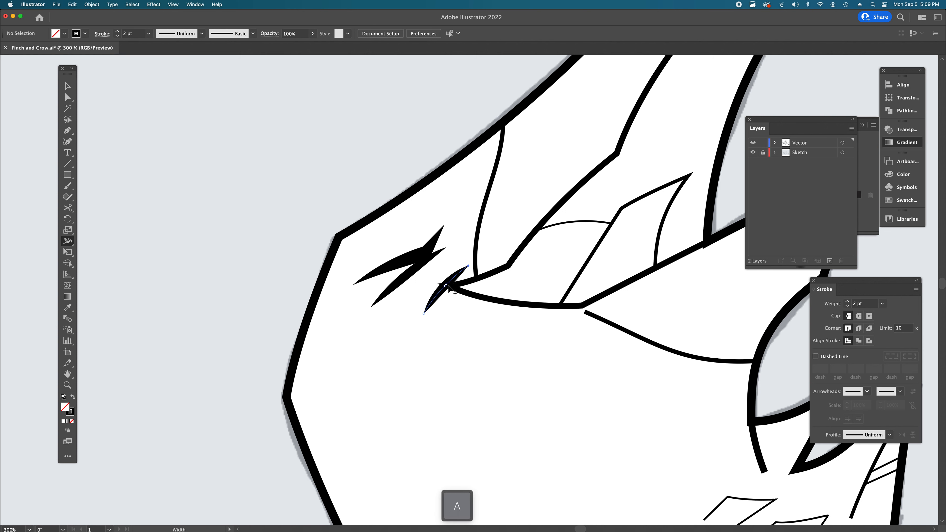
click(440, 289)
click(453, 294)
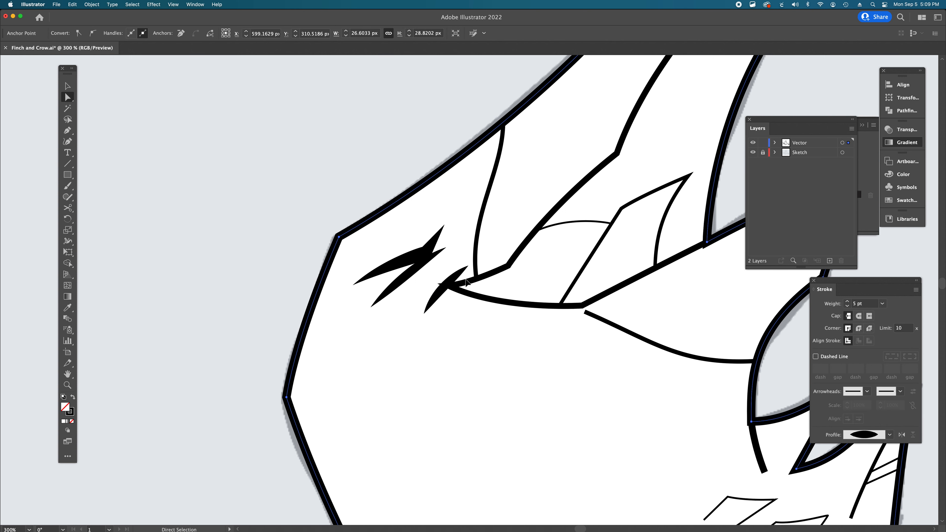
click(448, 288)
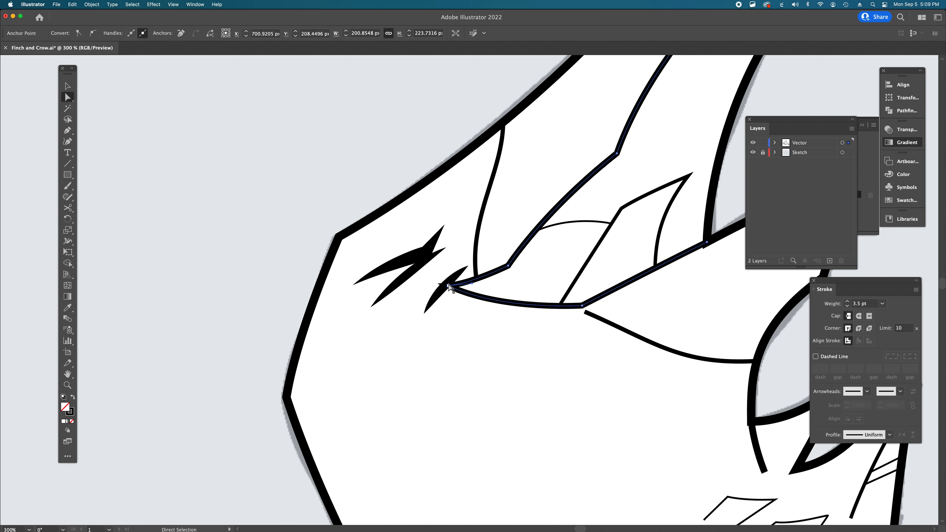
click(467, 267)
click(440, 288)
drag(439, 286, 435, 281)
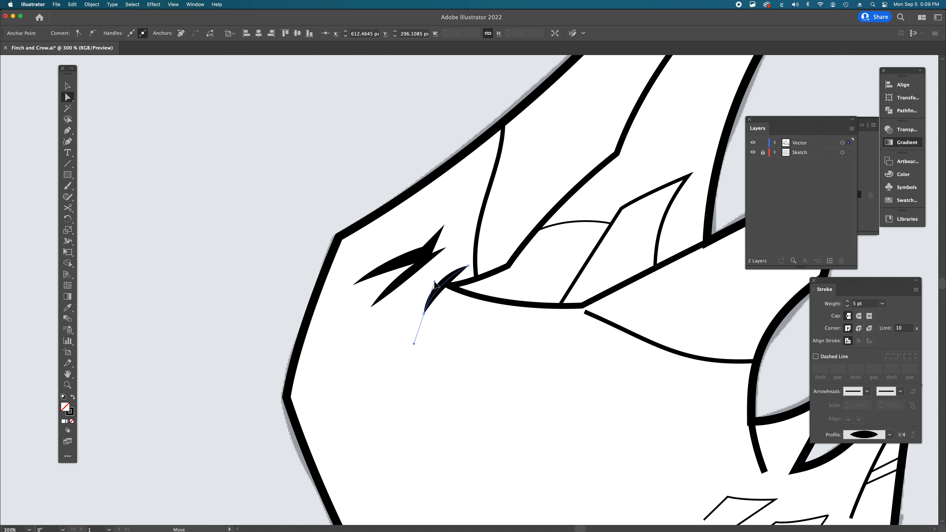
click(569, 284)
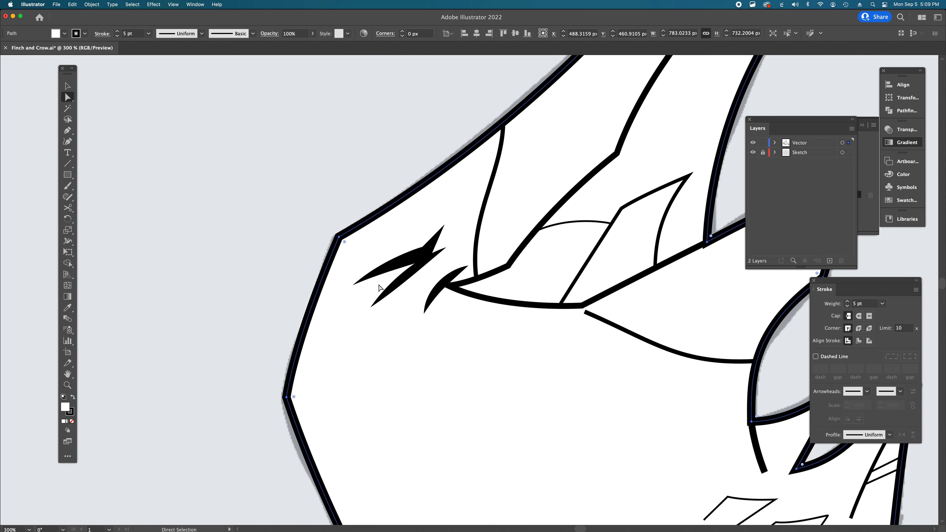
Step: Add a 2.5 px width point near the inner end of the crow's lower beak line and taper that end to a point
scroll(597, 260, right, 5)
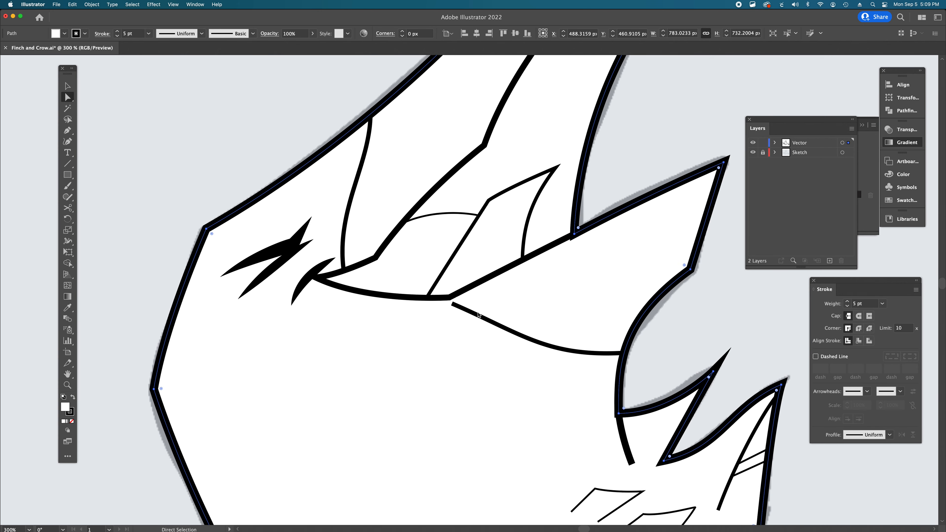
key(shift+w)
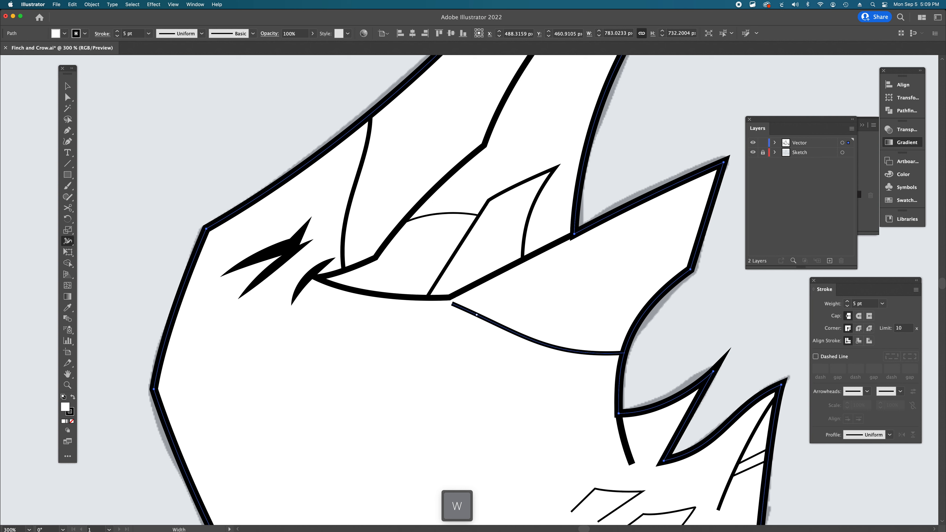
double_click(460, 295)
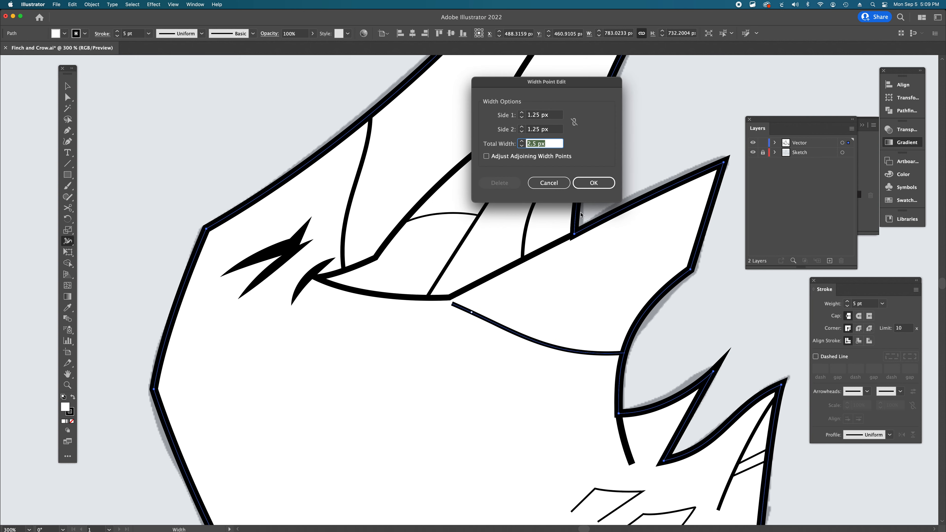
key(Return)
drag(450, 307, 453, 306)
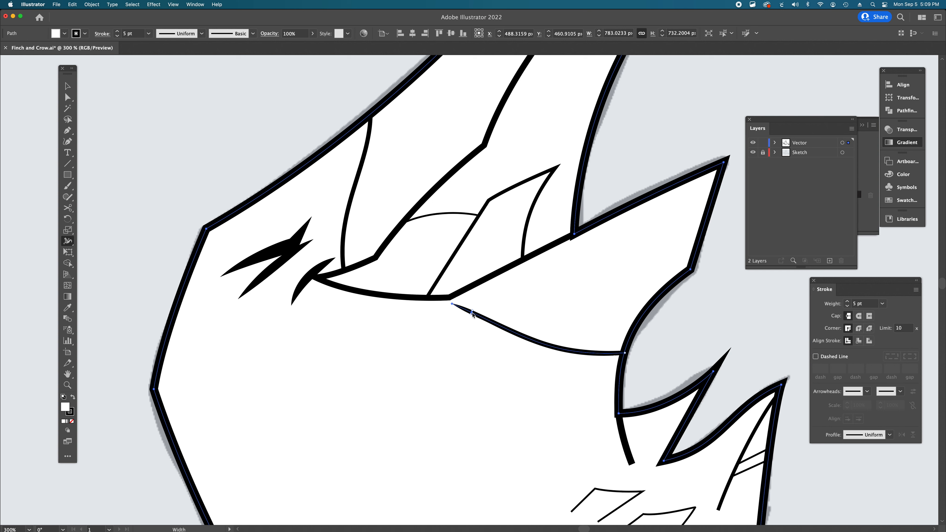
key(super+z)
scroll(492, 240, right, 3)
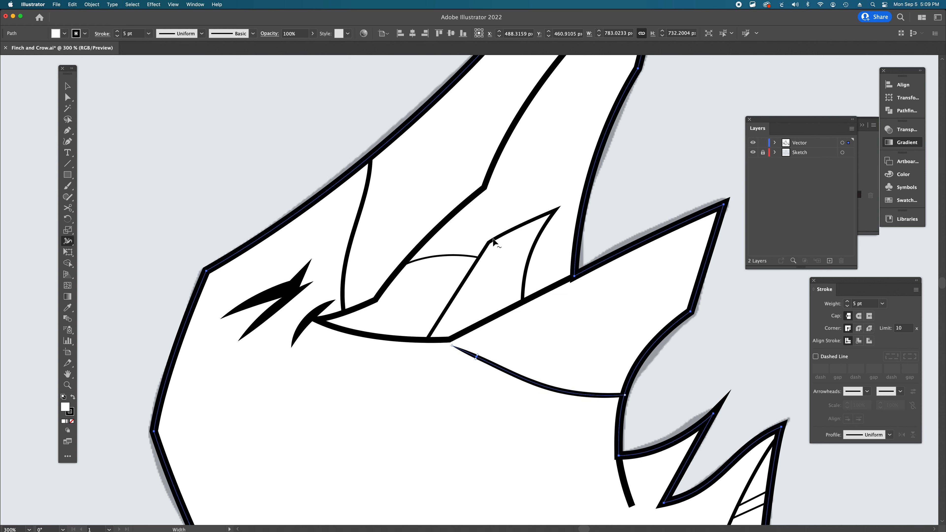
Step: Taper the lower end of the short throat line below the crow's beak to a point
scroll(494, 242, down, 5)
scroll(493, 242, right, 3)
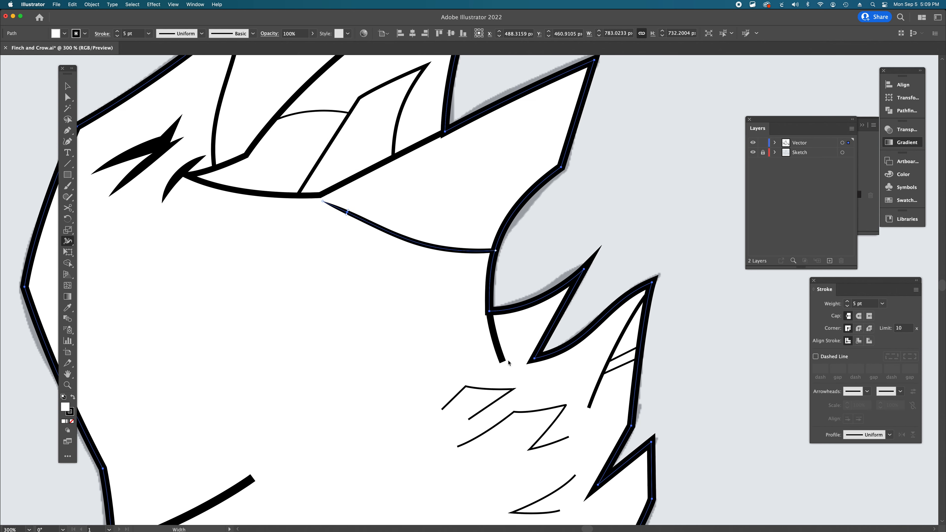
drag(506, 361, 489, 364)
Step: Widen the outer side of the throat line at its top and middle to flow smoothly from the body outline, and deselect it
key(super+space)
super+click(482, 338)
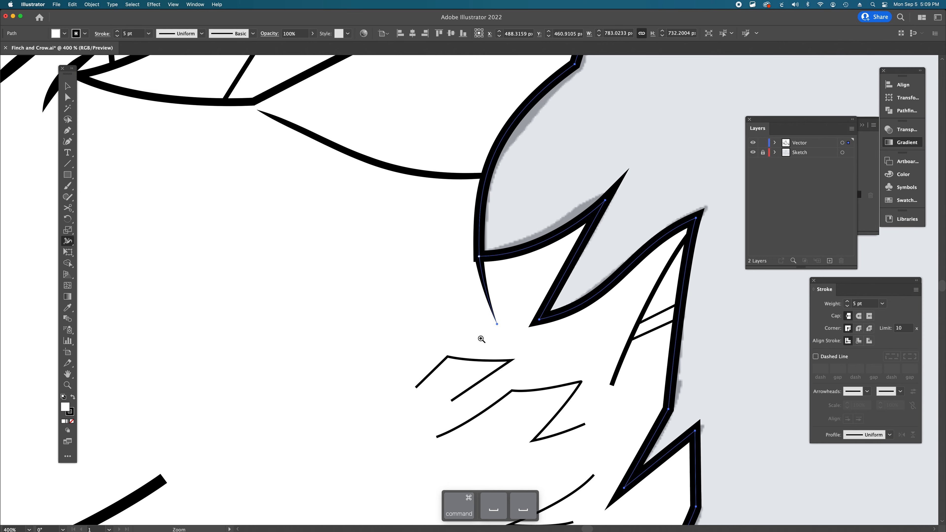
super+click(481, 338)
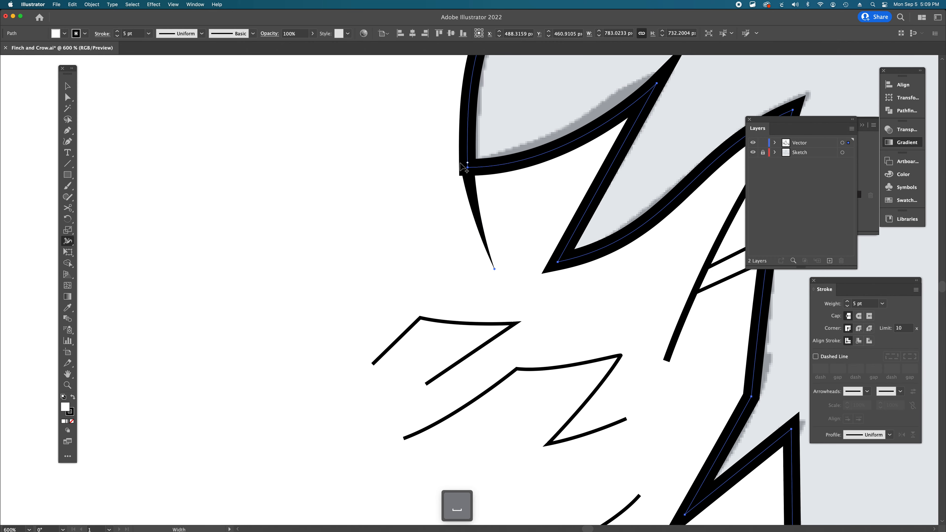
key(alt)
drag(461, 171, 459, 169)
key(alt)
drag(467, 203, 467, 204)
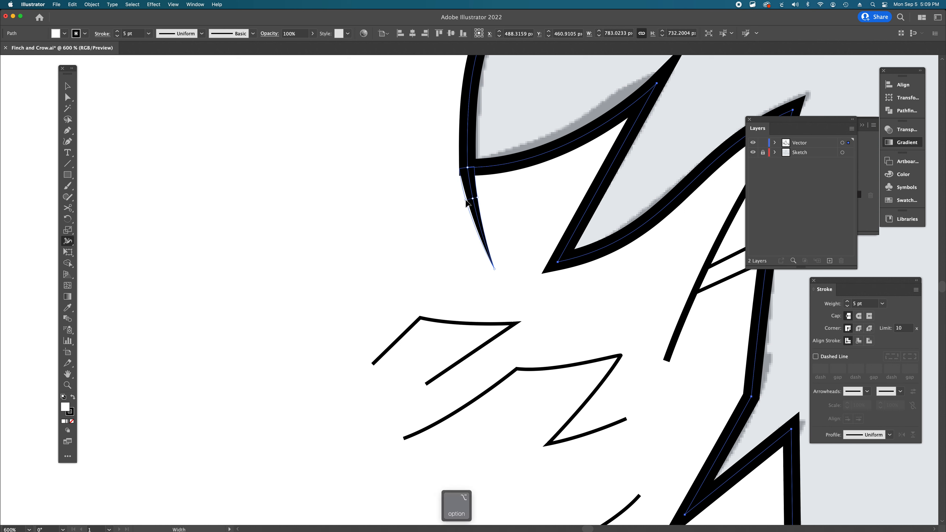
drag(464, 204, 464, 204)
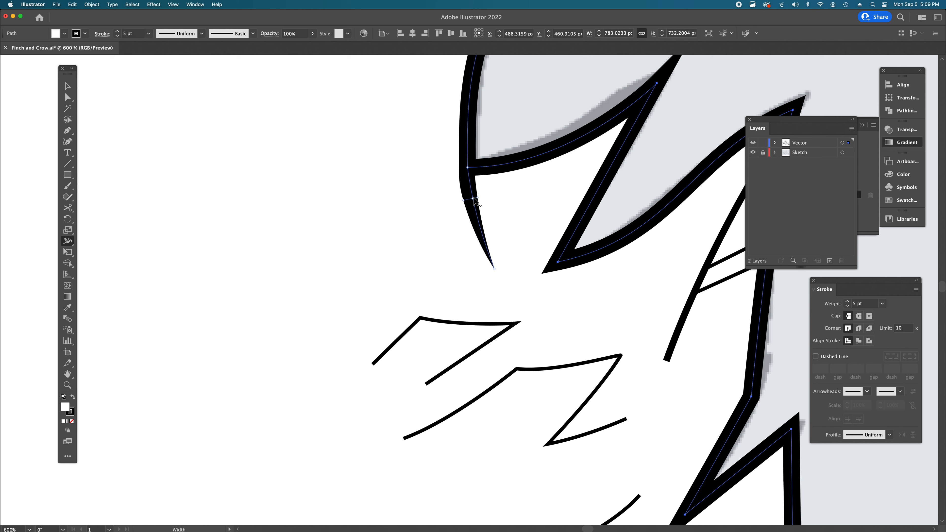
key(a)
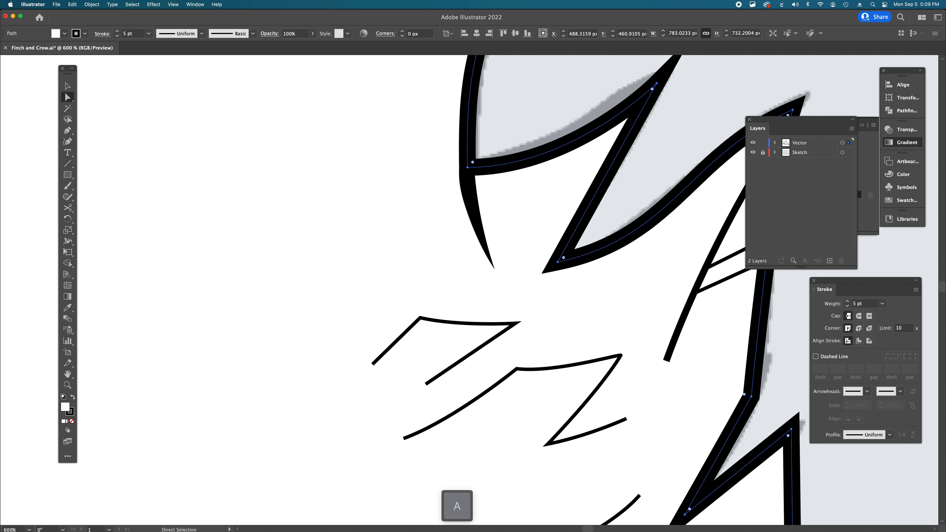
alt+super+click(457, 276)
alt+super+click(456, 275)
alt+super+click(456, 275)
alt+super+click(456, 274)
click(589, 232)
Step: Nudge the inner corner anchor of the crow's open beak outline so it lines up cleanly with the end of the mouth line
scroll(588, 232, left, 5)
scroll(587, 231, up, 3)
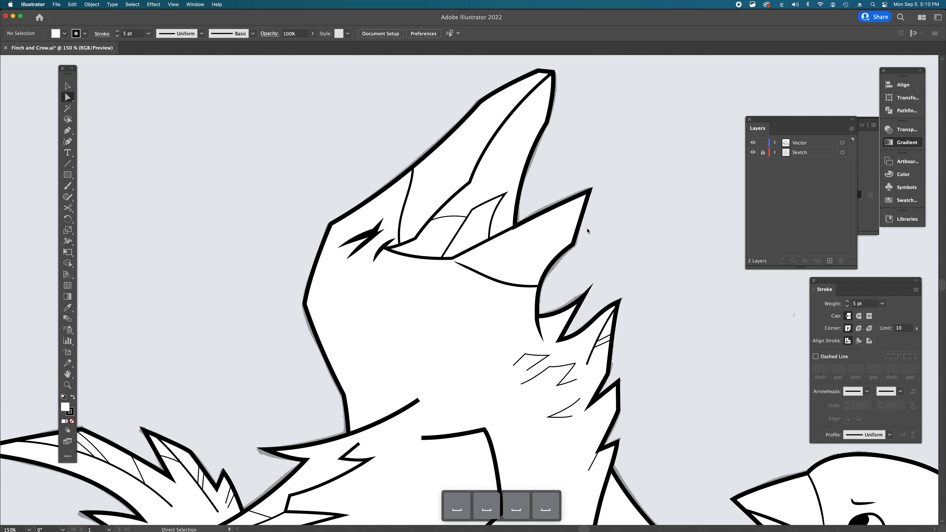
scroll(588, 231, down, 3)
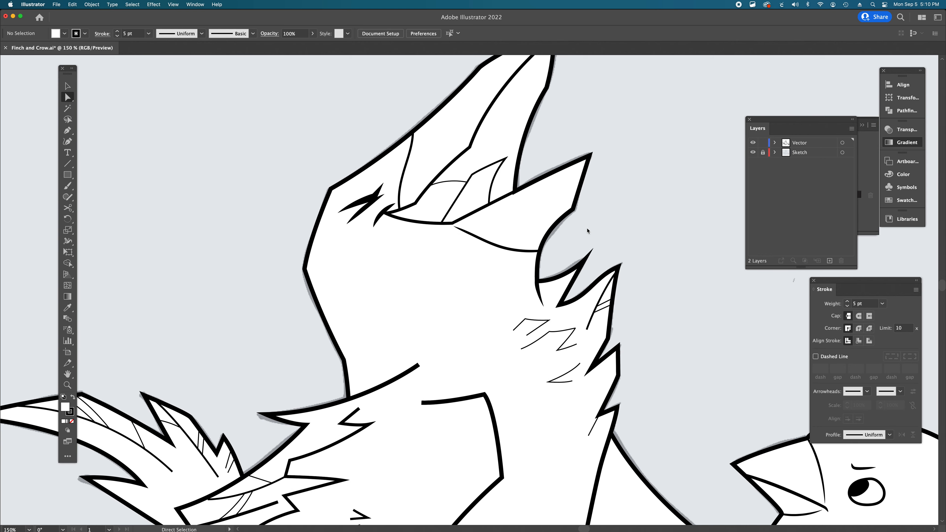
super+click(494, 233)
super+click(494, 233)
super+click(473, 286)
super+click(473, 287)
key(a)
click(485, 268)
click(488, 264)
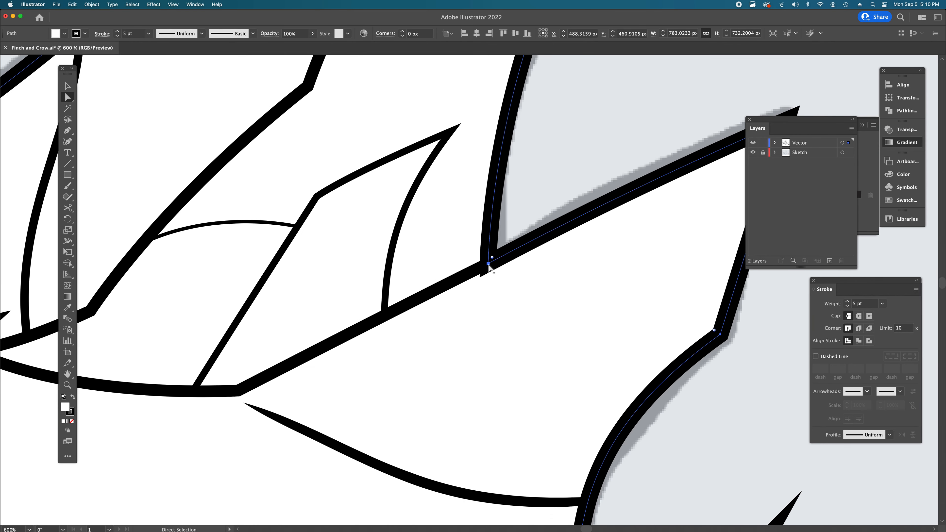
click(484, 274)
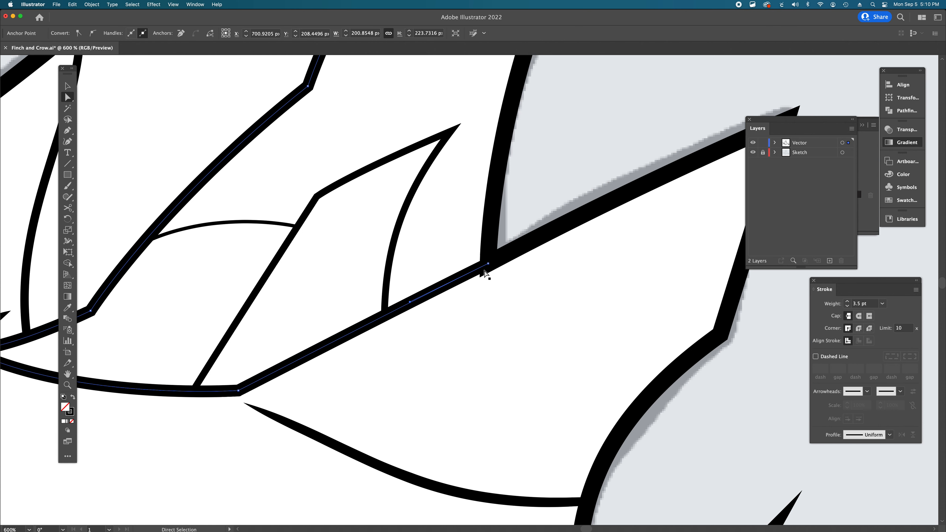
click(489, 263)
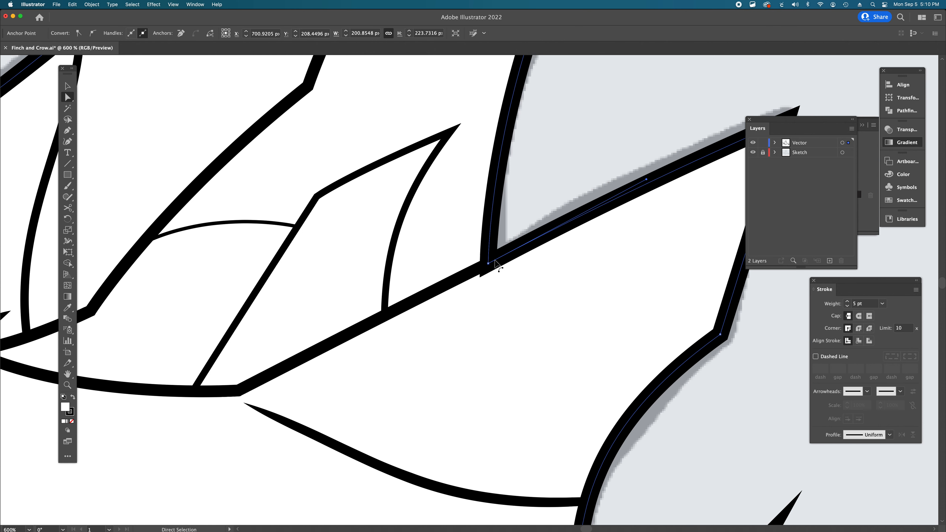
drag(489, 263, 487, 261)
Step: Adjust the corner's direction handle along the lower beak's top edge so it continues the mouth line smoothly, and deselect the outline
click(646, 177)
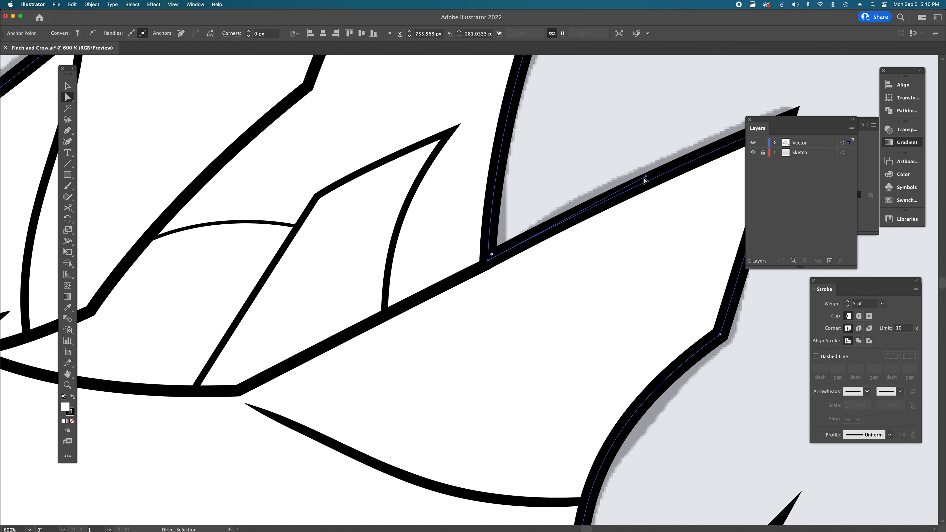
key(super+shift+a)
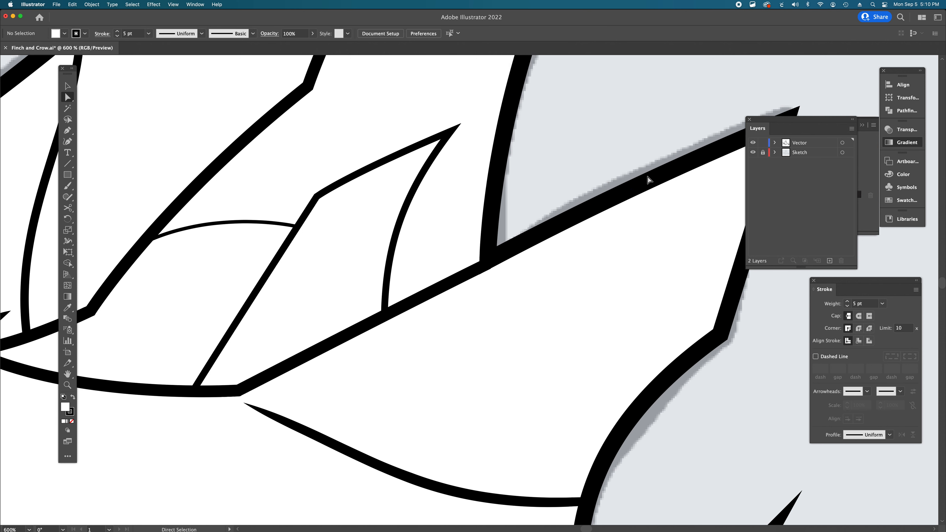
click(639, 184)
drag(647, 177, 650, 179)
alt+super+click(516, 295)
alt+super+click(517, 296)
alt+super+click(516, 297)
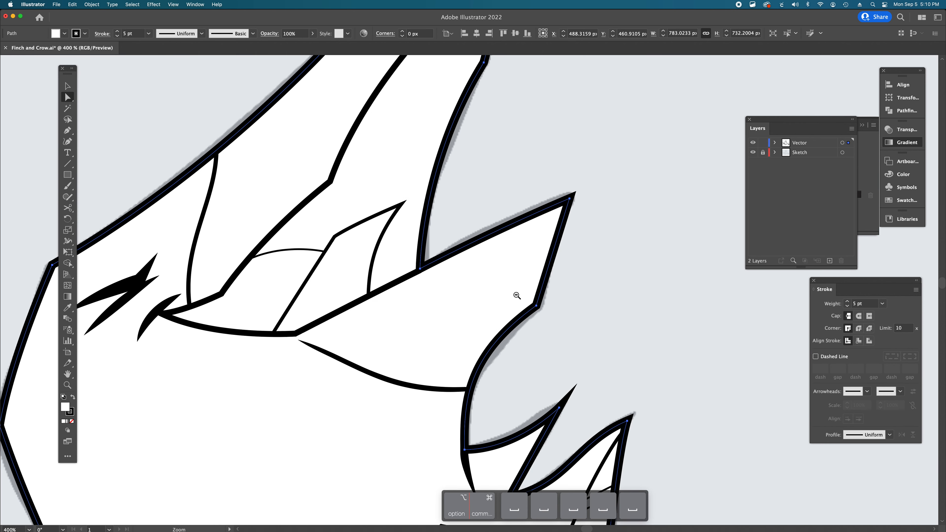
click(627, 287)
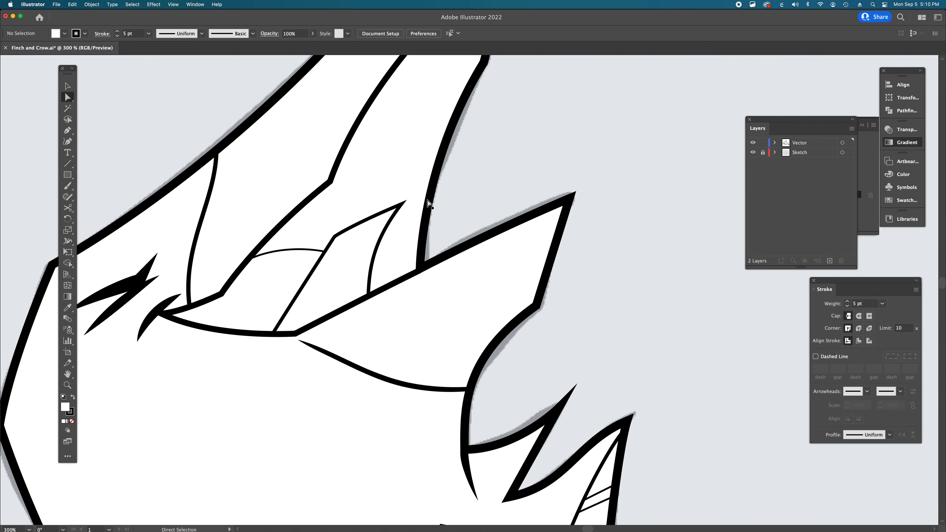
Step: Taper both open ends of the three small feather marks on the crow's chest to points with the Width tool
scroll(429, 204, up, 3)
scroll(429, 204, down, 10)
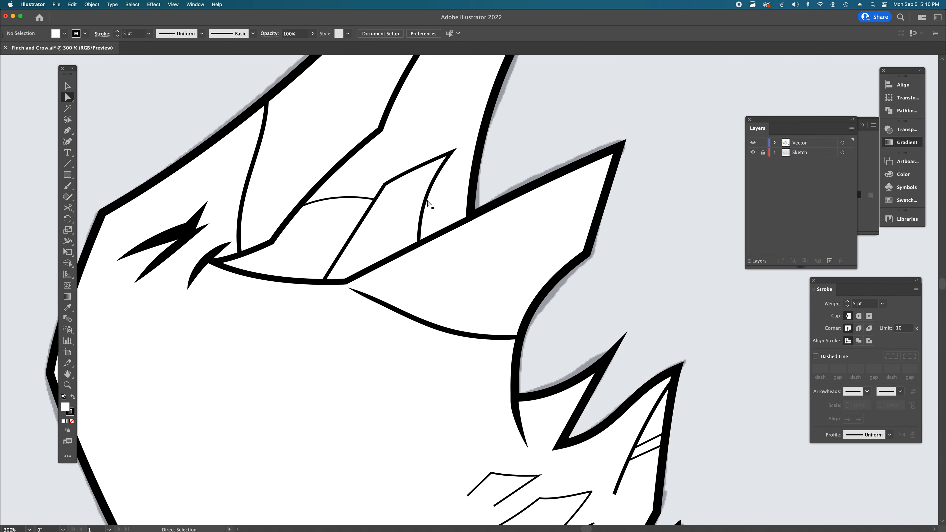
scroll(428, 201, down, 1)
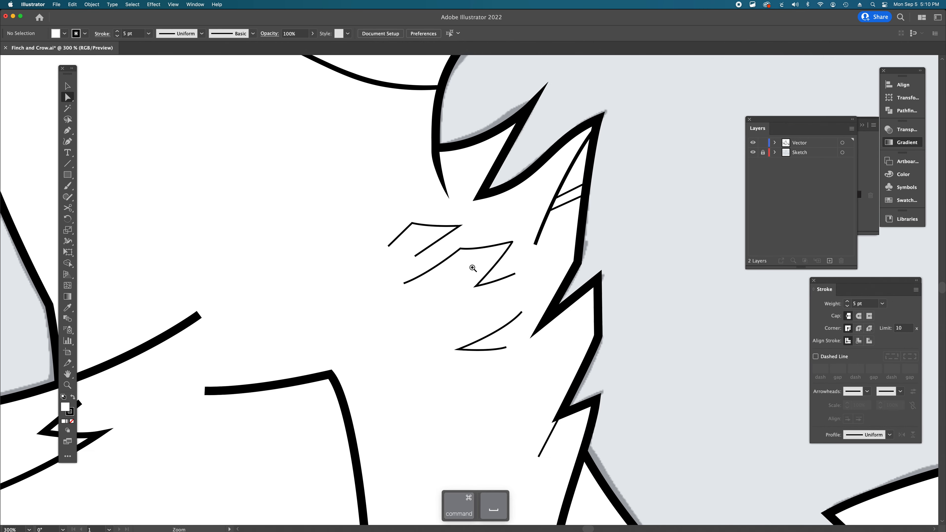
super+click(473, 269)
key(shift+w)
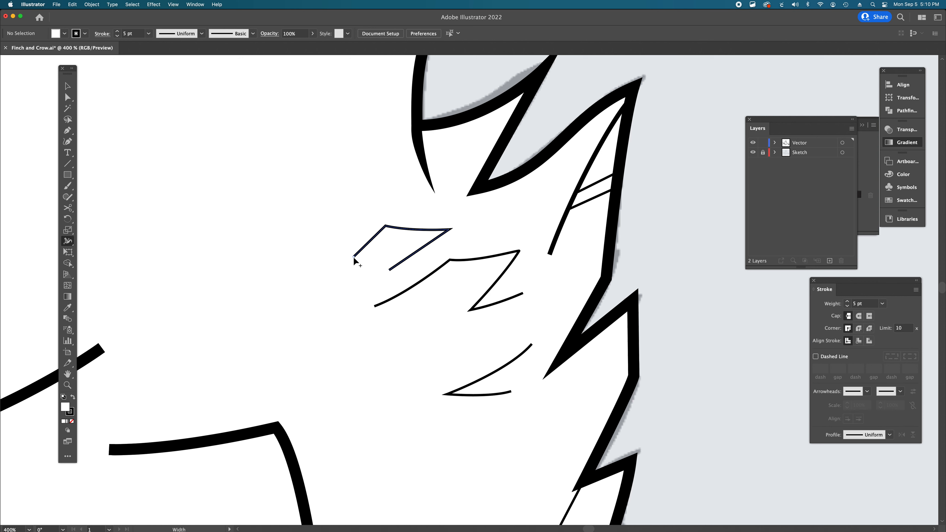
drag(351, 258, 389, 270)
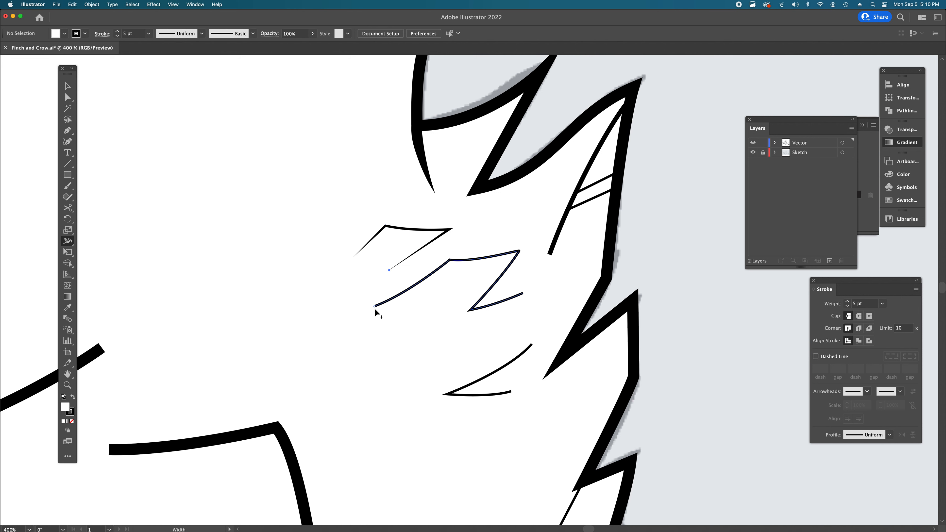
drag(374, 308, 371, 298)
drag(525, 299, 523, 294)
drag(512, 389, 513, 387)
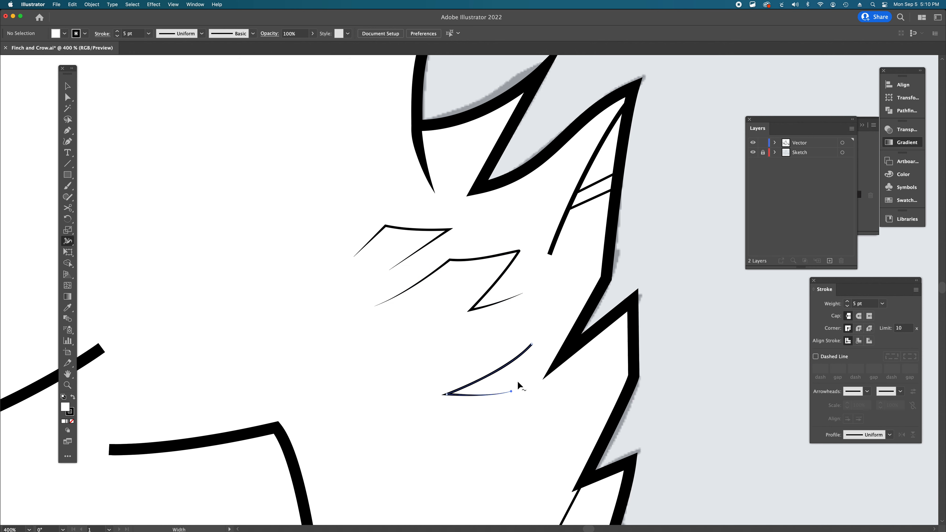
drag(532, 344, 529, 340)
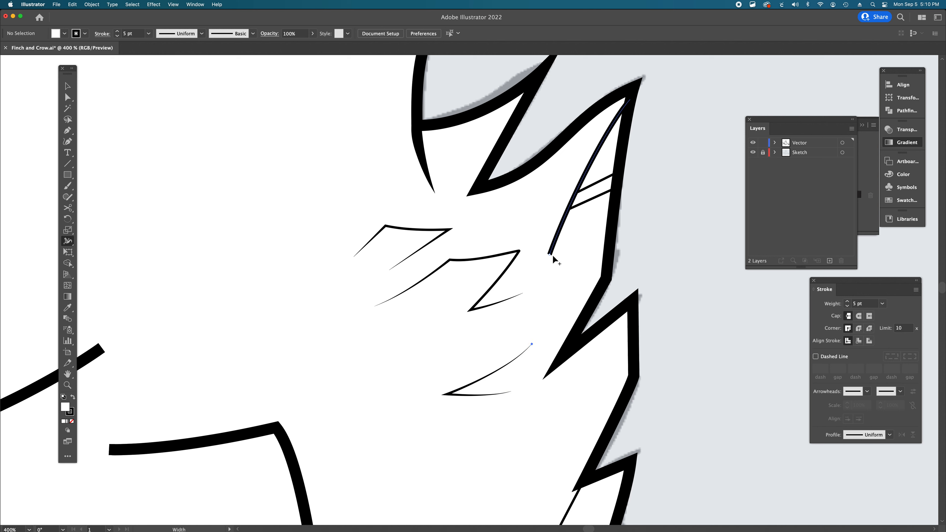
Step: Add a width point toward the lower end of the long line inside the upper chest feather and taper that end
double_click(561, 225)
key(Return)
Step: Widen the upper end of the short line at the crow's lowest chest feather notch and taper its lower end to a point
scroll(483, 316, right, 3)
scroll(484, 315, down, 1)
scroll(525, 447, down, 5)
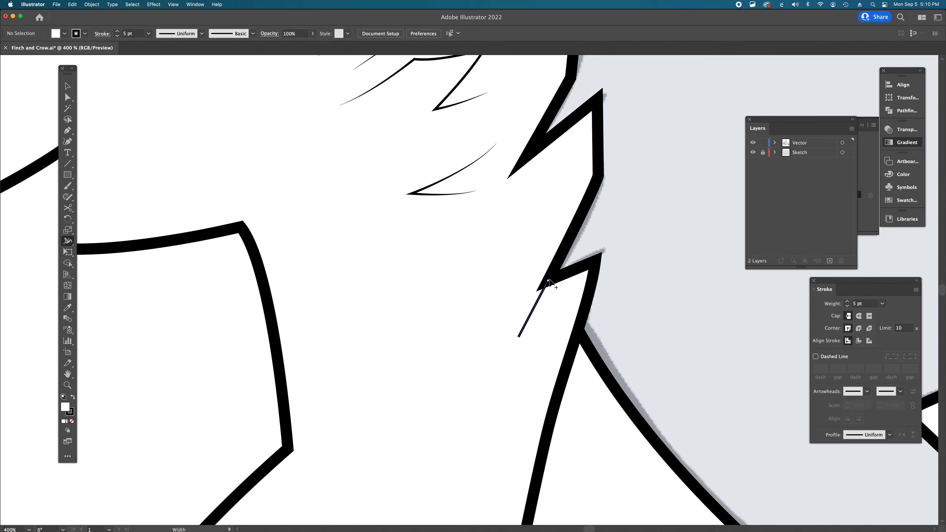
key(shift+w)
drag(548, 280, 543, 278)
drag(518, 338, 524, 319)
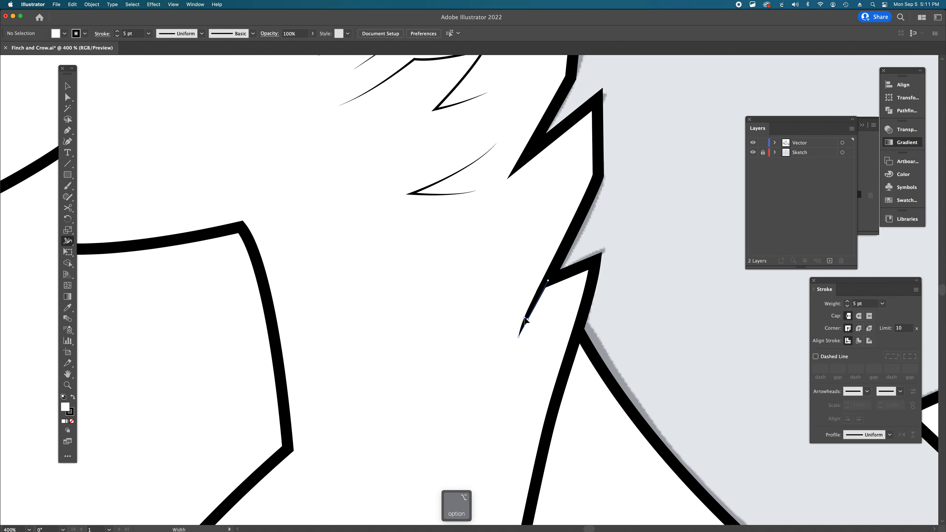
key(a)
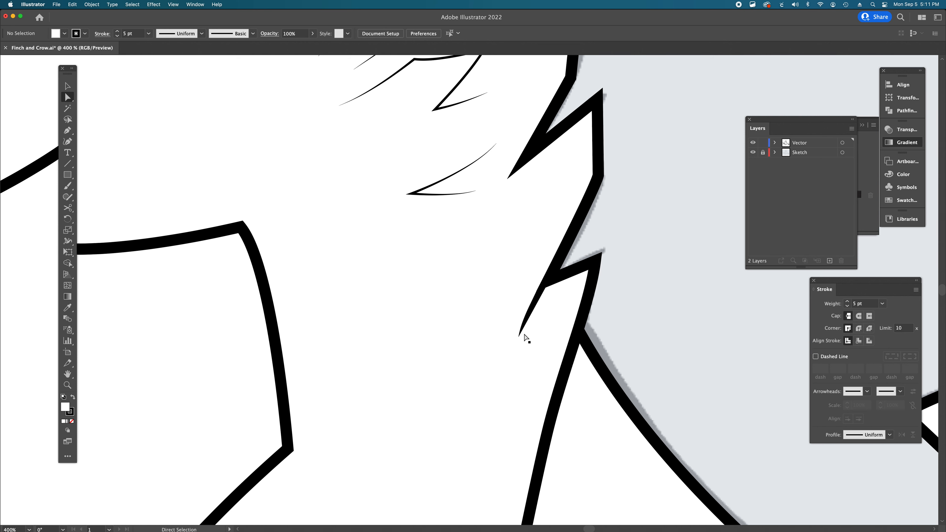
Step: Add width points to the thin branch line and the long curved line in the crow's far wing, and taper their free ends
alt+super+click(452, 271)
alt+super+click(452, 271)
drag(492, 256, 532, 304)
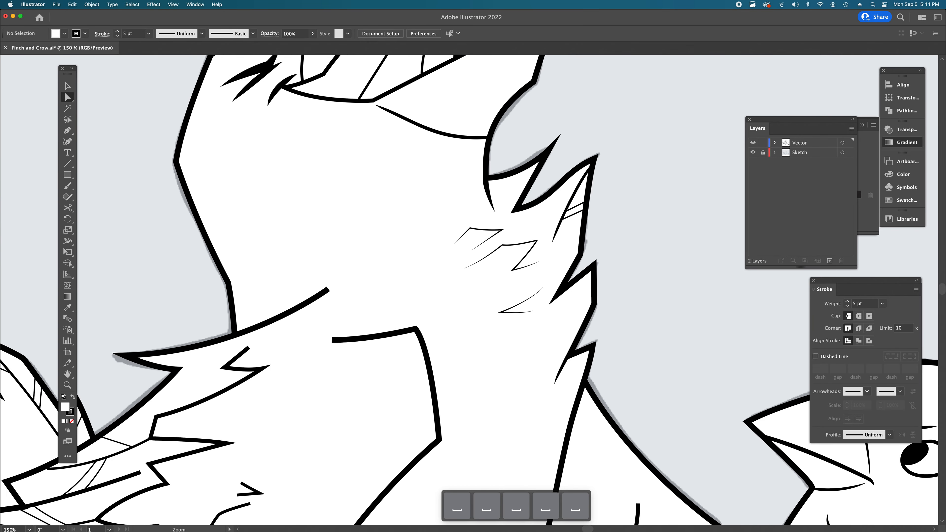
alt+super+click(494, 332)
alt+super+click(493, 332)
alt+super+click(493, 333)
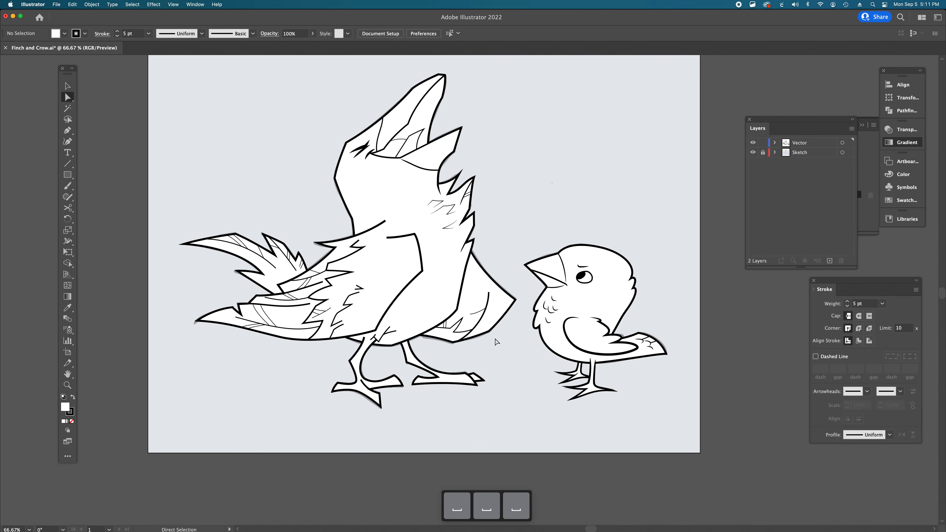
super+click(494, 332)
super+click(468, 286)
super+click(443, 302)
super+click(443, 302)
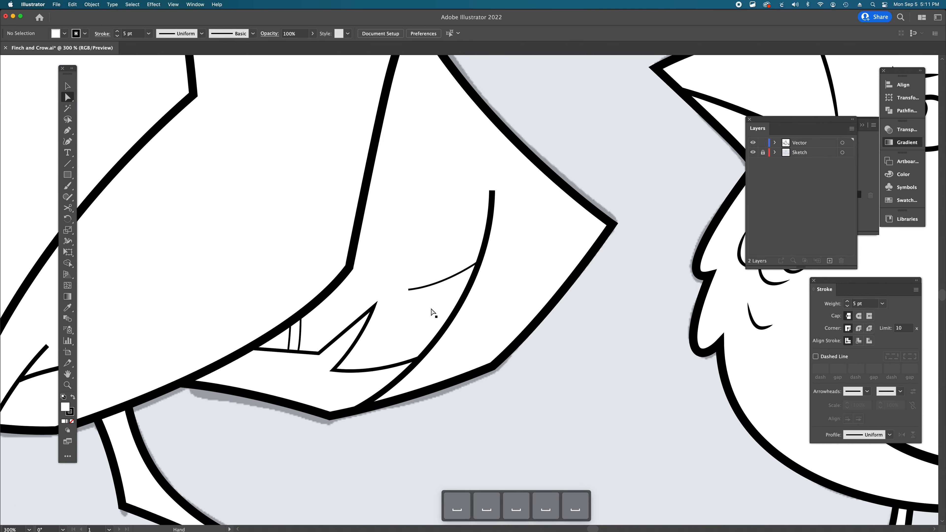
key(shift+w)
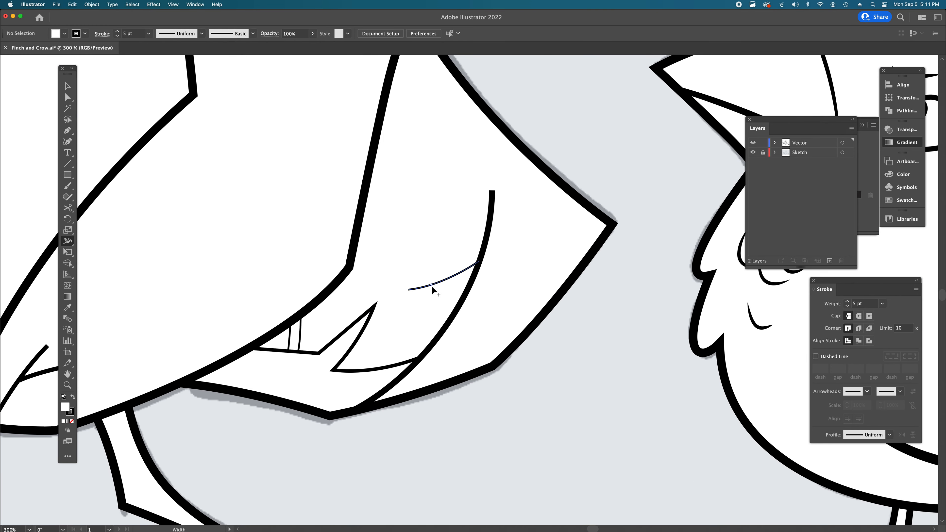
double_click(431, 285)
key(Return)
double_click(487, 239)
key(Return)
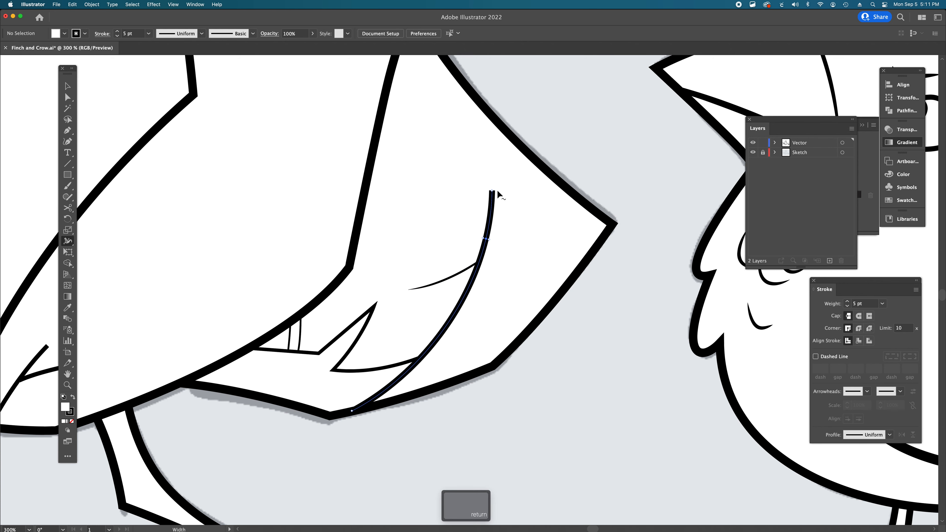
Step: Add a width point on the short branch line above the crow's near leg and taper its free end to a point
scroll(524, 257, left, 10)
scroll(524, 256, down, 3)
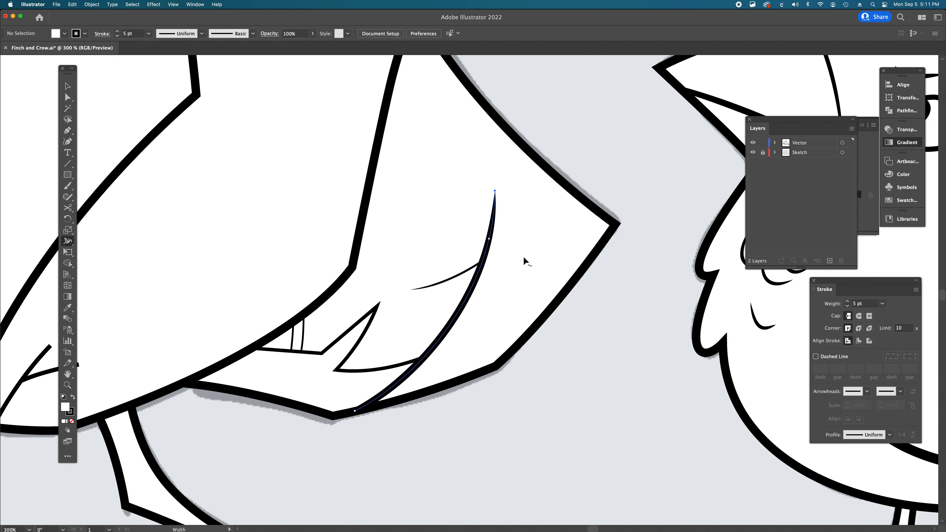
scroll(523, 257, left, 5)
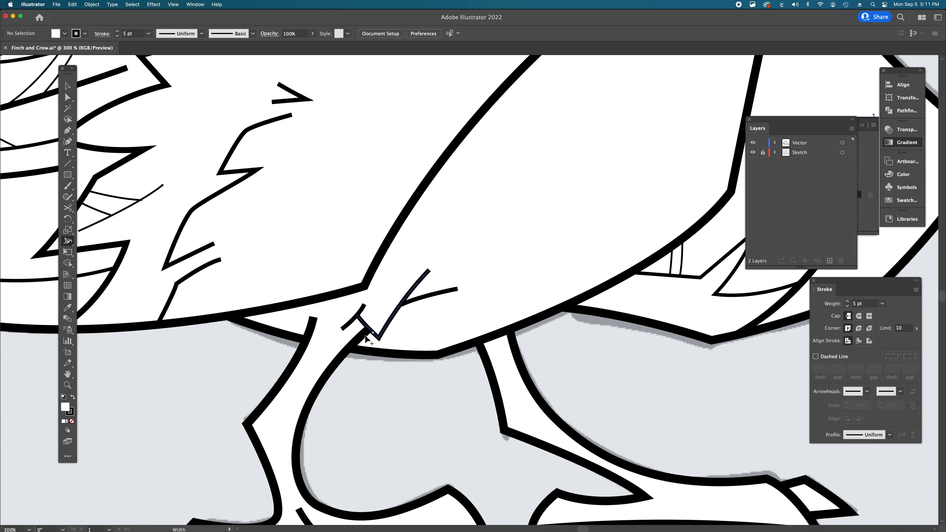
scroll(556, 338, right, 6)
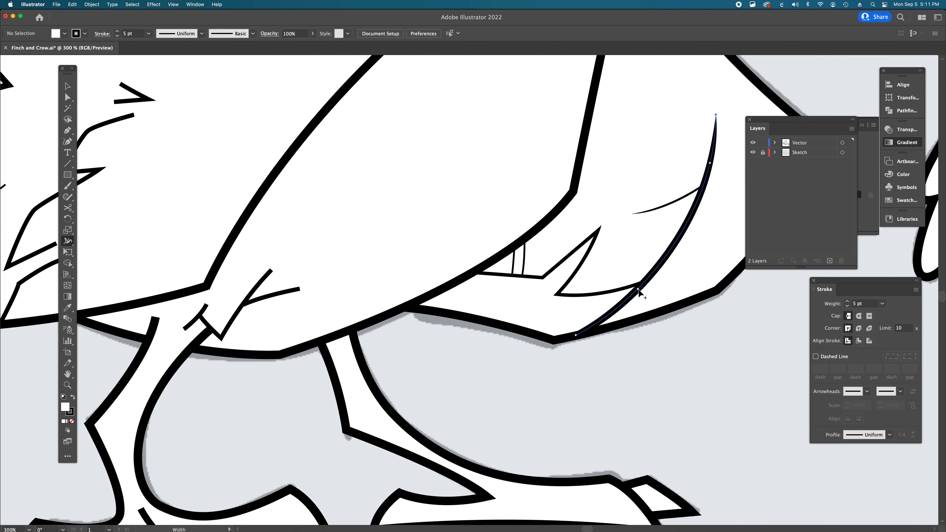
scroll(390, 263, left, 6)
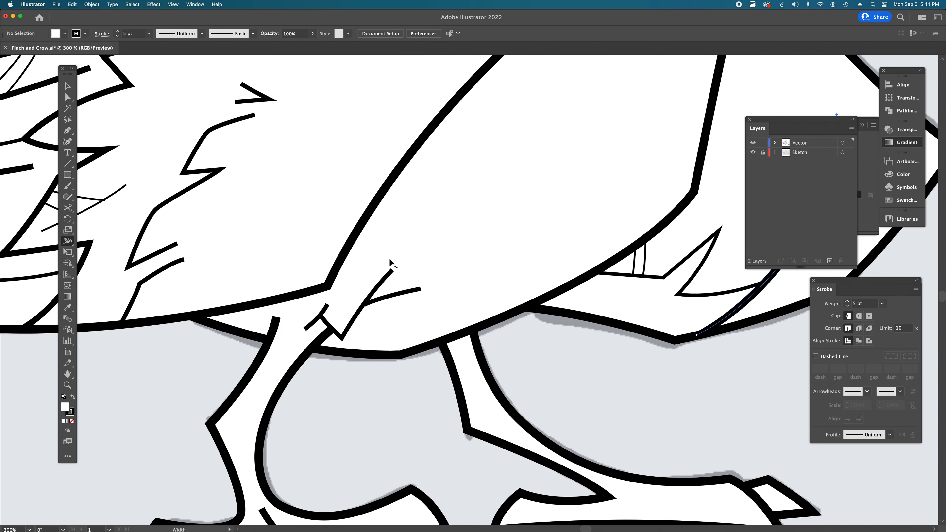
double_click(434, 291)
key(Return)
drag(462, 283, 462, 276)
Step: Taper the upper end of the V-shaped line above the near leg from a new width point, and both ends of the short stroke beside it
double_click(414, 286)
key(Return)
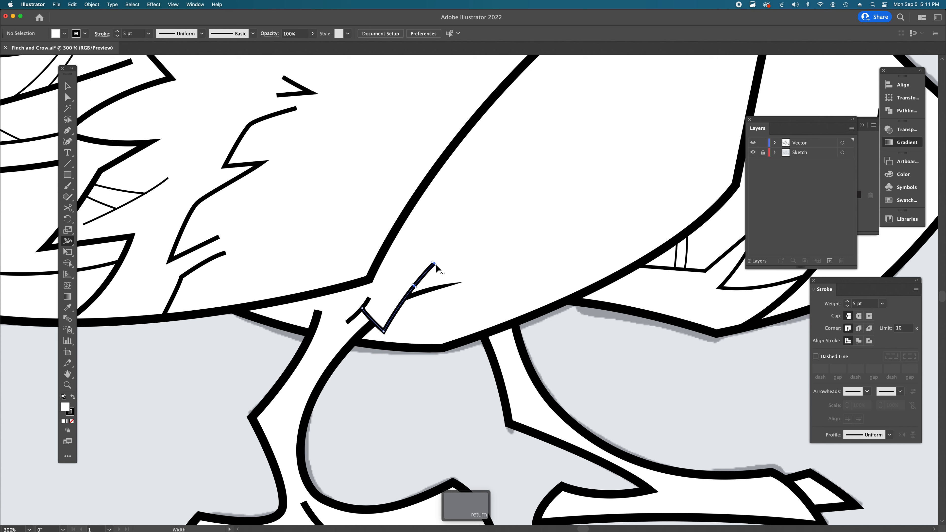
drag(433, 262, 447, 275)
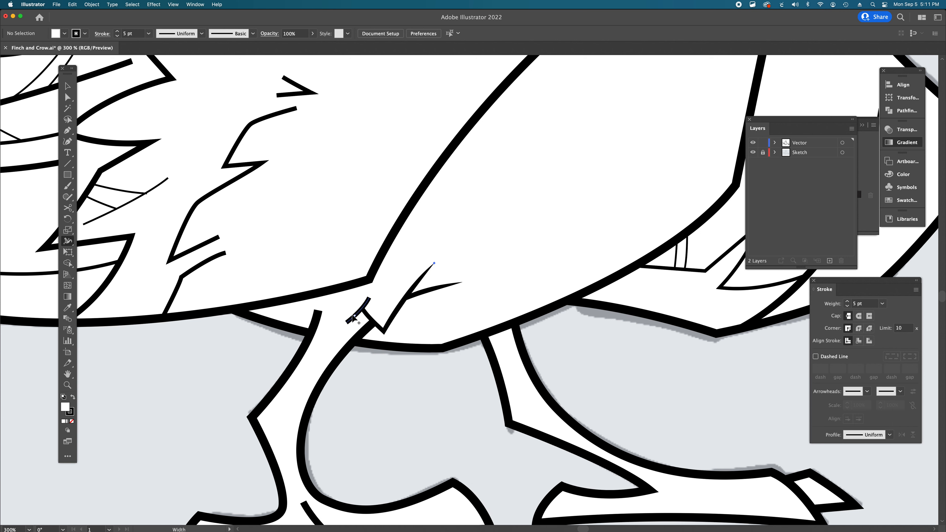
drag(348, 324, 371, 301)
Step: Add a width point on the short toe crease of the crow's near foot and taper its upper end to a point
scroll(457, 290, down, 5)
scroll(458, 290, left, 2)
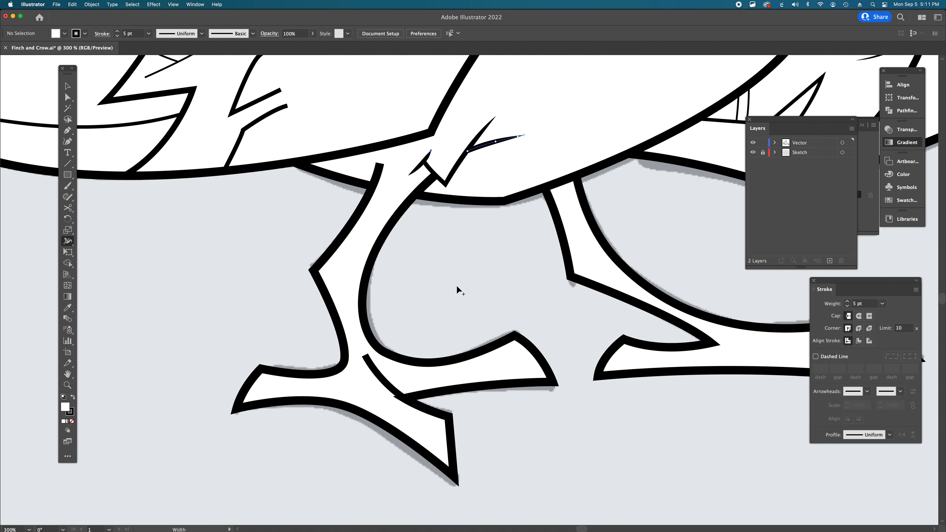
scroll(457, 287, down, 3)
scroll(456, 287, left, 1)
key(shift+w)
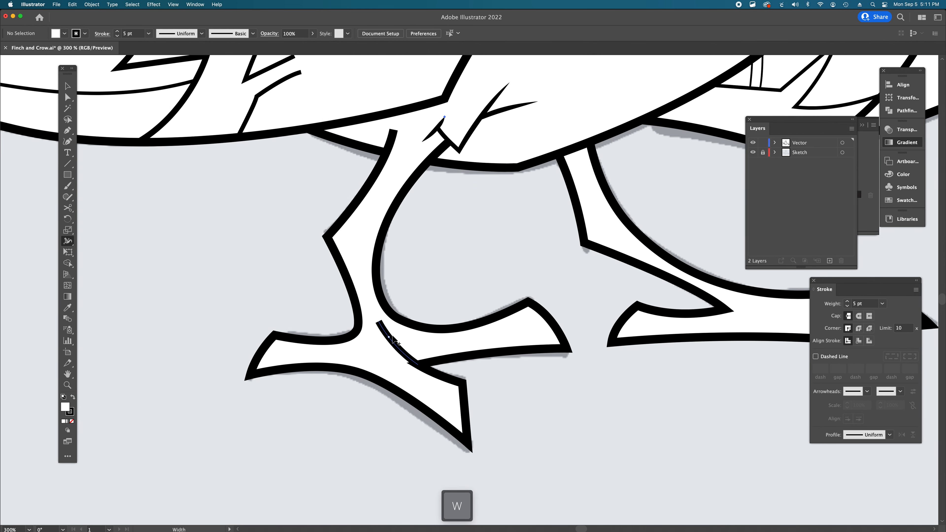
double_click(390, 338)
key(Return)
drag(382, 320, 360, 325)
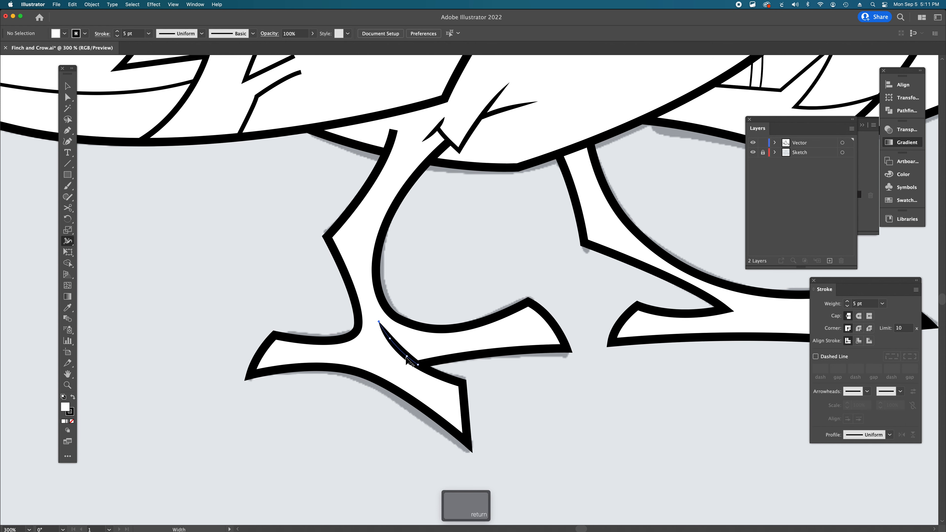
super+double_click(418, 345)
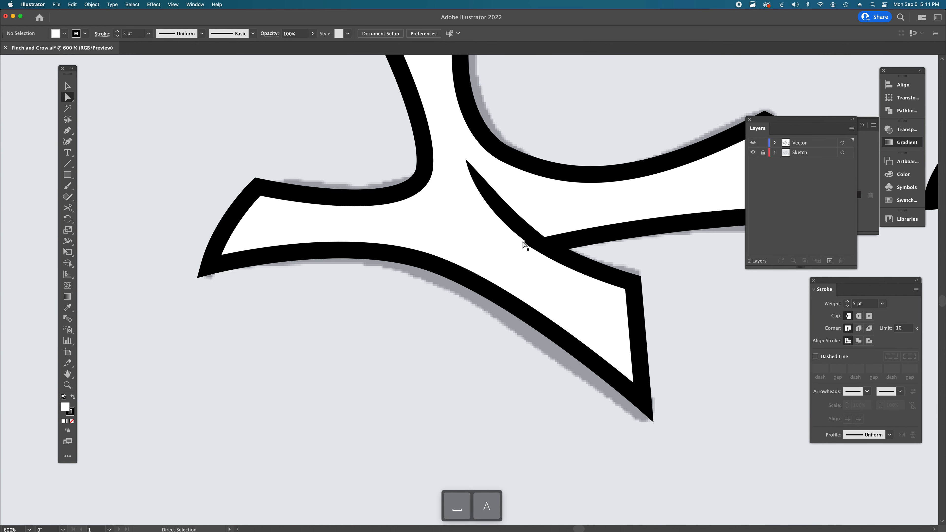
key(a)
click(562, 256)
click(546, 245)
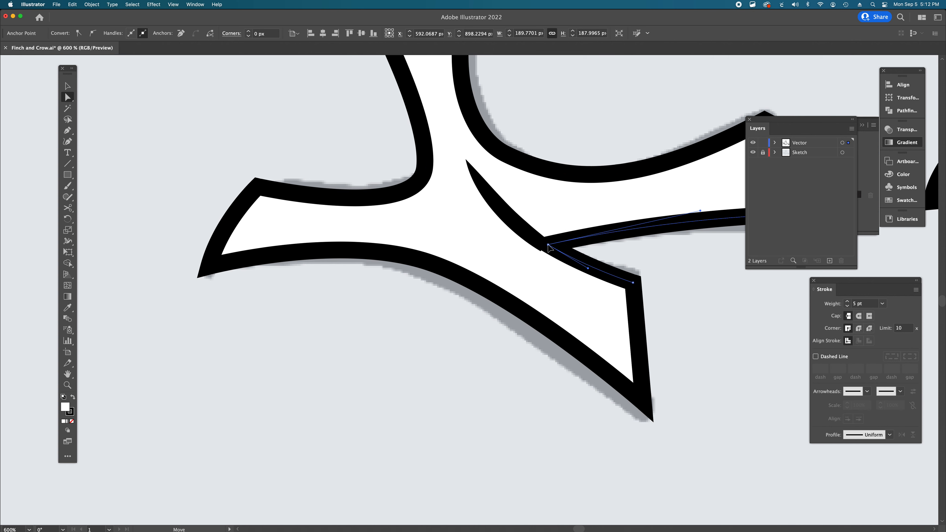
click(588, 271)
drag(588, 271, 588, 273)
key(super+z)
key(a)
Step: Move the lower end of the near foot's toe crease onto the outline and adjust its handle so it flows along the toe
click(548, 246)
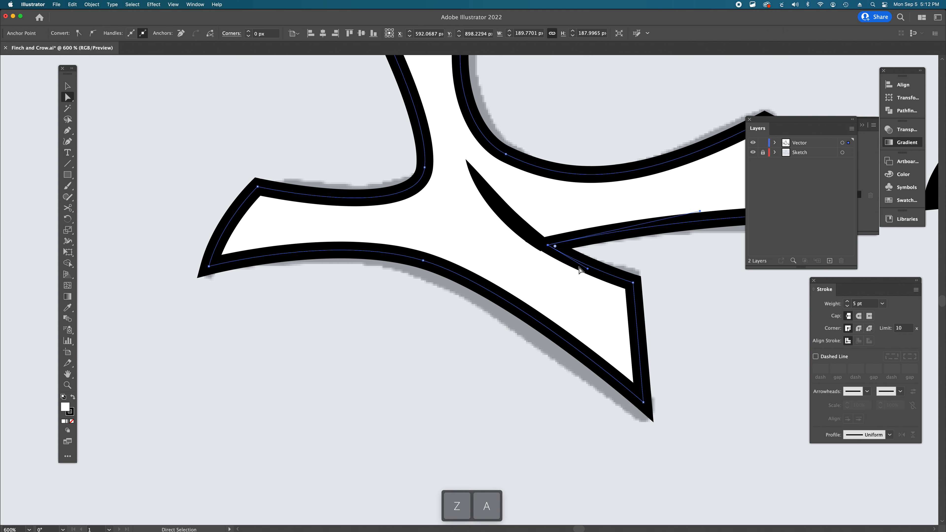
drag(588, 272, 552, 248)
click(535, 245)
drag(498, 213, 489, 215)
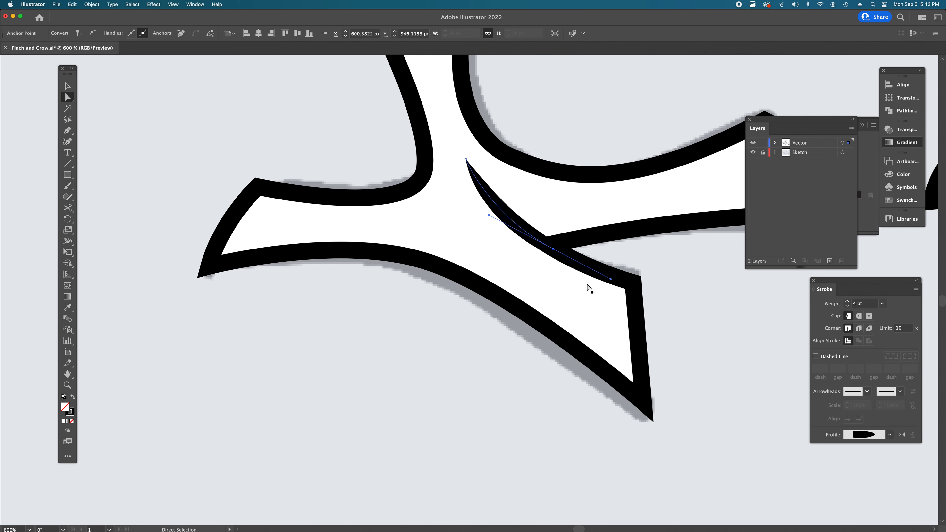
click(686, 317)
alt+super+click(466, 266)
alt+super+click(468, 262)
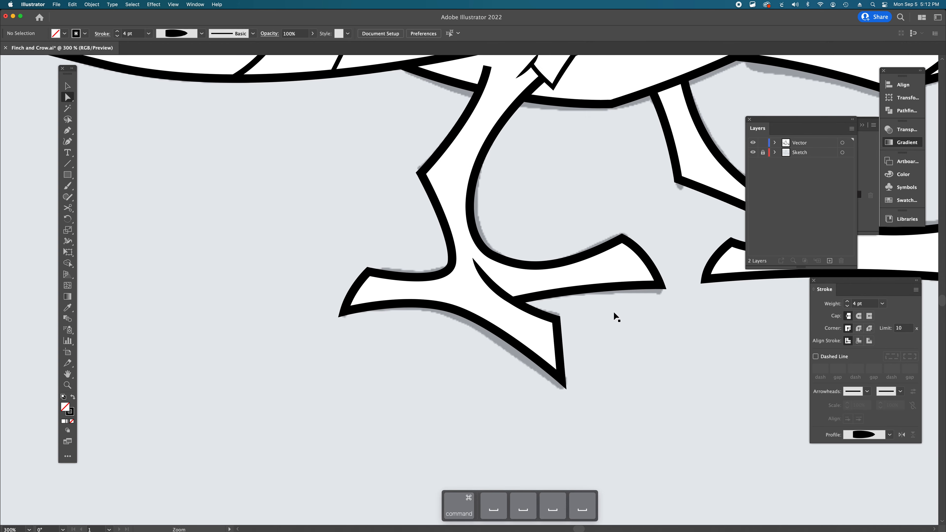
Step: Add a width point near the upper front end of the near leg's outline and taper that end to a point
scroll(620, 316, up, 3)
scroll(620, 316, right, 4)
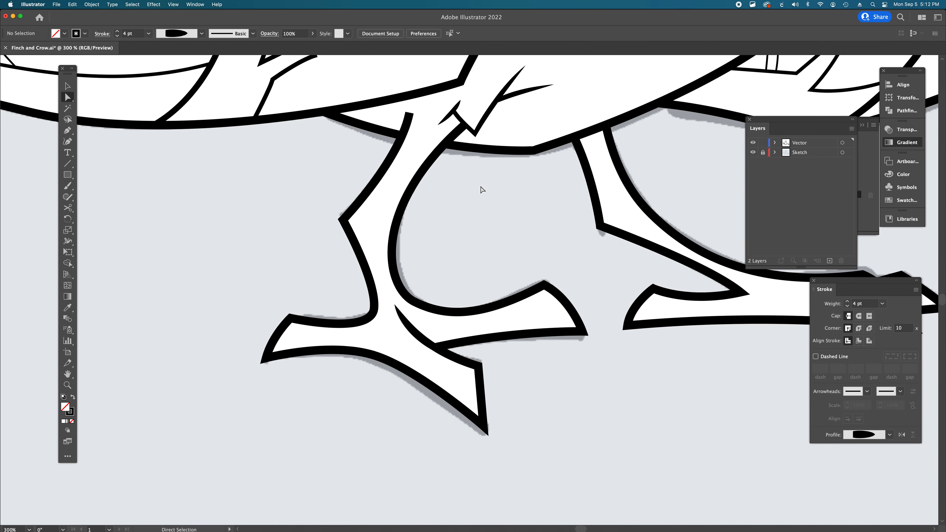
key(shift+w)
double_click(396, 153)
key(Return)
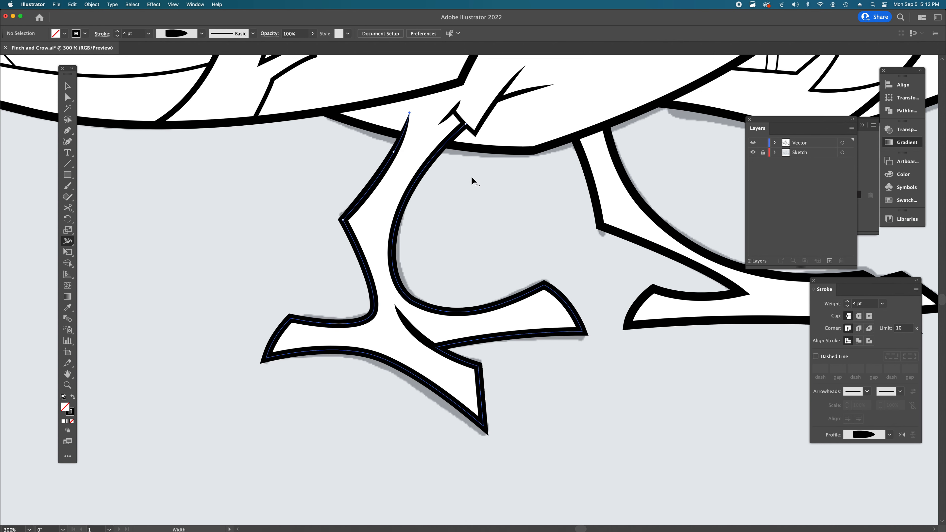
Step: Taper the upper end of the short bent feather line at the belly edge and the lower free end of the zigzag line beside it
scroll(471, 179, right, 10)
scroll(471, 179, right, 3)
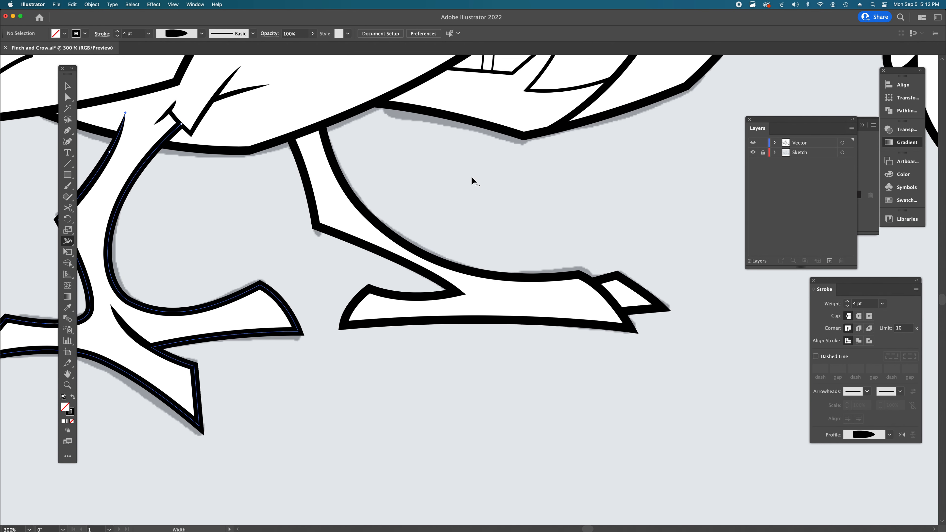
scroll(511, 270, left, 14)
scroll(511, 271, up, 4)
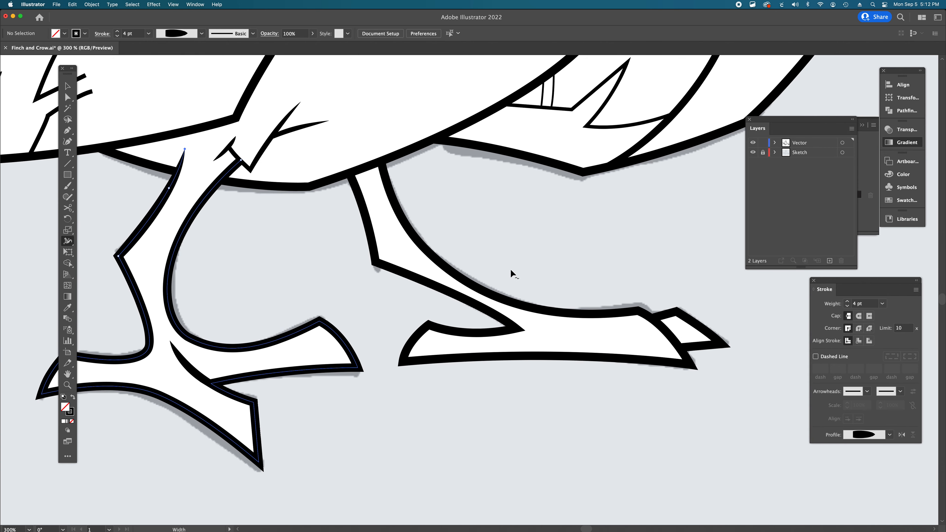
scroll(510, 271, left, 10)
scroll(511, 271, up, 5)
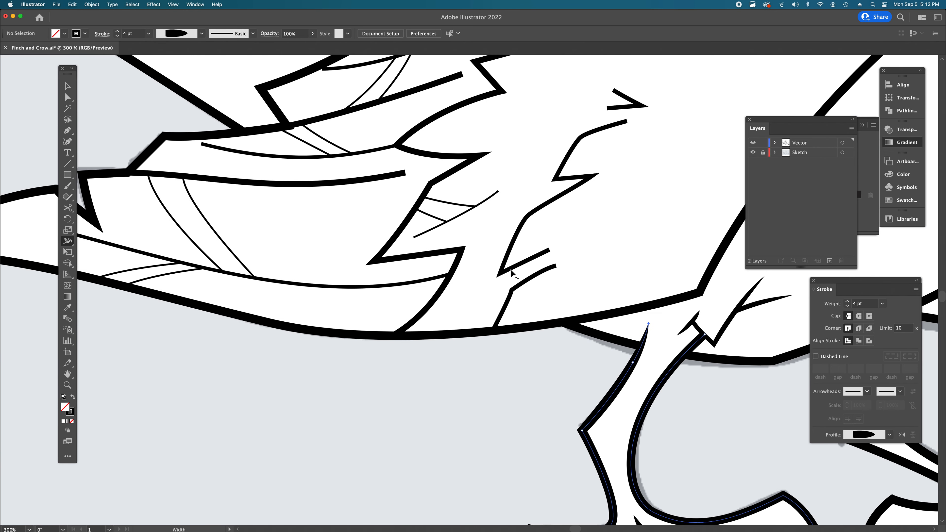
super+click(548, 279)
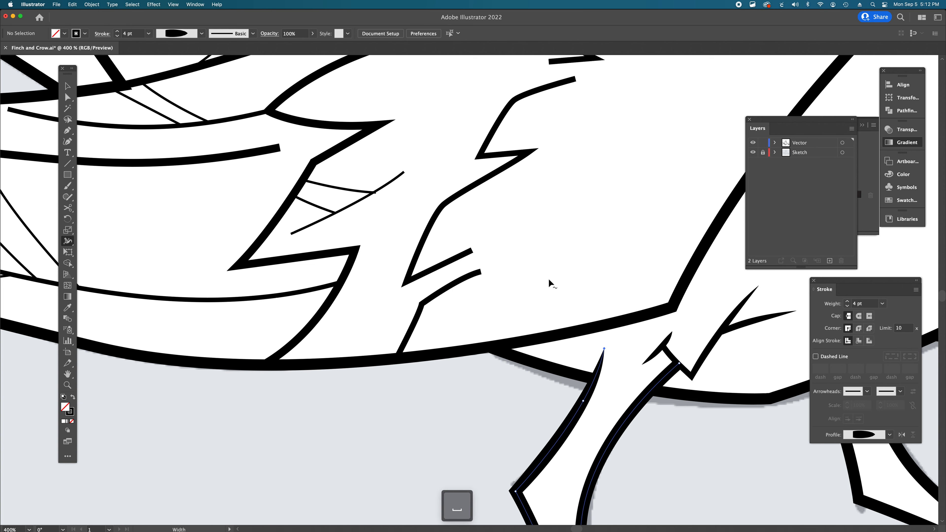
key(shift+w)
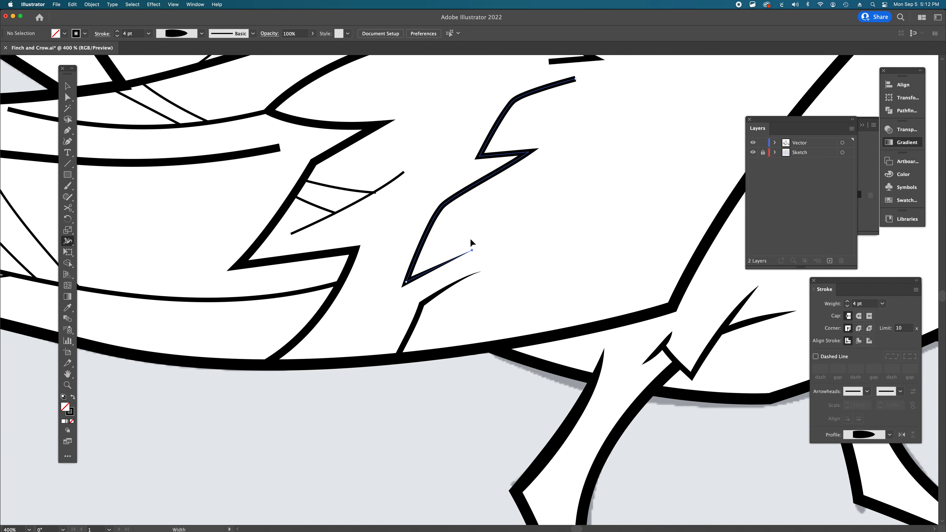
Step: Add a width point near the zigzag line's upper end and taper that end, and taper both ends of the small V mark above it
scroll(475, 252, up, 6)
scroll(475, 252, right, 4)
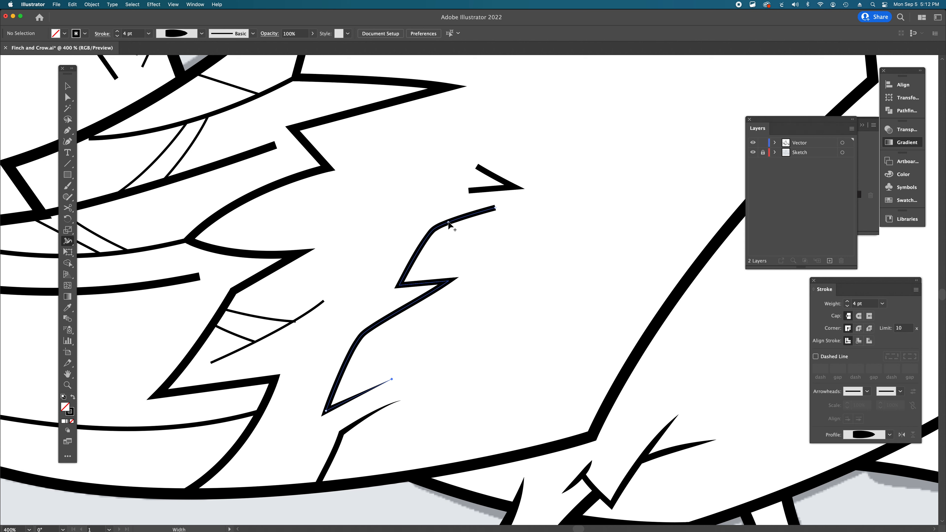
double_click(440, 228)
key(Return)
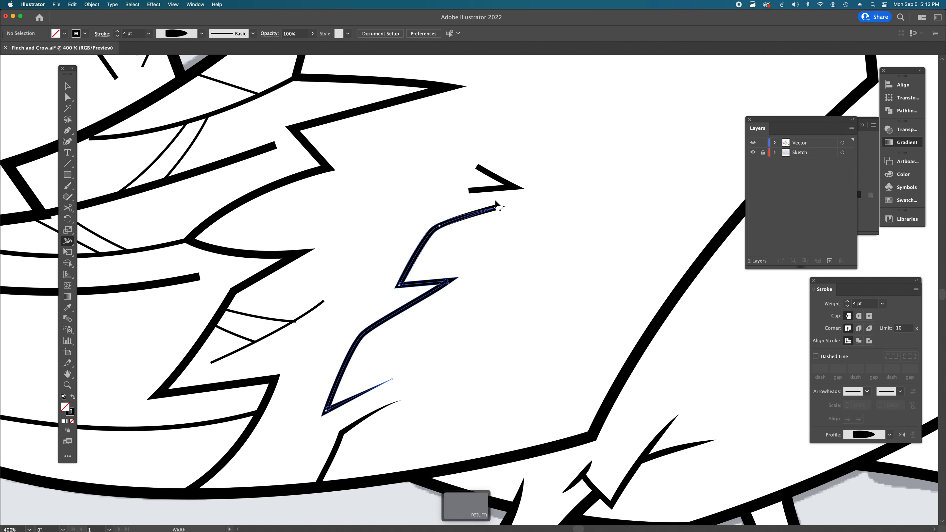
drag(469, 193, 482, 155)
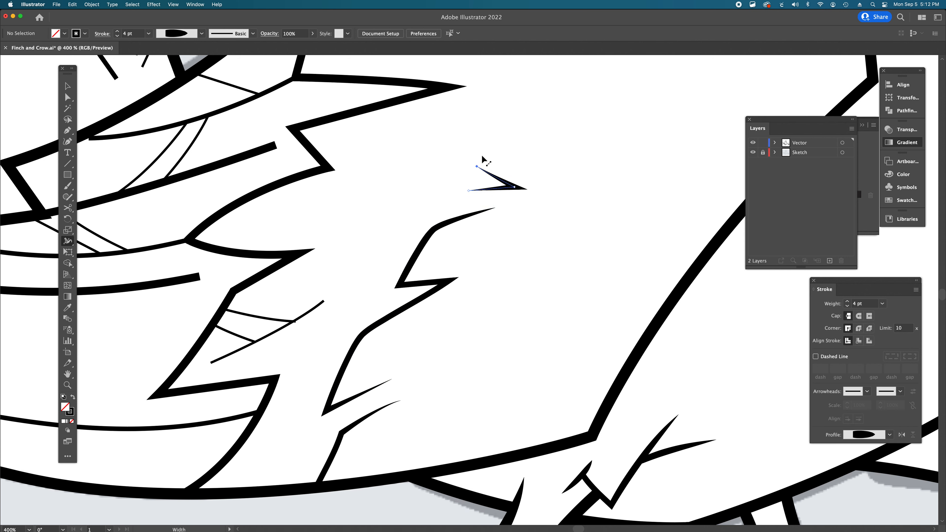
Step: Set the thin diagonal line crossing the two short barbs to a 2 pt stroke and taper both of its ends with the Width tool
scroll(359, 292, left, 7)
scroll(359, 291, down, 2)
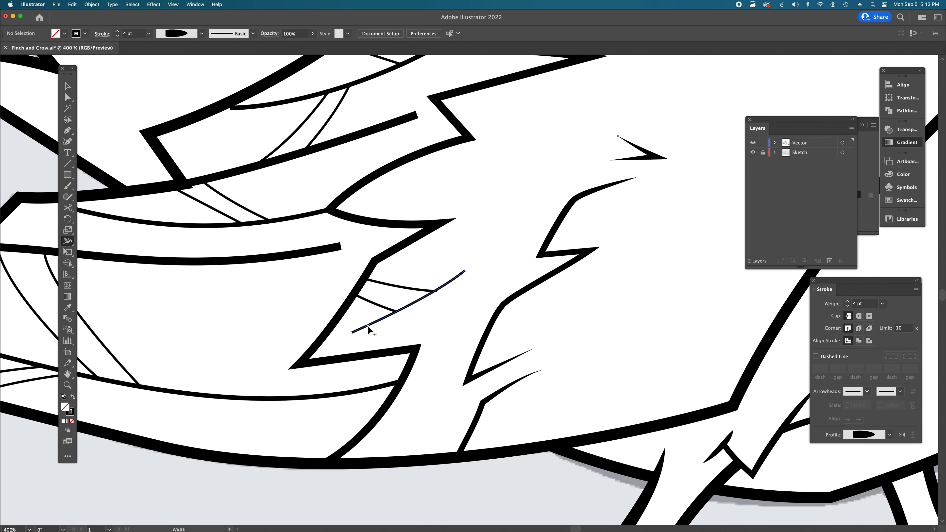
key(v)
click(368, 327)
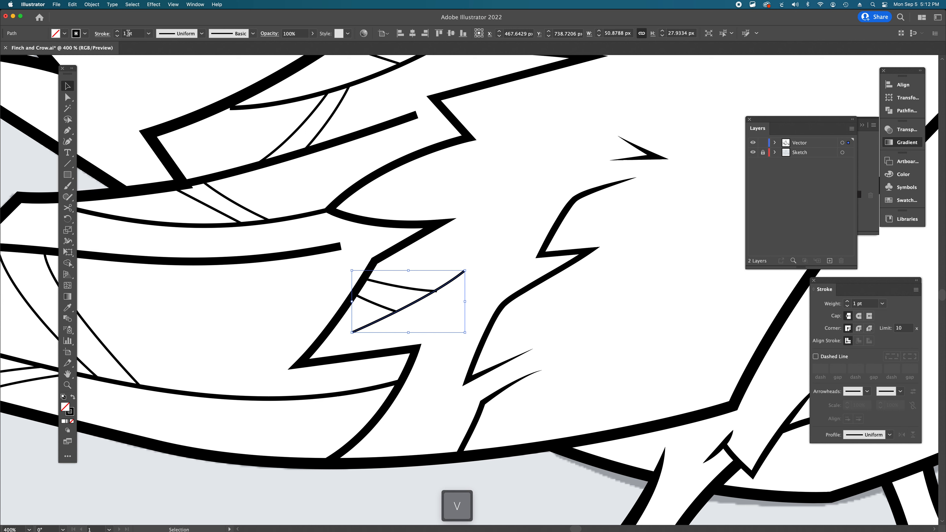
click(117, 31)
key(w)
drag(356, 336, 351, 332)
drag(465, 272, 406, 317)
mouse_move(465, 270)
mouse_down()
mouse_move(434, 294)
mouse_move(466, 270)
mouse_move(439, 289)
mouse_move(458, 251)
mouse_up()
key(super+z)
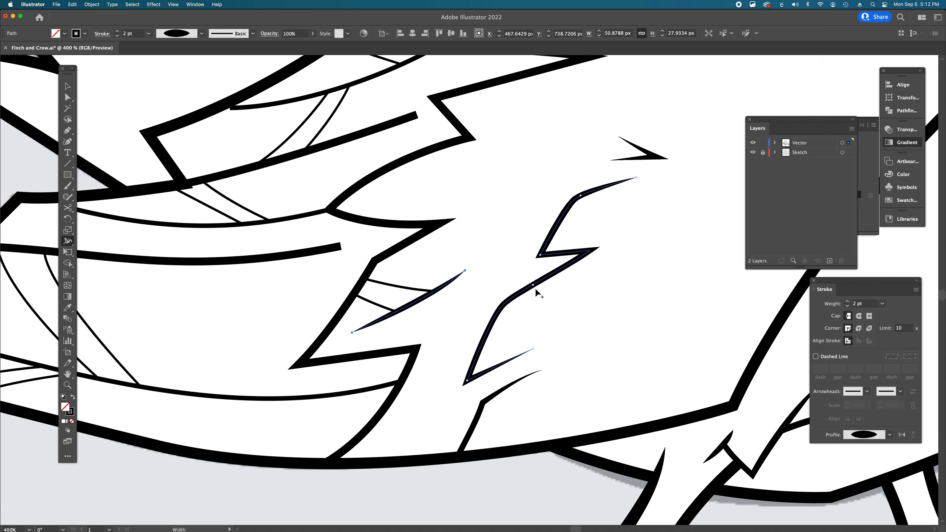
Step: Add a width point near the inner end of the long middle feather line and taper that end to a point
scroll(535, 288, left, 7)
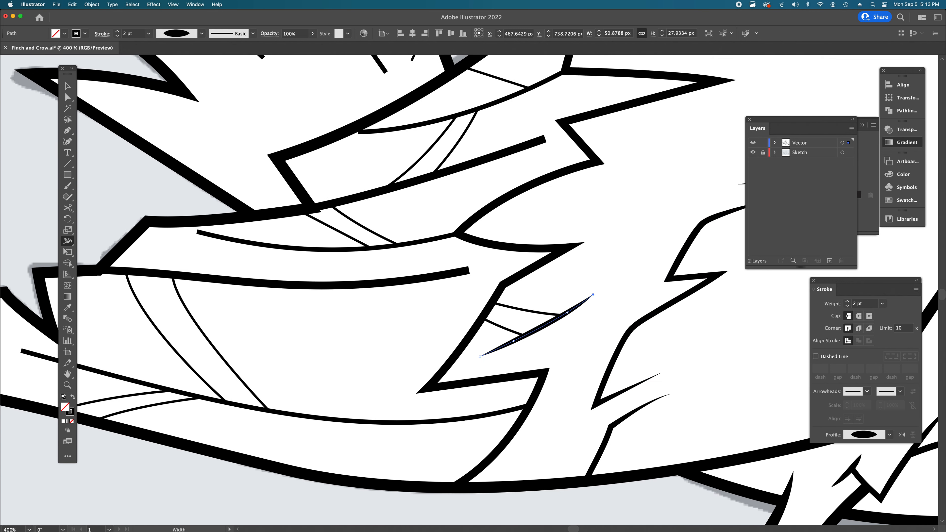
double_click(411, 282)
key(Return)
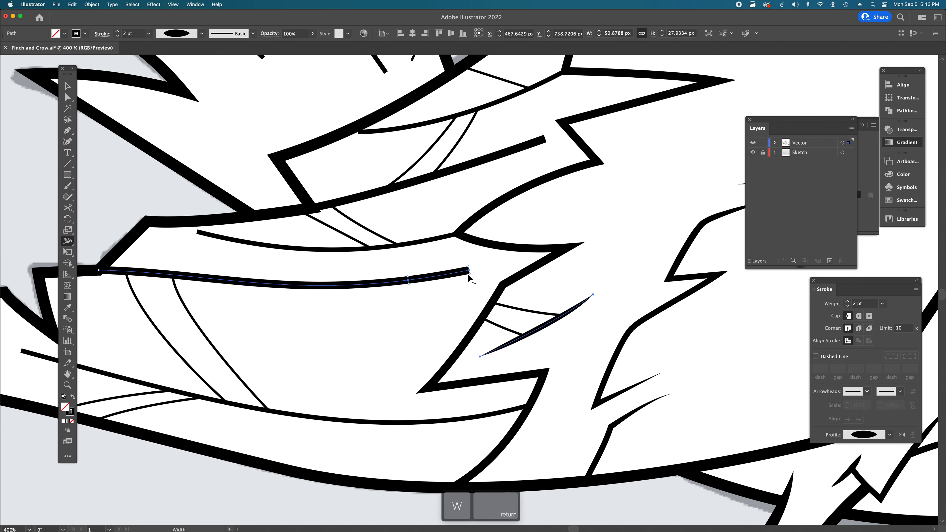
drag(467, 260, 467, 262)
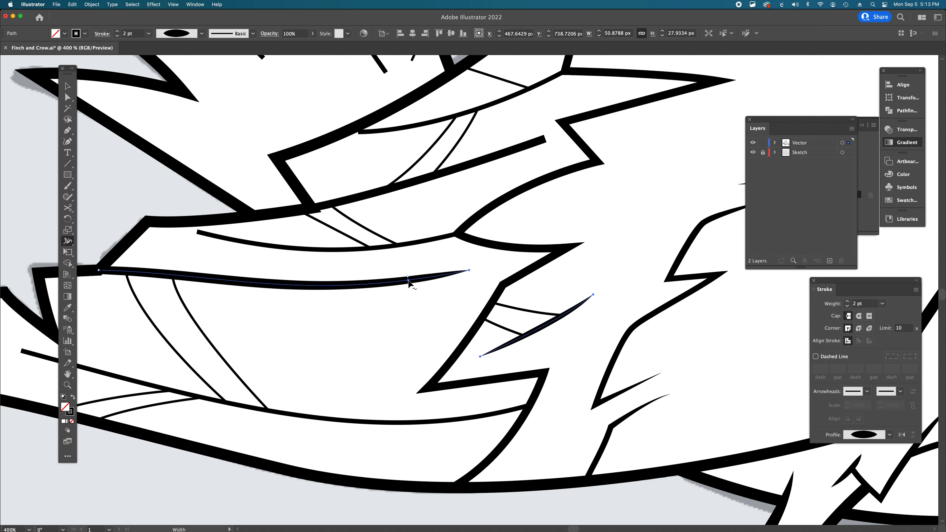
key(BackSpace)
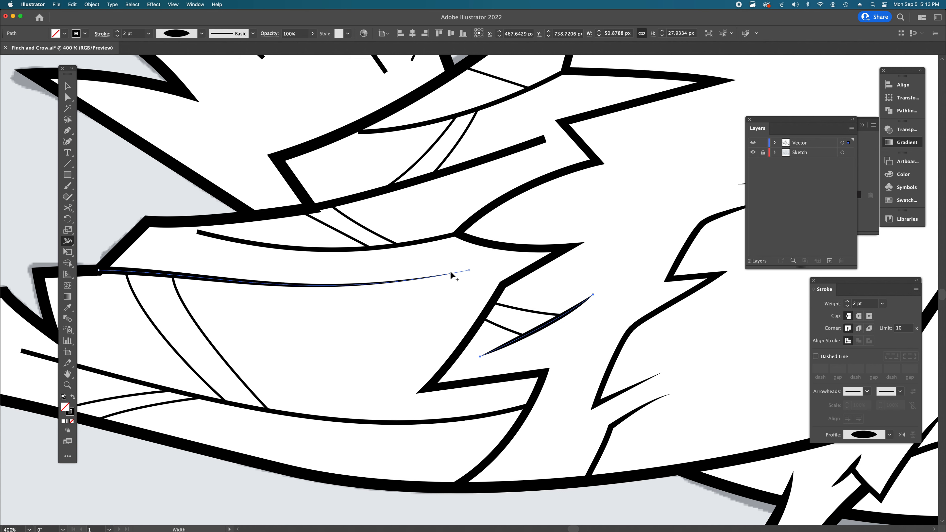
key(super)
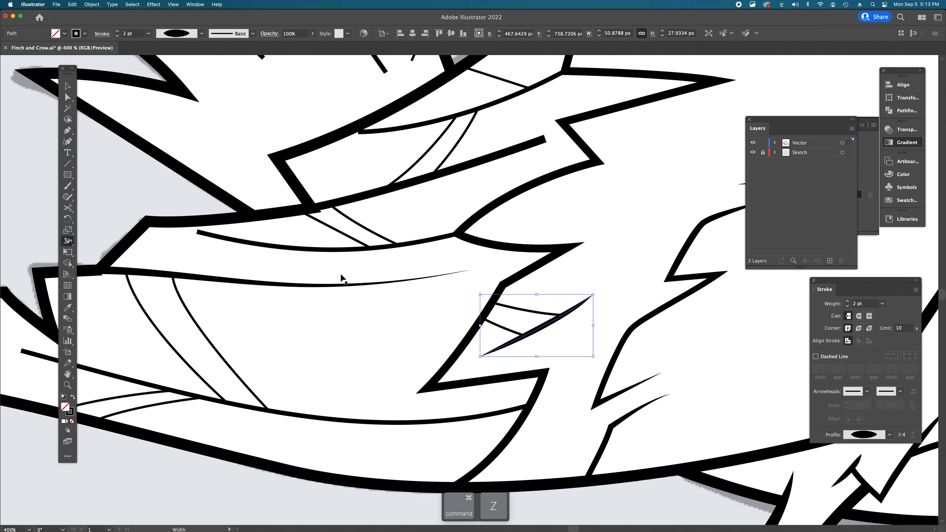
key(super+z)
Step: Add width points near the outer ends of the curved feather lines above and below the long middle one, and taper those ends
scroll(415, 321, left, 5)
scroll(415, 321, down, 1)
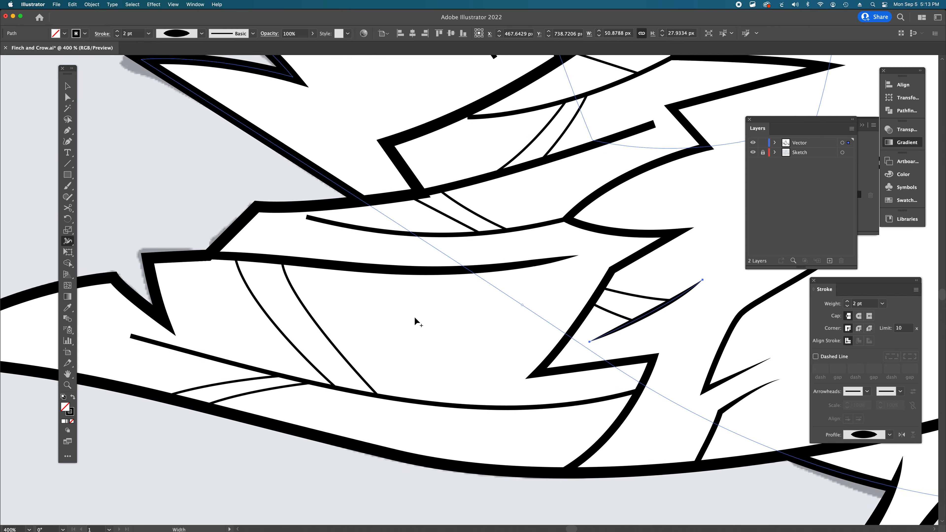
scroll(415, 321, left, 3)
key(shift+w)
double_click(371, 223)
key(Return)
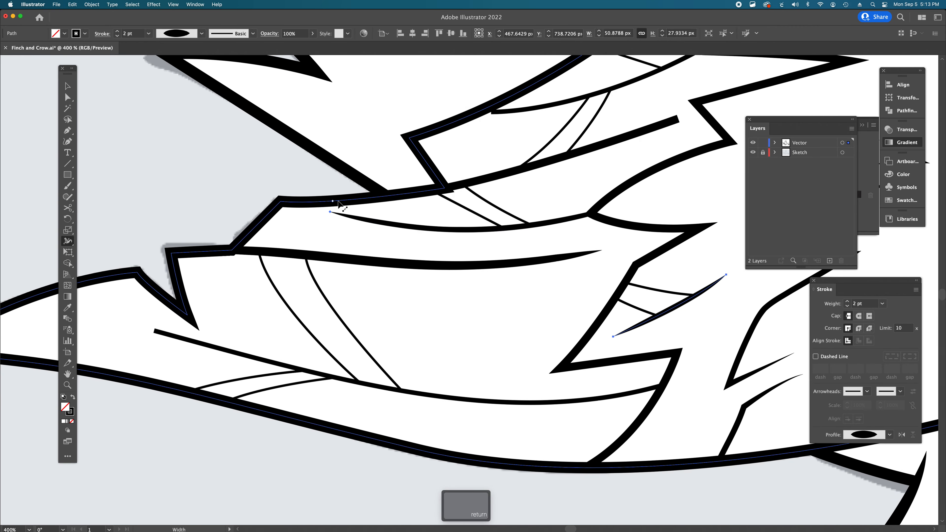
click(190, 339)
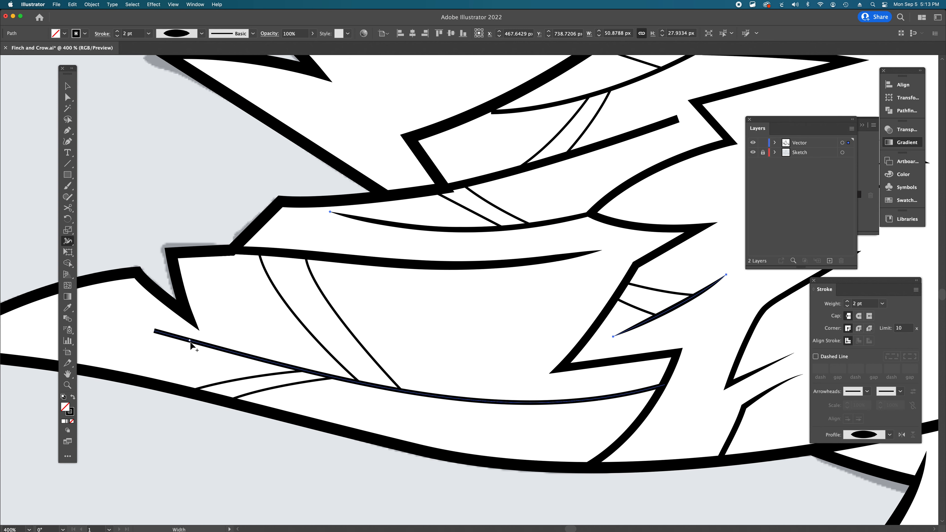
double_click(215, 348)
key(Return)
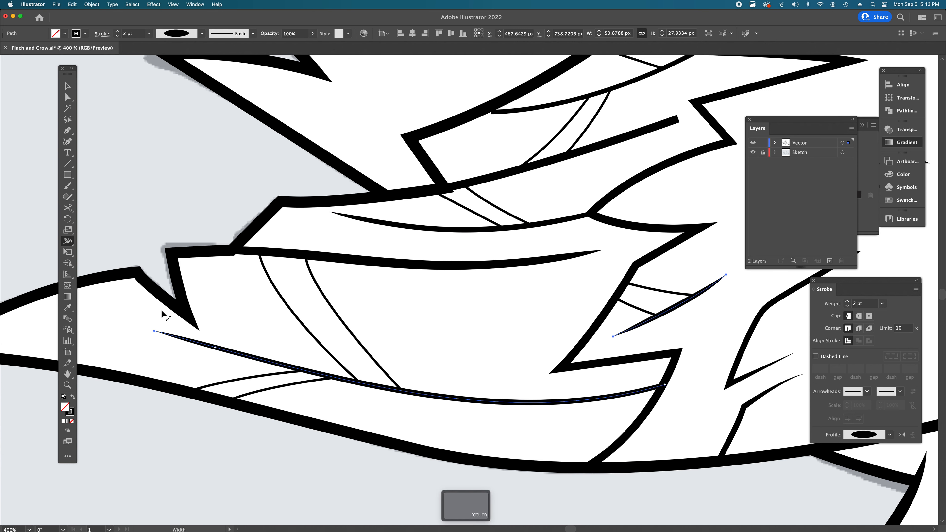
Step: Reposition the outer end anchor of the long middle feather line and adjust its handle so it joins the outline corner smoothly
scroll(413, 307, up, 5)
scroll(412, 309, left, 2)
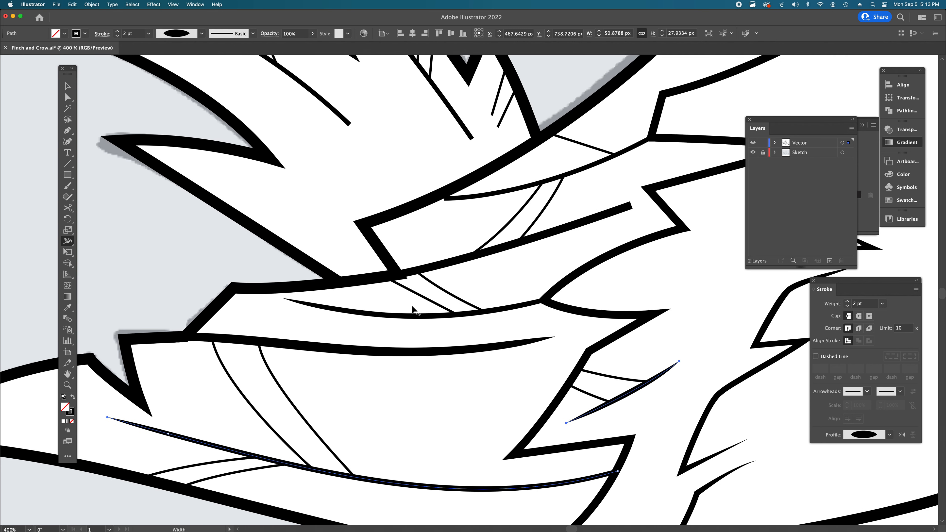
key(a)
click(186, 337)
drag(185, 337, 185, 339)
drag(308, 342, 311, 339)
drag(184, 339, 183, 340)
Step: Move the outer end of the next feather line up onto the outline corner and adjust its handle to follow the outline's curve
scroll(430, 294, right, 3)
scroll(430, 295, up, 1)
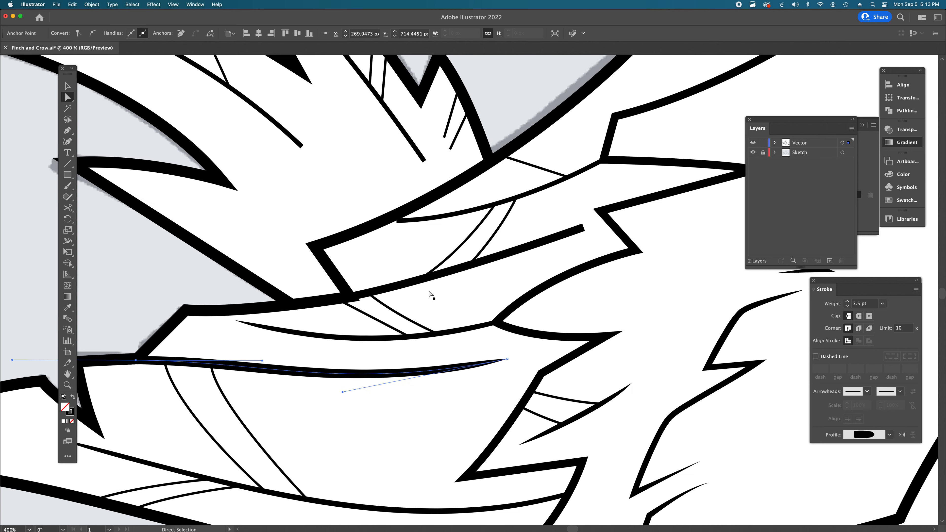
click(387, 292)
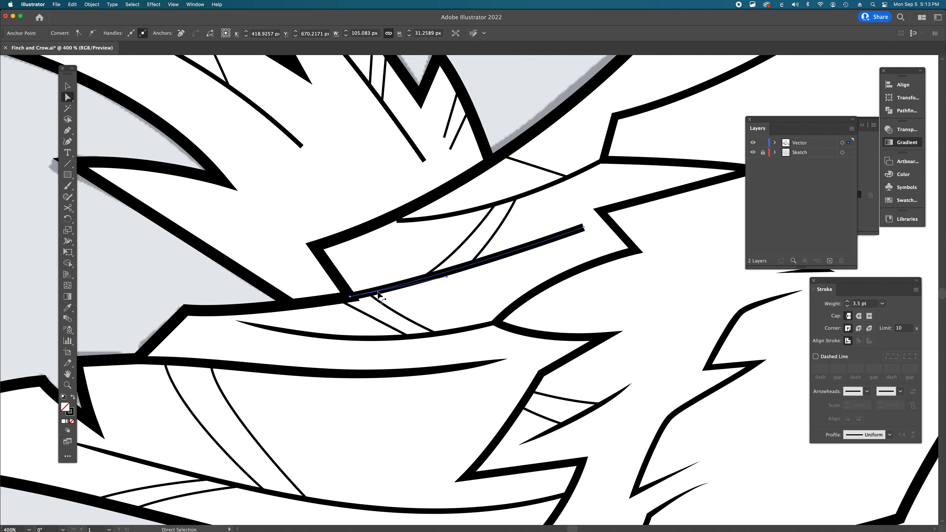
click(344, 300)
drag(441, 278, 460, 275)
Step: Widen that feather line's outer end to about 4.66 pt to match the outline, and refine its anchor and handle at the join
key(shift+w)
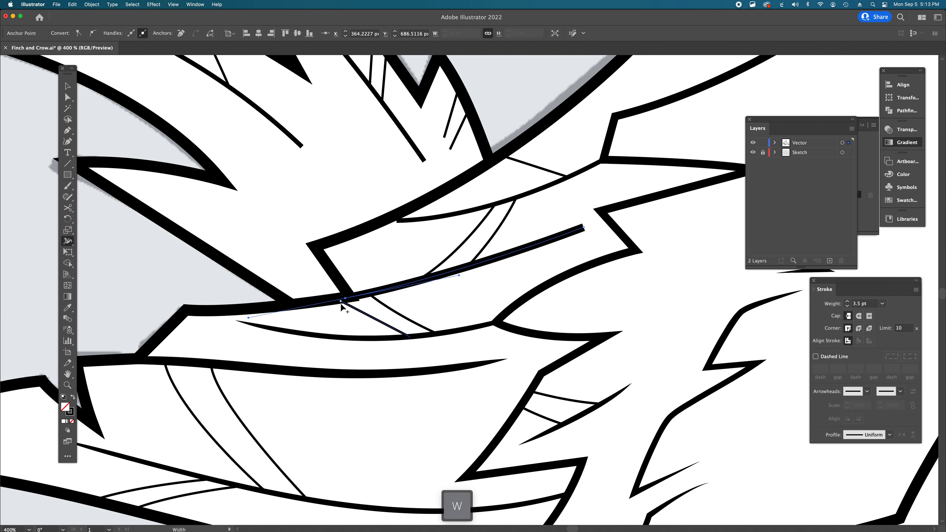
super+click(409, 289)
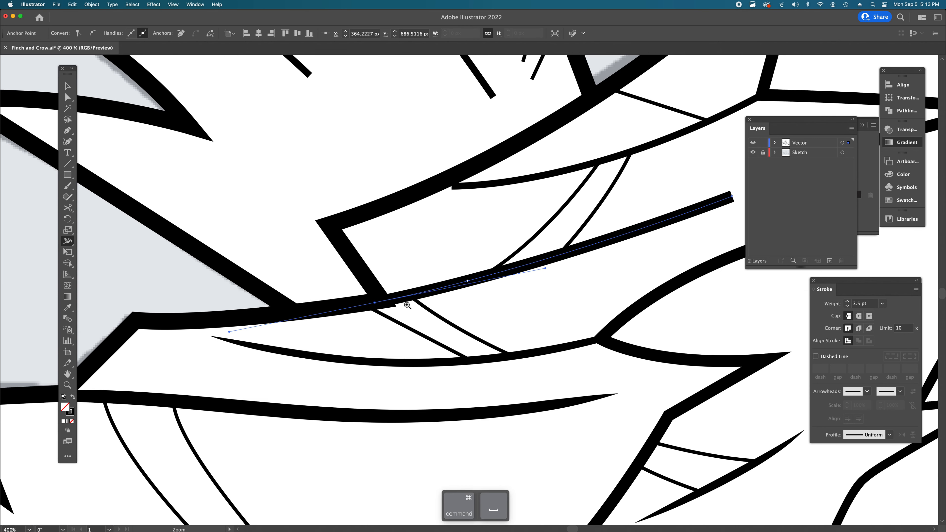
super+click(407, 313)
mouse_move(432, 270)
mouse_down()
mouse_move(427, 257)
mouse_move(442, 262)
mouse_up()
key(a)
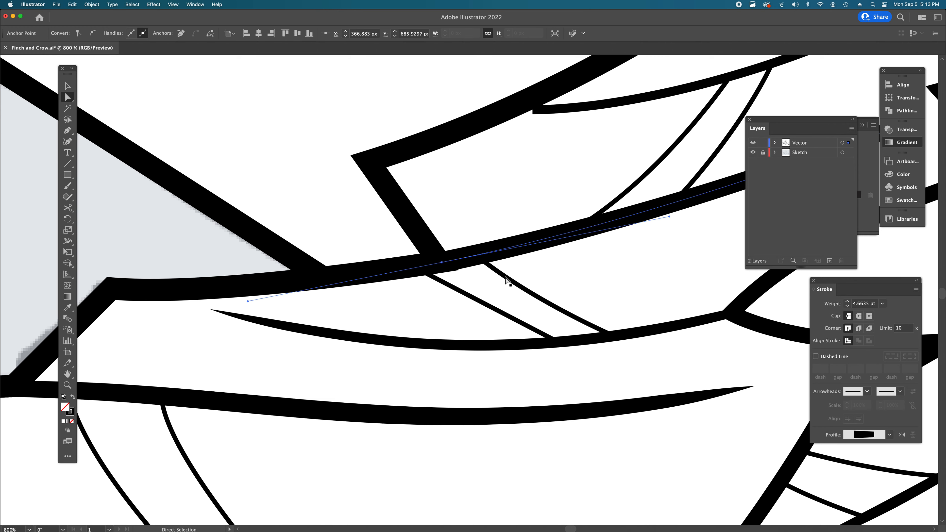
alt+super+click(509, 275)
drag(618, 241, 571, 256)
Step: Add a width point on the long feather line that follows the thick outline and taper its open end to a point
scroll(571, 254, right, 5)
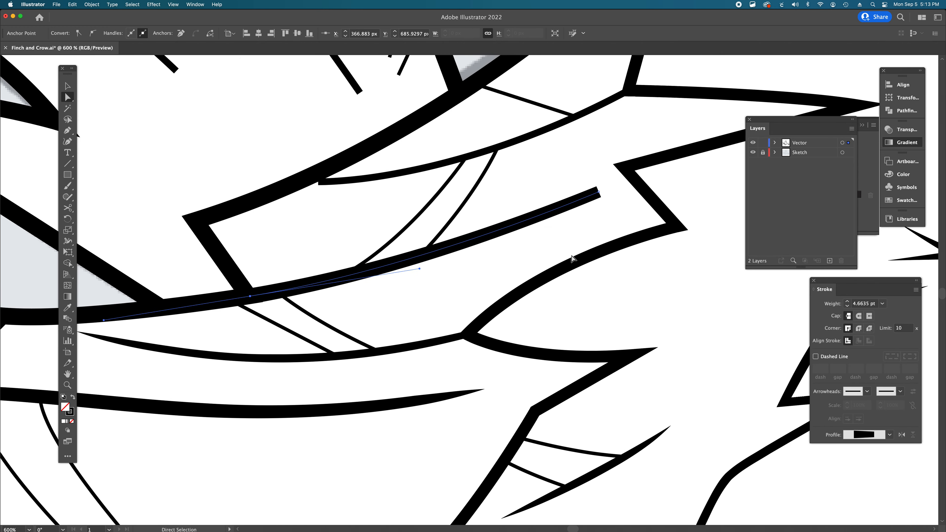
key(w)
key(Return)
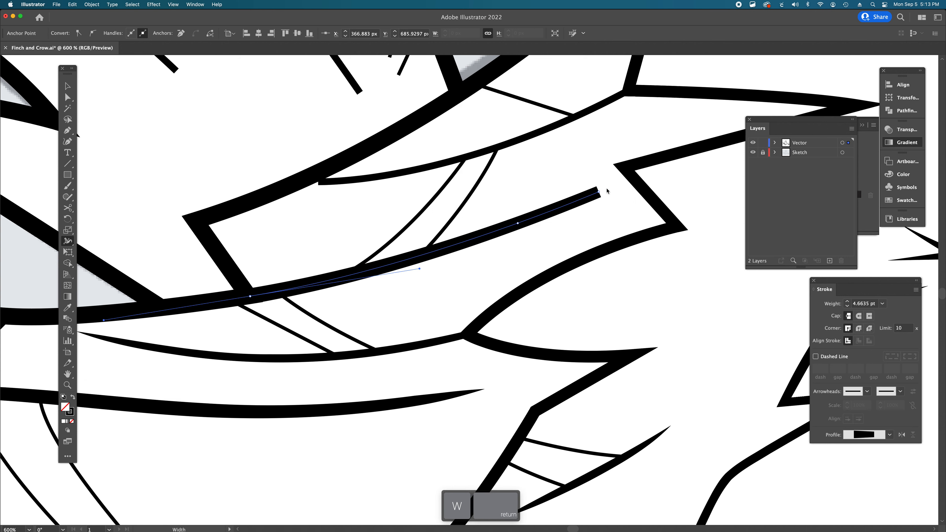
drag(601, 198, 591, 164)
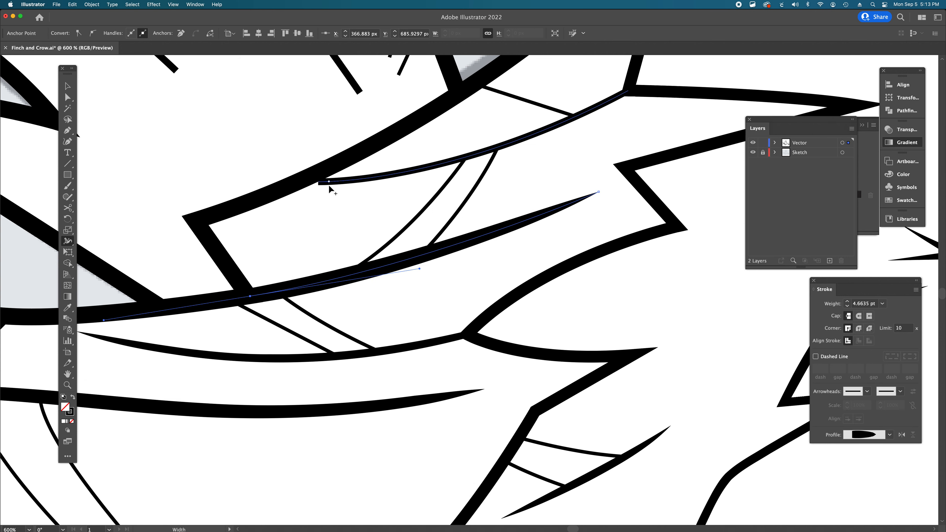
Step: Move the end anchor of the 2 pt feather line above it onto the centre of the thick outline
key(a)
click(308, 181)
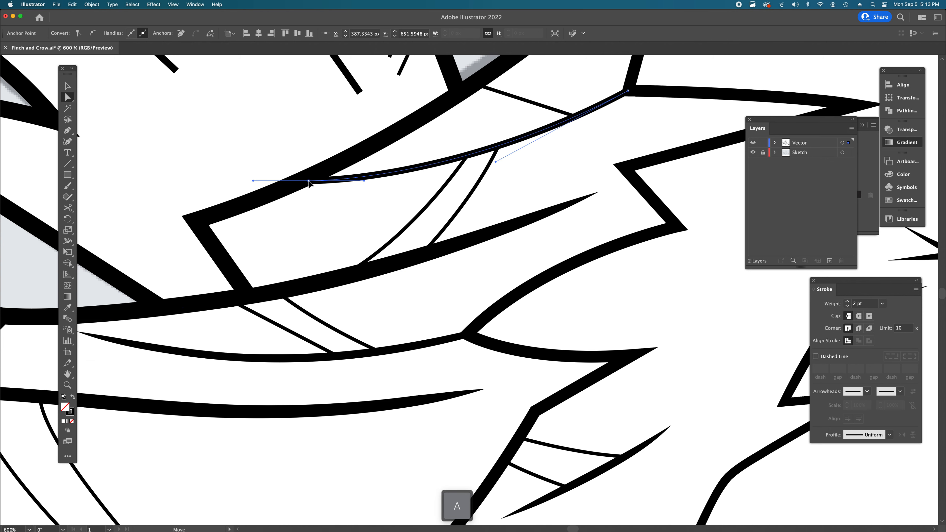
Step: Taper the free ends of the middle tail feather's long line and the two short lines in the small tail feather beside it
alt+super+click(460, 270)
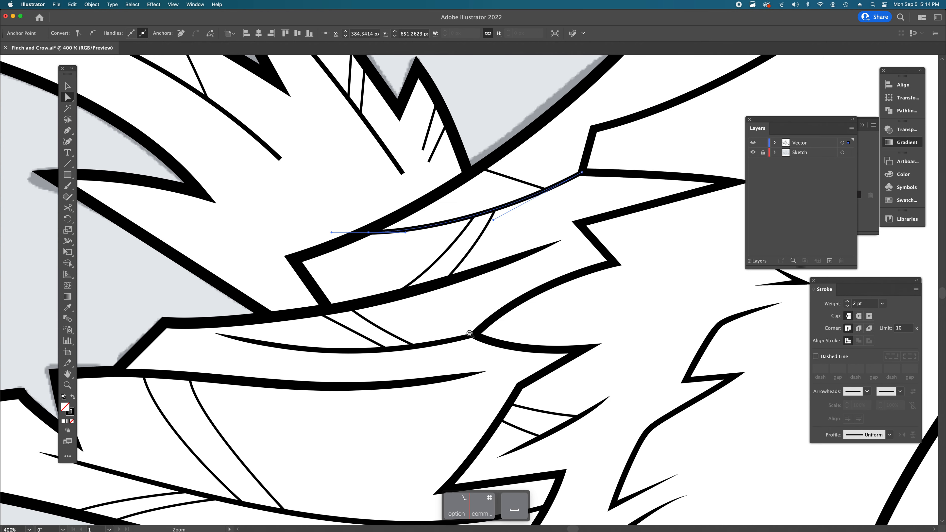
alt+super+click(466, 328)
alt+super+click(454, 311)
super+click(433, 217)
super+click(435, 204)
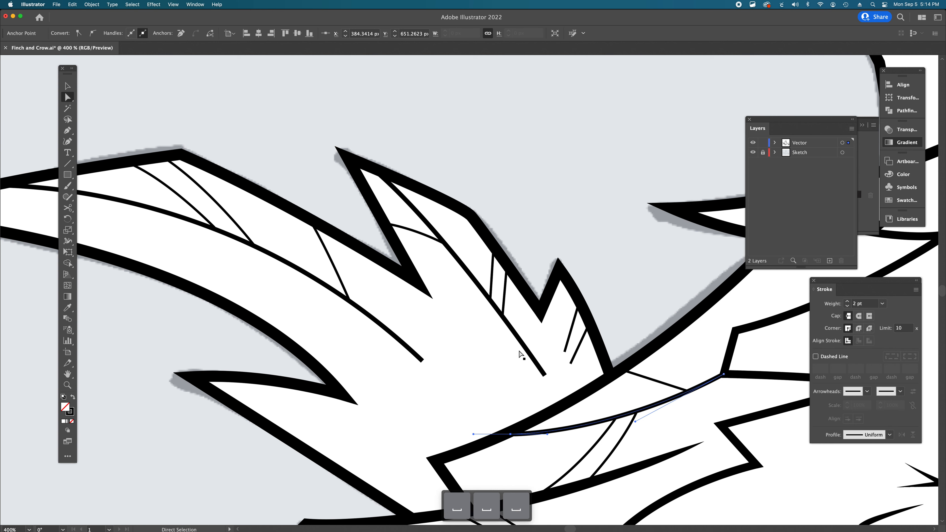
key(shift+w)
double_click(519, 342)
key(Return)
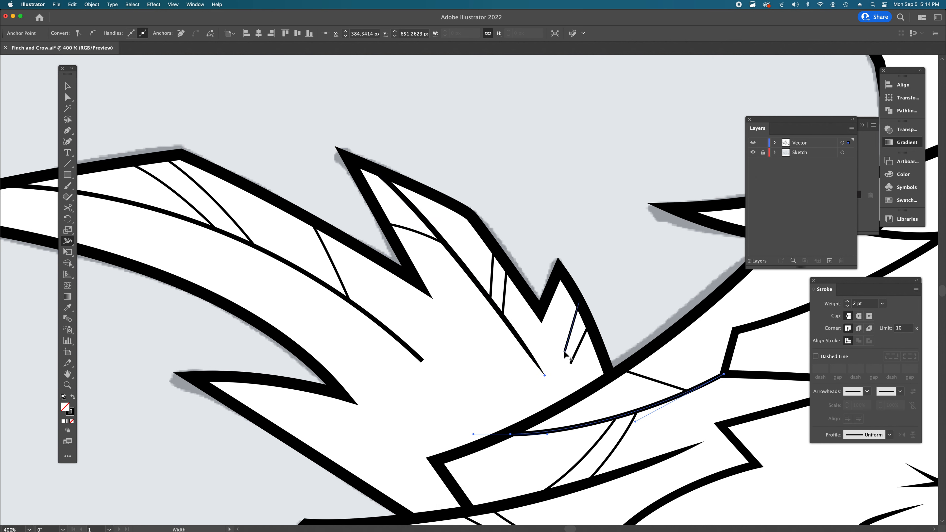
click(568, 354)
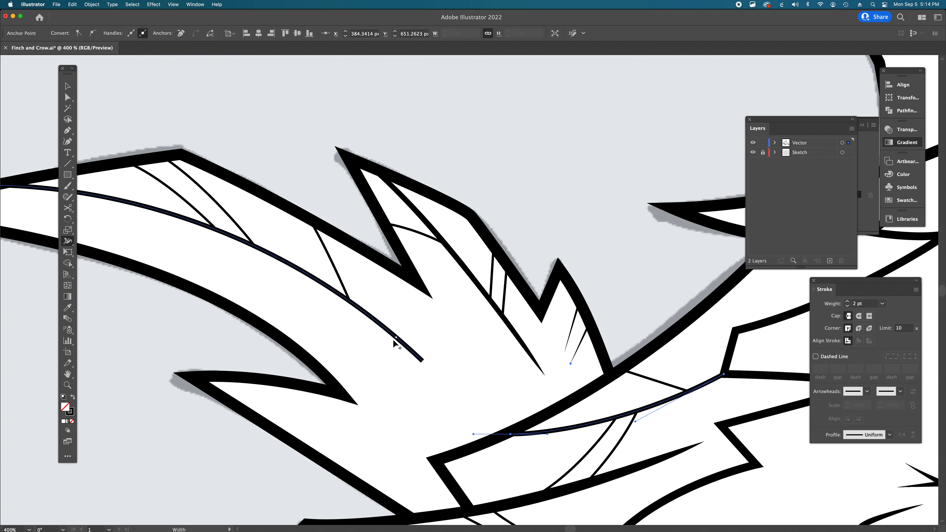
Step: Add a width point on the uppermost tail feather's long inner line and taper its free end to a point
double_click(387, 330)
key(Return)
drag(421, 363, 423, 360)
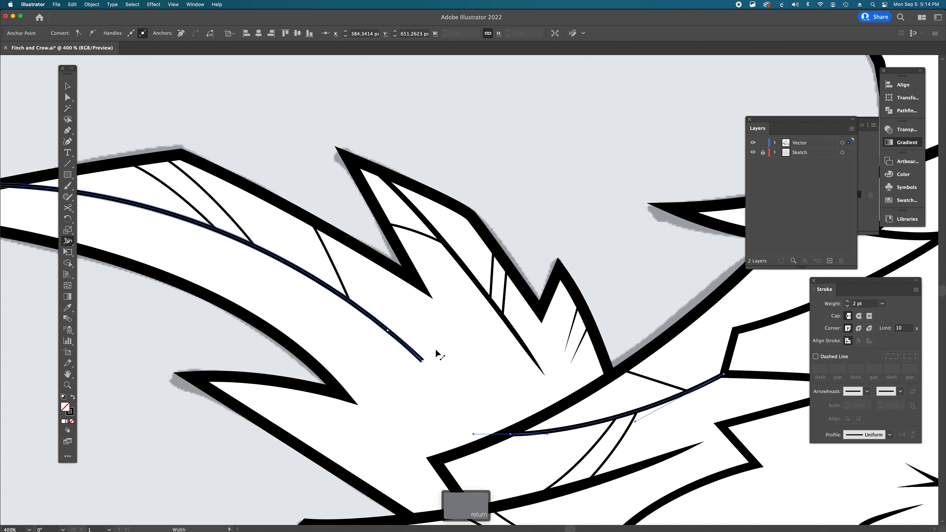
Step: Taper the open end of the zigzag feather line below the top edge of the near wing
scroll(521, 311, left, 3)
scroll(522, 311, right, 1)
scroll(521, 311, right, 10)
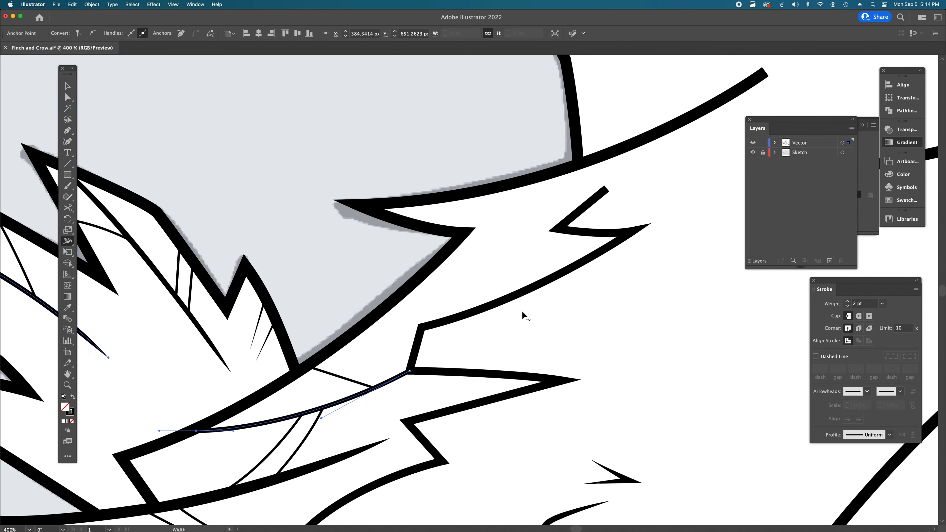
double_click(342, 190)
key(Return)
Step: Add 5 px width points on the near wing's front outline and top edge line, and taper their open ends near the shoulder
scroll(454, 196, up, 2)
scroll(454, 196, right, 1)
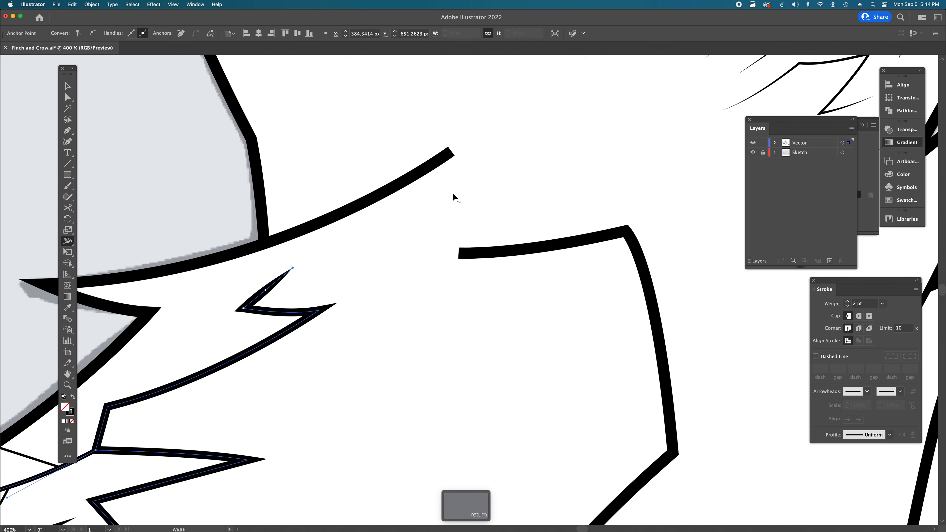
double_click(572, 247)
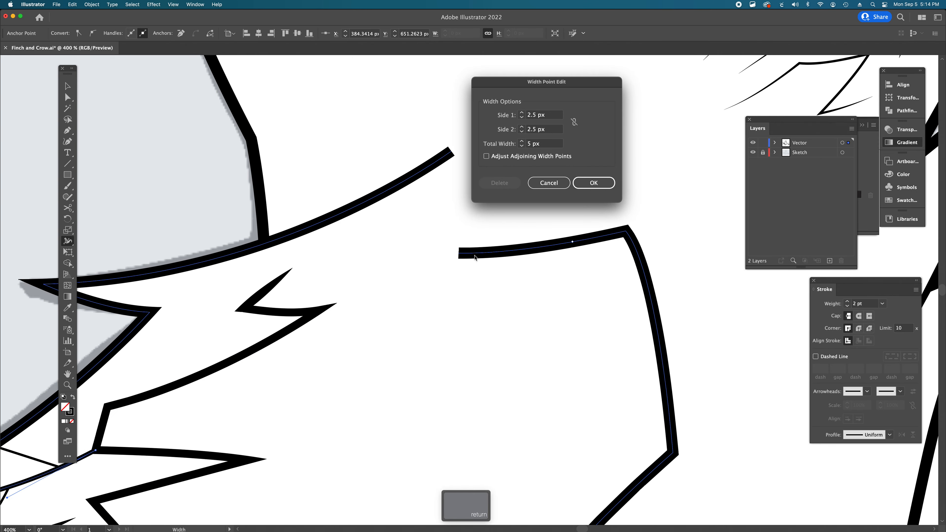
key(Return)
drag(458, 258, 461, 210)
double_click(316, 224)
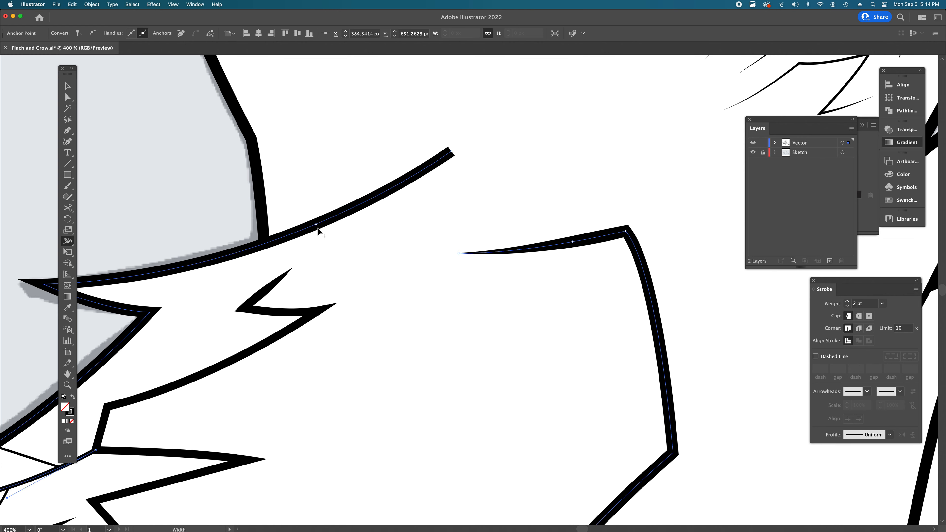
key(Return)
drag(455, 156, 448, 143)
Step: Review the line weights across the whole crow and finch artwork with nothing selected
key(a)
click(484, 248)
alt+super+click(467, 317)
alt+super+click(467, 317)
alt+super+click(467, 318)
alt+super+click(467, 318)
alt+super+click(467, 318)
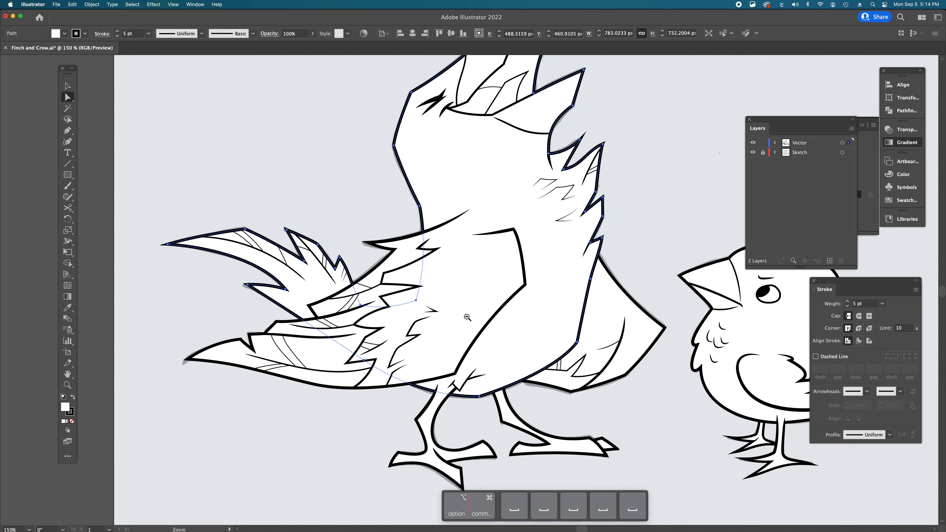
alt+super+click(468, 318)
alt+super+click(467, 317)
key(a)
click(465, 380)
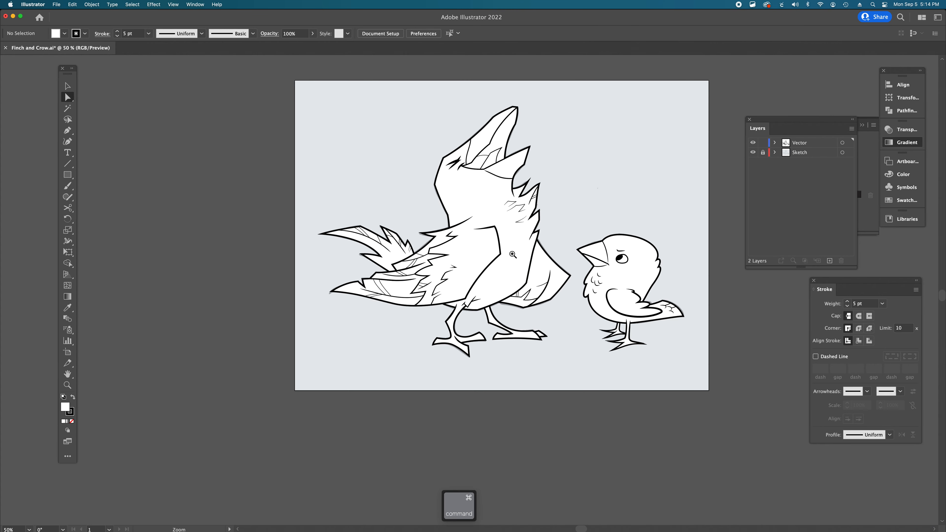
super+click(513, 255)
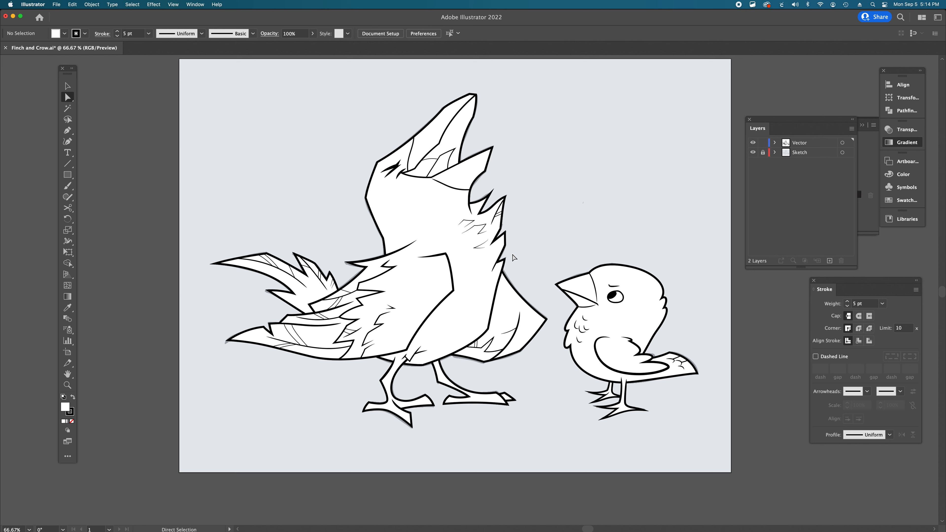
Step: Set the stroke weight of the short zigzag feather lines on the crow's chest to 2 pt
key(v)
click(478, 227)
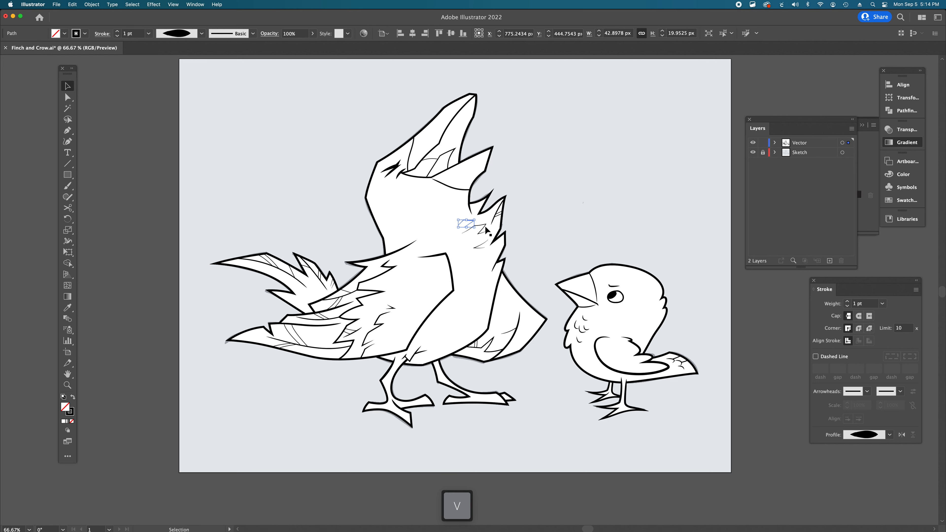
shift+click(485, 230)
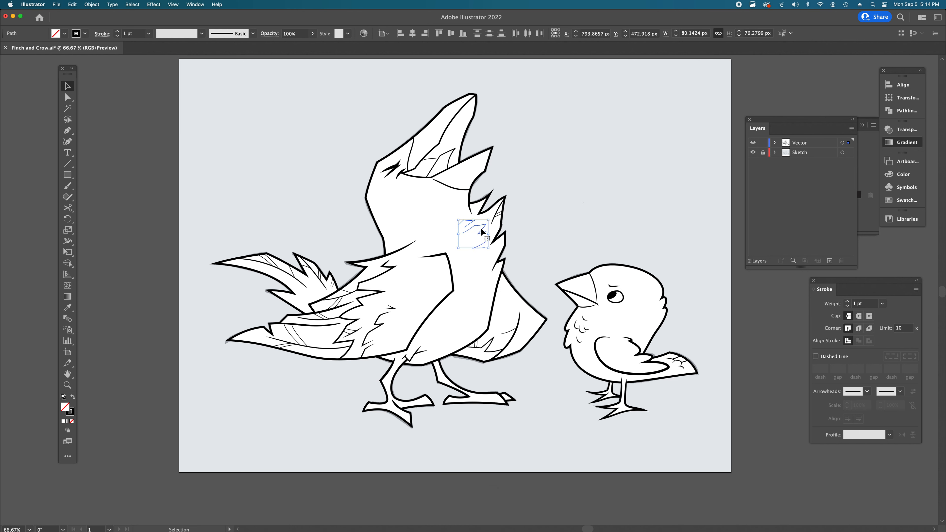
click(118, 32)
click(149, 155)
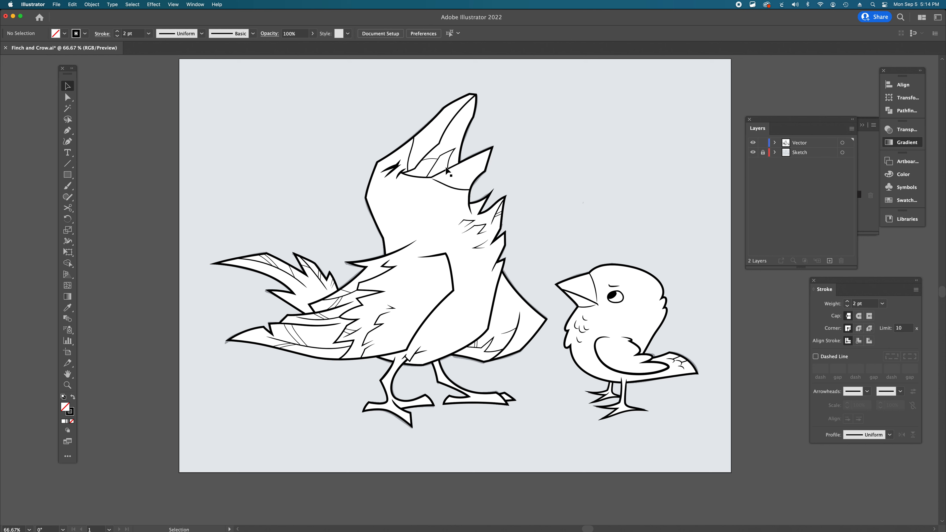
Step: Set the stroke weight of the inner line in the crow's open mouth to 3 pt
click(447, 154)
click(117, 32)
click(114, 110)
Step: Set the stroke weight of the two lines at the base of the crow's upper and lower beak to 2 pt
key(a)
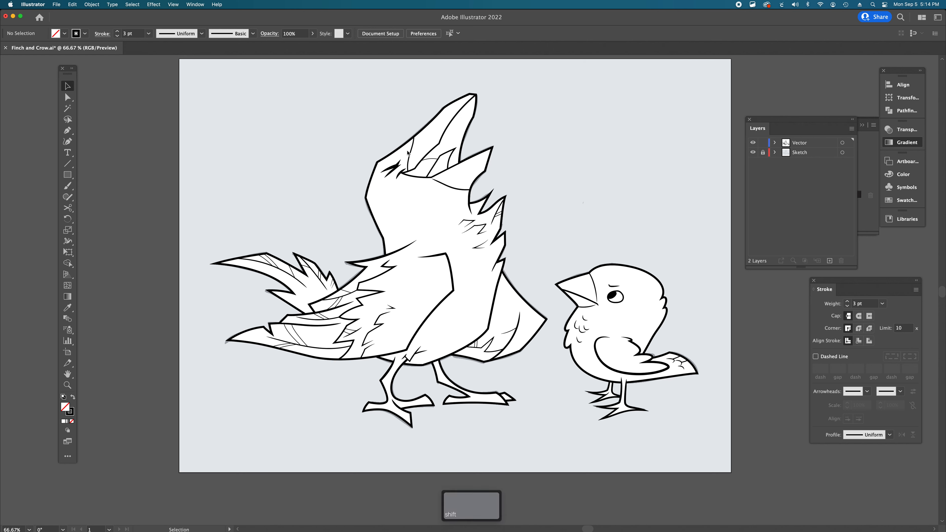
click(411, 153)
shift+click(464, 193)
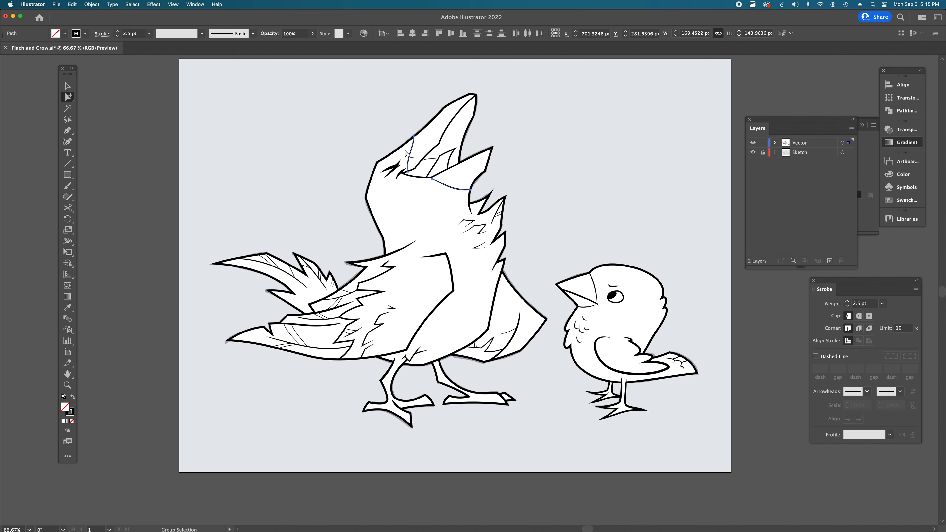
click(116, 37)
click(155, 96)
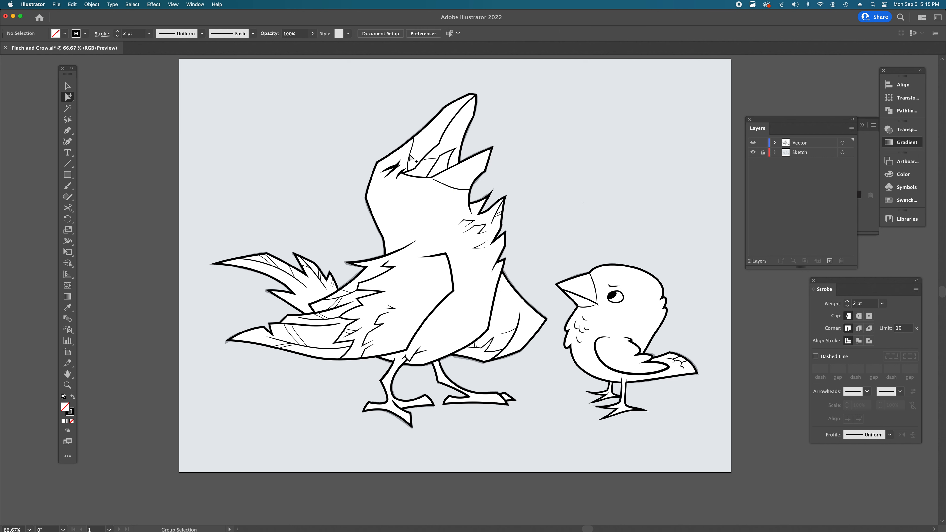
Step: Reduce the stroke weight of the curved line at the base of the crow's lower beak to 1 pt
key(v)
click(461, 192)
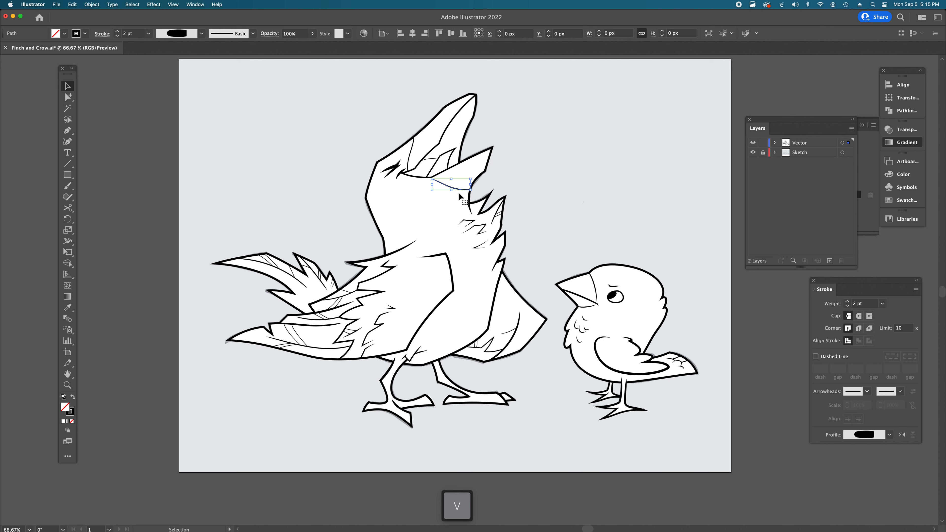
click(117, 35)
click(120, 134)
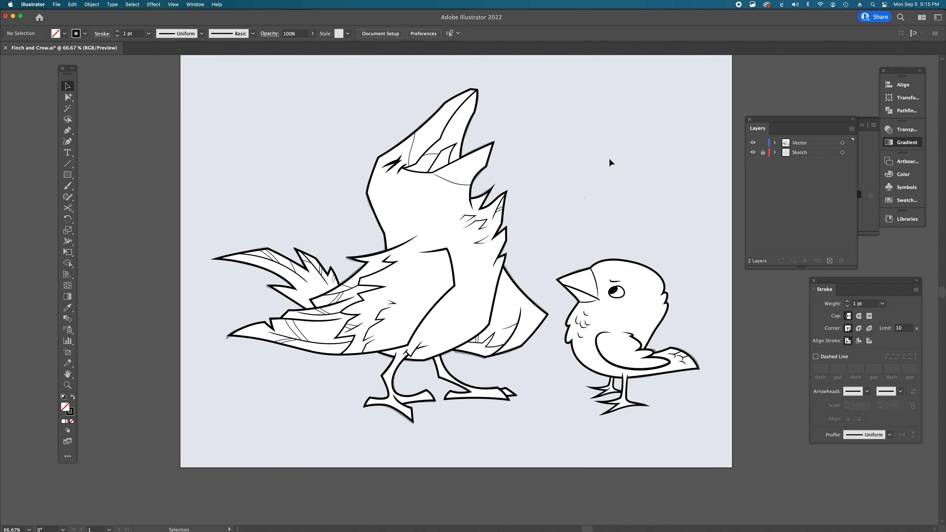
Step: Group the outline and feather detail lines of the crow's far wing
scroll(609, 160, left, 2)
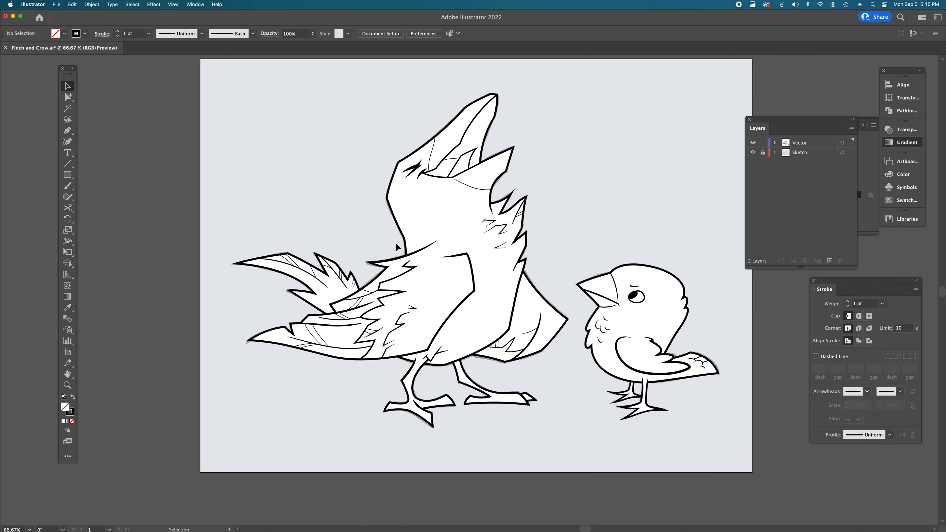
scroll(396, 242, right, 5)
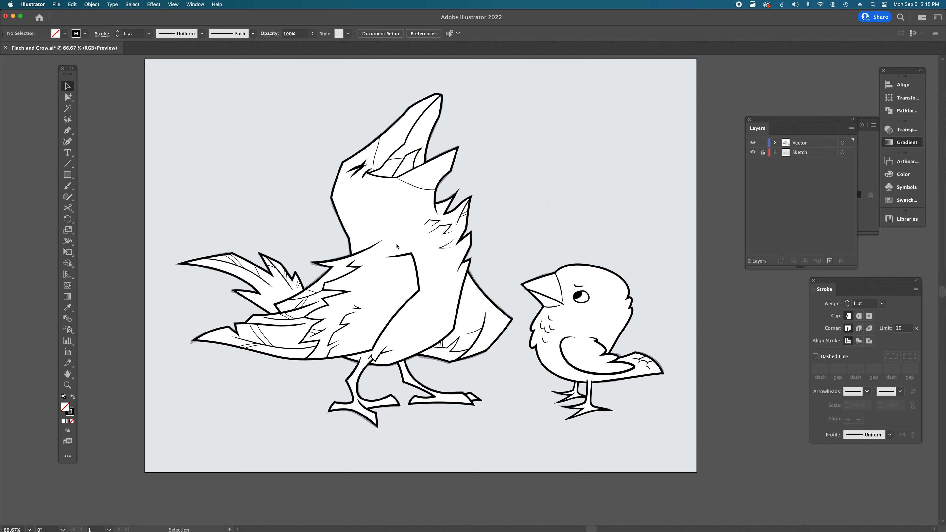
key(v)
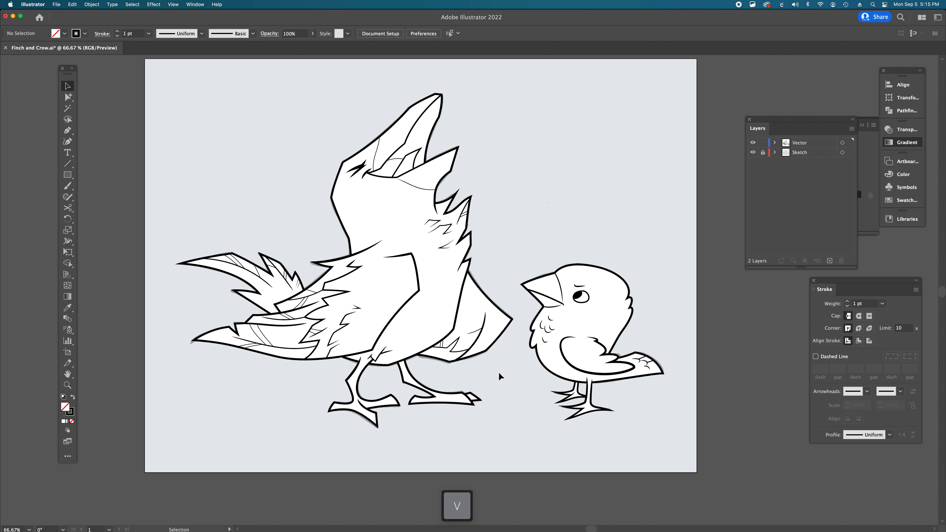
mouse_move(466, 354)
mouse_down()
mouse_move(442, 348)
mouse_move(531, 298)
mouse_move(573, 232)
mouse_up()
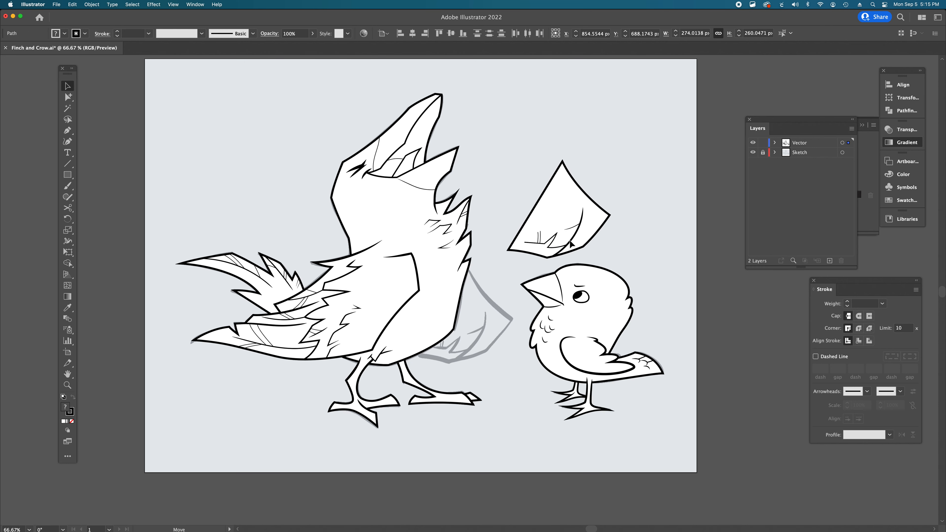
key(super+z)
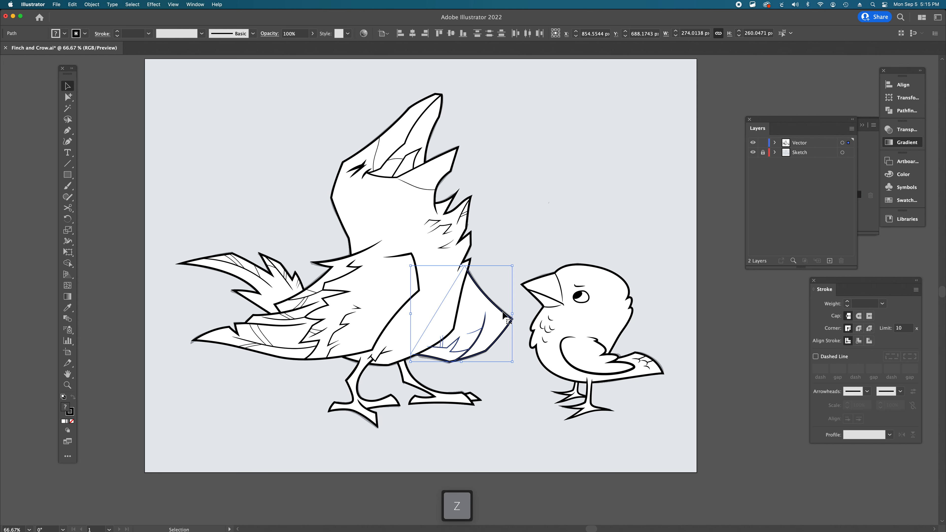
key(super+g)
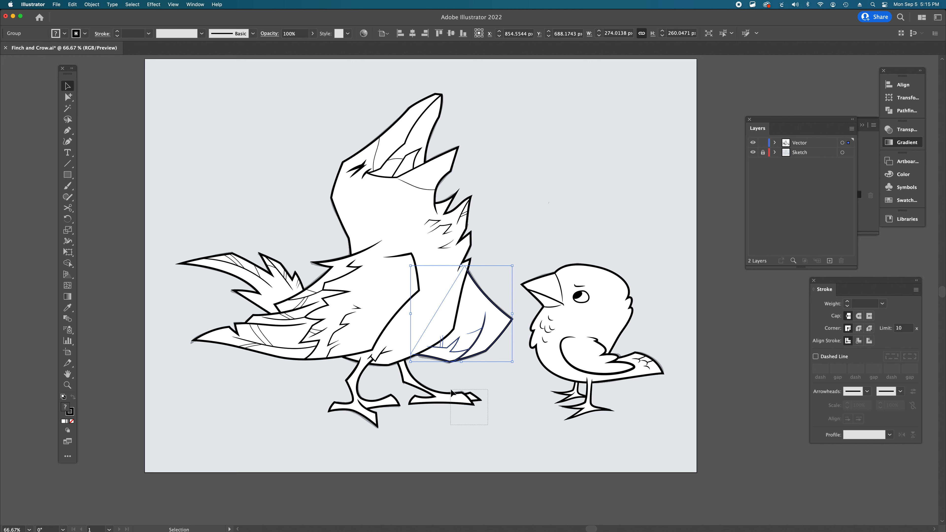
Step: Group the shapes of the crow's far leg, and group the near leg's shapes with the detail lines at its top
drag(452, 391, 451, 389)
key(super+g)
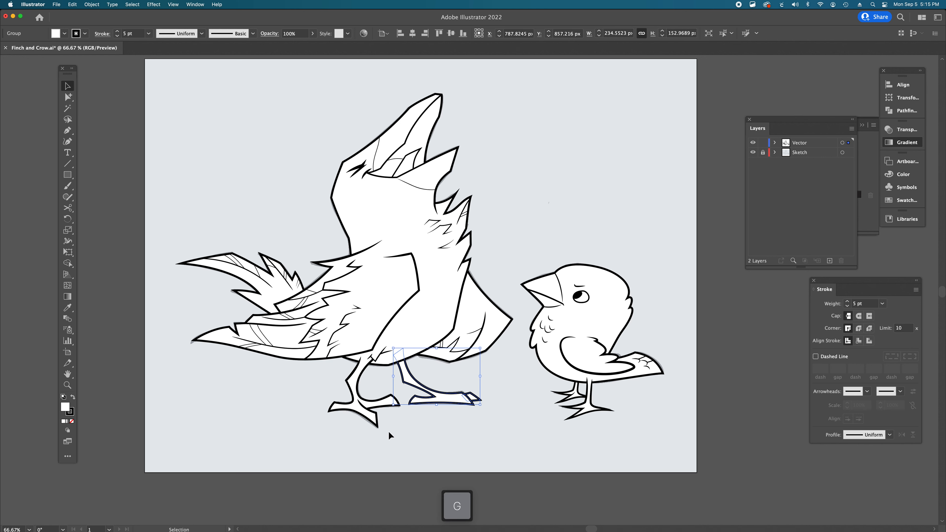
click(352, 396)
key(super+space)
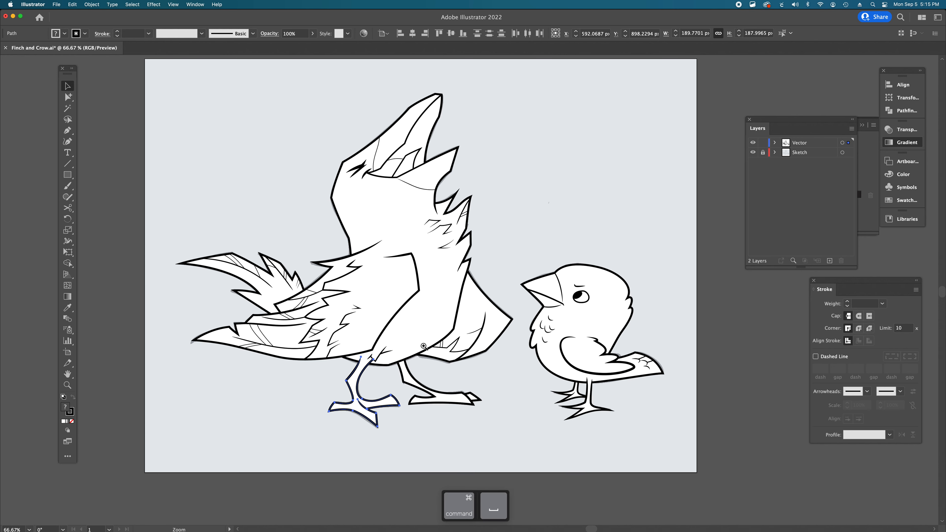
click(424, 346)
shift+click(397, 309)
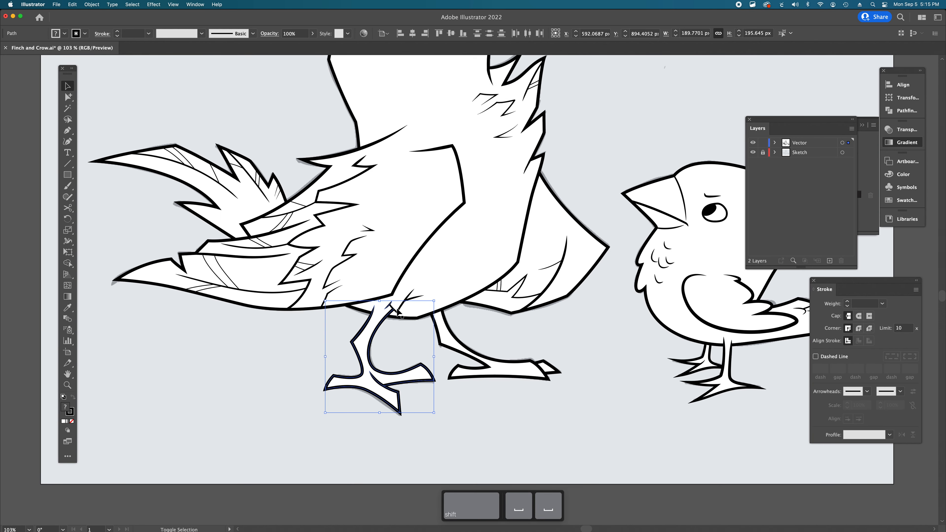
shift+click(420, 296)
key(super+g)
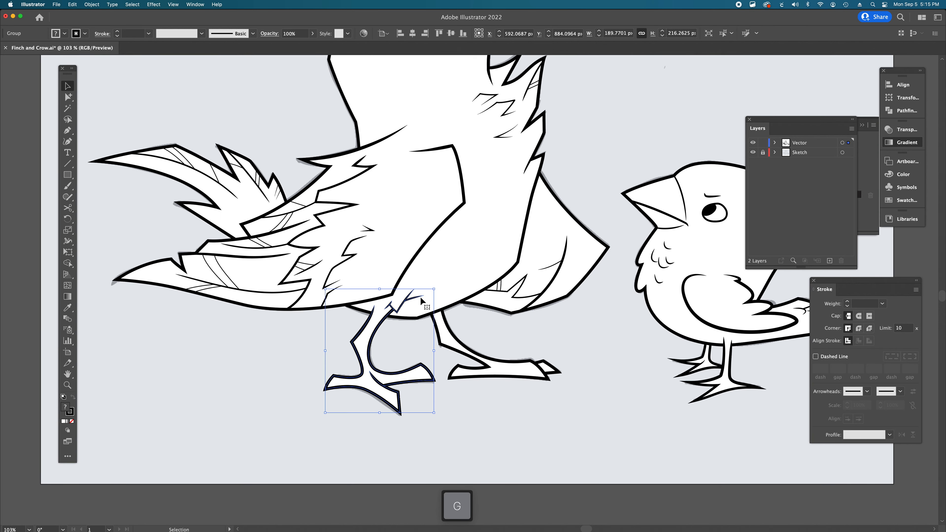
key(super+1)
key(space)
drag(462, 224, 505, 290)
scroll(461, 222, down, 5)
scroll(461, 222, left, 4)
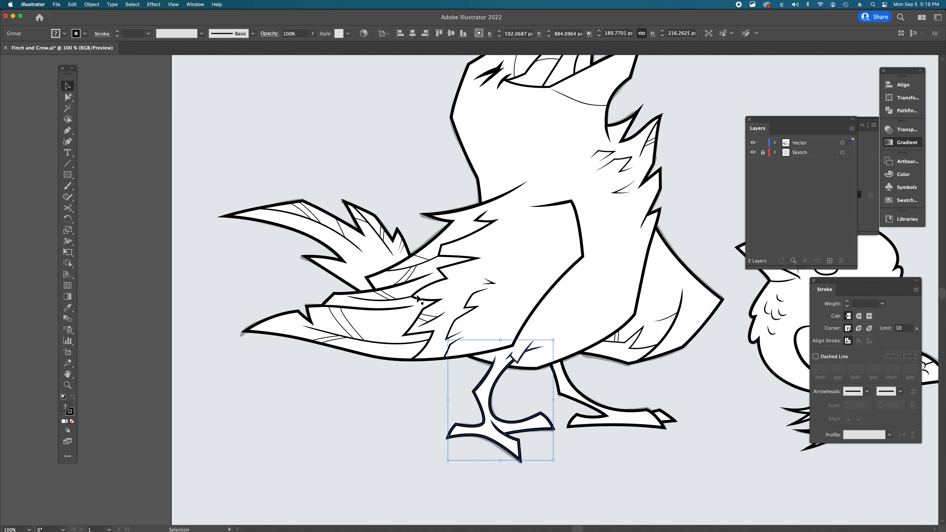
Step: Group the outline of the crow's near wing with all of its feather detail lines
click(327, 341)
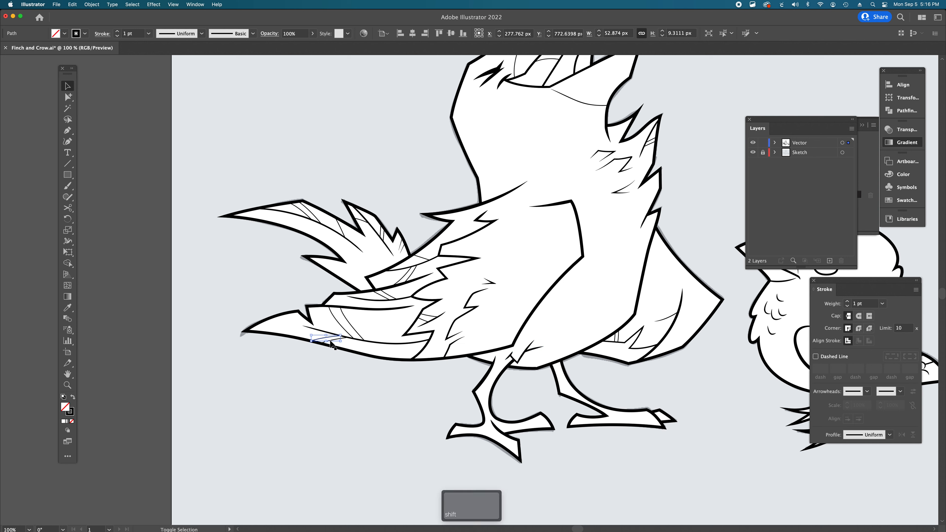
shift+click(351, 326)
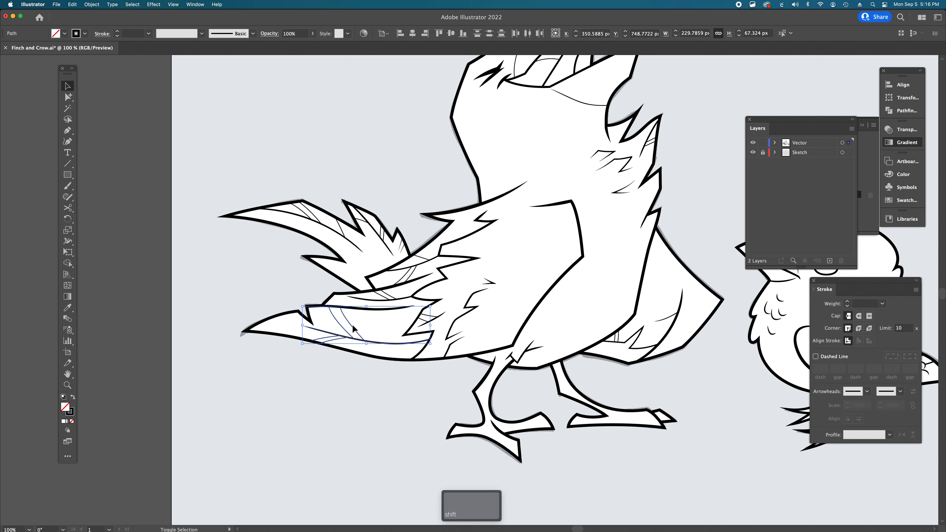
shift+click(390, 296)
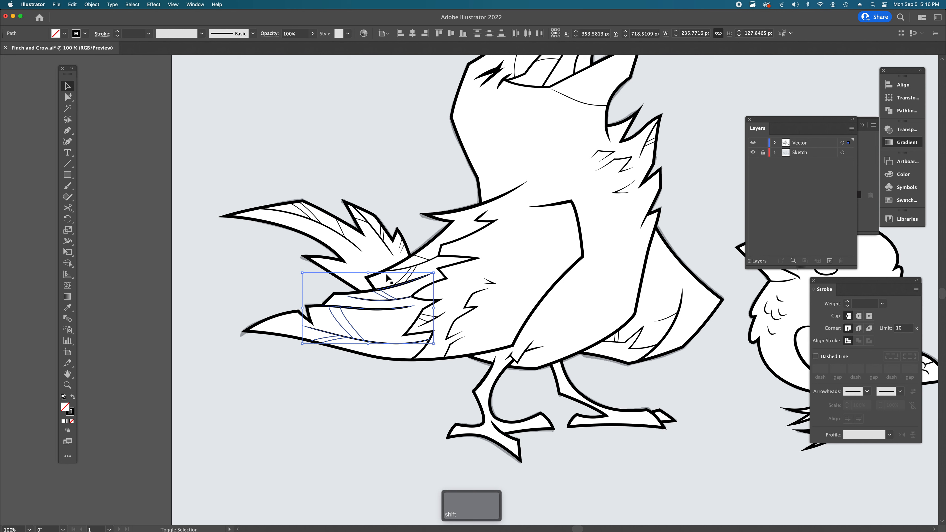
shift+click(405, 269)
shift+click(405, 267)
shift+click(403, 277)
shift+click(407, 279)
shift+click(427, 260)
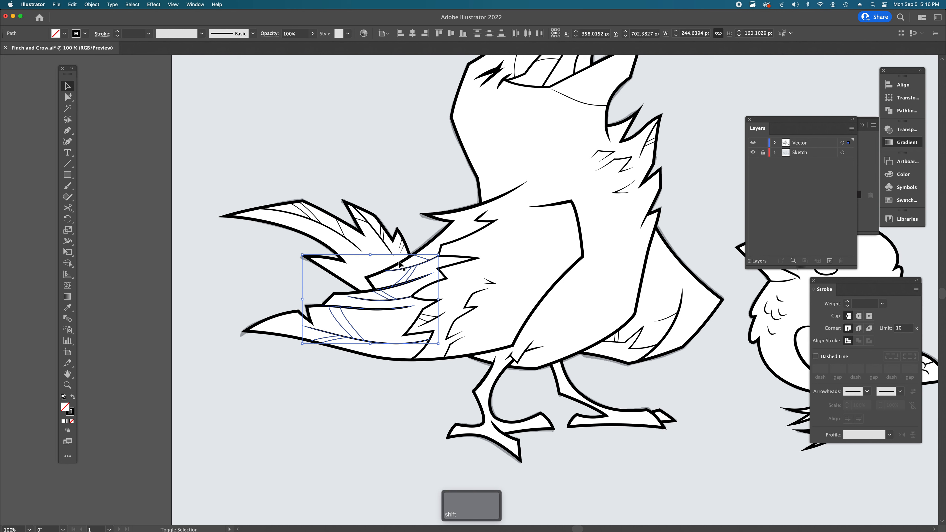
shift+click(458, 258)
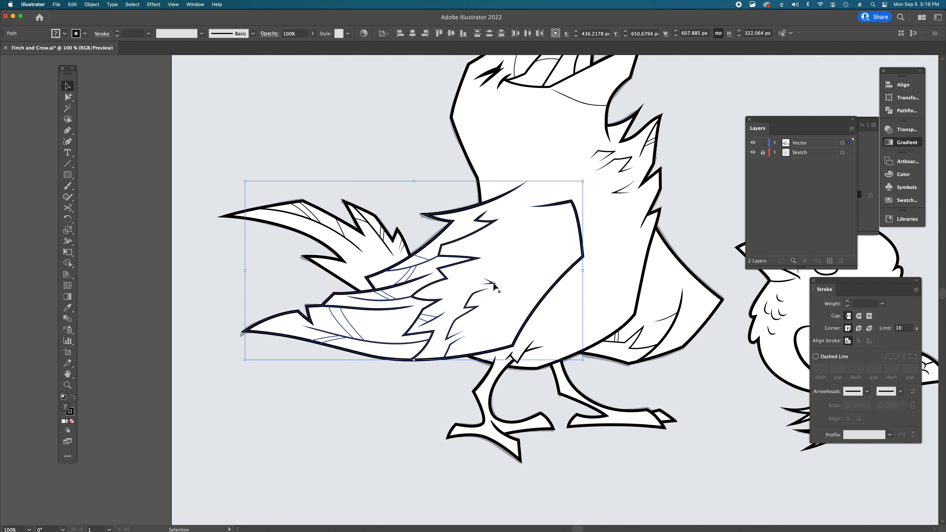
key(super+g)
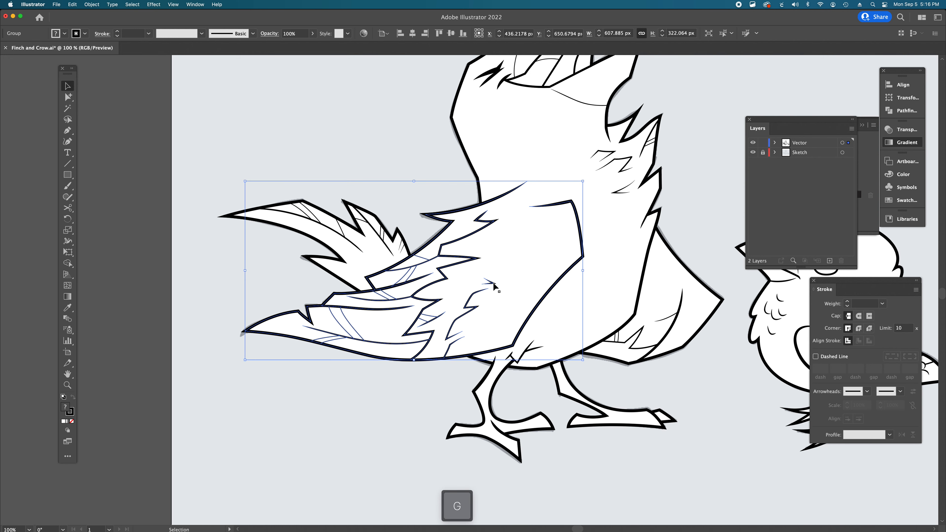
Step: Group the tapered feather detail lines on the crow's chest
scroll(287, 177, right, 5)
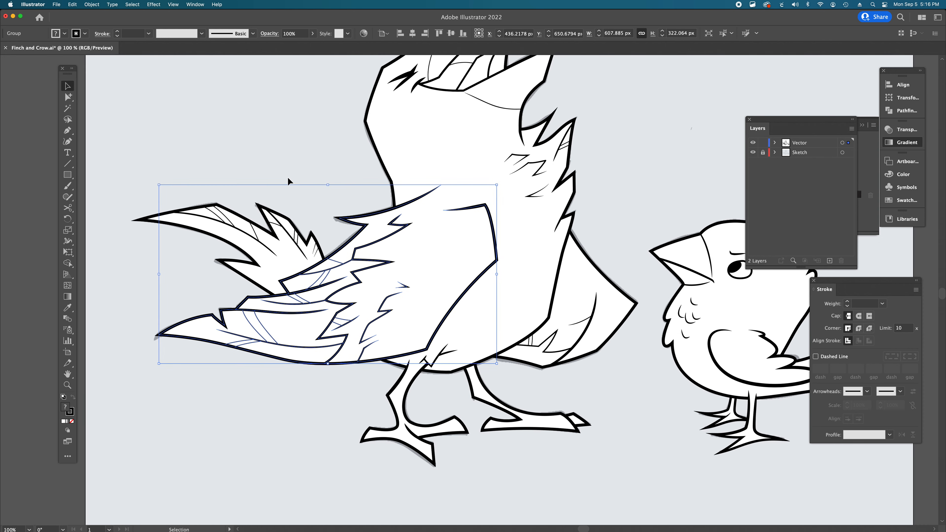
scroll(288, 179, up, 10)
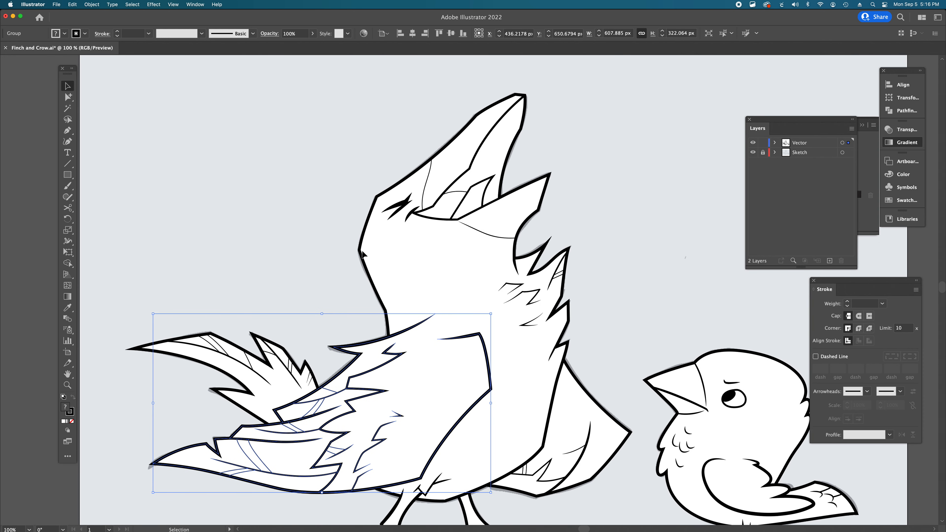
click(523, 284)
shift+click(532, 291)
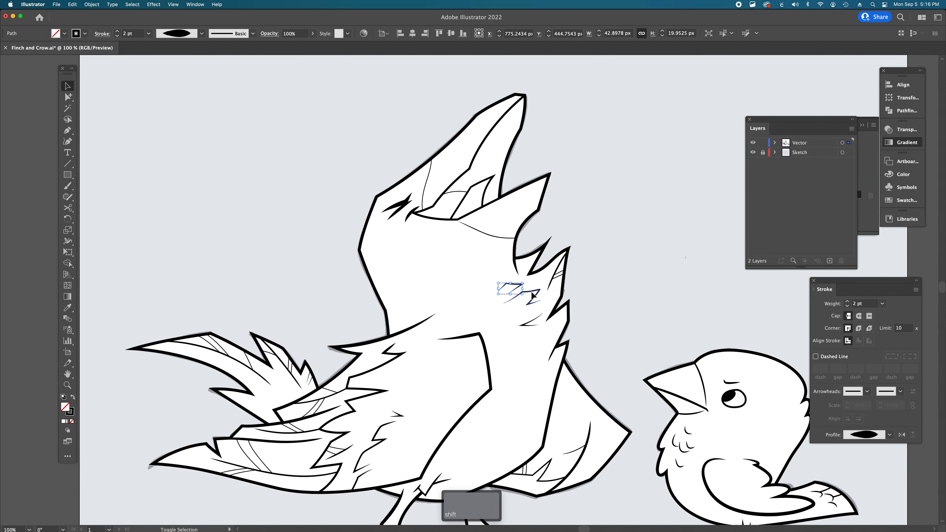
shift+click(532, 320)
key(super+g)
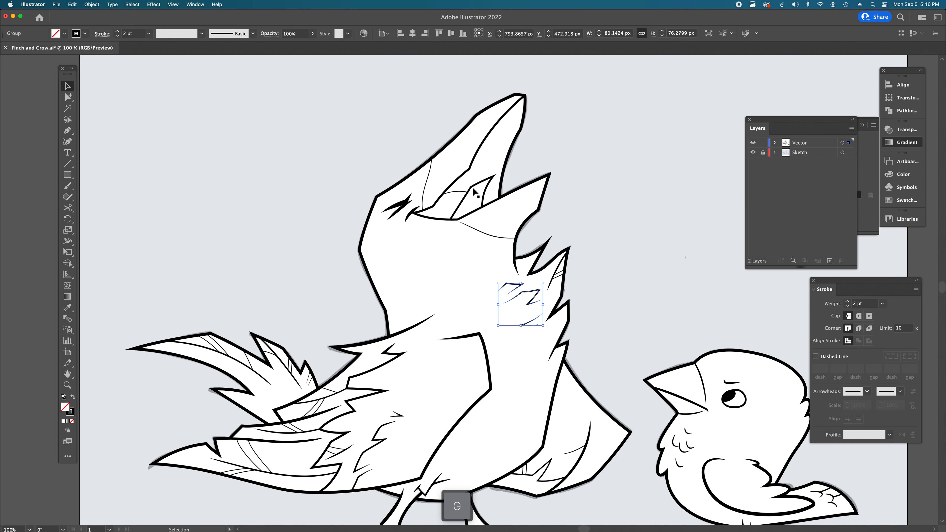
Step: Group the crow's eye shapes, and group its mouth shapes with the detail lines around the base of the beak
click(405, 216)
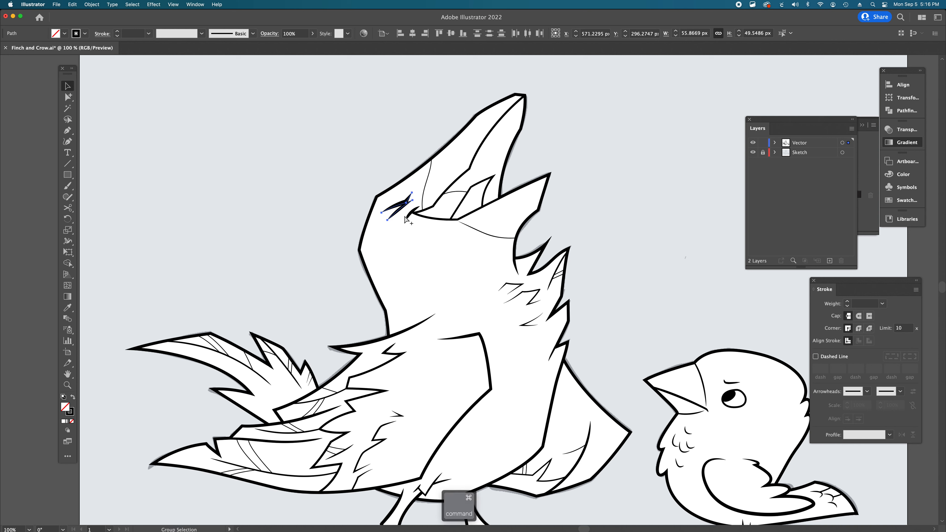
key(super+g)
click(425, 209)
shift+click(459, 193)
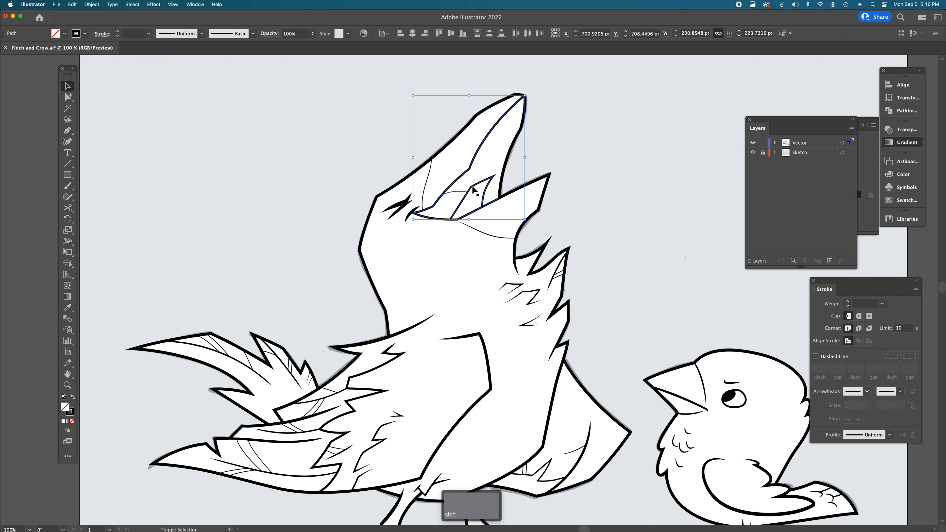
shift+click(466, 228)
shift+click(410, 220)
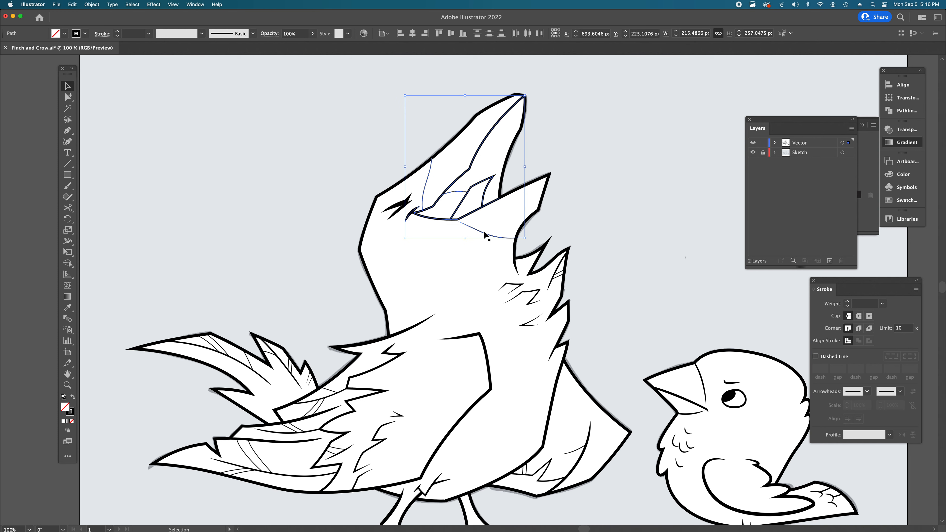
key(super)
key(super+g)
Step: Group the crow's head, body and tail shapes with their detail lines, leaving out both wings and both legs
key(super+minus)
key(super+minus)
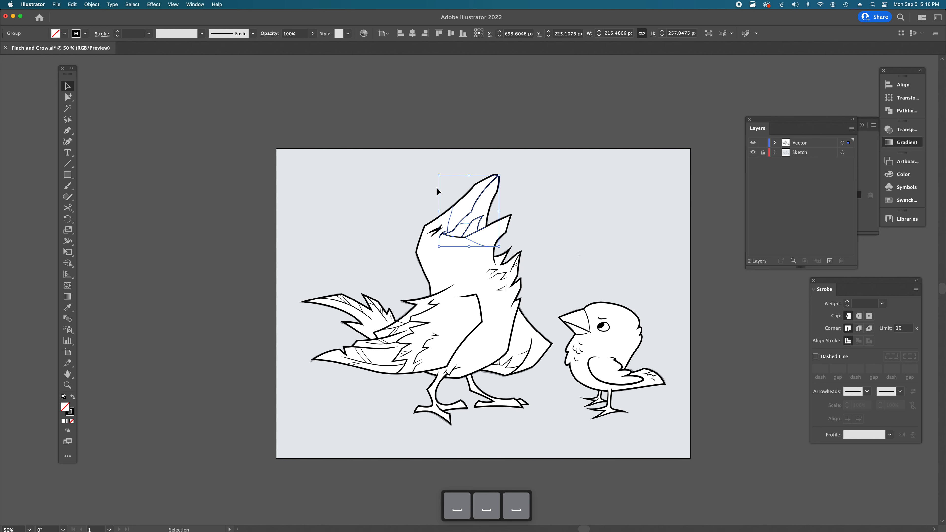
click(406, 191)
key(super+equal)
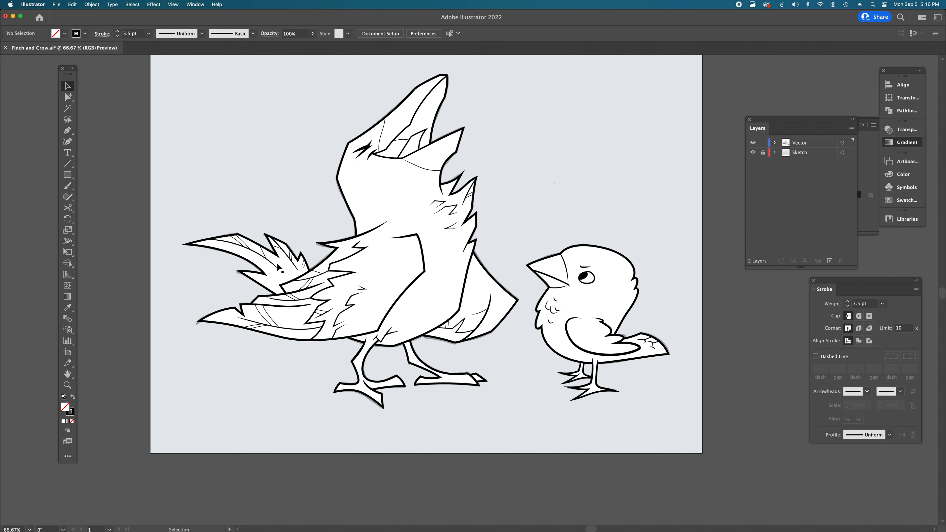
drag(188, 78, 492, 378)
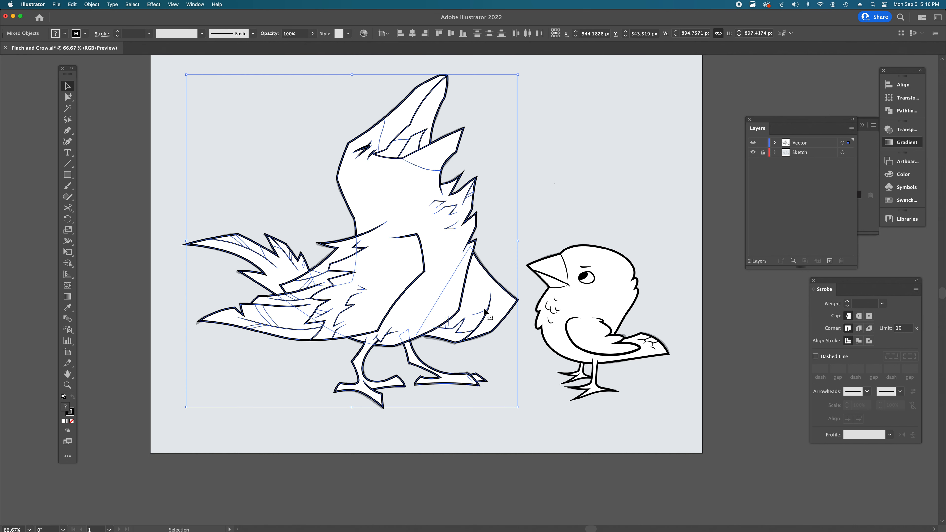
key(shift)
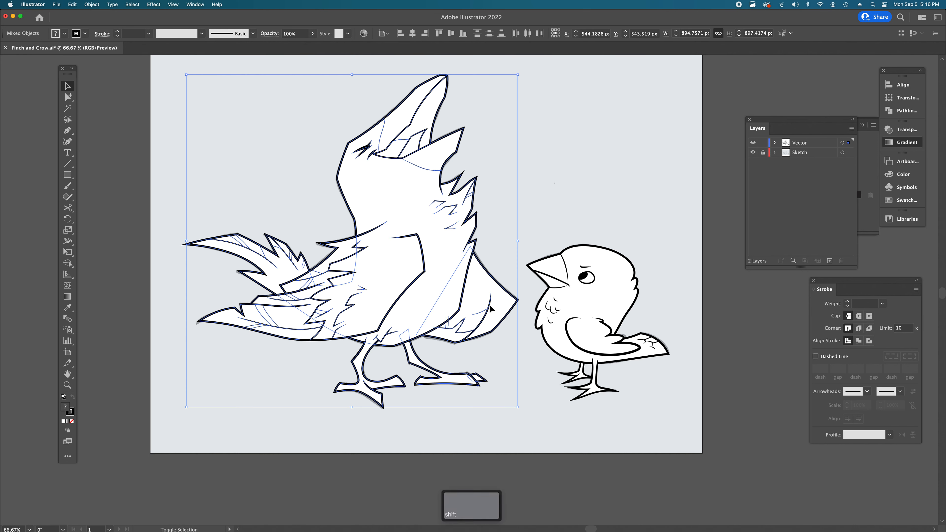
shift+click(490, 307)
shift+click(460, 376)
shift+click(354, 360)
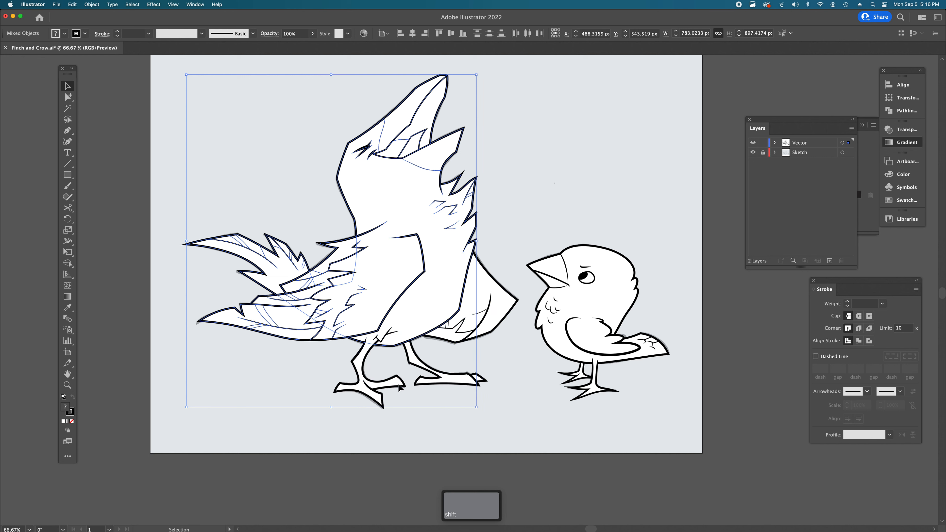
shift+click(361, 339)
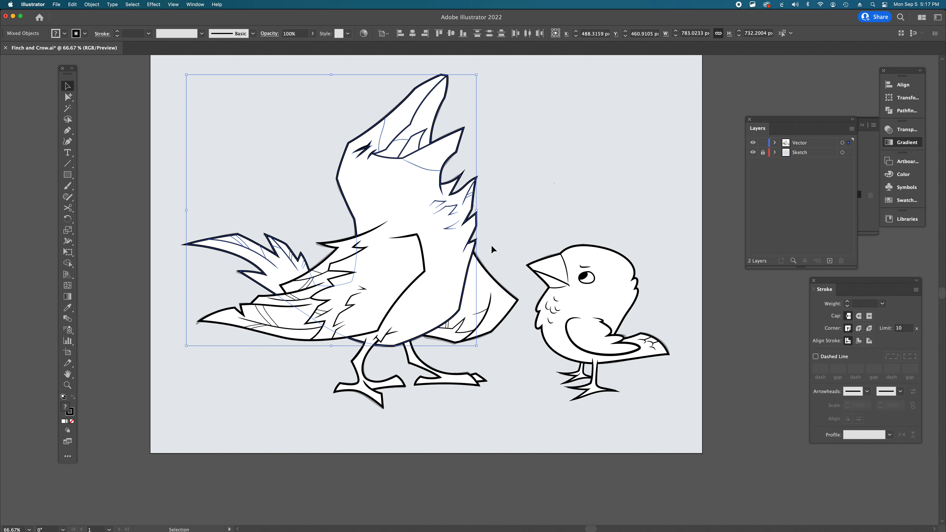
drag(465, 229, 265, 224)
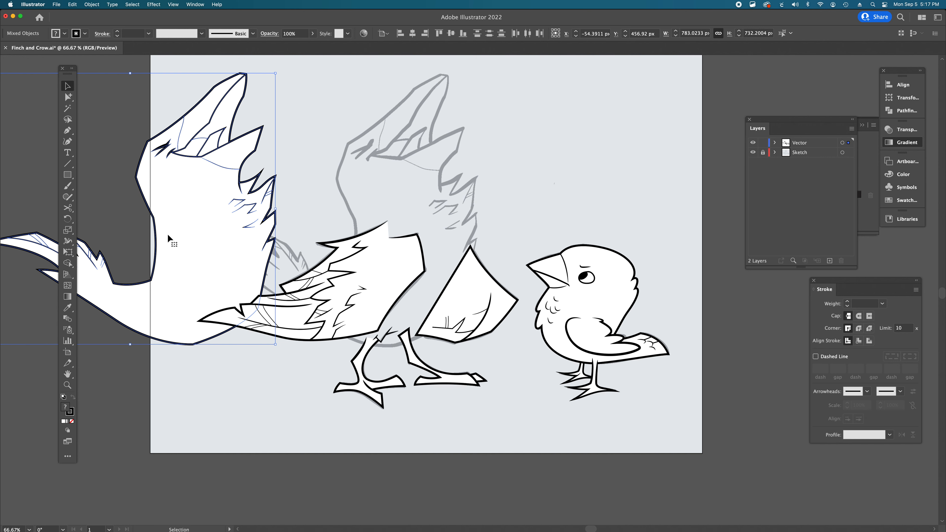
key(super+z)
key(super+g)
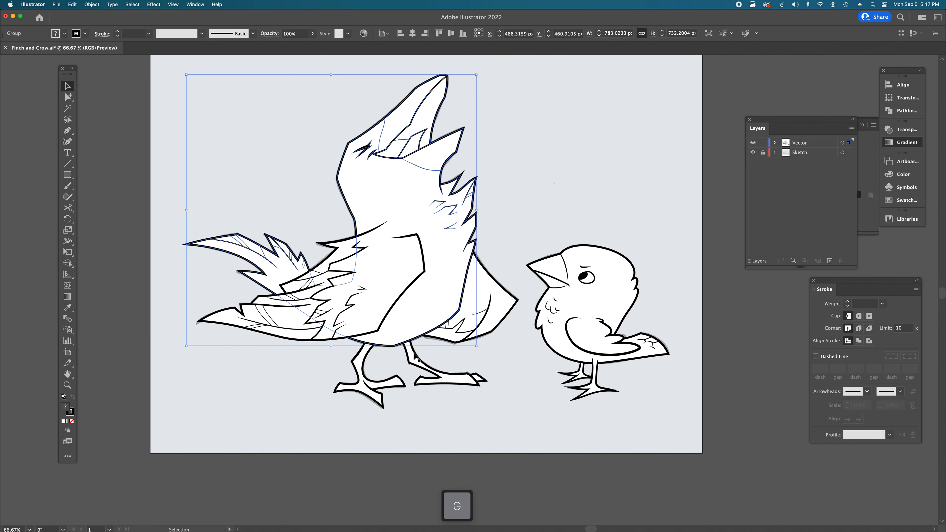
Step: Bring the crow's near leg group forward so it sits in front of the body
click(406, 421)
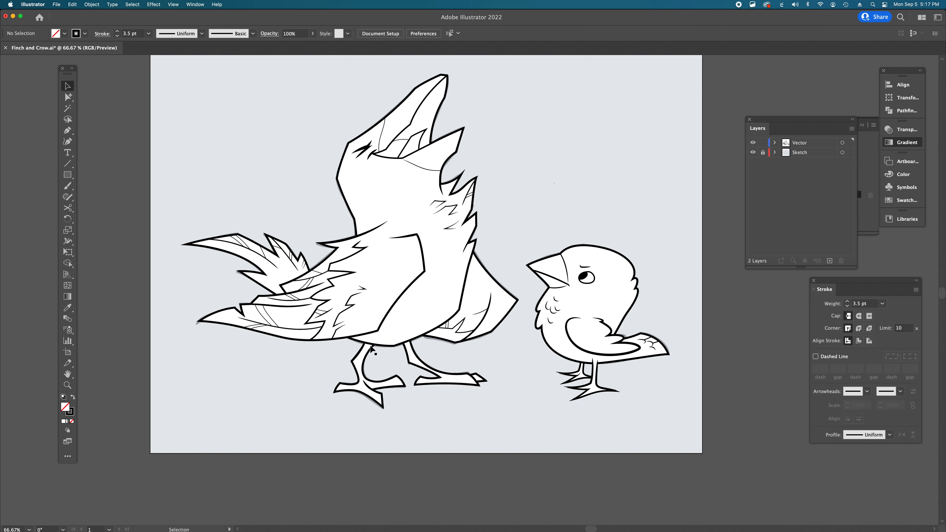
click(364, 363)
click(429, 318)
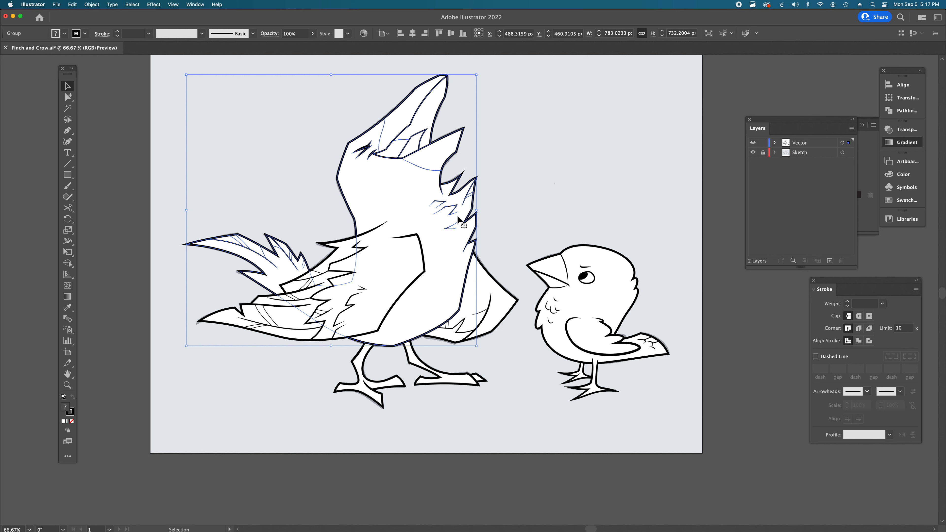
click(364, 380)
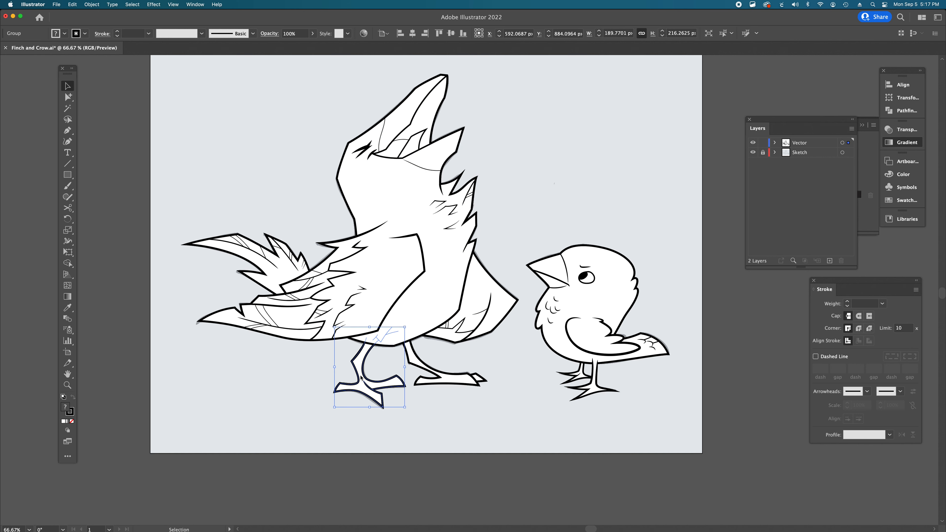
key(super+bracketright)
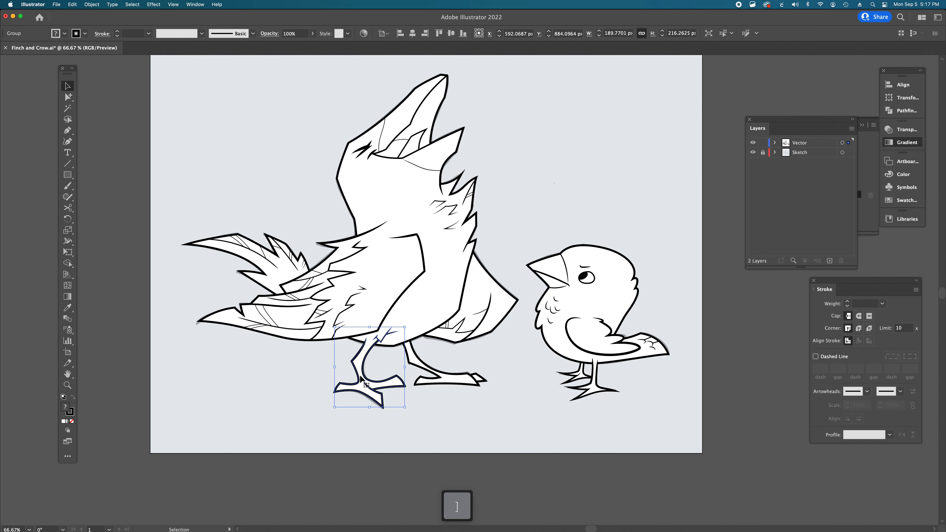
click(365, 433)
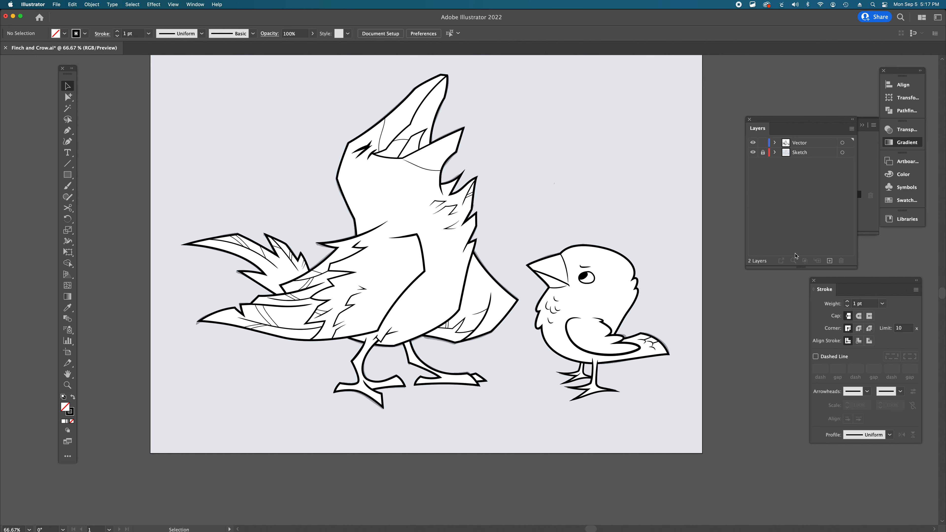
Step: Hide the Sketch layer so only the vector line art shows
click(753, 153)
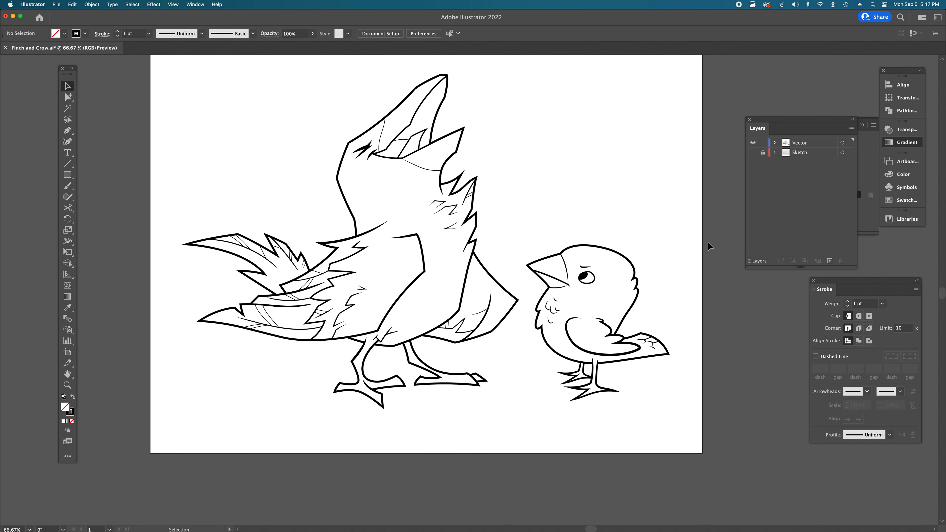
scroll(708, 242, up, 2)
scroll(707, 242, left, 2)
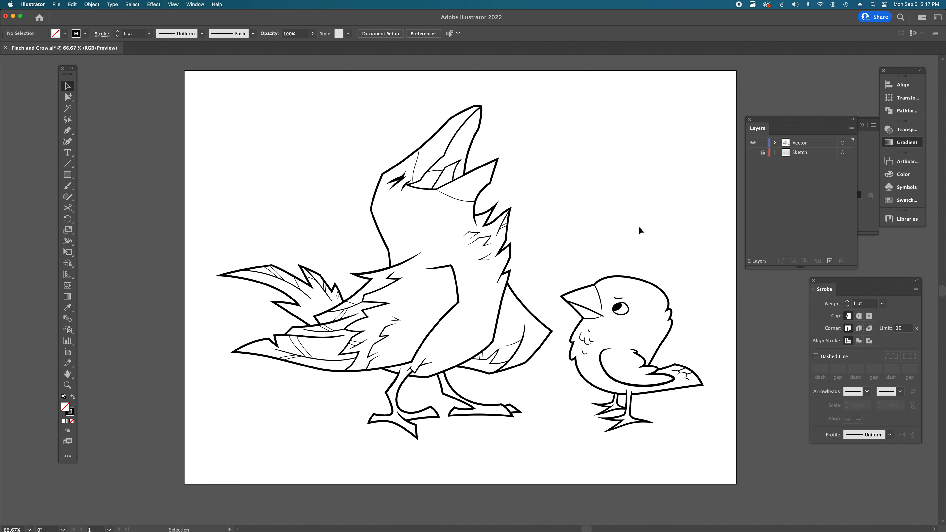
Step: Draw a closed rectangle along the artboard's four edges with the Pen tool on the Vector layer
key(p)
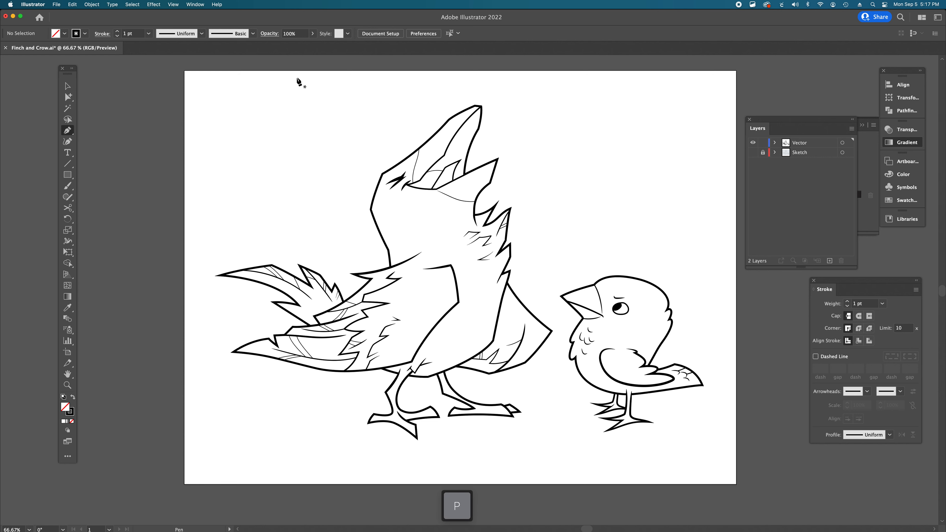
click(184, 70)
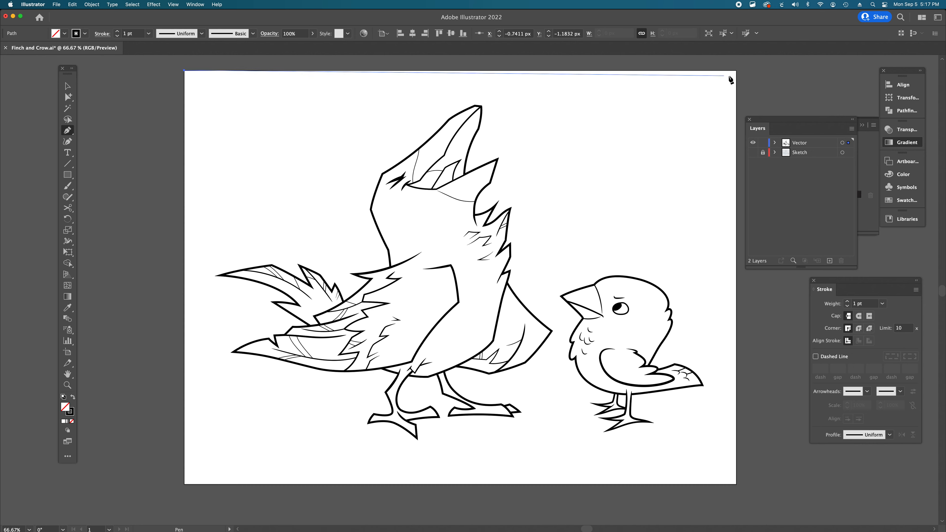
shift+click(735, 70)
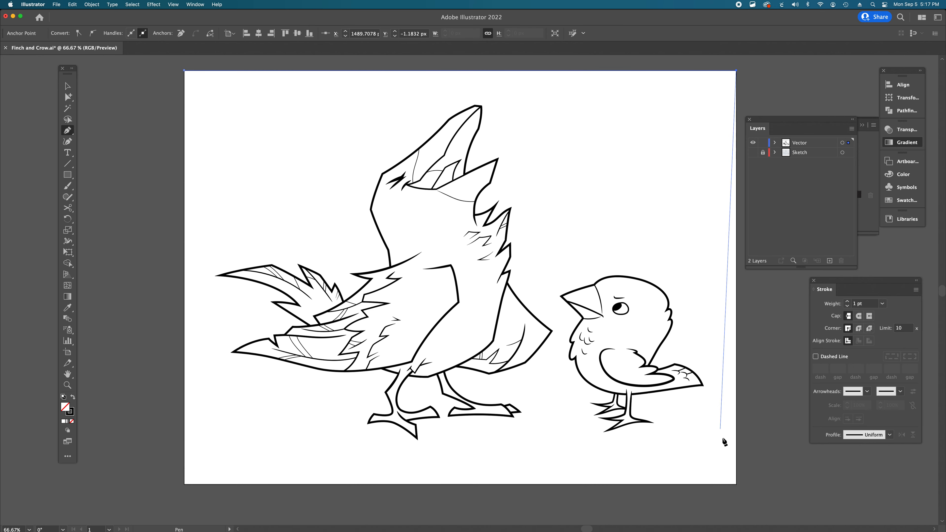
shift+click(736, 484)
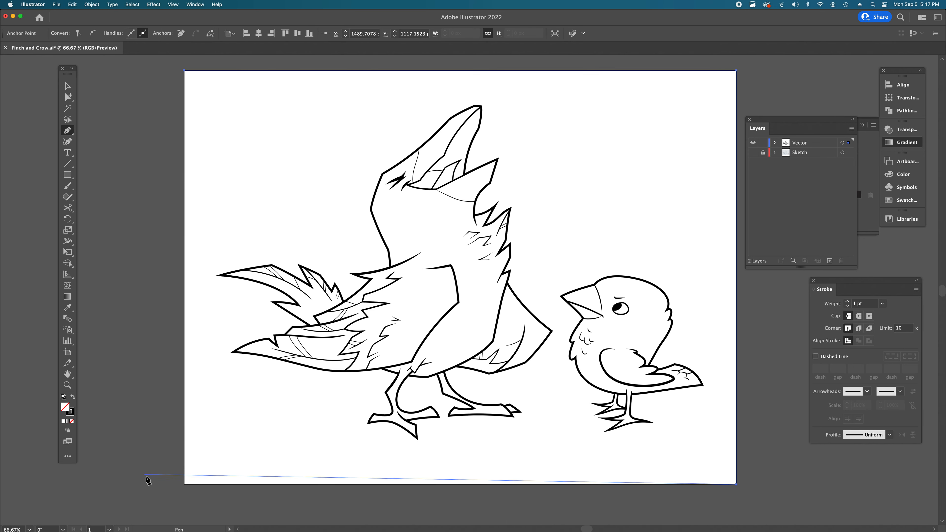
shift+click(184, 484)
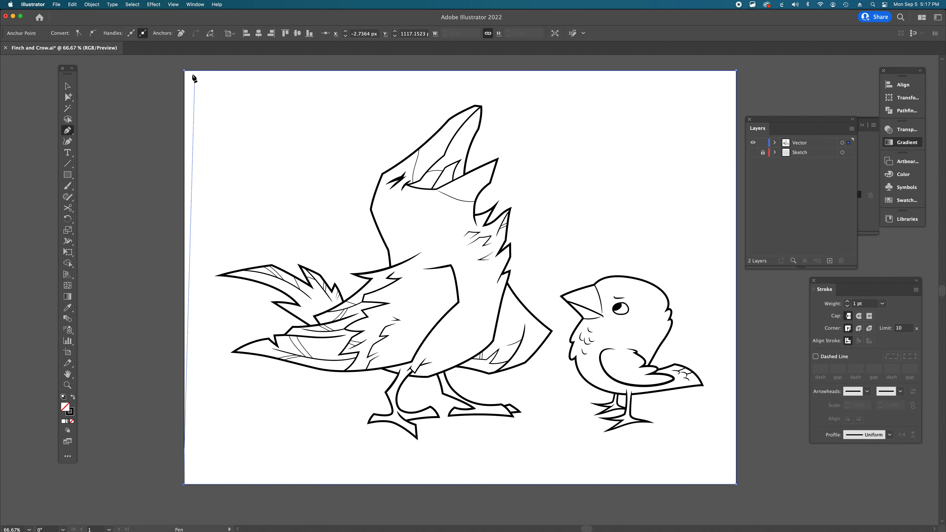
shift+click(184, 70)
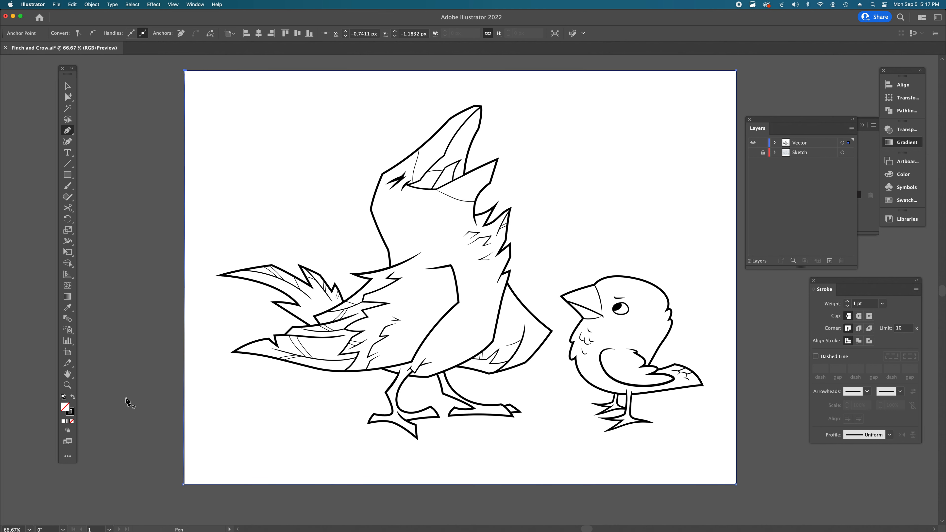
Step: Fill the artboard-sized background rectangle with light grey d8d8d8 and remove its stroke
double_click(65, 409)
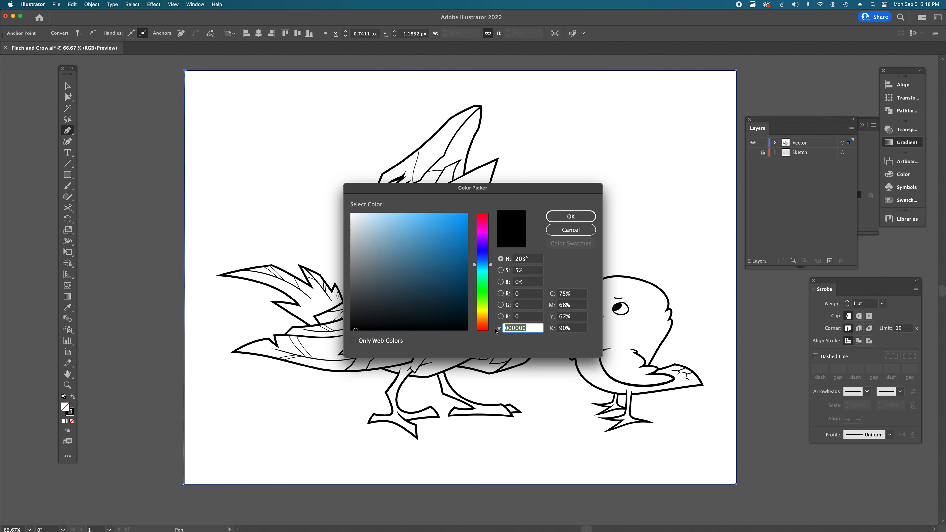
text(d8d8d8)
click(568, 219)
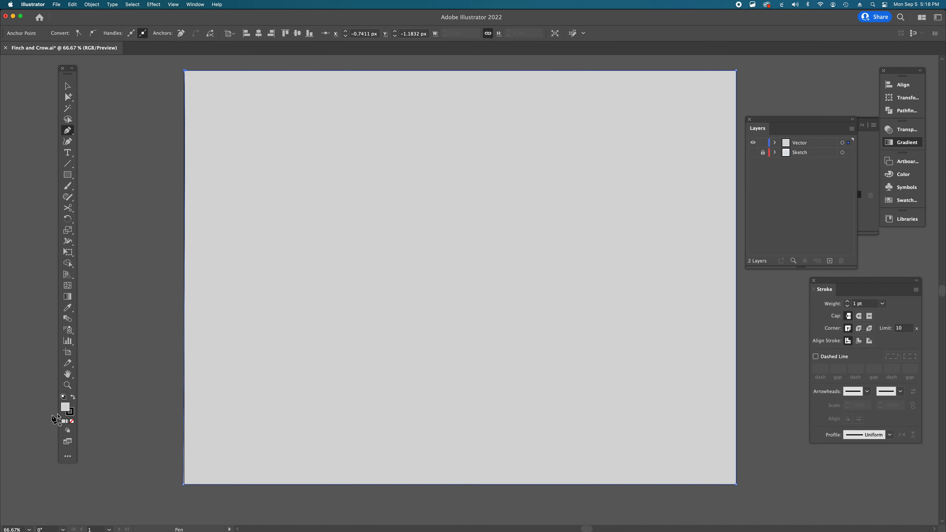
click(70, 411)
click(72, 421)
click(65, 407)
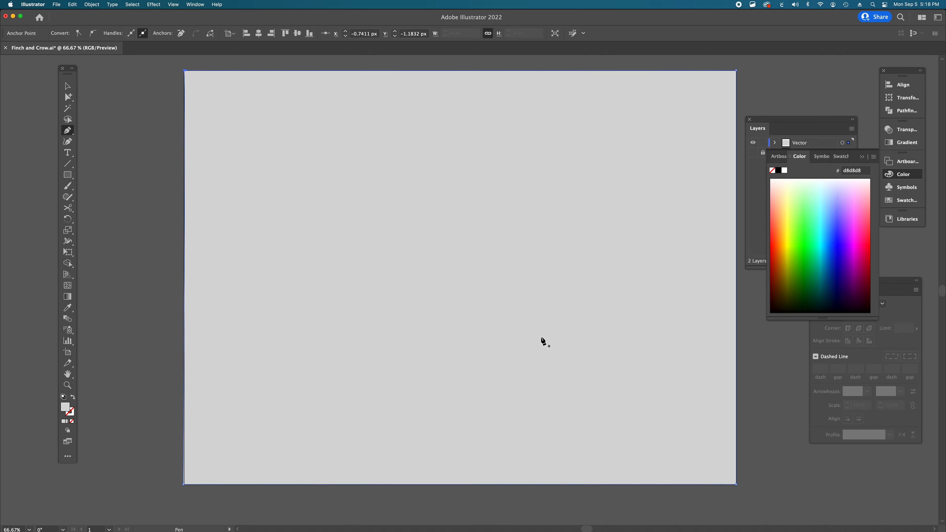
Step: Send the grey background rectangle behind both birds and deselect it
key(super+bracketleft)
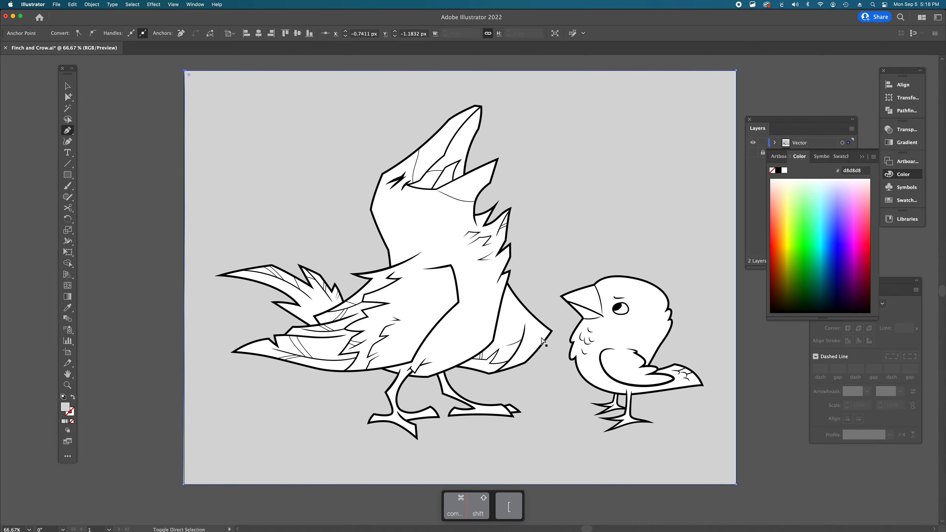
key(v)
click(756, 405)
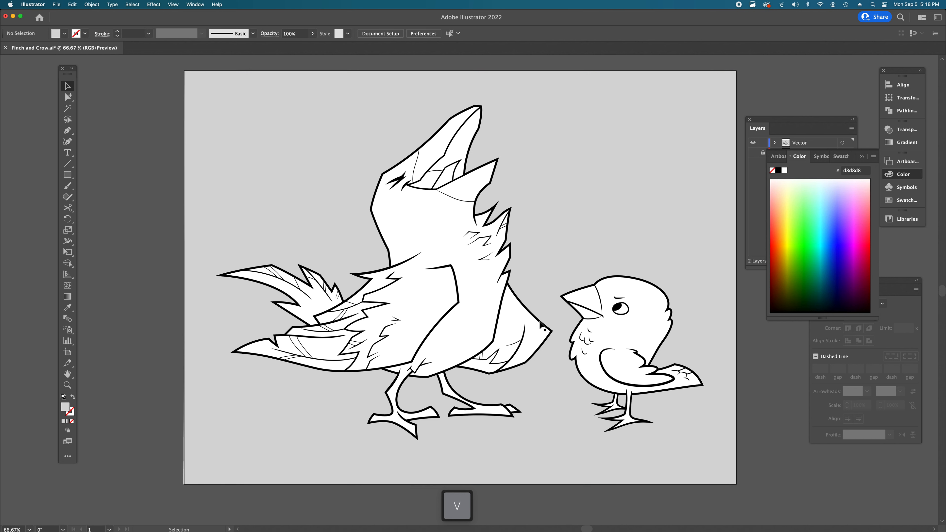
Step: Duplicate the artboard together with its artwork, placing the copy directly below the original
scroll(540, 324, right, 3)
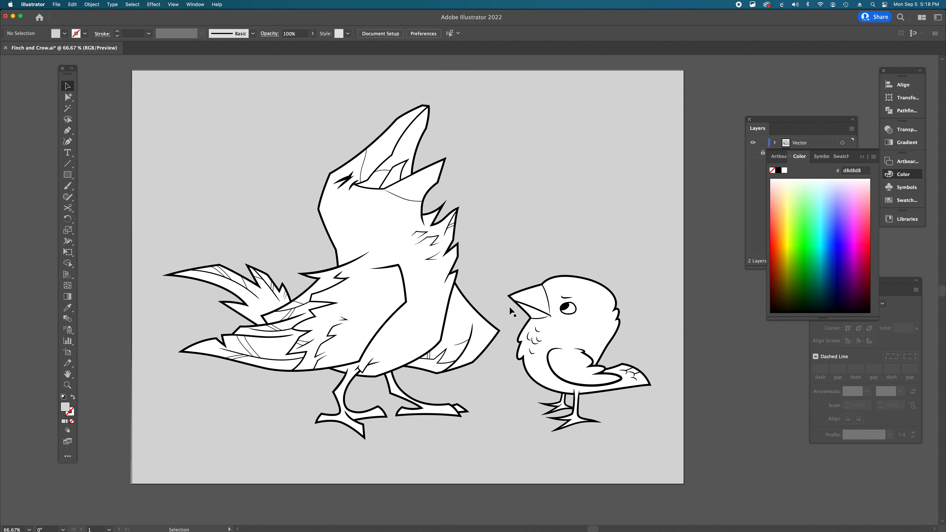
alt+super+click(437, 378)
alt+super+click(484, 342)
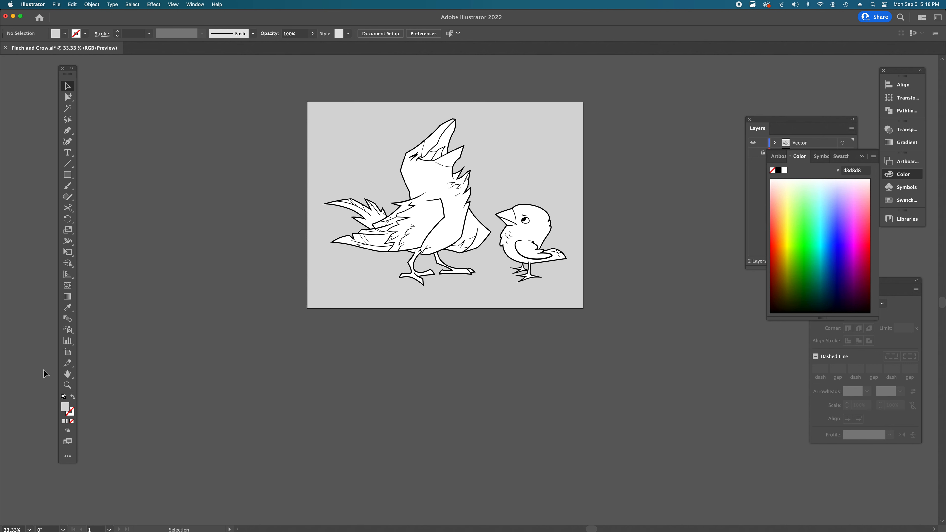
click(67, 353)
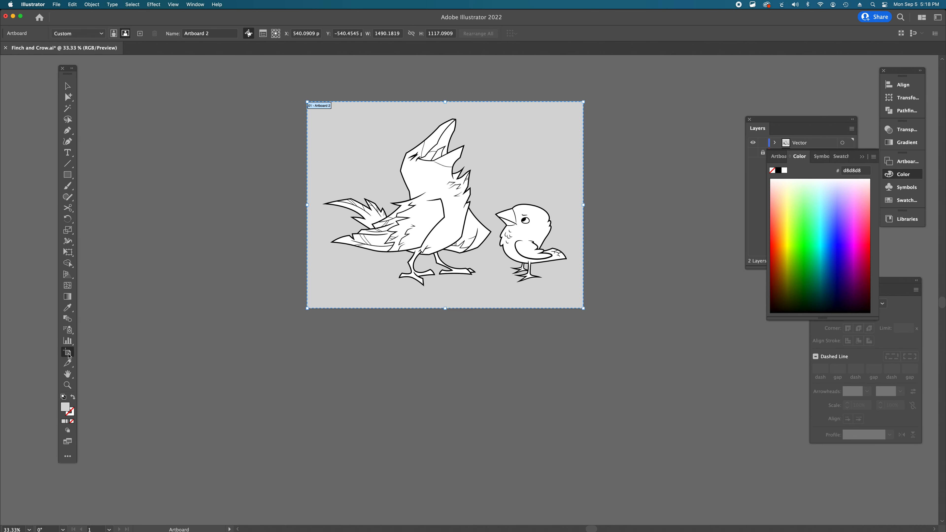
scroll(400, 247, down, 3)
scroll(401, 246, up, 1)
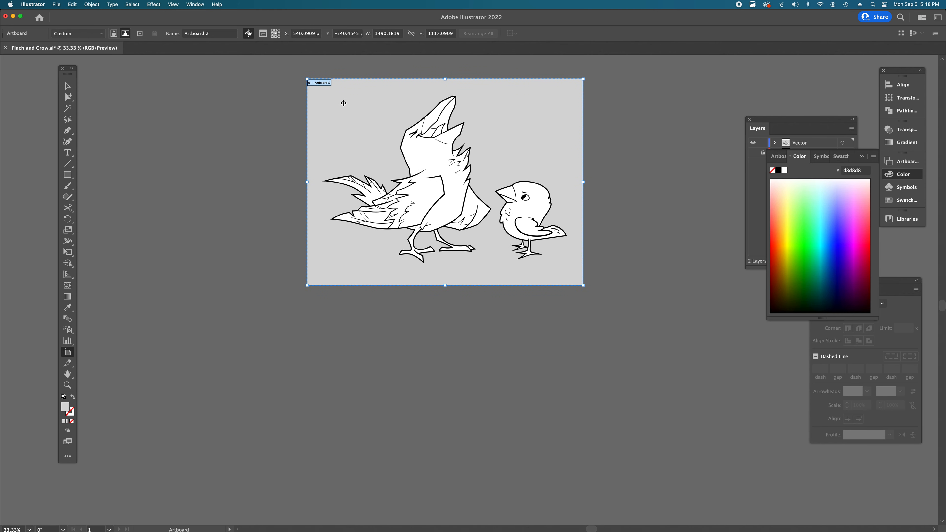
drag(345, 102, 346, 323)
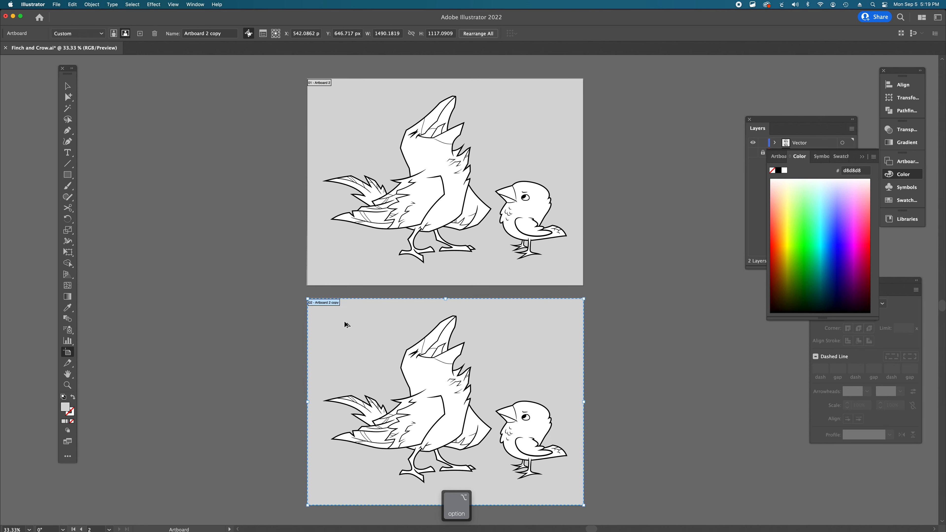
scroll(346, 324, down, 5)
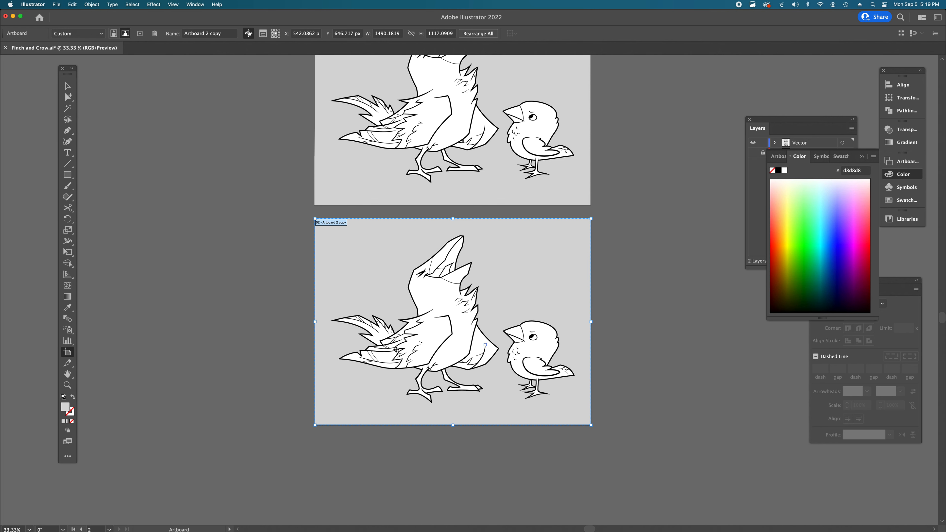
Step: Select all the artwork on the original upper artboard and lock it
key(v)
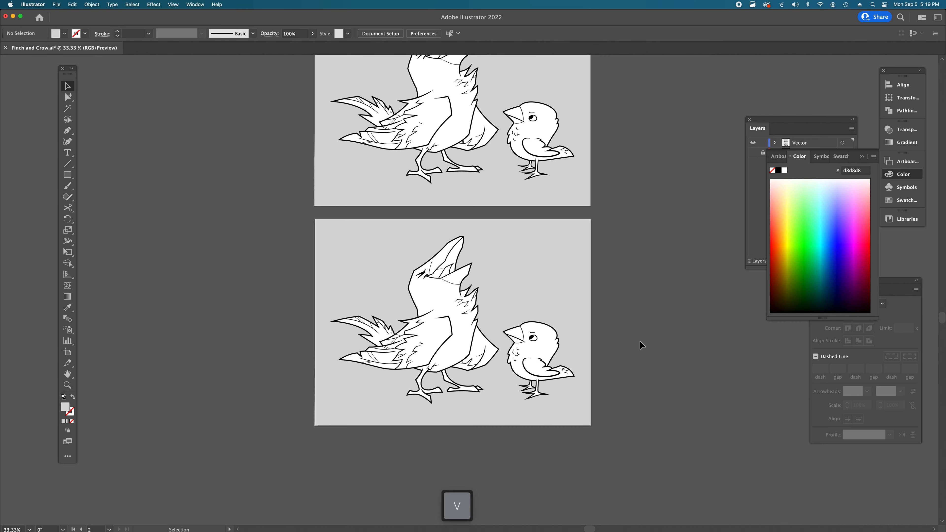
scroll(639, 340, up, 2)
scroll(639, 340, up, 1)
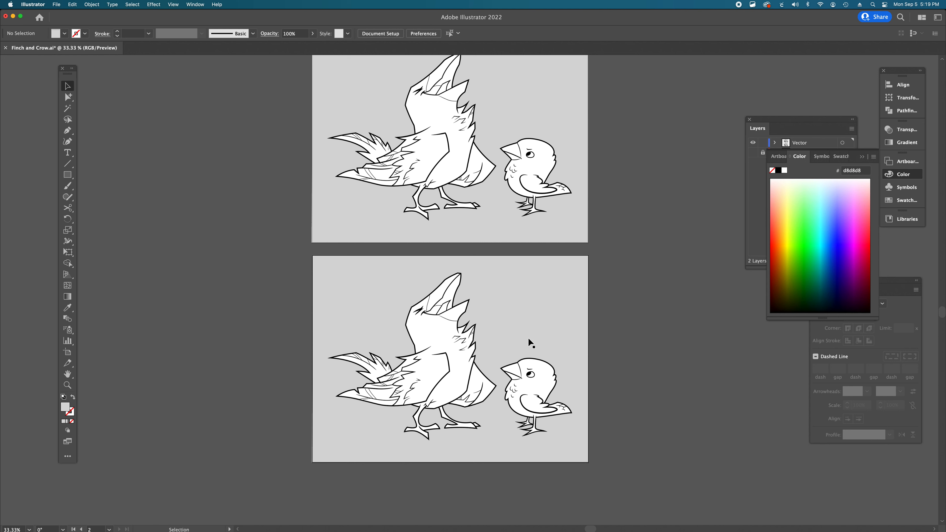
scroll(528, 337, up, 2)
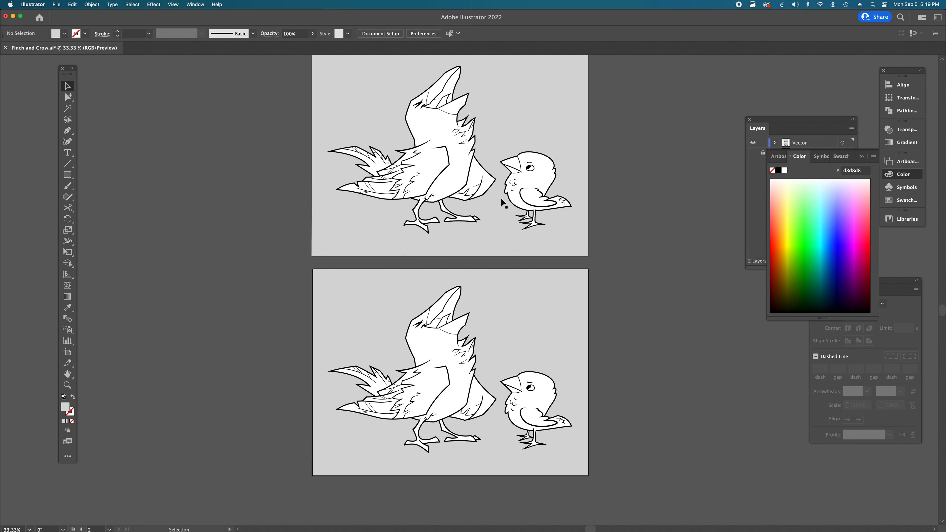
scroll(501, 179, up, 3)
key(v)
drag(605, 315, 294, 104)
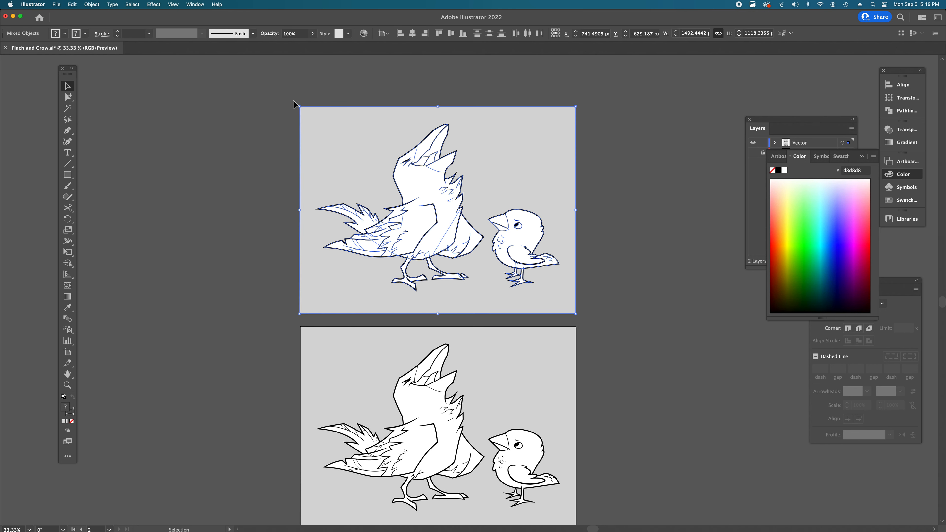
key(super+2)
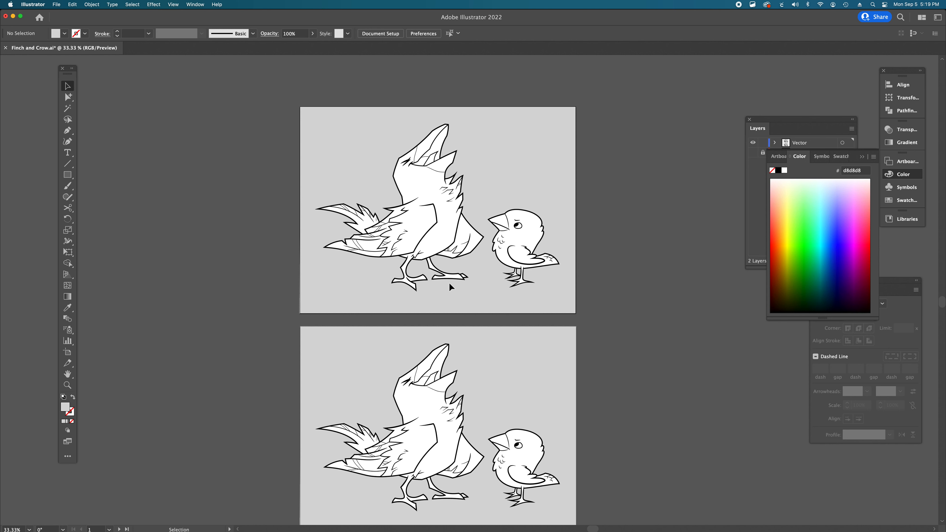
Step: Unlock all the locked artwork and lock it again
key(alt+super)
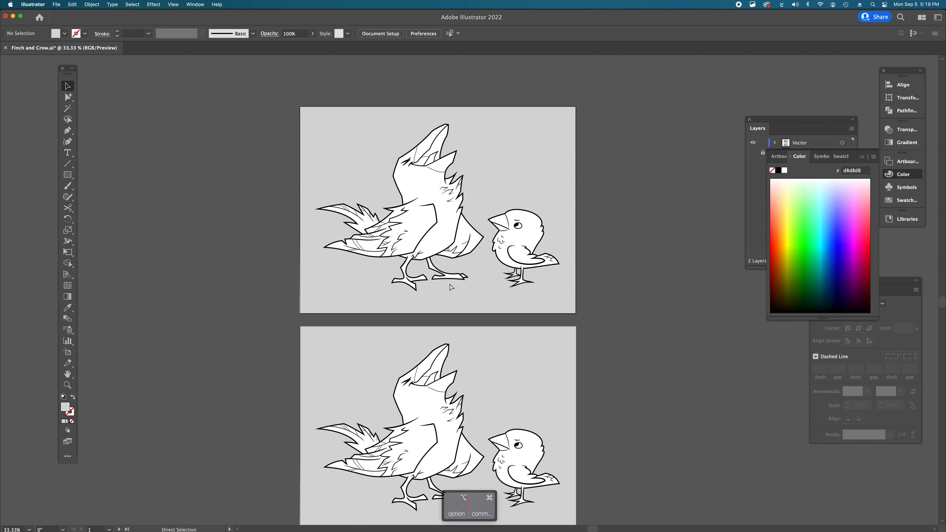
key(alt+super+a)
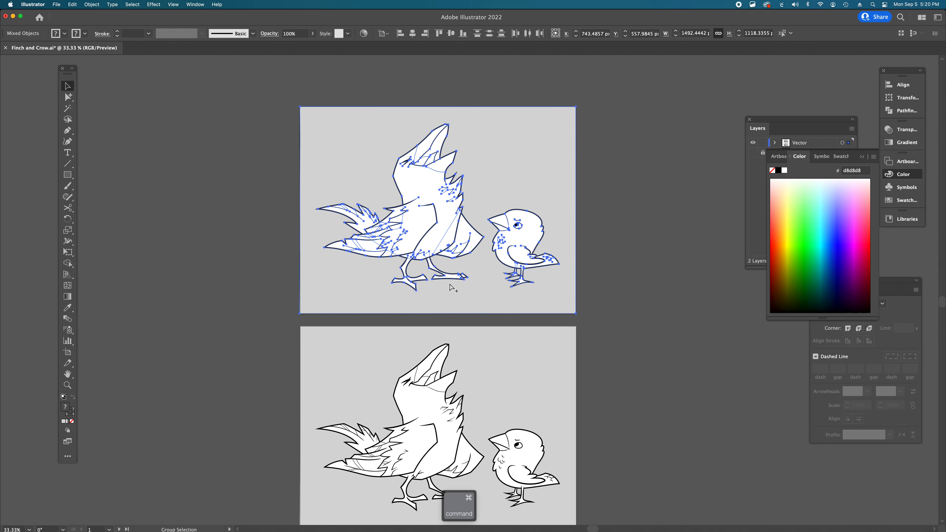
key(super+2)
Step: Fill the lower artboard's background rectangle with black 000000 and lock it
key(v)
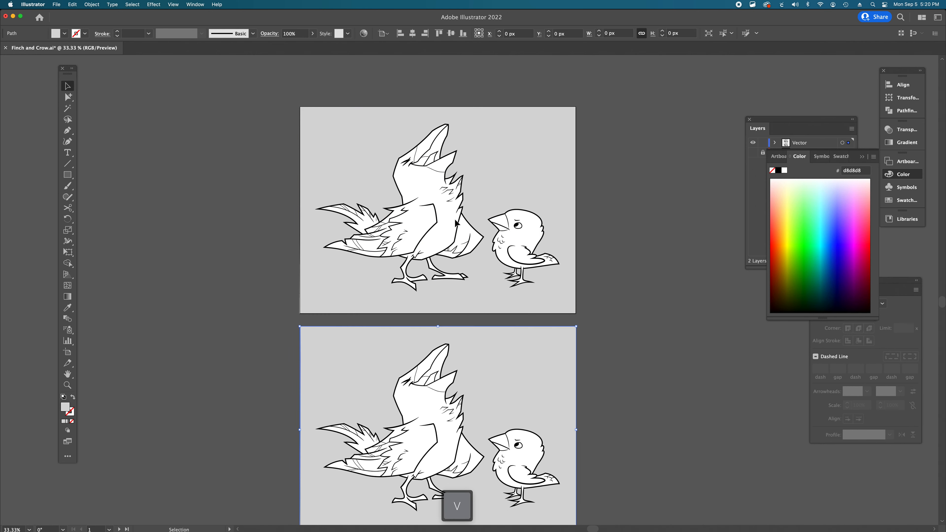
scroll(739, 421, down, 5)
super+click(447, 381)
click(447, 380)
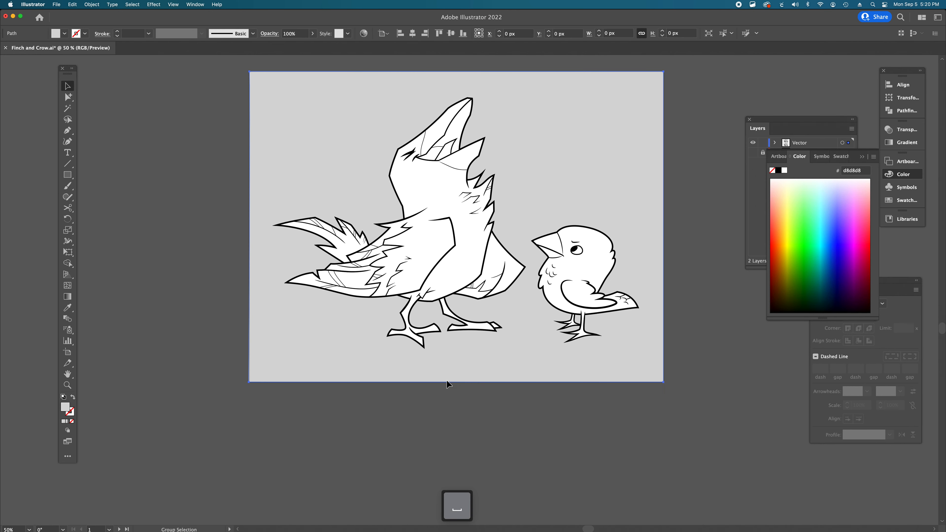
scroll(447, 381, up, 3)
key(a)
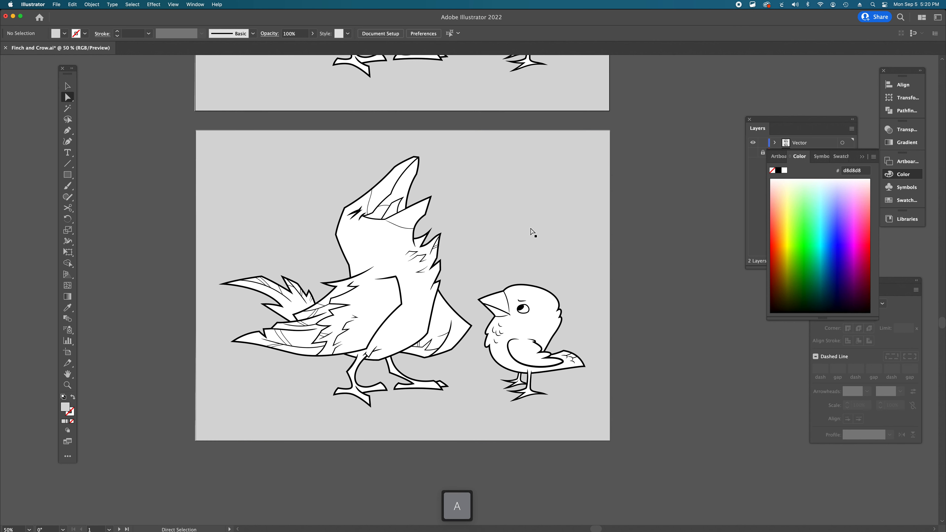
click(533, 232)
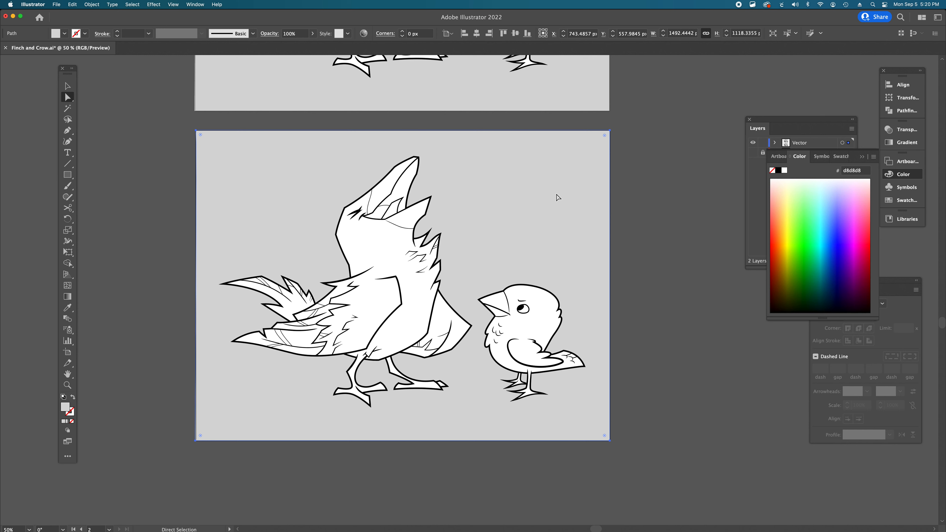
double_click(66, 406)
text(000000)
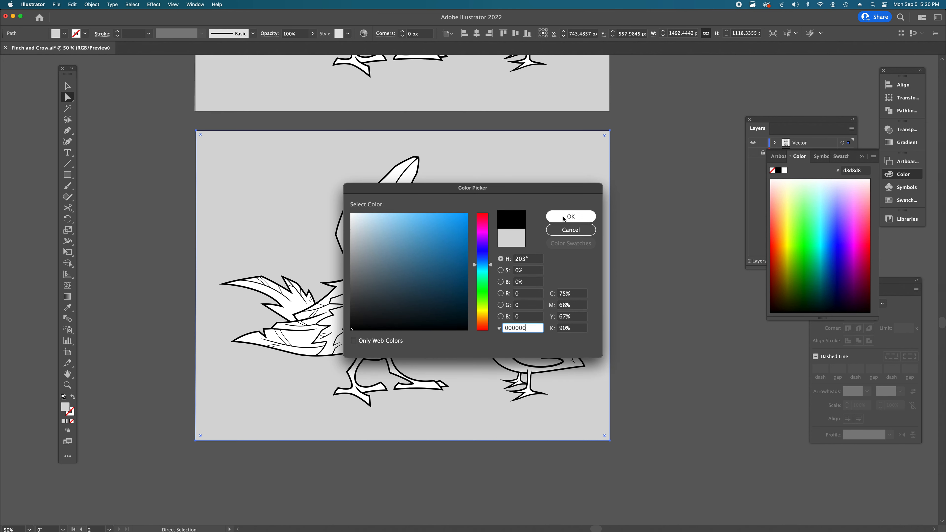
click(564, 219)
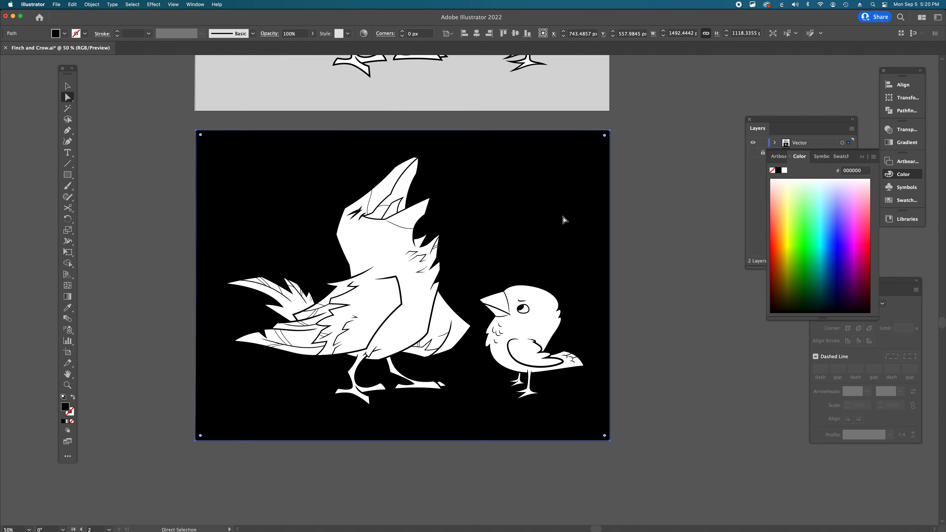
key(super+2)
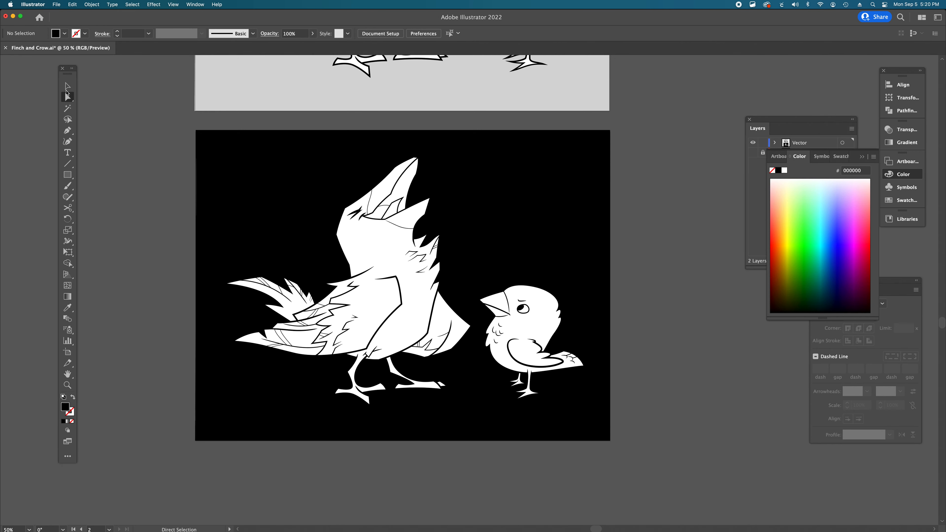
Step: Check the Magic Wand tool's fill colour and stroke colour tolerance options, and close them
click(67, 109)
double_click(68, 108)
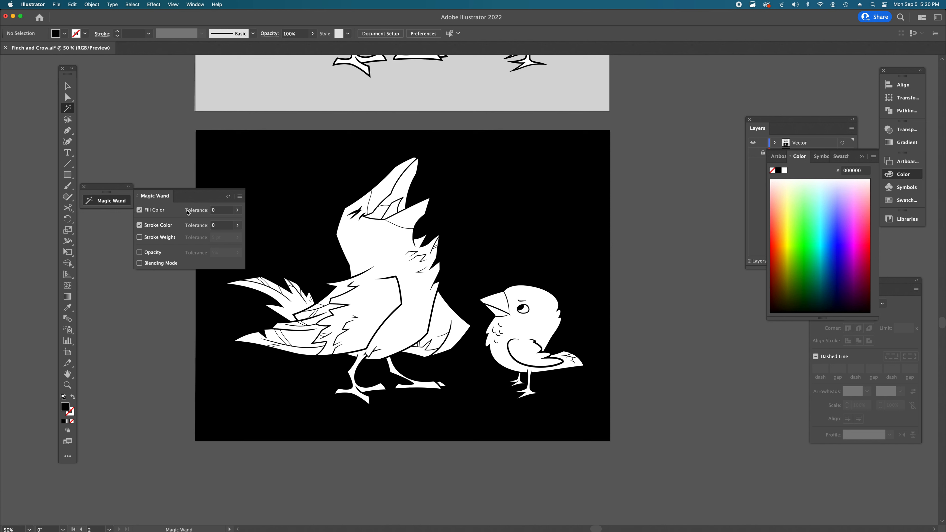
click(221, 213)
click(220, 226)
click(152, 149)
key(y)
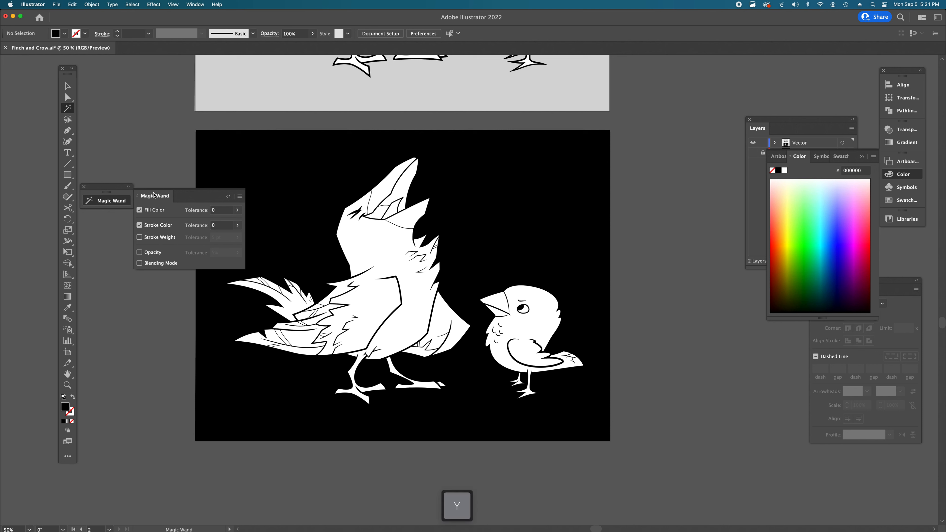
click(229, 199)
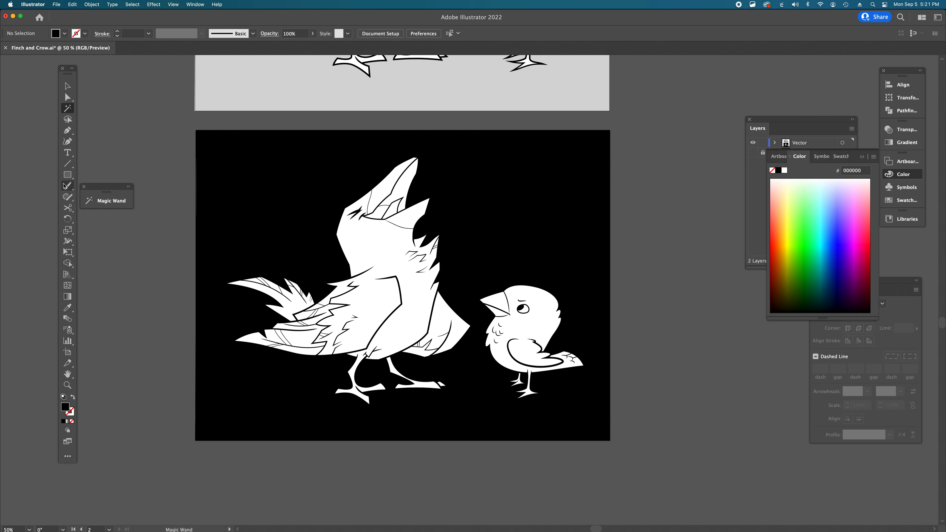
click(84, 187)
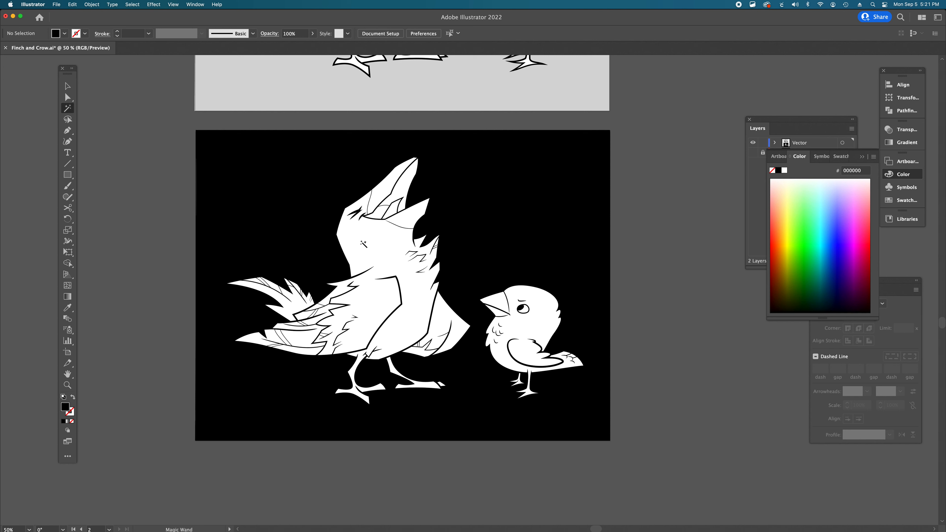
Step: Select all the white bird shapes on the lower artboard with the Magic Wand and fill them with dark grey 545454
click(364, 244)
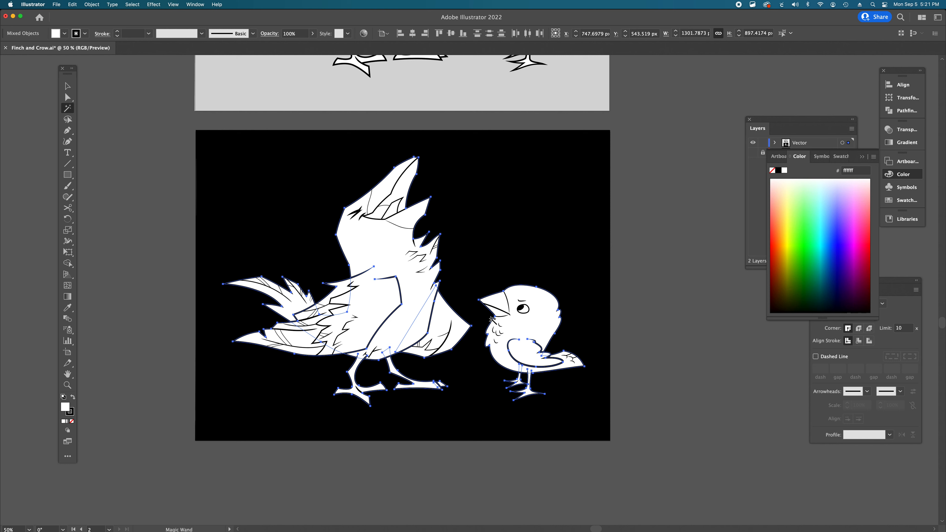
double_click(66, 408)
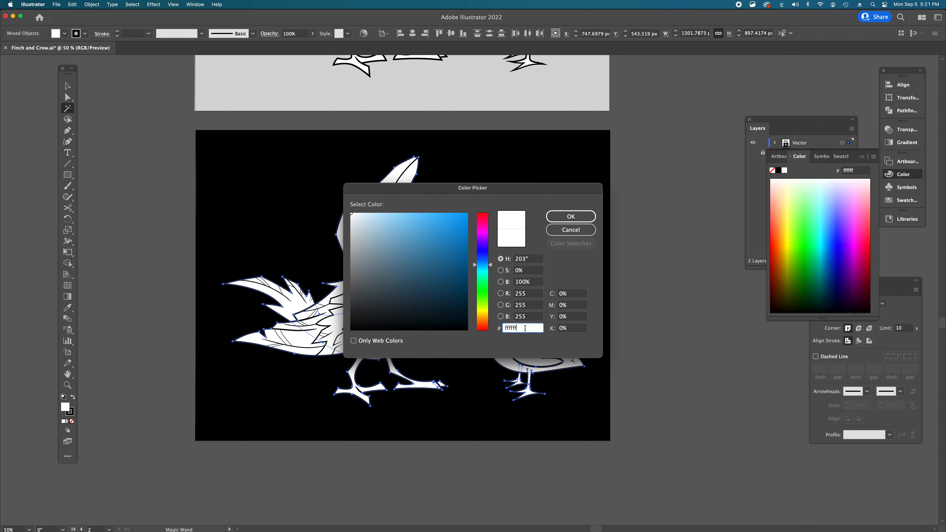
text(5)
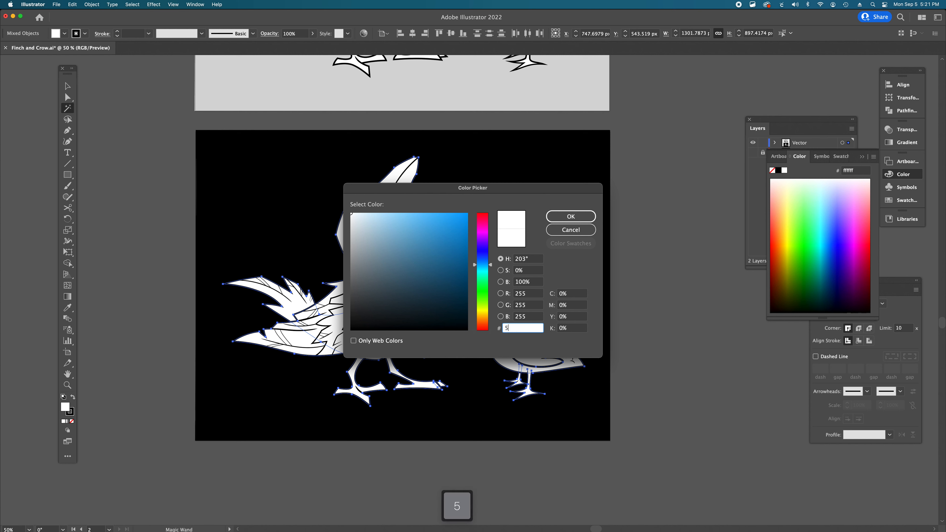
text(45454)
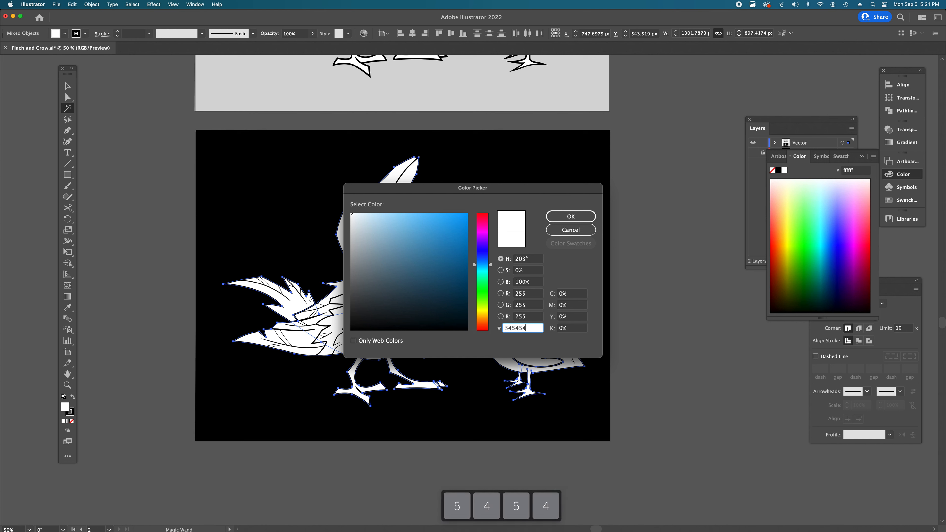
click(570, 217)
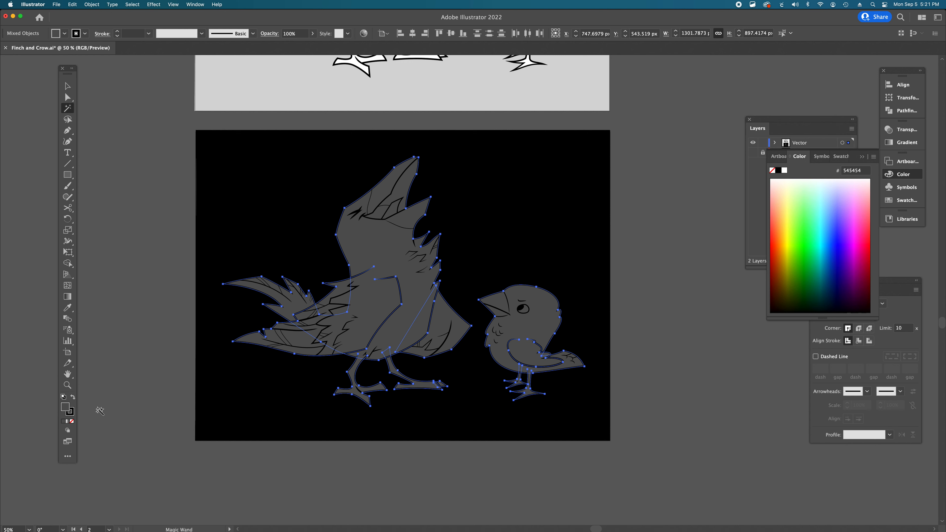
Step: Set the stroke of the selected dark grey bird shapes on the lower artboard to white ffffff
click(71, 414)
double_click(72, 414)
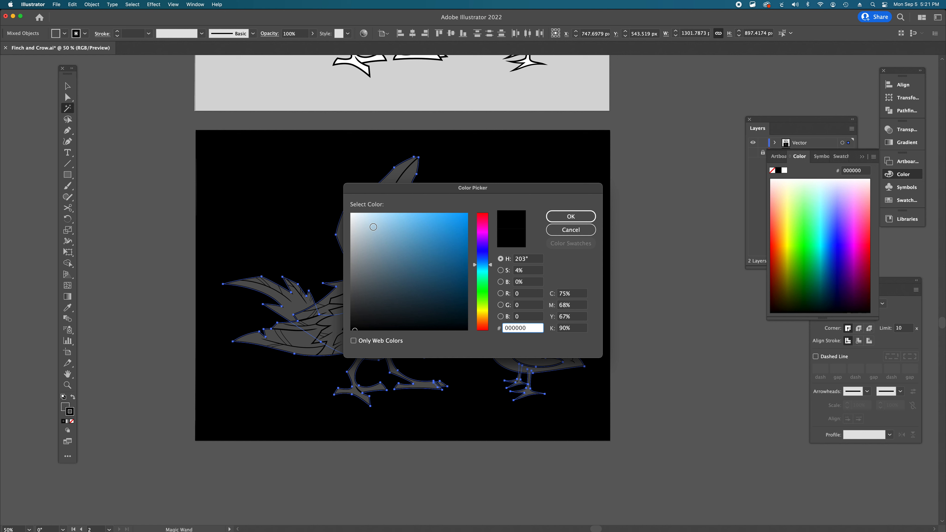
drag(373, 226, 338, 205)
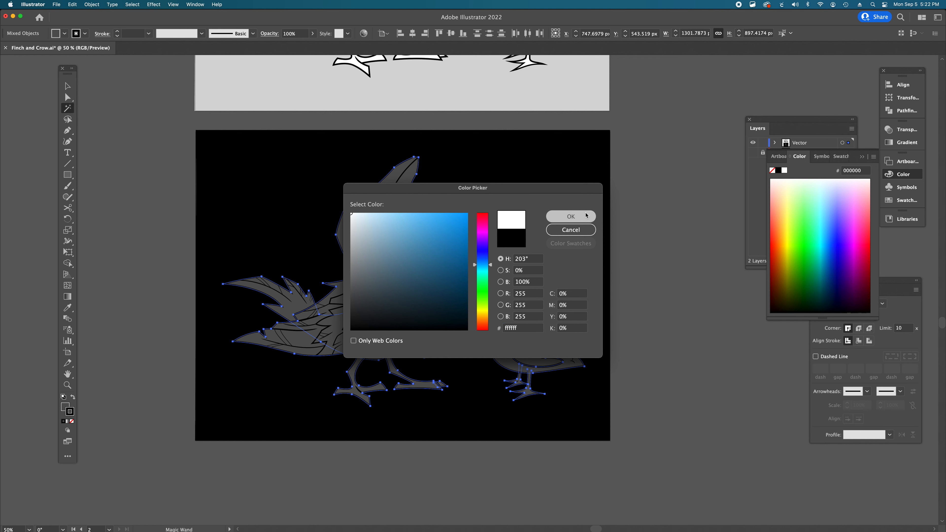
click(570, 216)
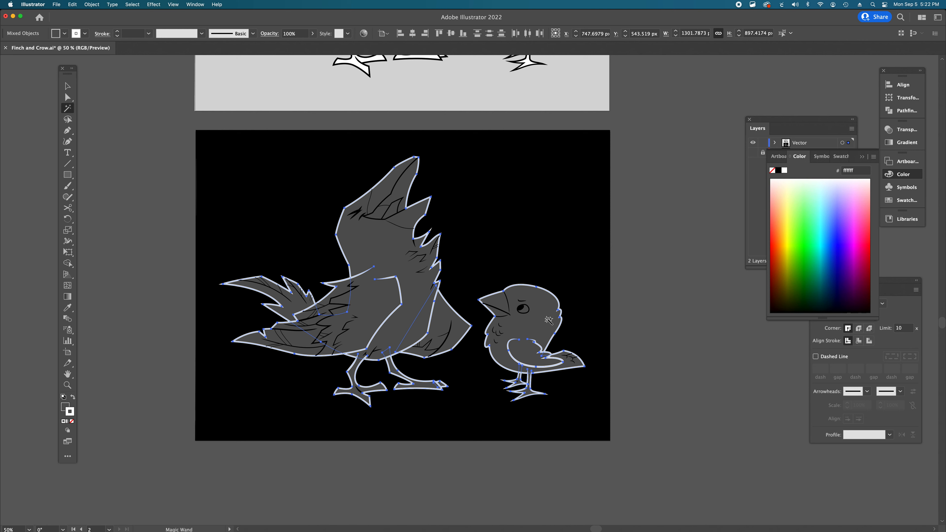
Step: Select all the black detail lines on the lower birds with the Magic Wand, set their stroke to white ffffff, and deselect
click(346, 296)
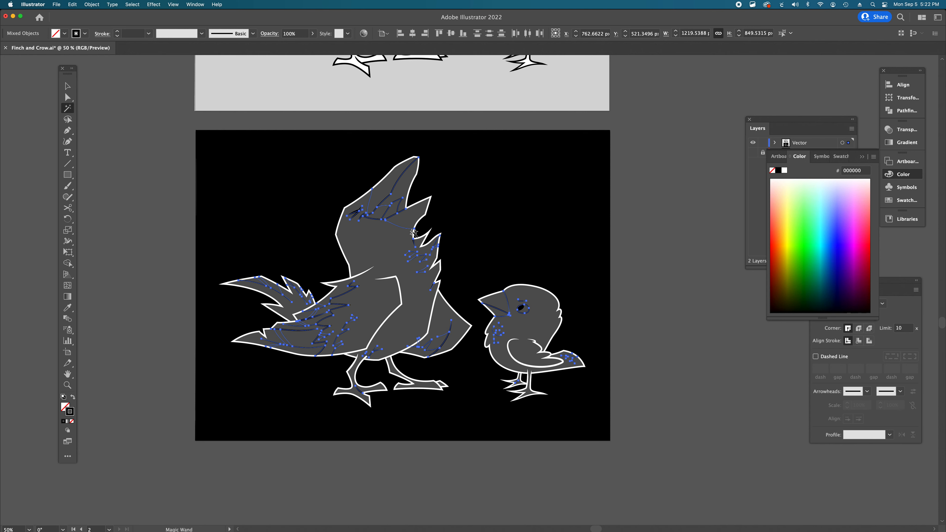
double_click(70, 410)
text(ffffff)
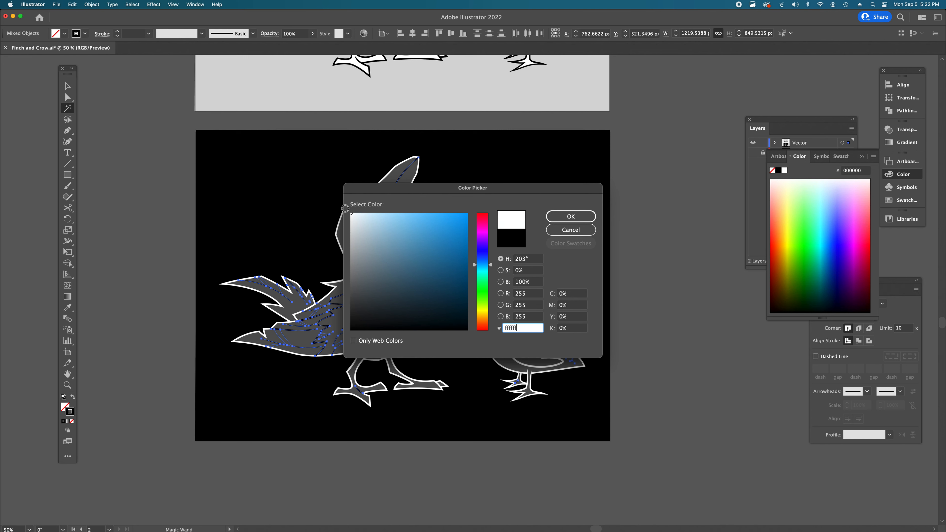
click(570, 216)
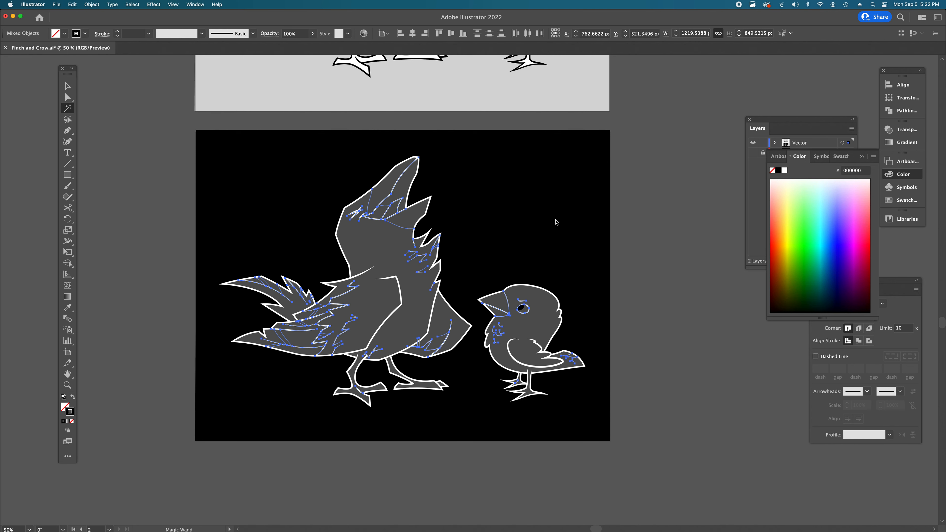
key(a)
click(670, 332)
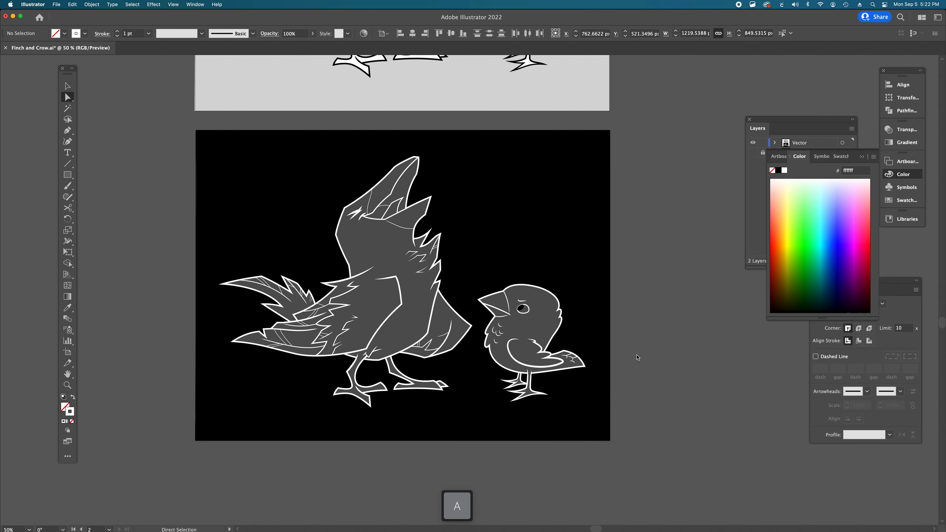
Step: Fill the black pupil of the finch on the lower artboard with white ffffff and deselect it
super+click(482, 320)
super+click(490, 276)
super+click(501, 293)
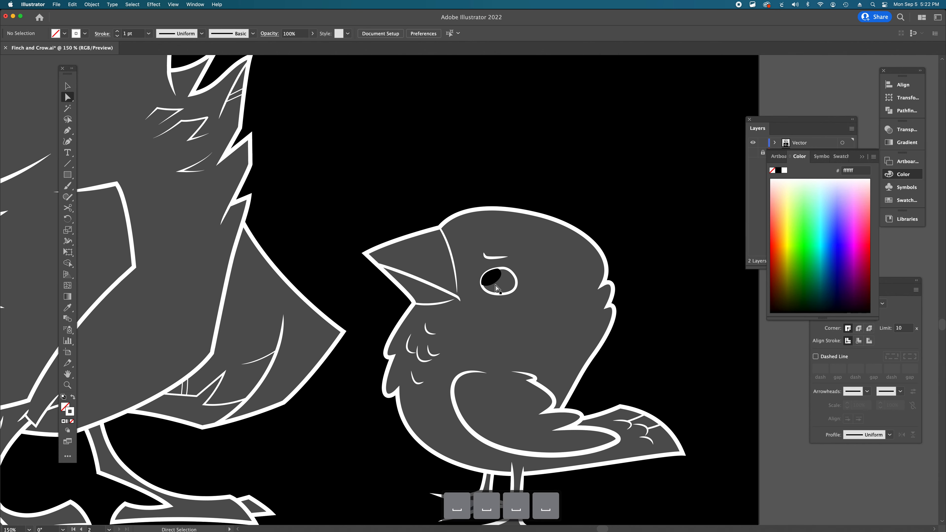
click(484, 287)
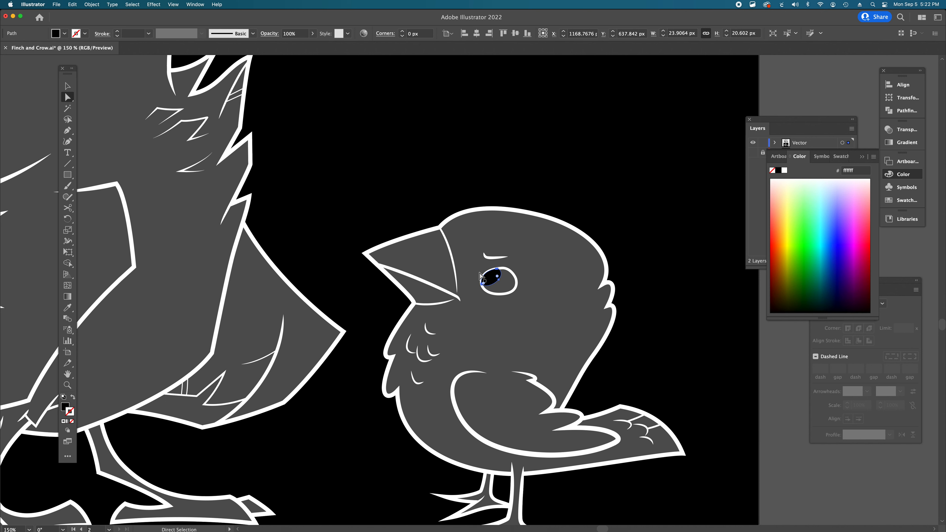
double_click(65, 406)
drag(376, 218, 345, 205)
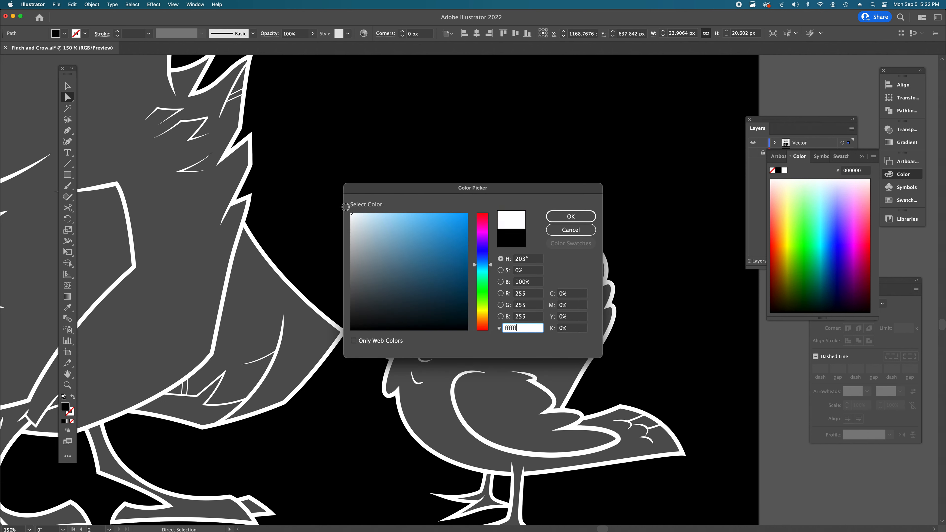
click(571, 216)
key(shift+super+a)
Step: Examine the finished dark version and compare it with the light version on the upper artboard
alt+super+click(385, 304)
alt+super+click(391, 305)
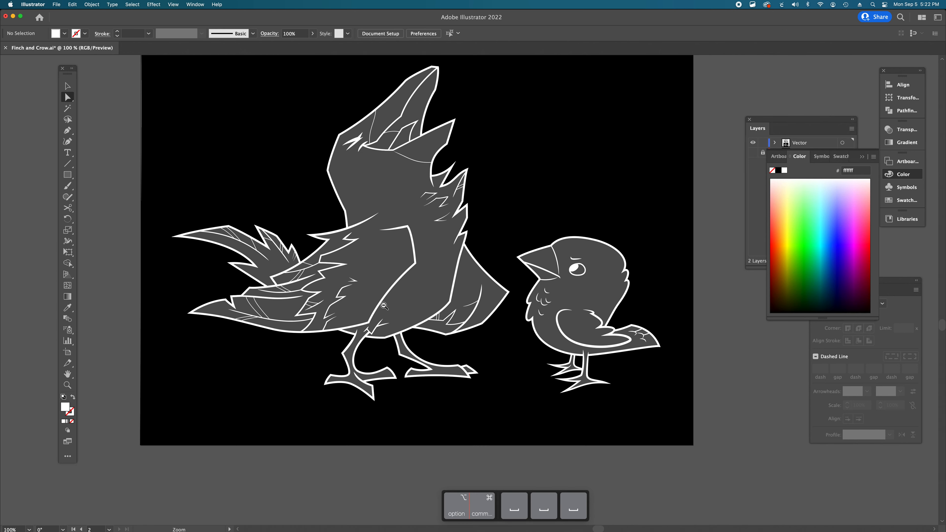
alt+super+click(492, 317)
super+click(492, 318)
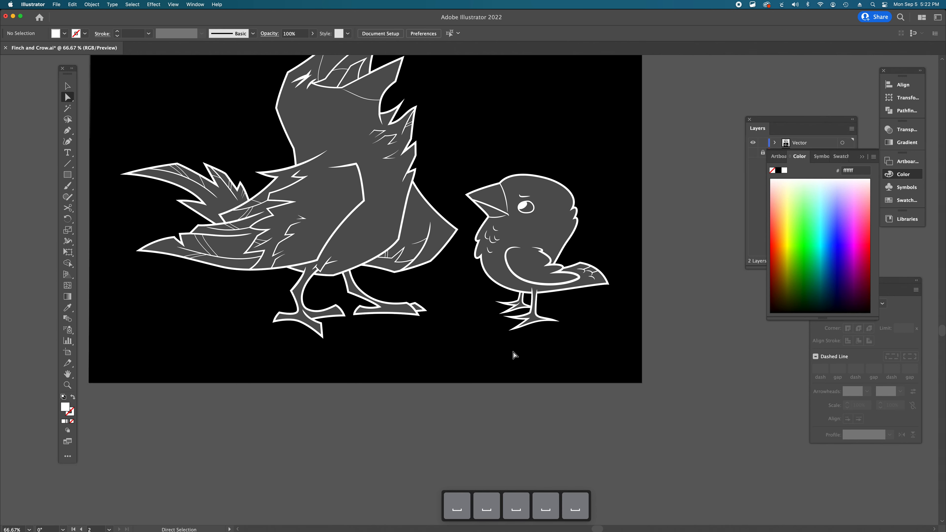
alt+super+click(424, 282)
drag(497, 401, 503, 480)
alt+super+click(488, 266)
alt+super+click(487, 263)
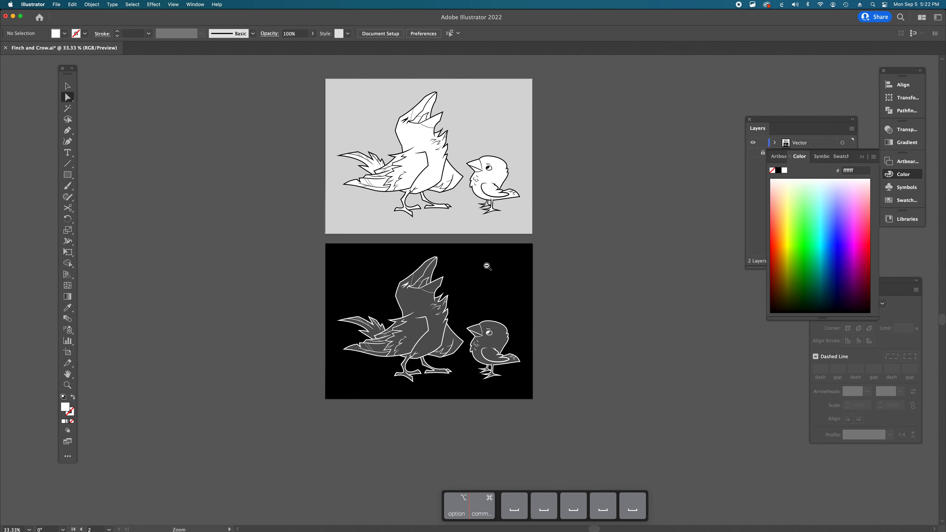
drag(604, 292, 604, 298)
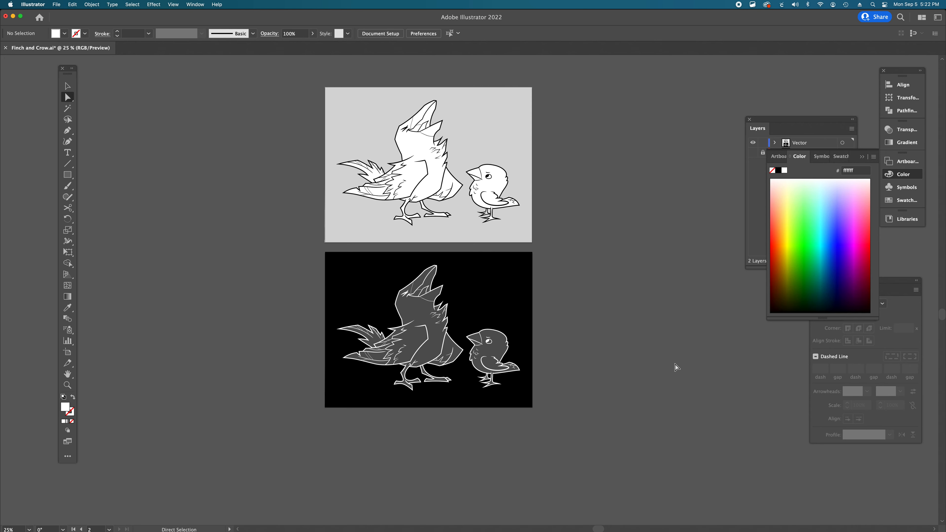
super+click(465, 280)
super+click(465, 280)
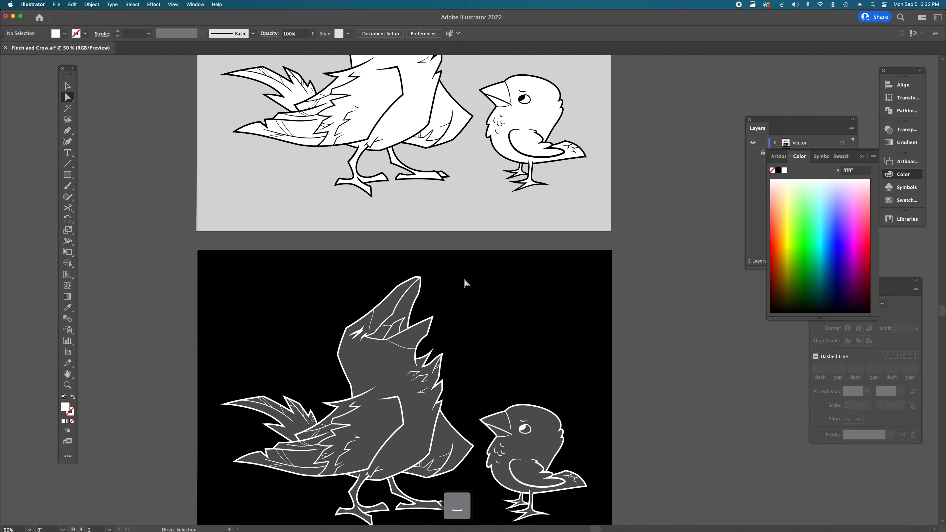
scroll(465, 283, up, 5)
scroll(466, 283, left, 3)
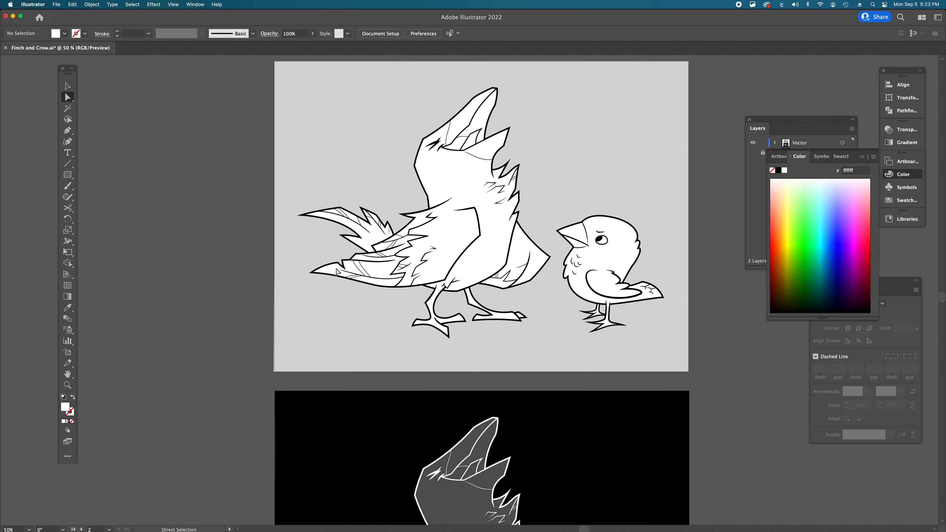
scroll(652, 264, down, 2)
scroll(652, 263, right, 4)
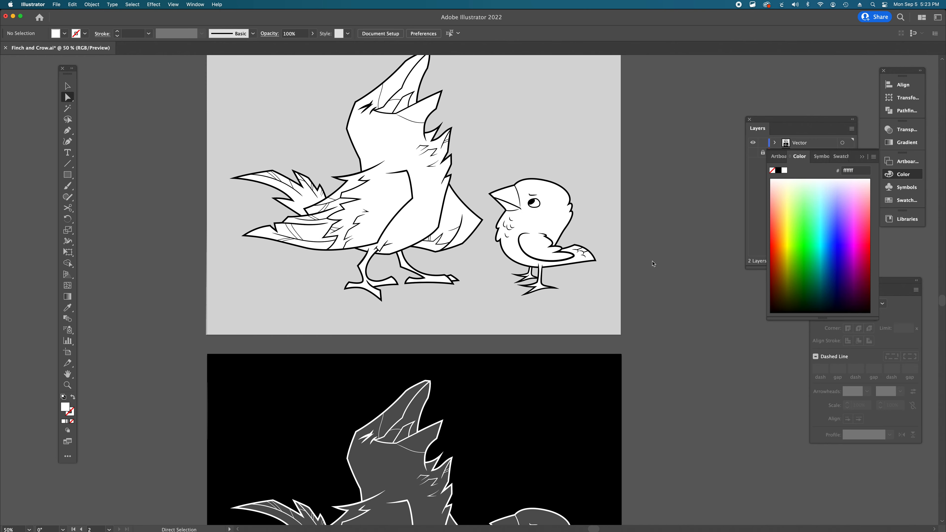
scroll(652, 264, down, 4)
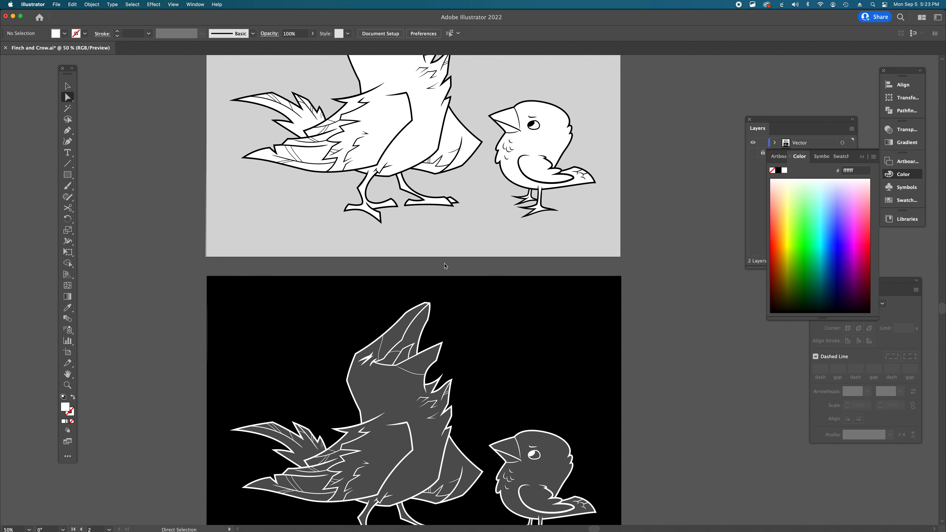
scroll(445, 266, up, 5)
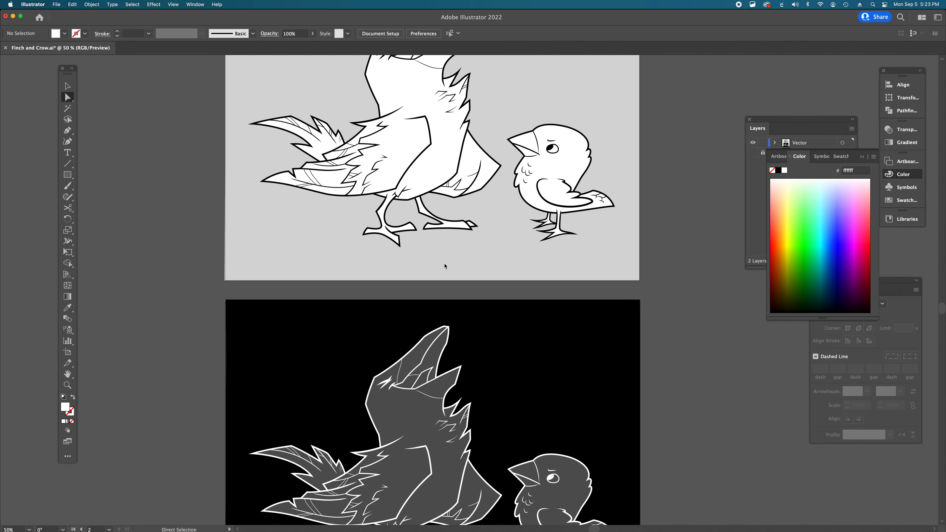
scroll(445, 265, up, 2)
scroll(444, 265, right, 1)
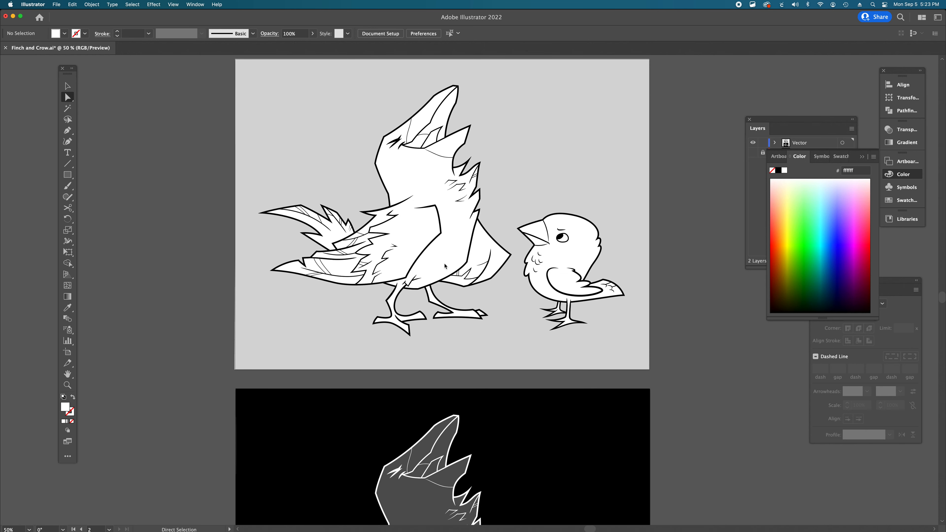